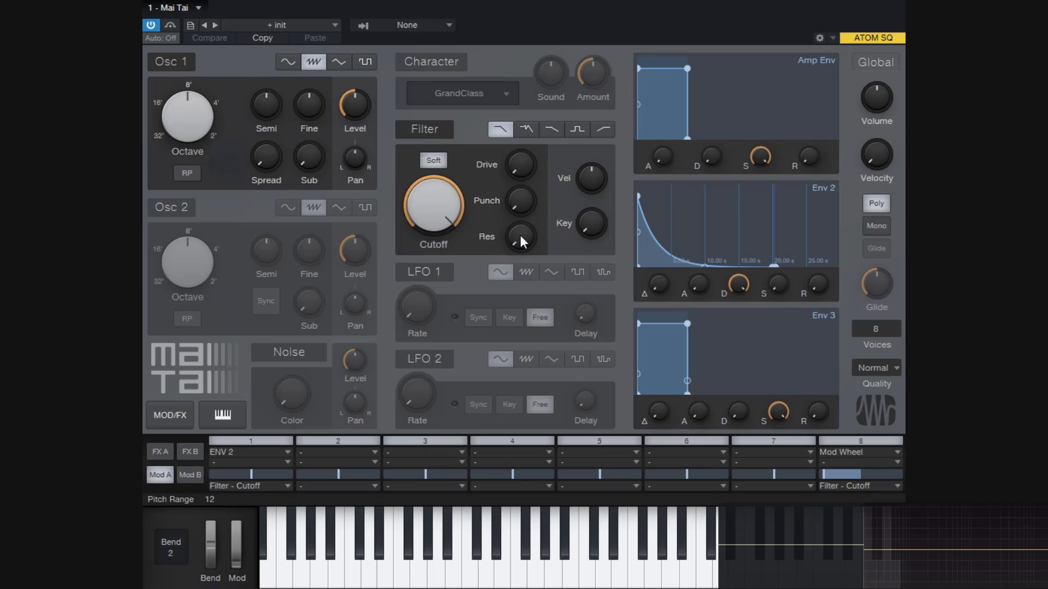
Switch Osc 1 off and back on, and sweep its octave setting before returning it to 8'.
click(184, 63)
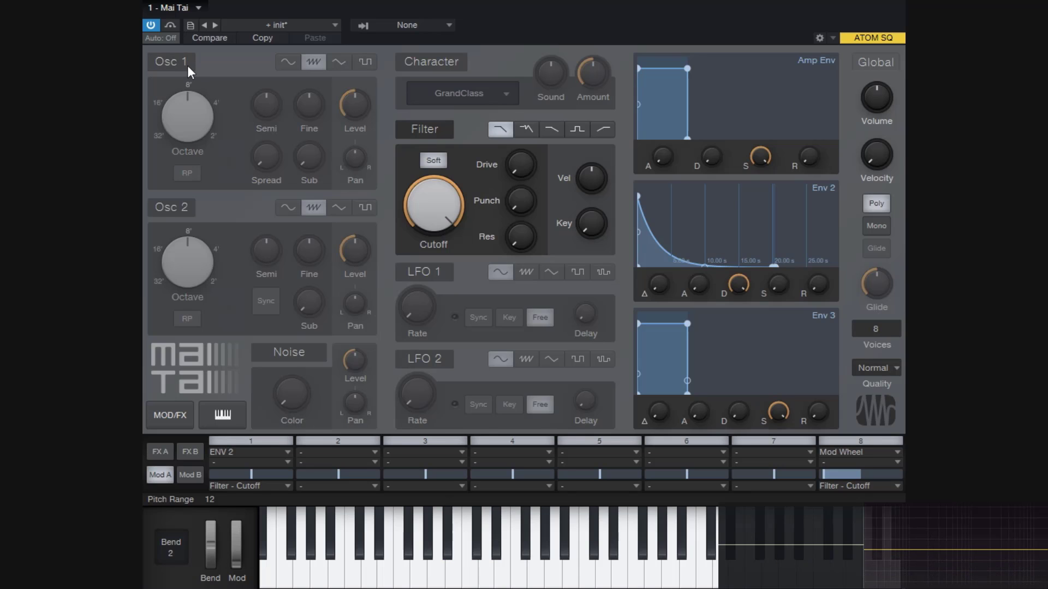
click(184, 64)
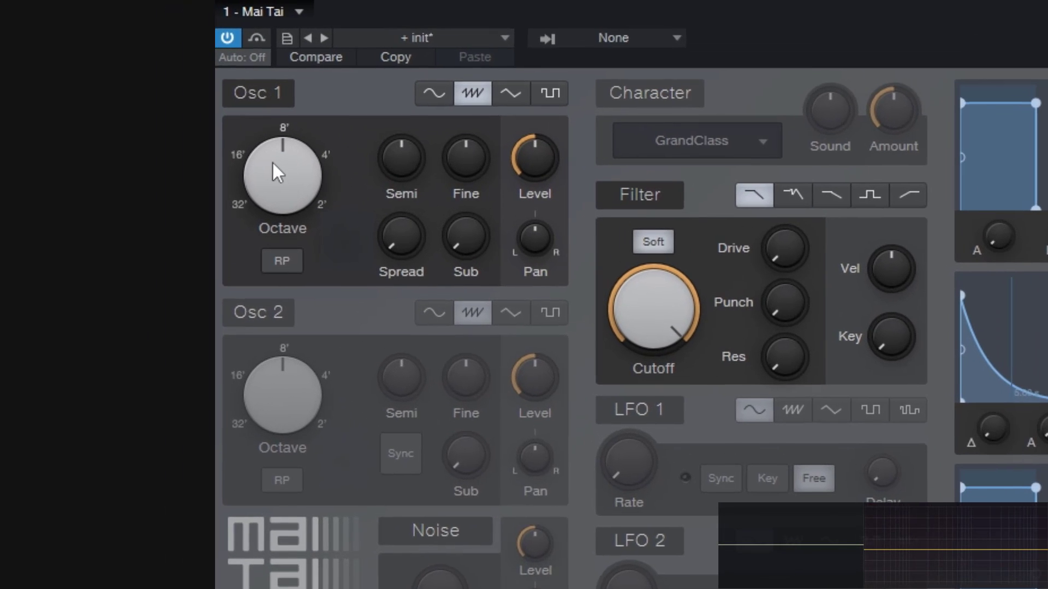
drag(282, 165, 326, 206)
Sweep Osc 1's semitone tuning up and down and return it to 0.
mouse_move(401, 158)
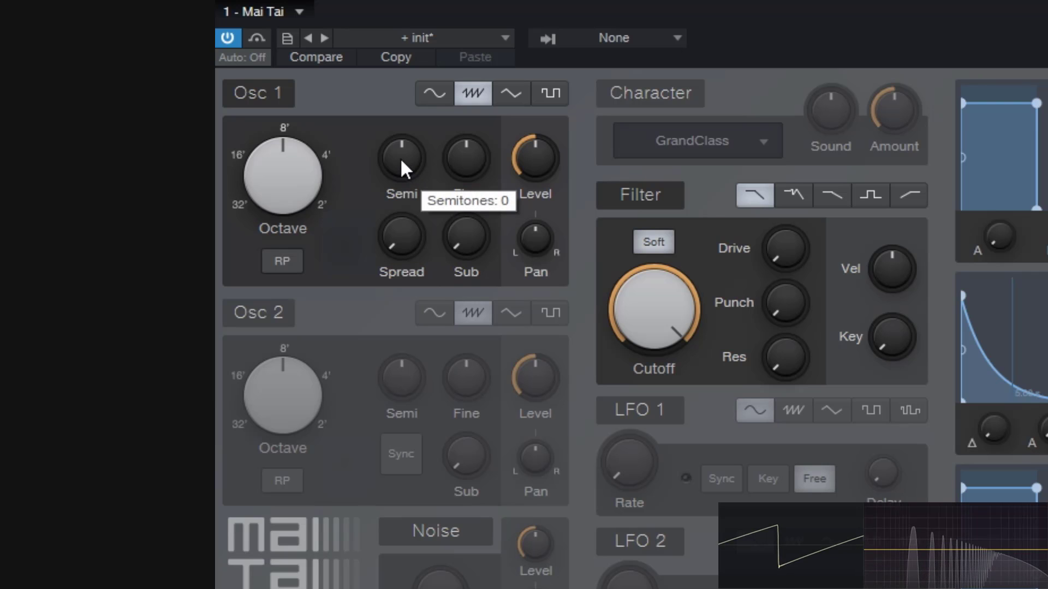
drag(400, 159, 445, 1)
drag(404, 156, 415, 283)
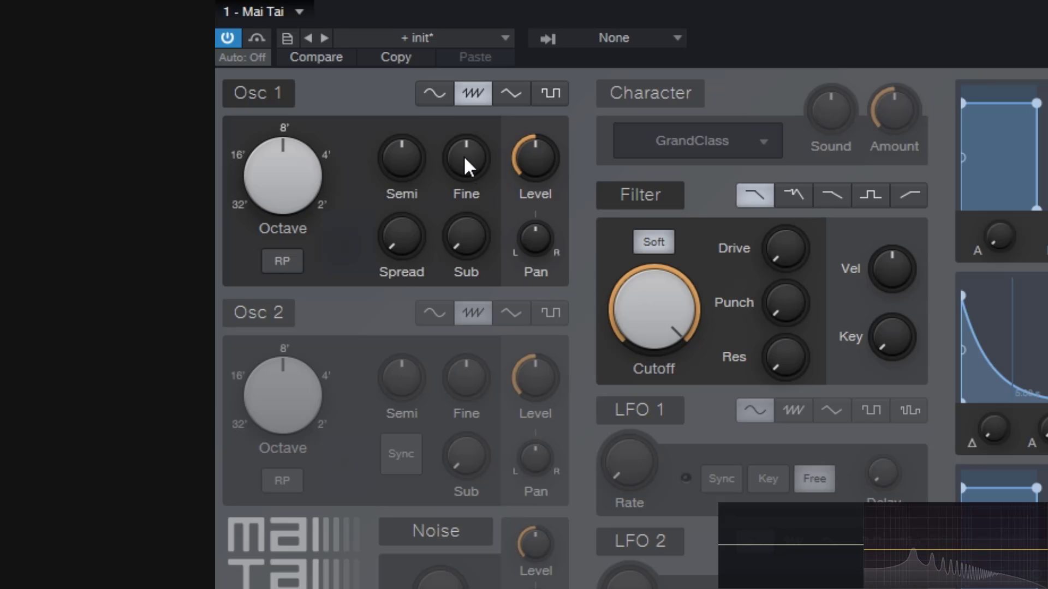
Lower Osc 1's fine tuning to -100.00 and reset it to 0.00, and sweep its pan before re-centring it.
mouse_move(465, 155)
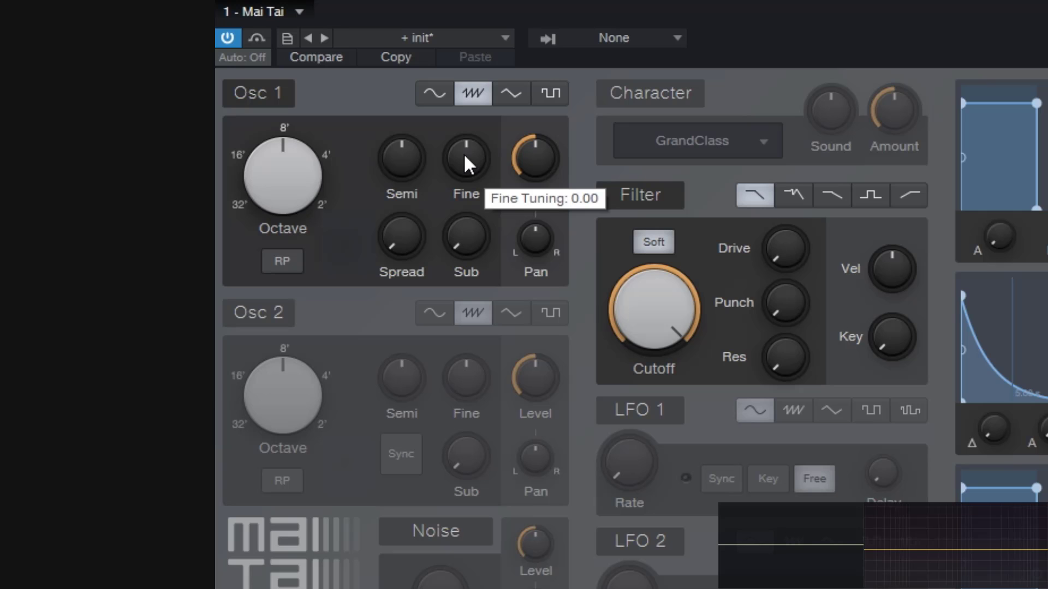
drag(465, 156, 405, 413)
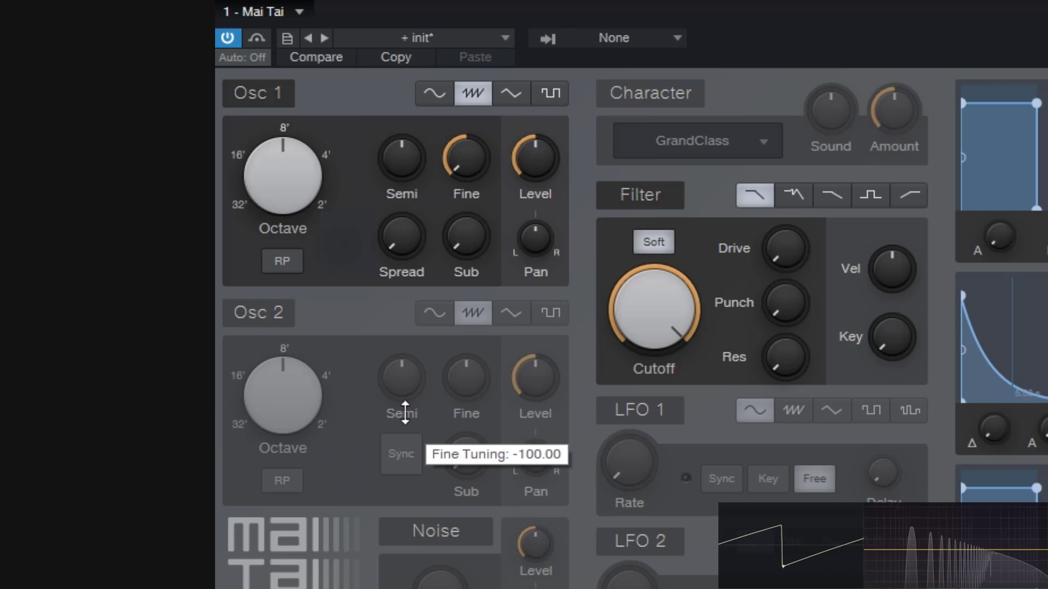
mouse_move(463, 145)
mouse_down()
mouse_move(446, 59)
mouse_move(446, 103)
mouse_move(470, 155)
mouse_up()
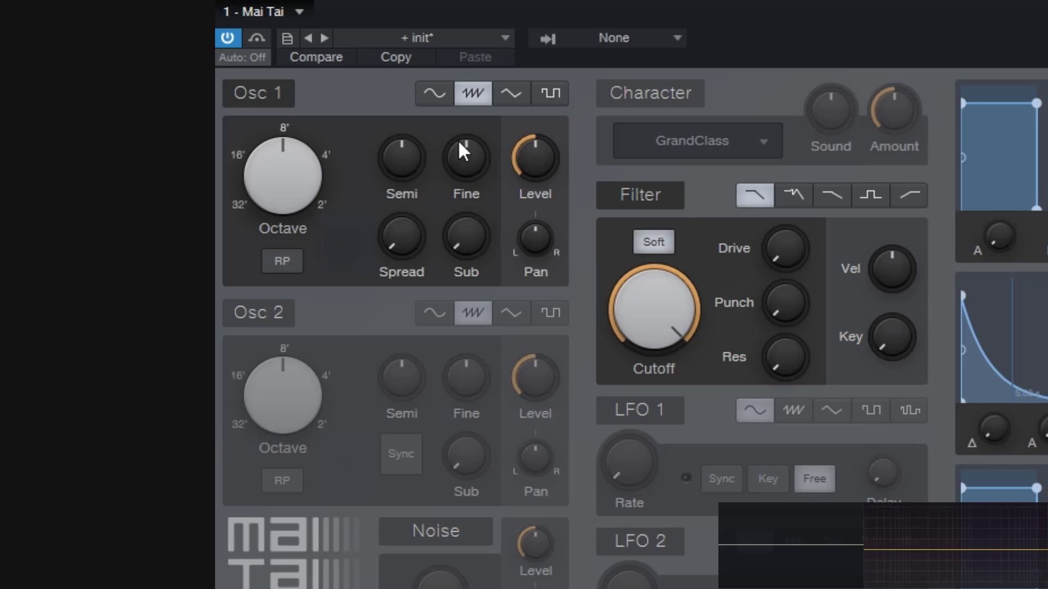
drag(545, 251, 550, 10)
double_click(544, 233)
Raise Osc 1's sub amount to maximum, keep the octave at 8', and bring the sub back to zero.
mouse_move(451, 222)
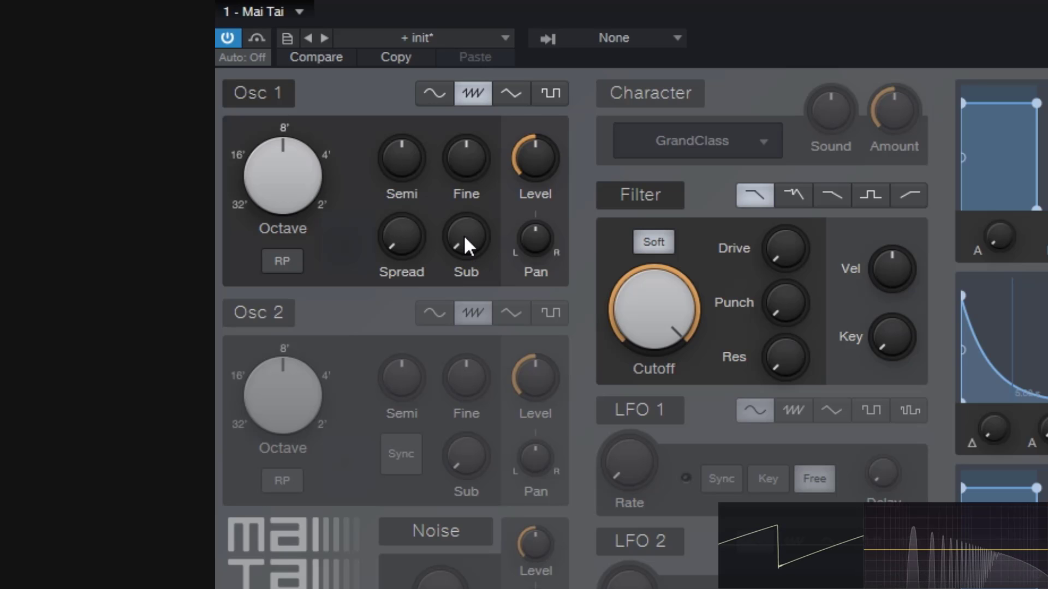
drag(465, 237, 502, 349)
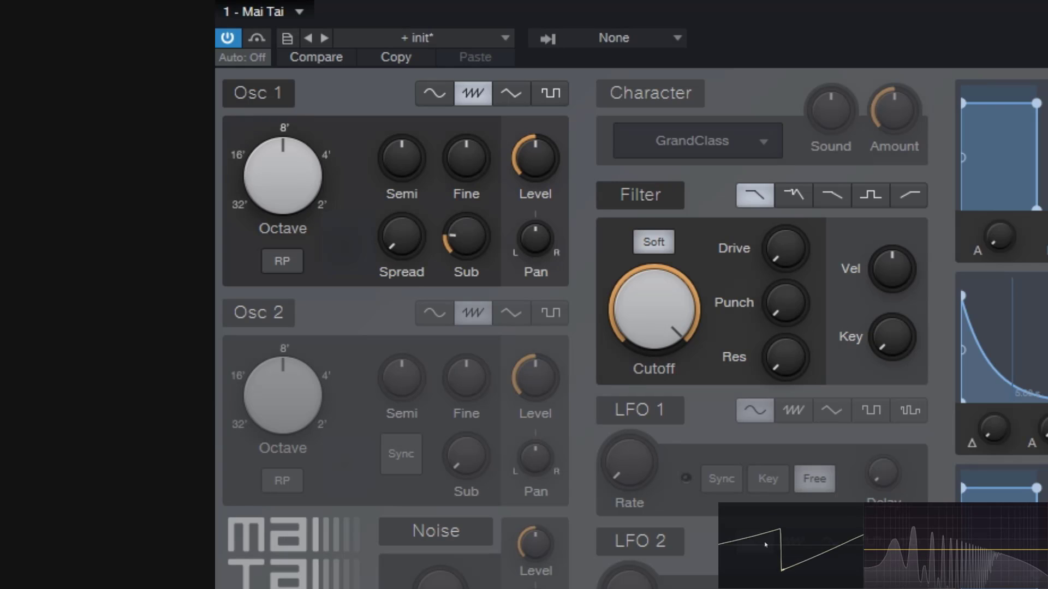
drag(470, 250, 517, 33)
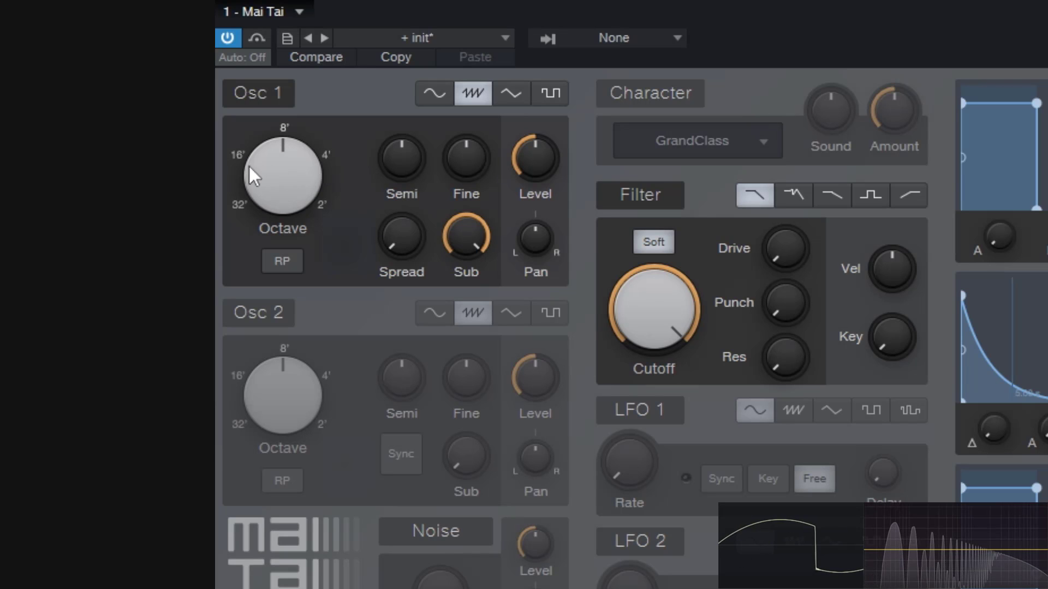
mouse_move(293, 168)
mouse_down()
mouse_move(295, 218)
mouse_move(300, 113)
mouse_move(311, 168)
mouse_up()
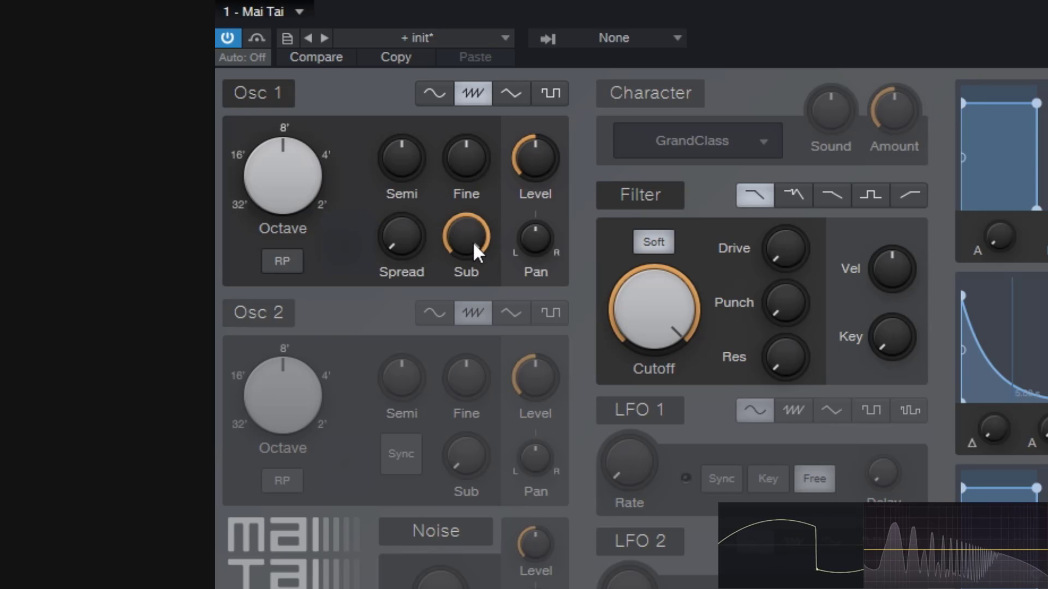
drag(473, 242, 502, 557)
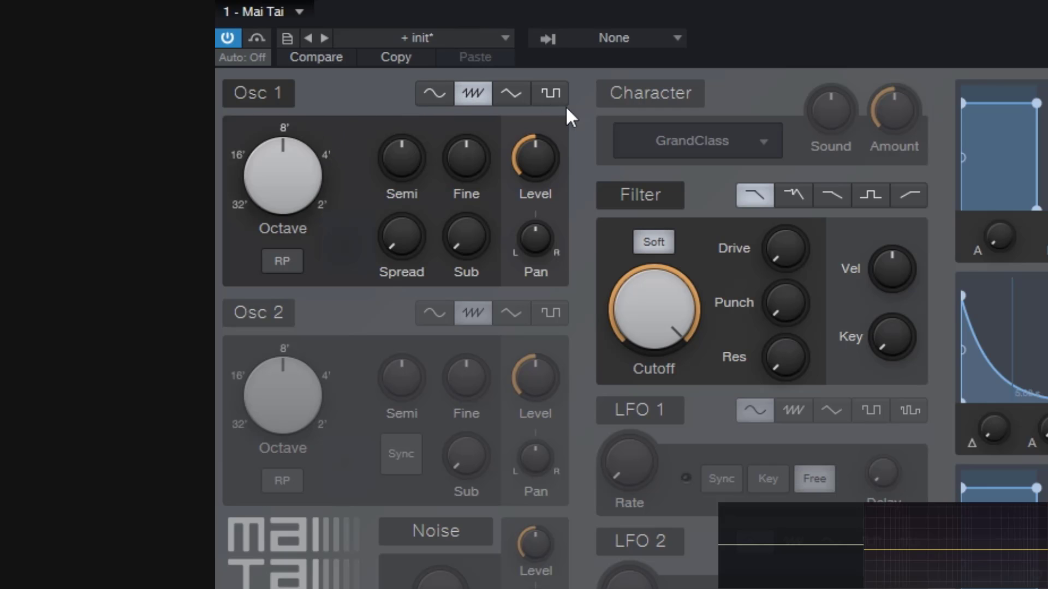
Audition the sine, triangle and square waveforms on Osc 1 and return it to saw.
click(436, 93)
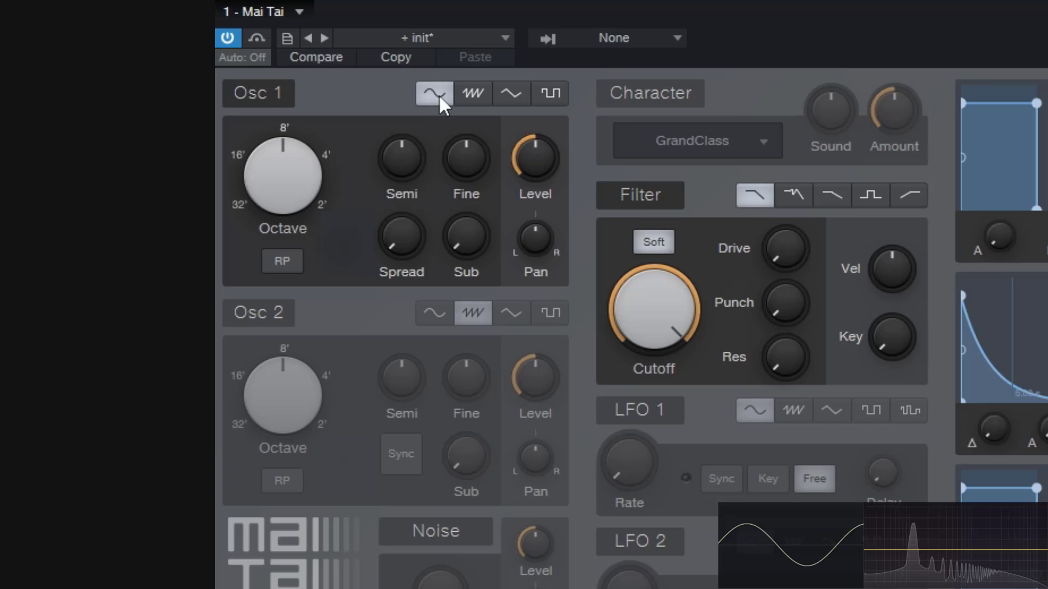
click(518, 95)
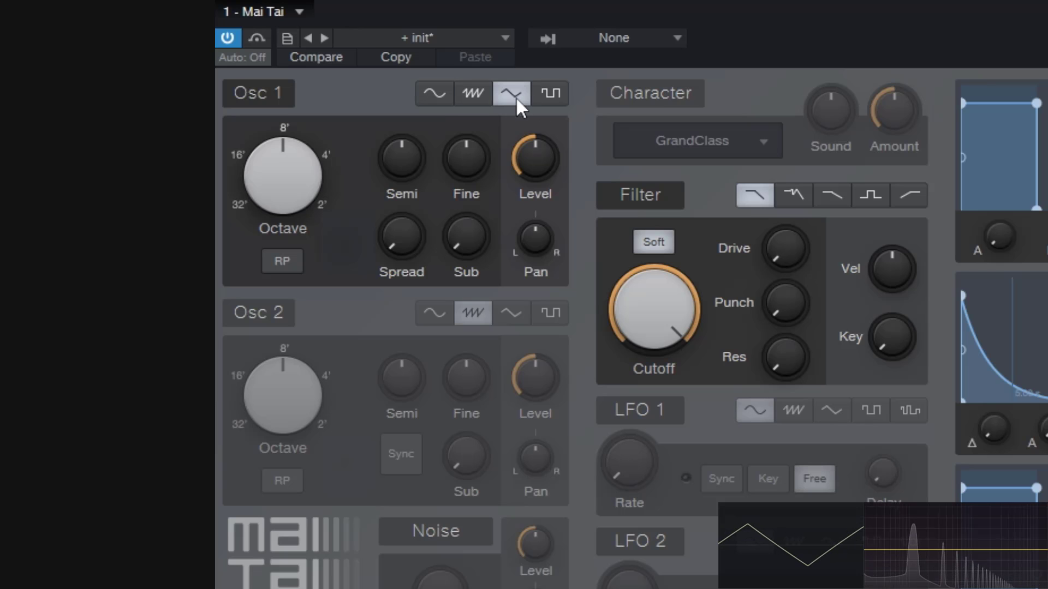
click(552, 89)
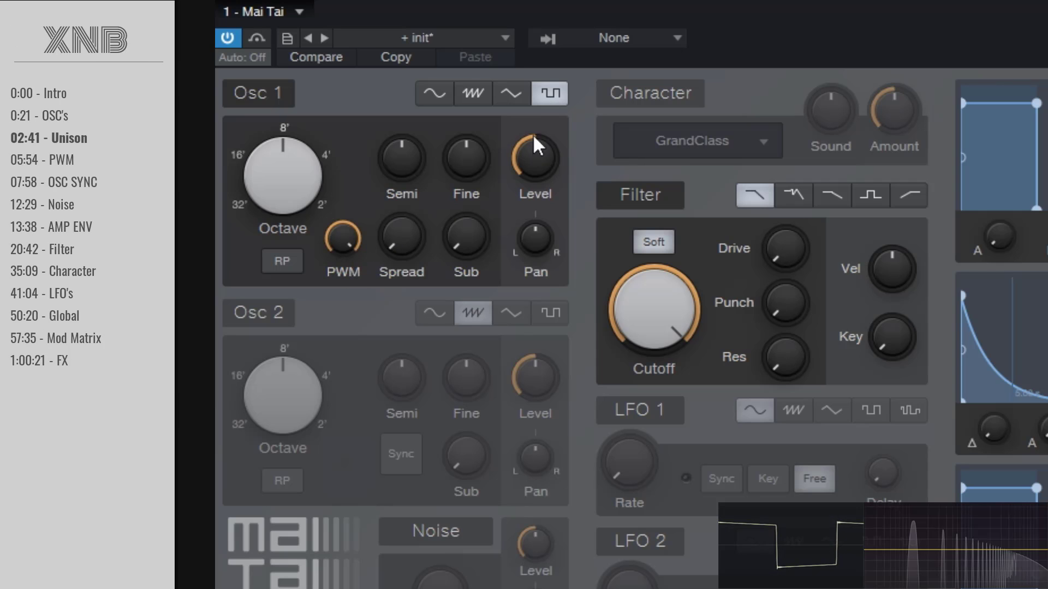
click(468, 92)
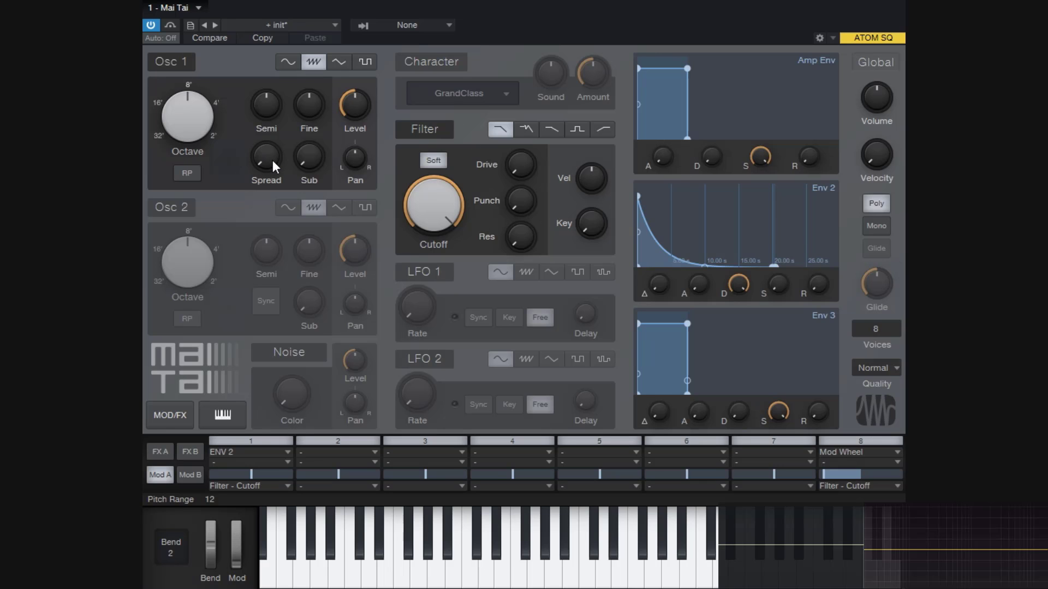
Sweep Osc 1's spread up to a high amount on the saw wave and reset it to 0.0 %.
mouse_move(269, 163)
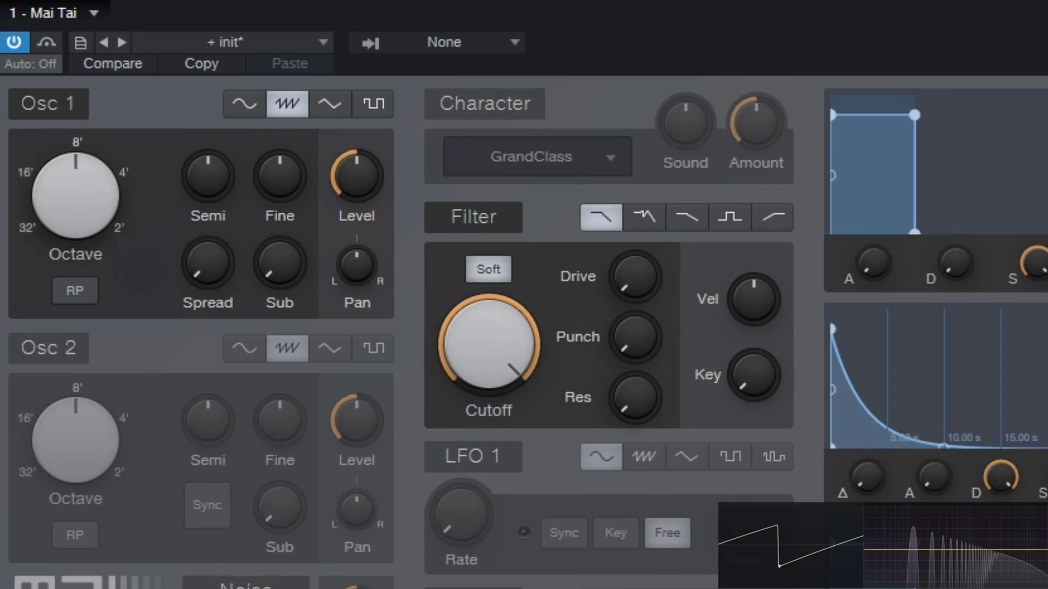
mouse_move(442, 294)
mouse_move(224, 261)
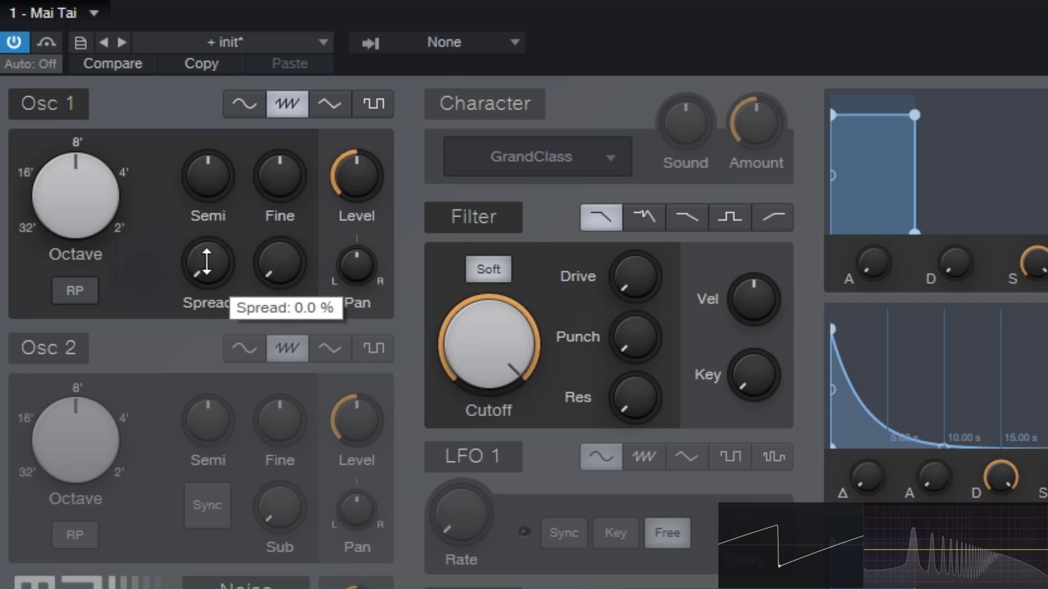
drag(206, 262, 273, 98)
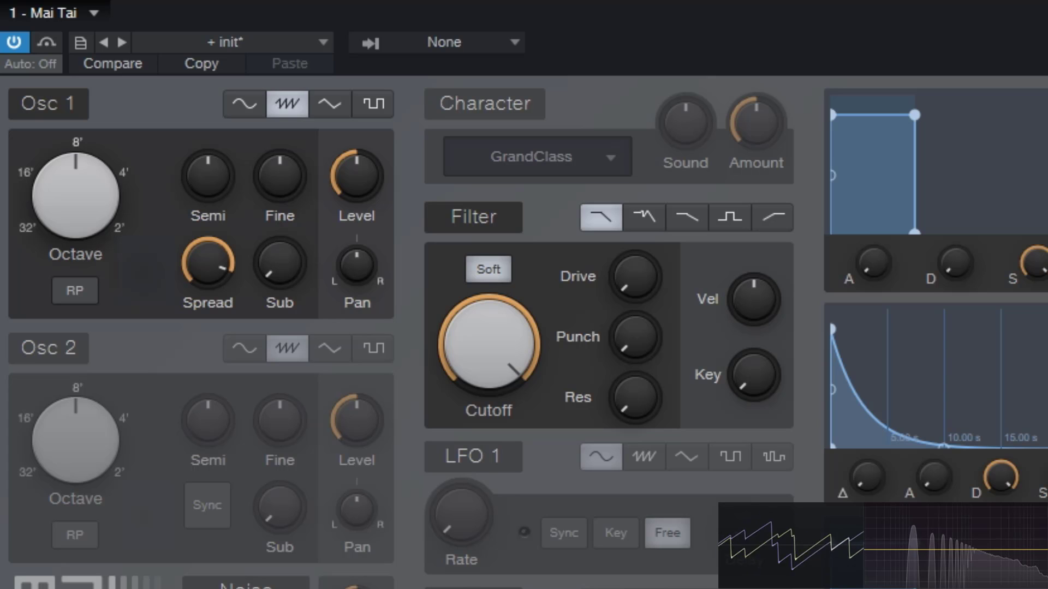
double_click(206, 297)
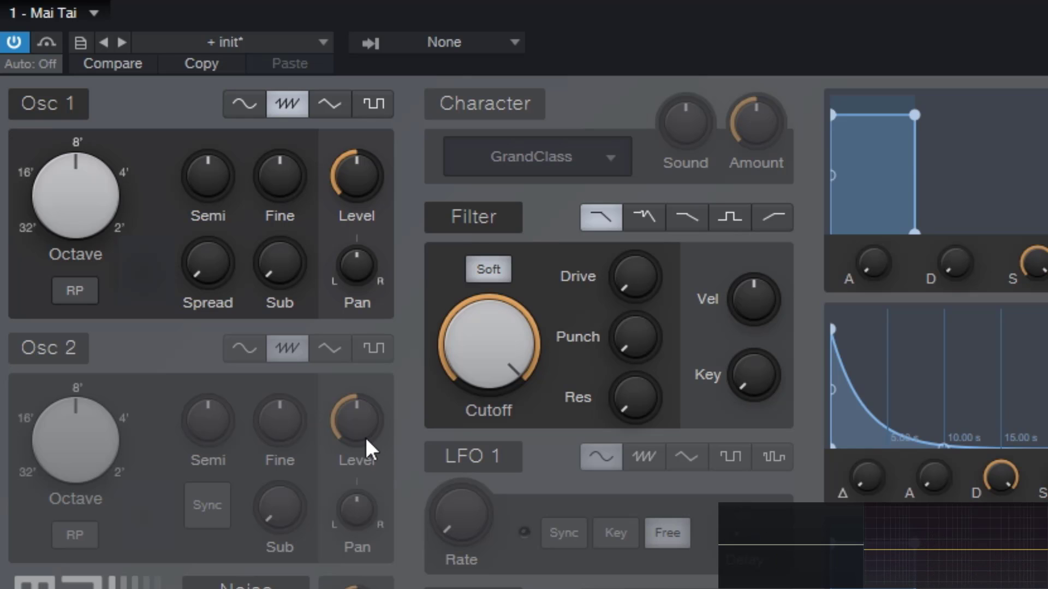
Raise Osc 1's spread in stages from a slight to a wide detune and return it to zero.
mouse_move(365, 437)
drag(201, 265, 224, 267)
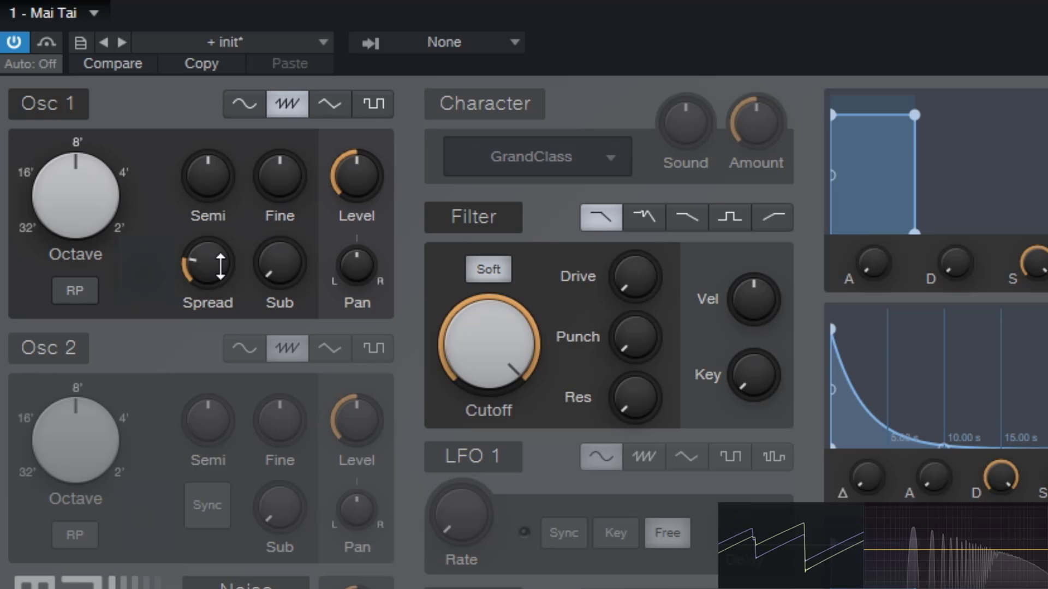
drag(221, 266, 221, 224)
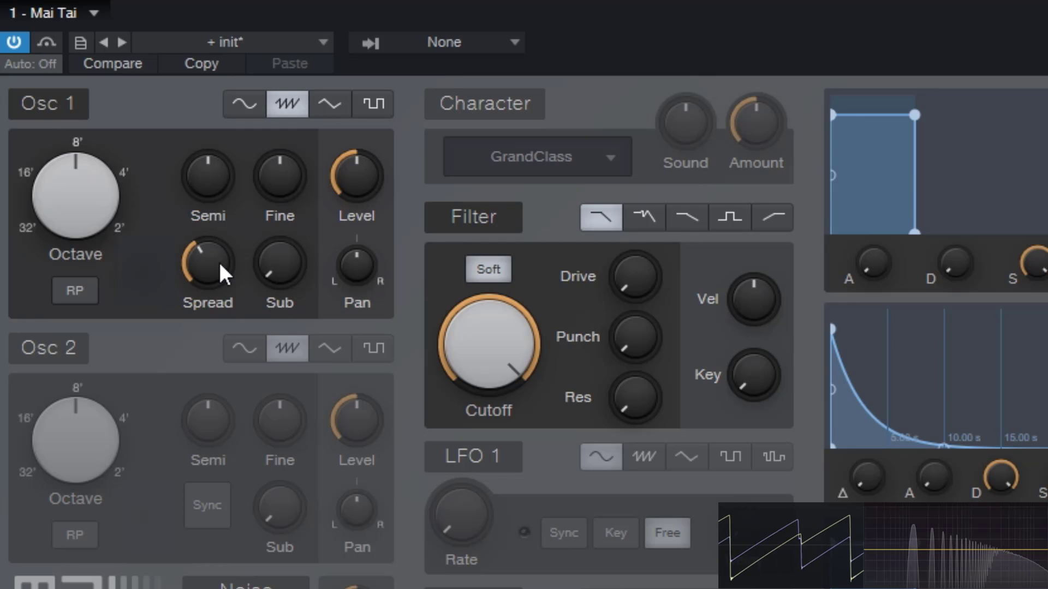
drag(218, 257, 252, 167)
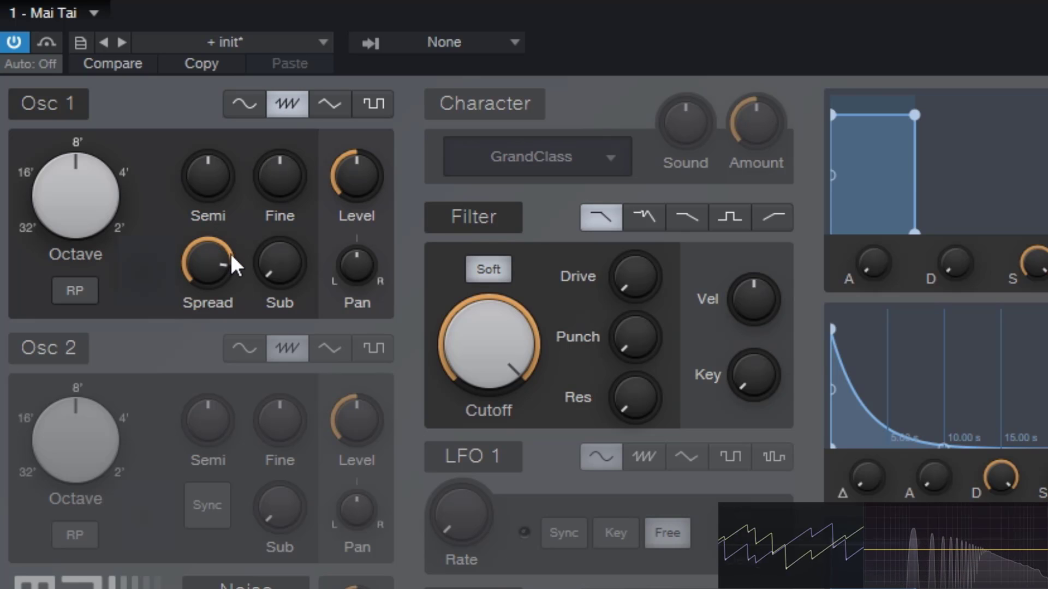
drag(207, 258, 235, 581)
Compare Osc 1 with RP on and off at zero spread, leaving RP on.
click(78, 286)
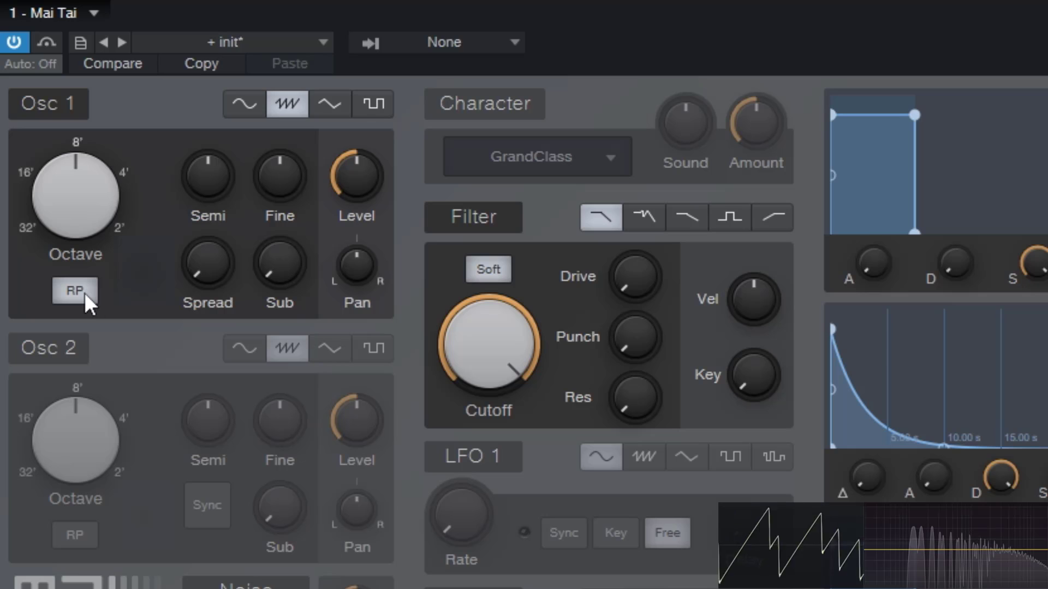
click(85, 292)
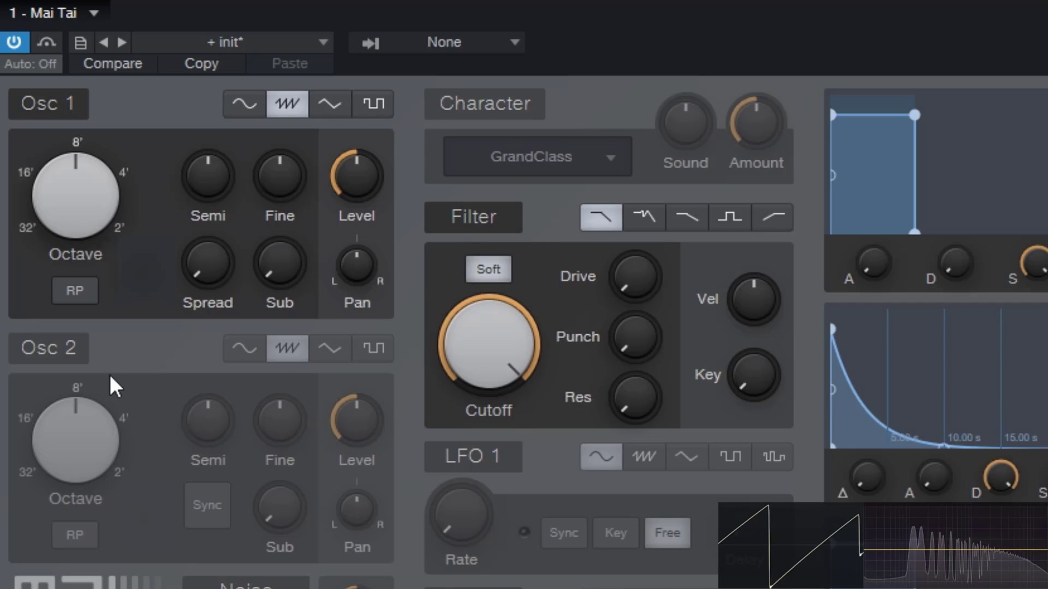
drag(207, 263, 227, 415)
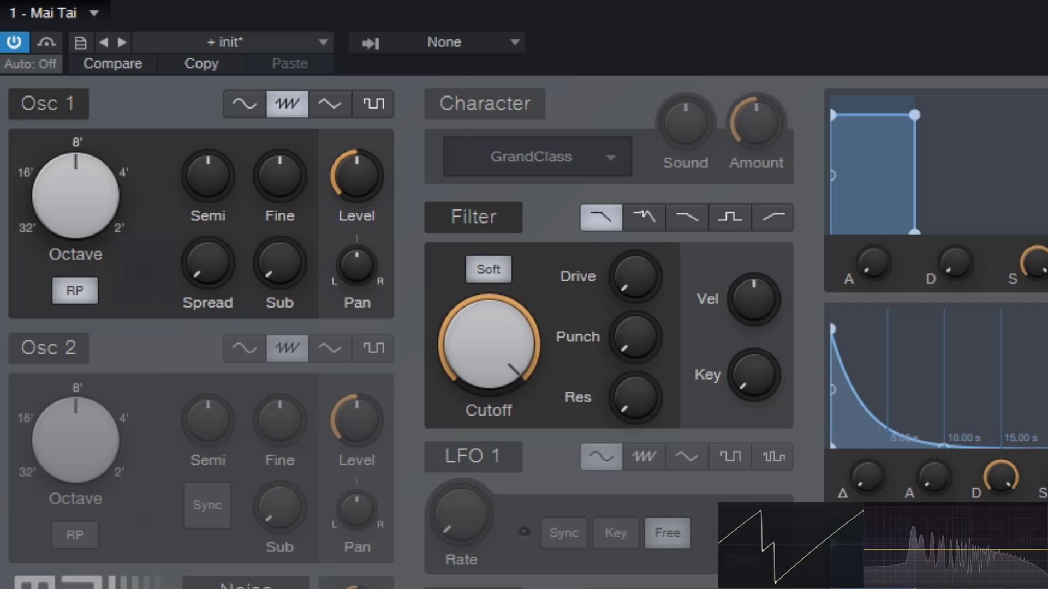
Raise Osc 1's spread moderately and compare the detuned saw with RP off and back on.
drag(214, 266, 182, 157)
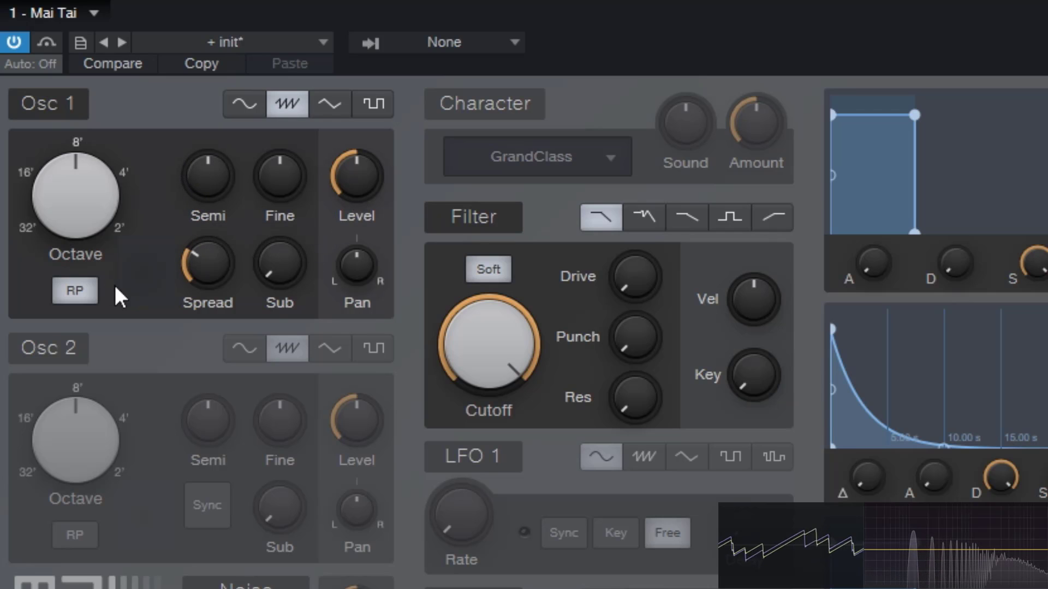
click(90, 296)
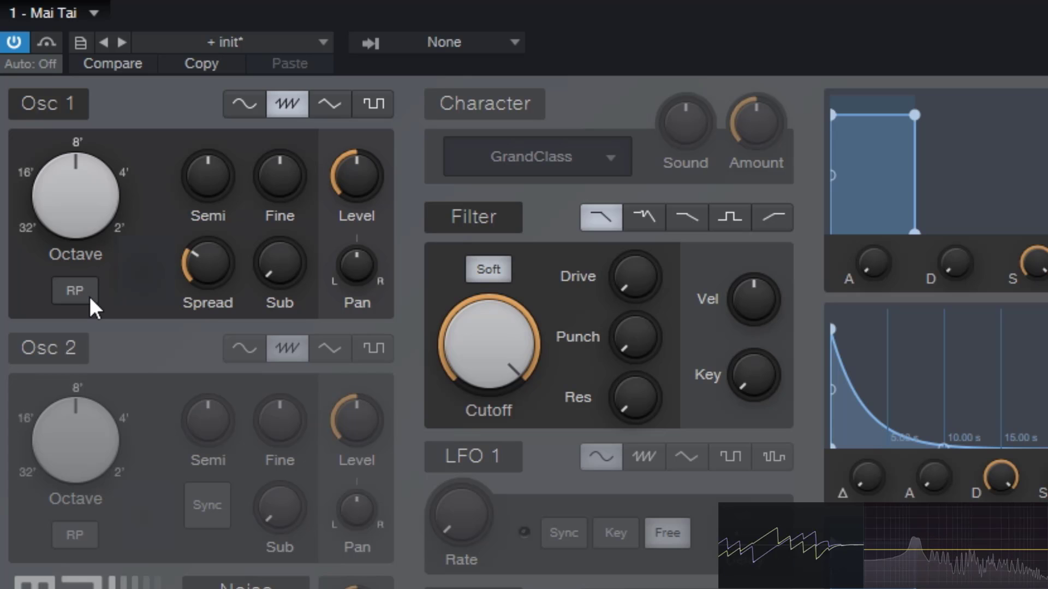
click(90, 297)
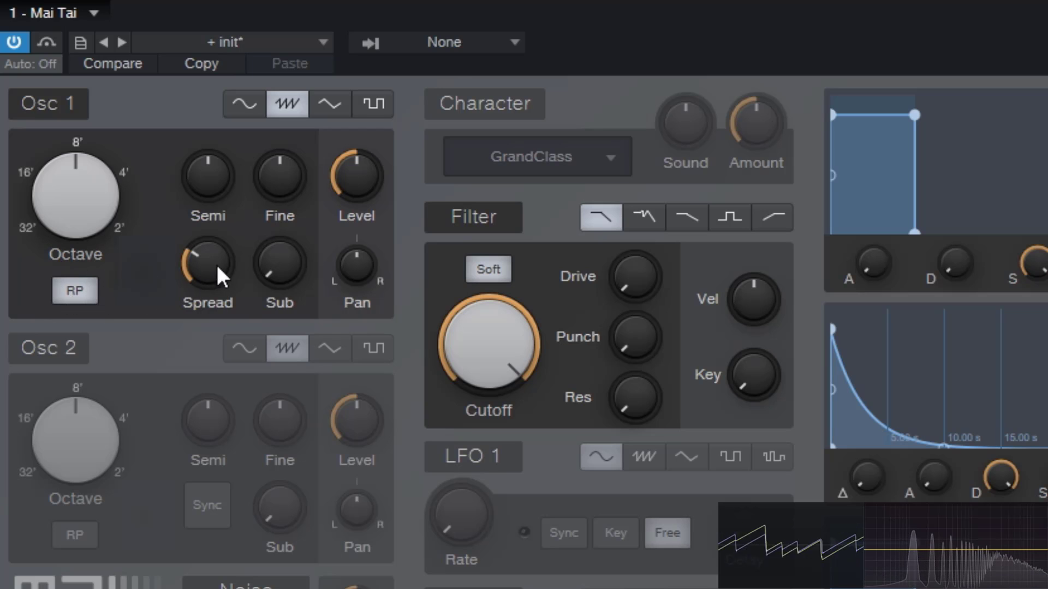
Increase Osc 1's spread to a high amount with RP on, and return the spread to zero with RP off.
drag(215, 263, 219, 132)
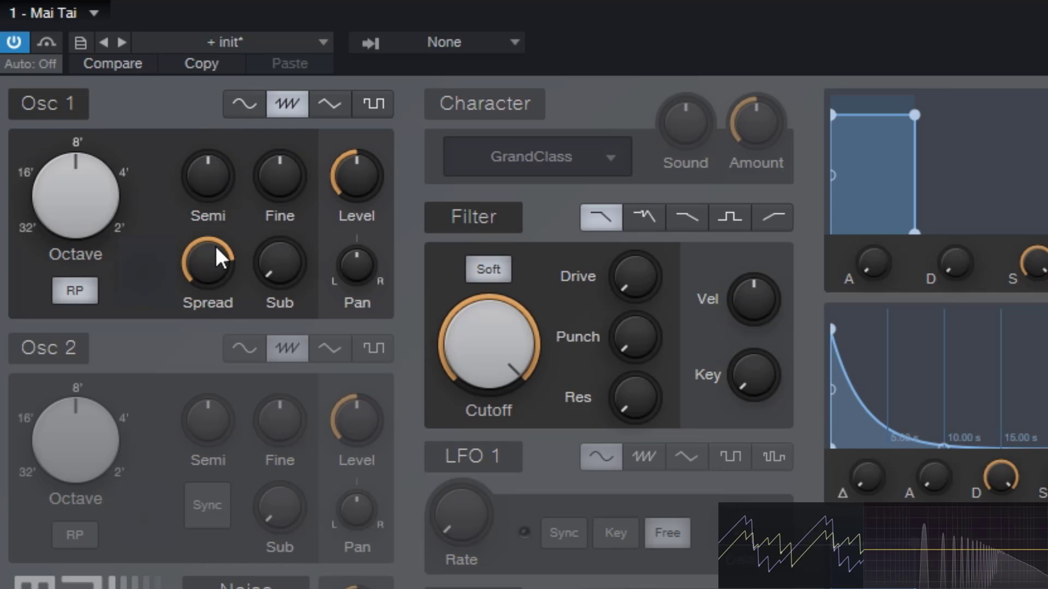
drag(217, 268, 218, 262)
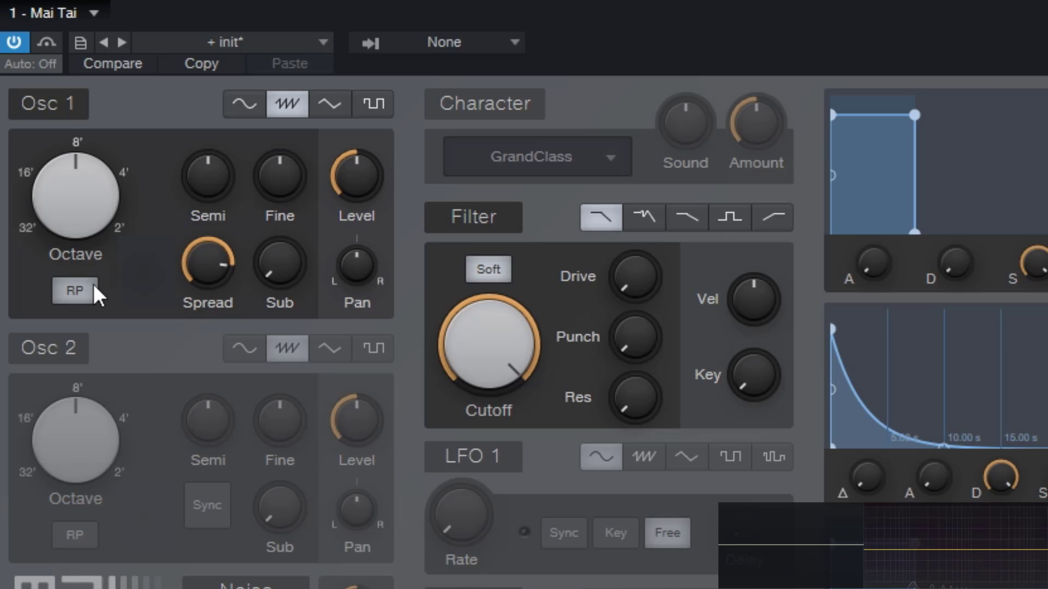
drag(186, 274, 238, 408)
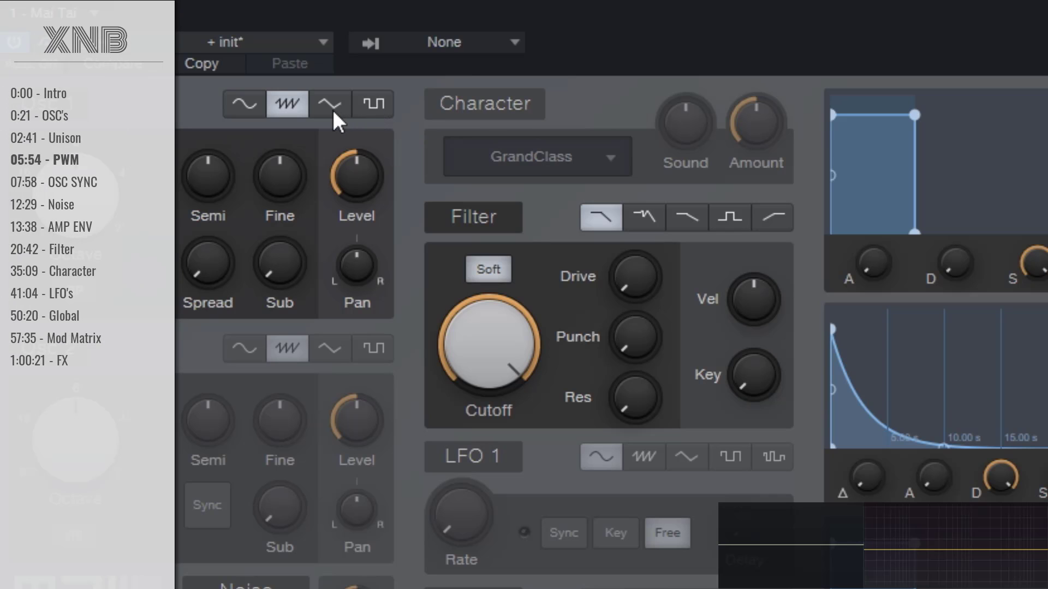
Cycle Osc 1 through the sine, triangle and saw waveforms and set it to sine.
click(243, 105)
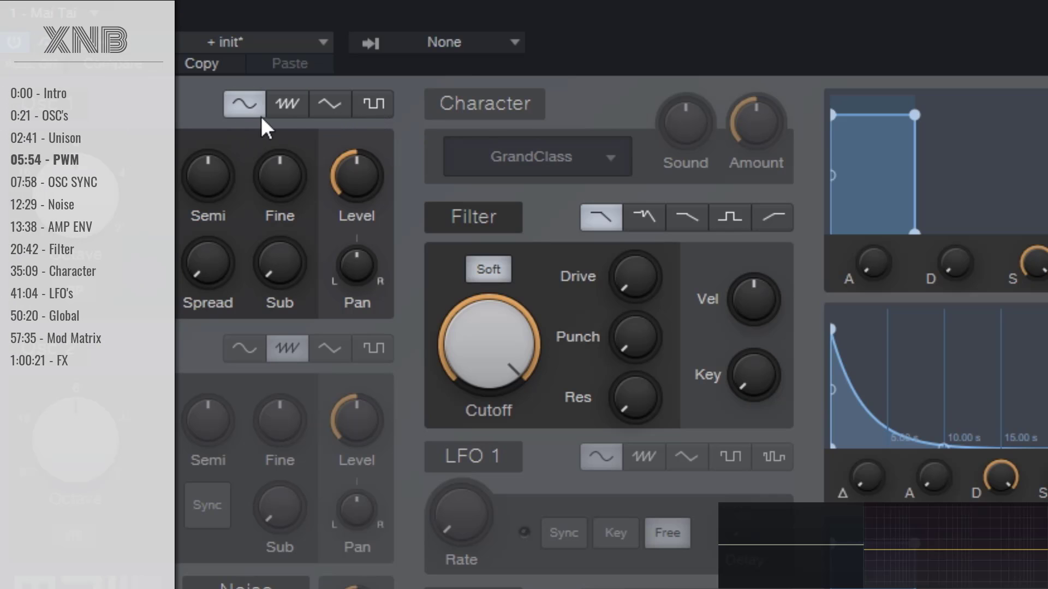
click(327, 107)
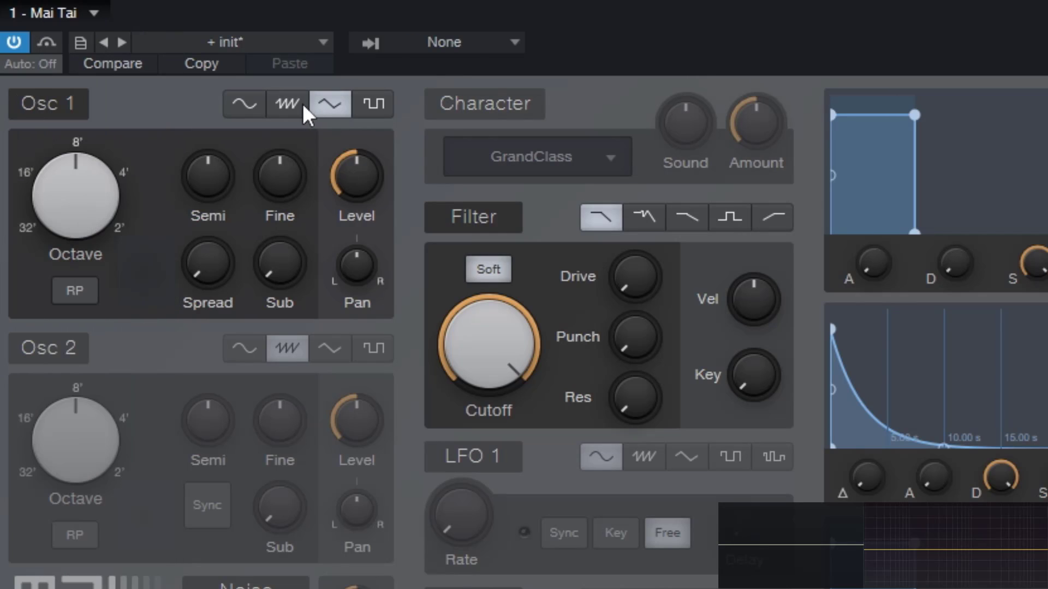
click(290, 109)
click(241, 106)
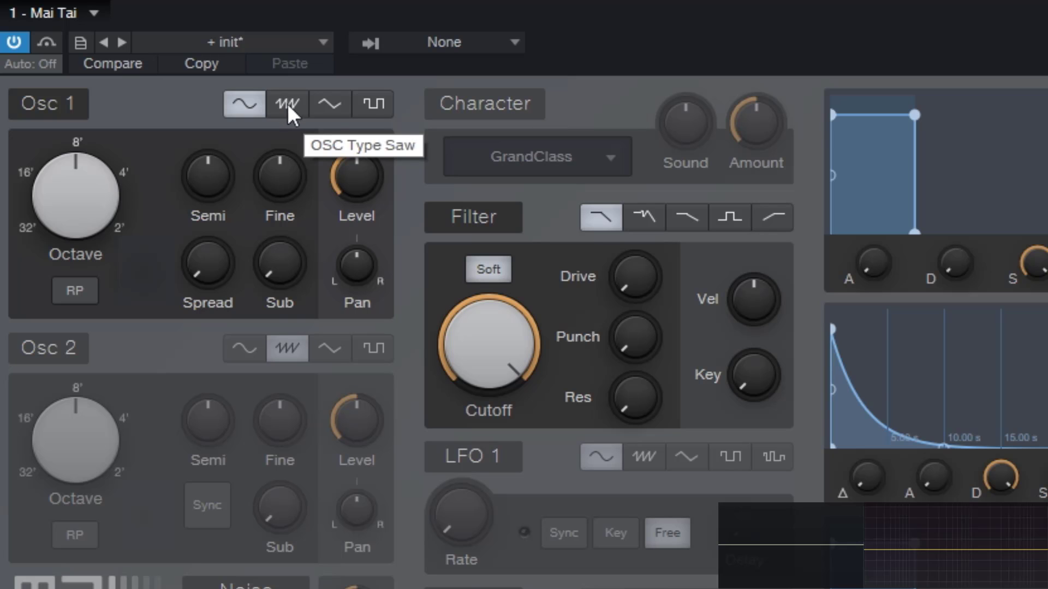
Set Osc 1 to the square waveform and sweep its pulse width up from zero and back to zero.
click(372, 100)
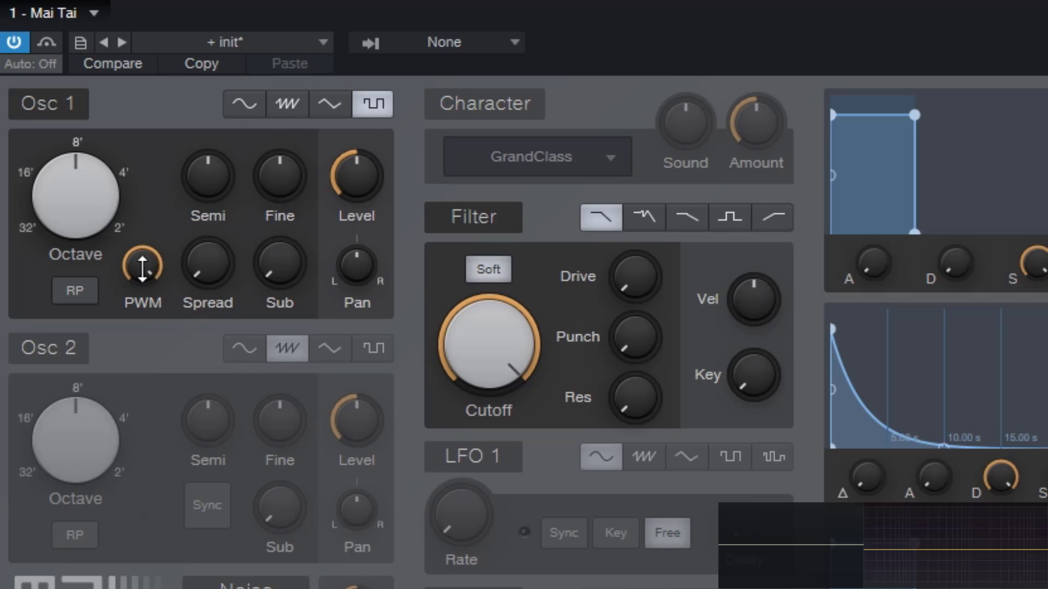
drag(143, 269, 143, 588)
mouse_move(141, 268)
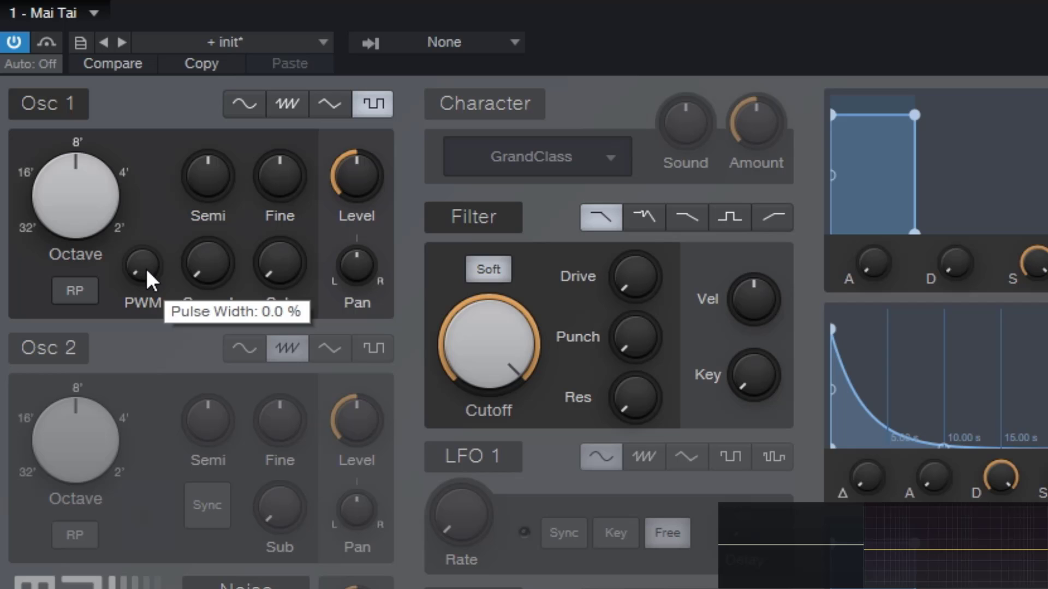
drag(144, 267, 187, 199)
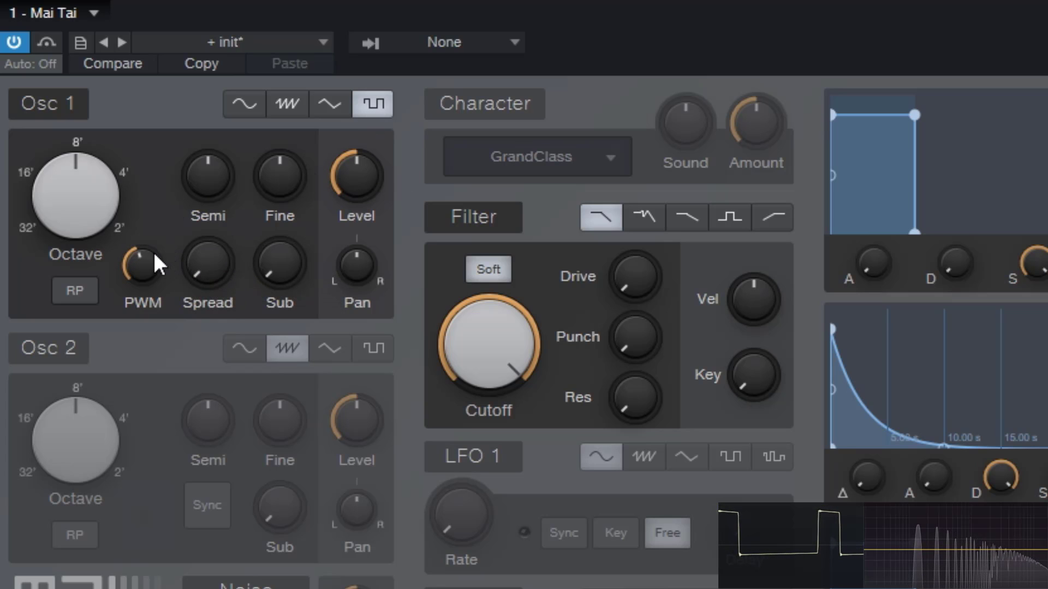
drag(155, 255, 162, 220)
drag(172, 189, 188, 447)
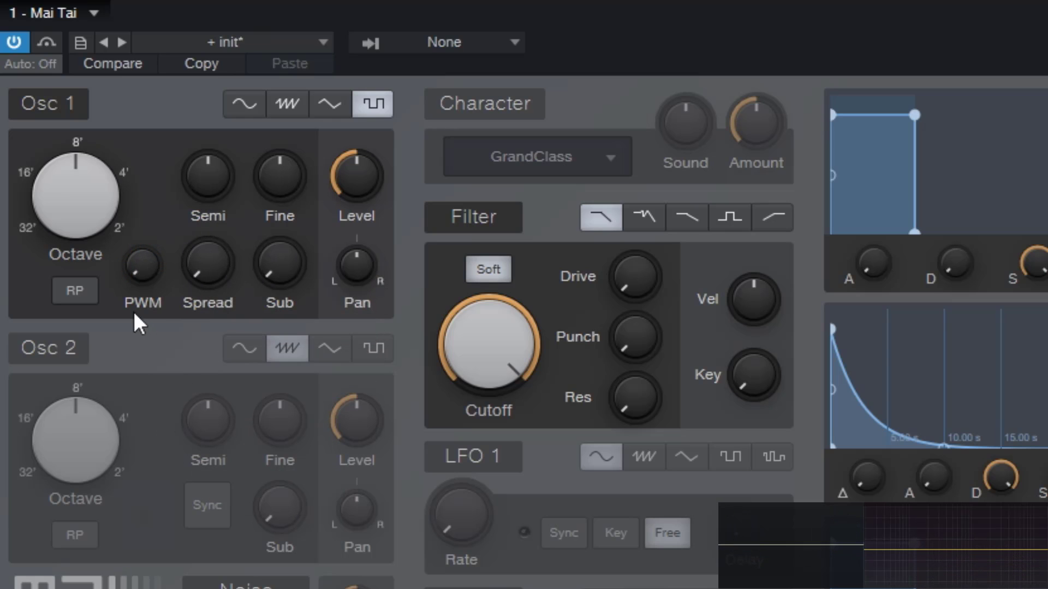
Raise Osc 1's pulse width slightly and up to about half, and settle it at about a quarter.
drag(145, 271, 146, 227)
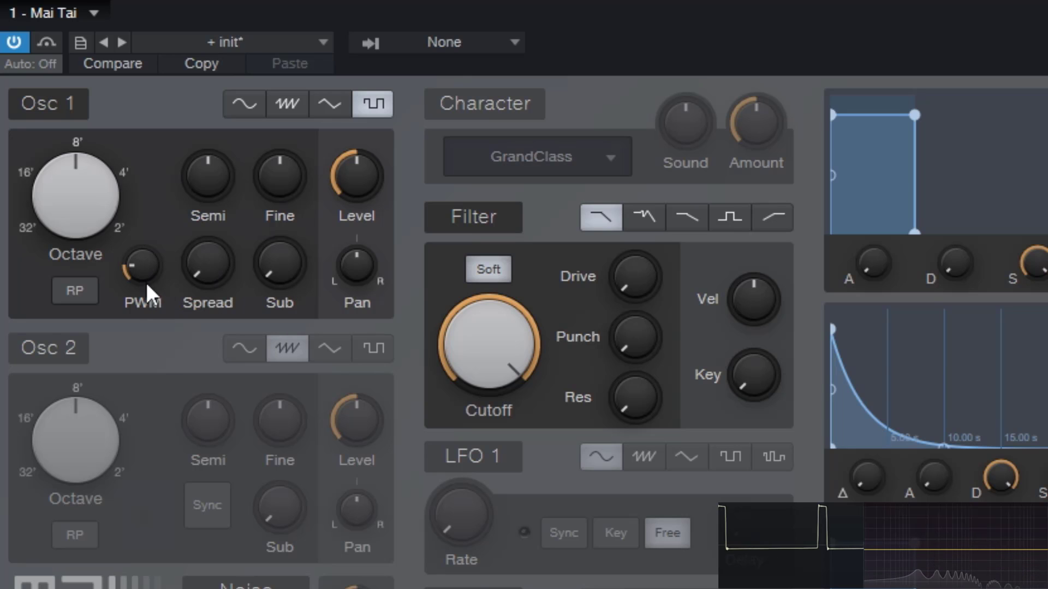
drag(149, 287, 169, 213)
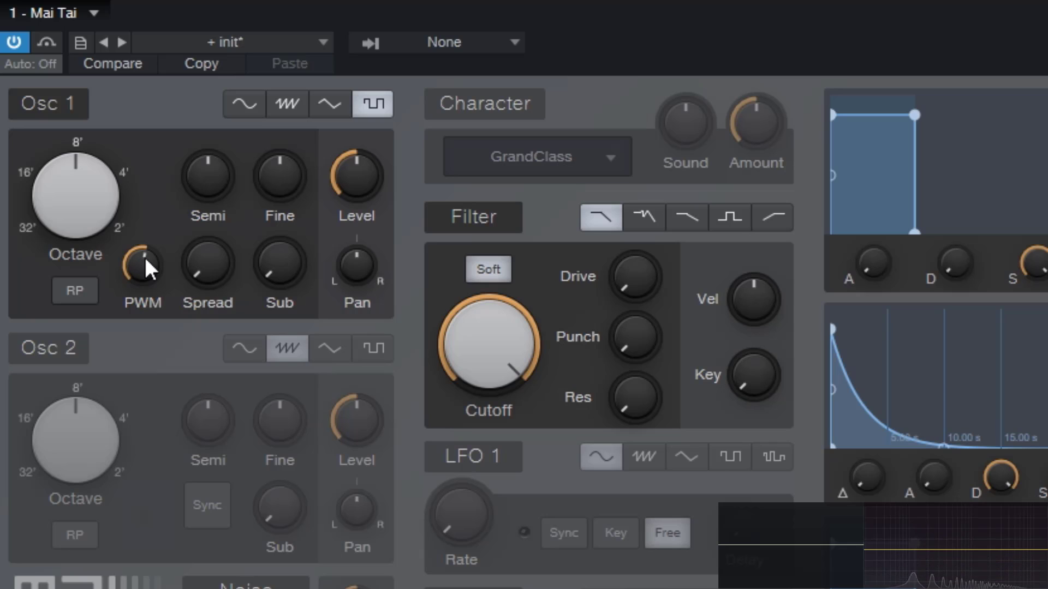
mouse_move(146, 269)
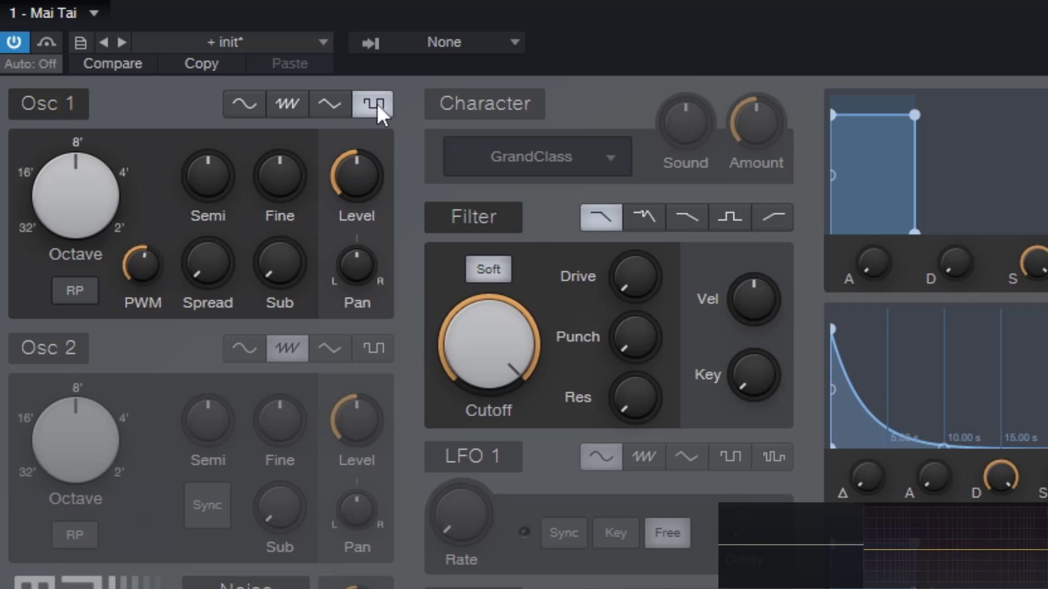
drag(156, 280, 158, 382)
Enable Osc 2 with a saw waveform, set its octave to 16', and raise its sub above halfway.
click(50, 343)
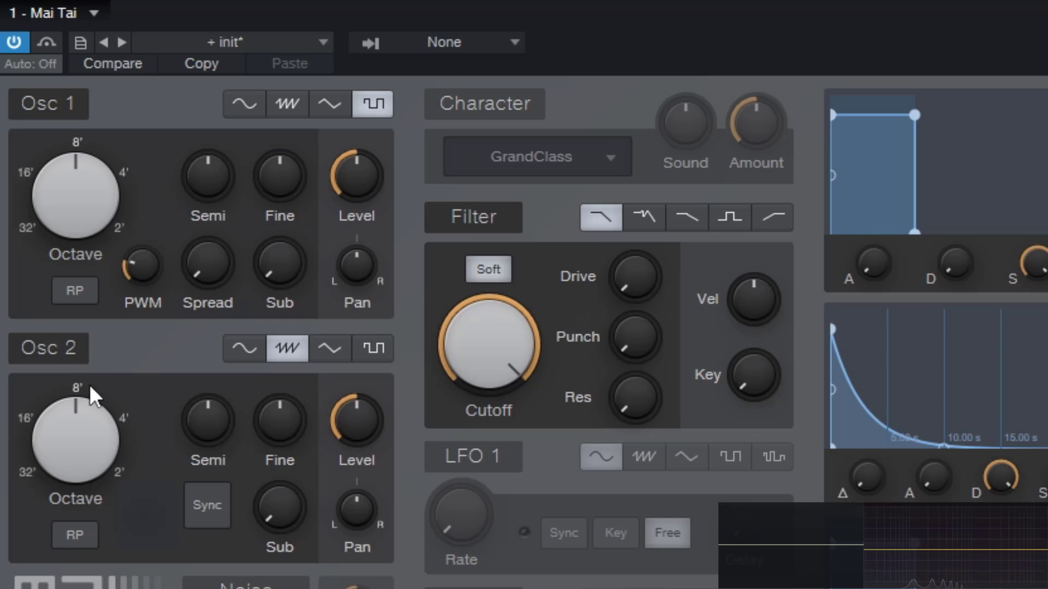
click(330, 352)
click(289, 351)
drag(96, 479, 95, 505)
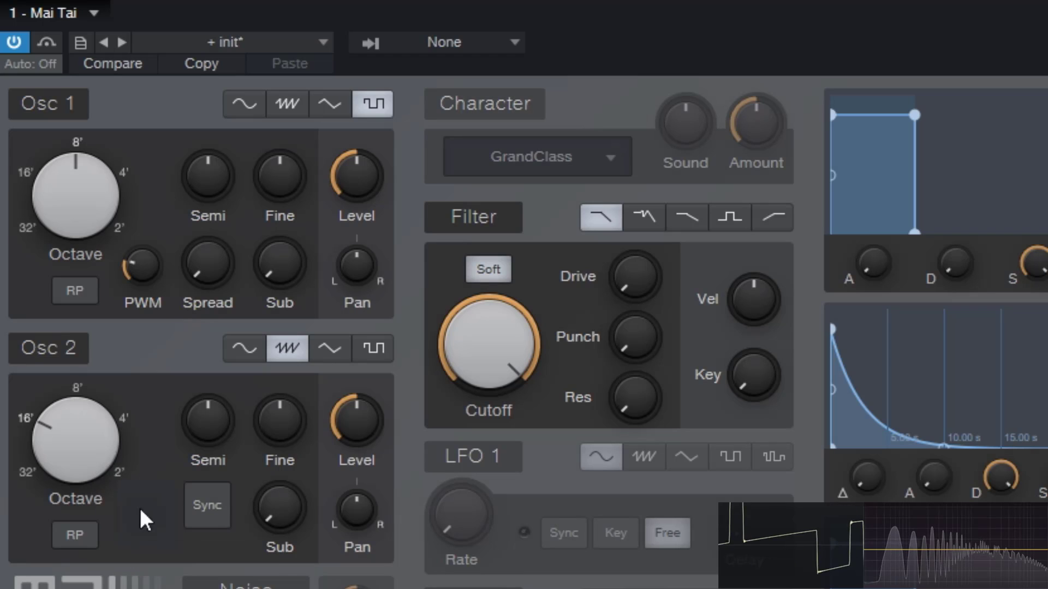
drag(305, 512, 295, 374)
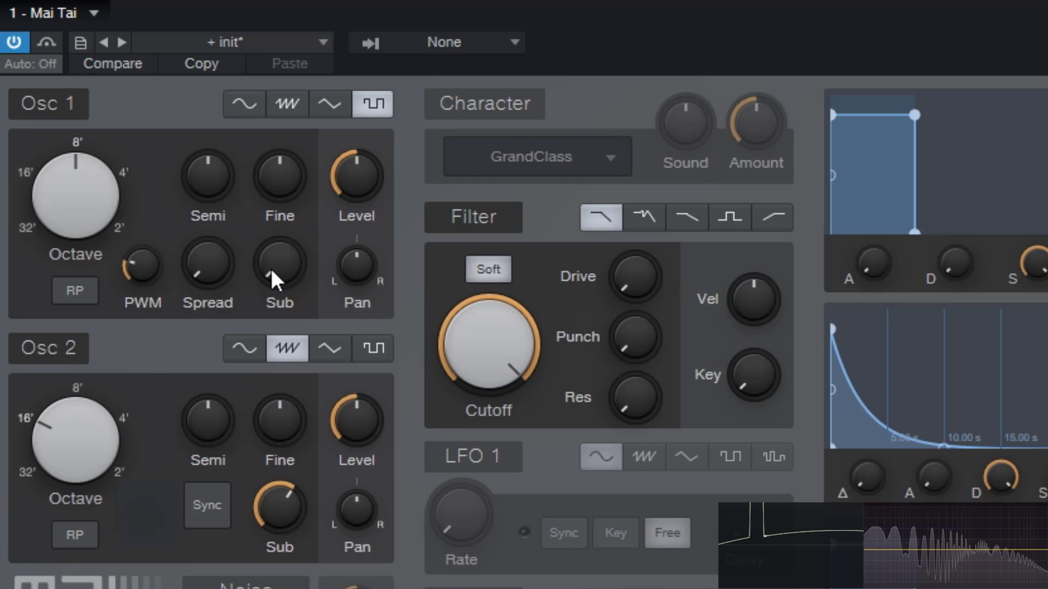
Raise Osc 1's spread to maximum, reduce it to a fairly high setting, and switch Osc 2 off.
drag(211, 273, 209, 12)
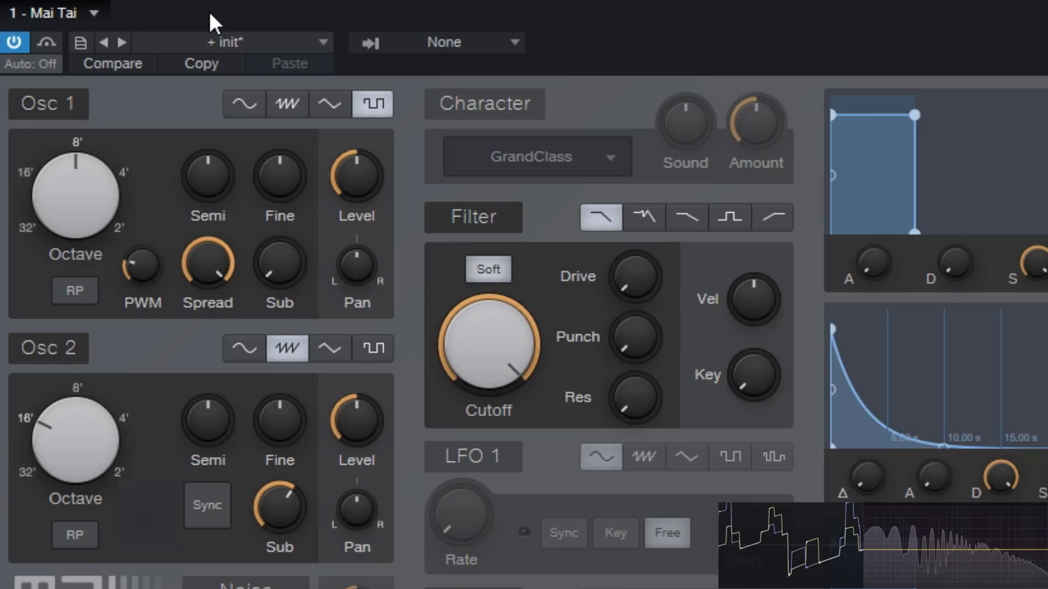
drag(207, 262, 215, 300)
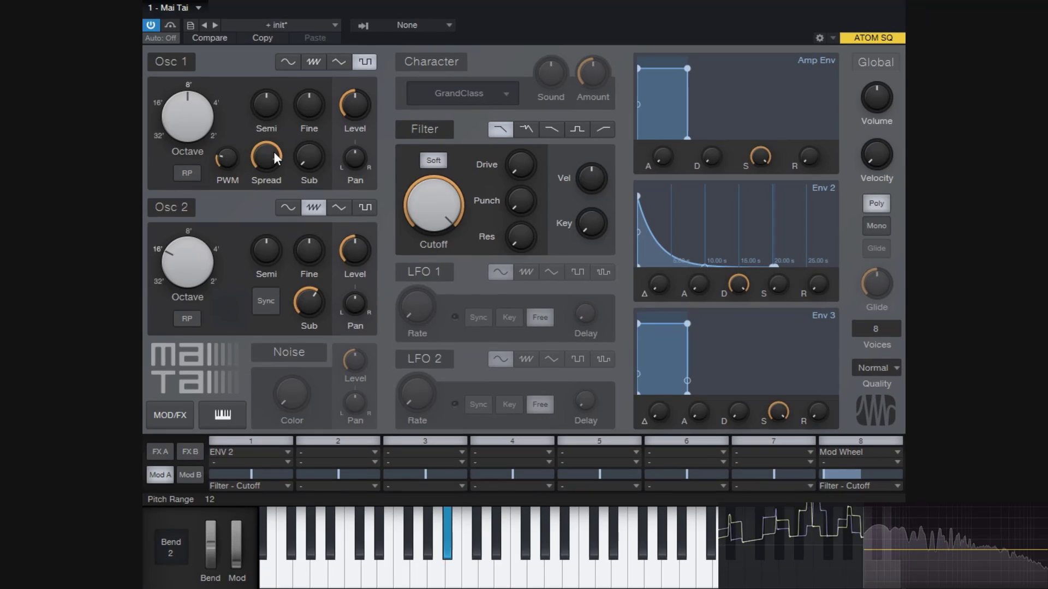
drag(274, 152, 273, 159)
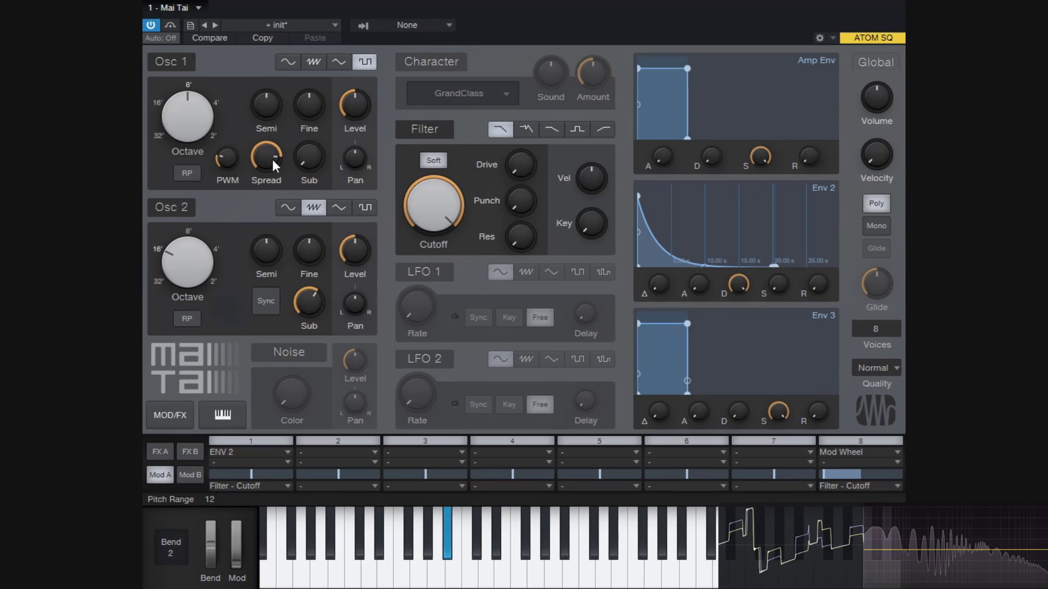
click(166, 205)
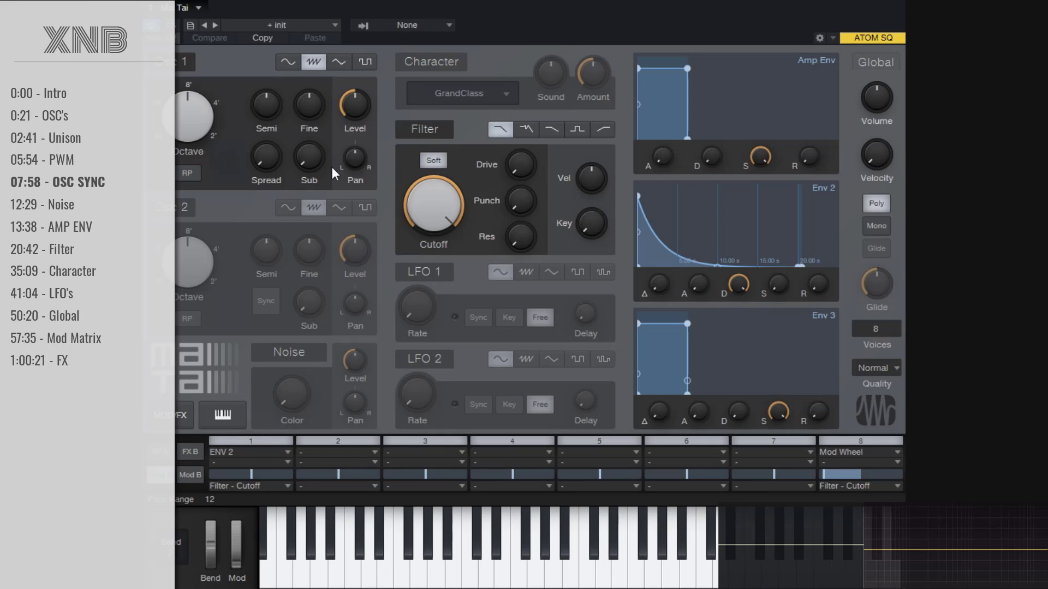
Enable Osc 2 in the init patch, turn on its Sync, and raise its semitones slightly.
click(177, 216)
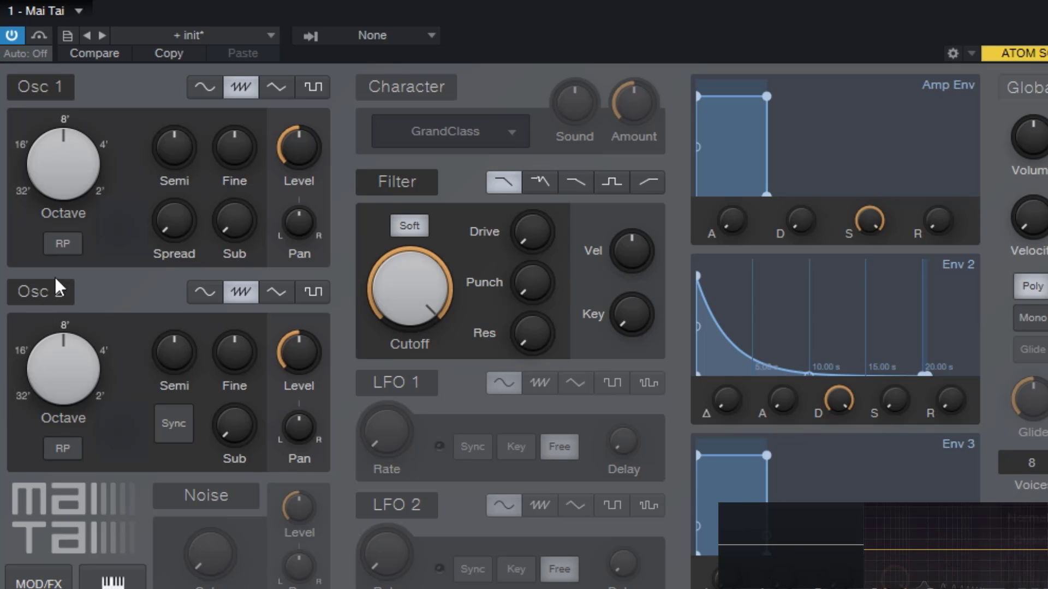
drag(95, 334, 82, 363)
drag(170, 356, 229, 423)
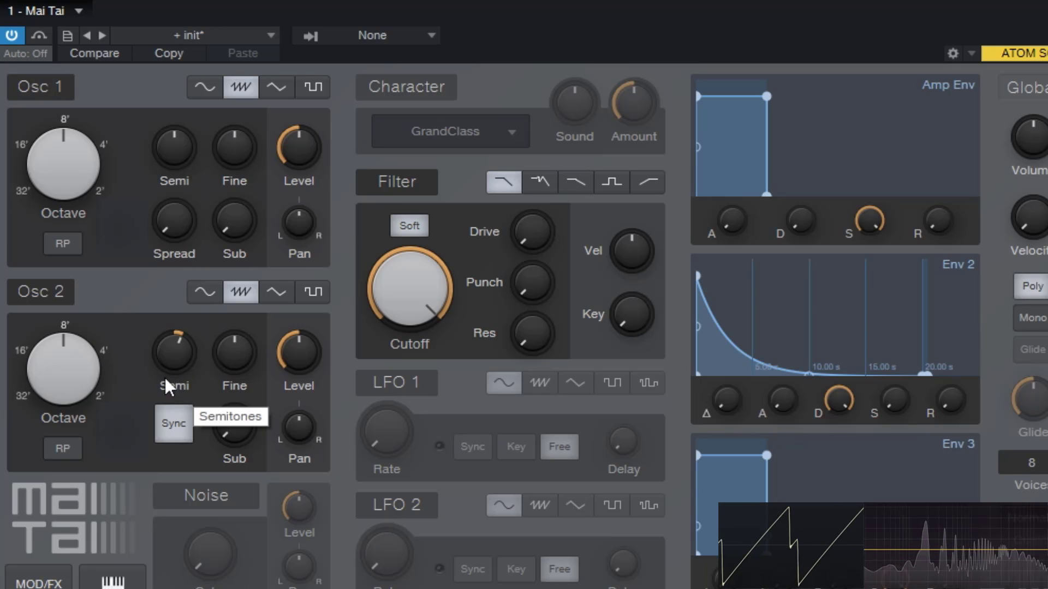
Sweep the synced Osc 2's semitones, leaving them raised, and shift Osc 1's semitones before returning them to zero.
scroll(169, 345, up, 2)
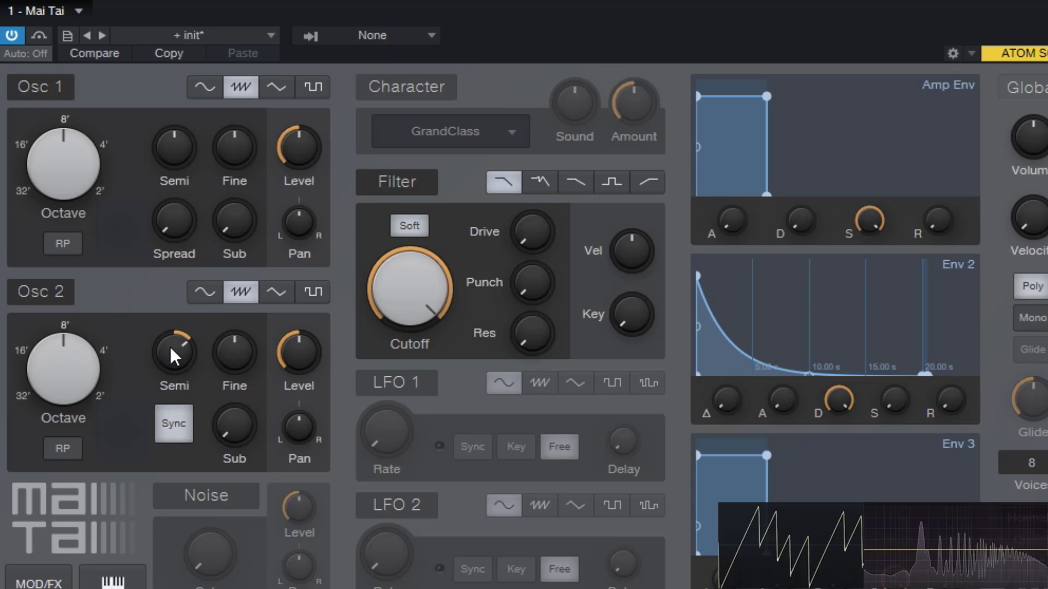
drag(169, 345, 167, 306)
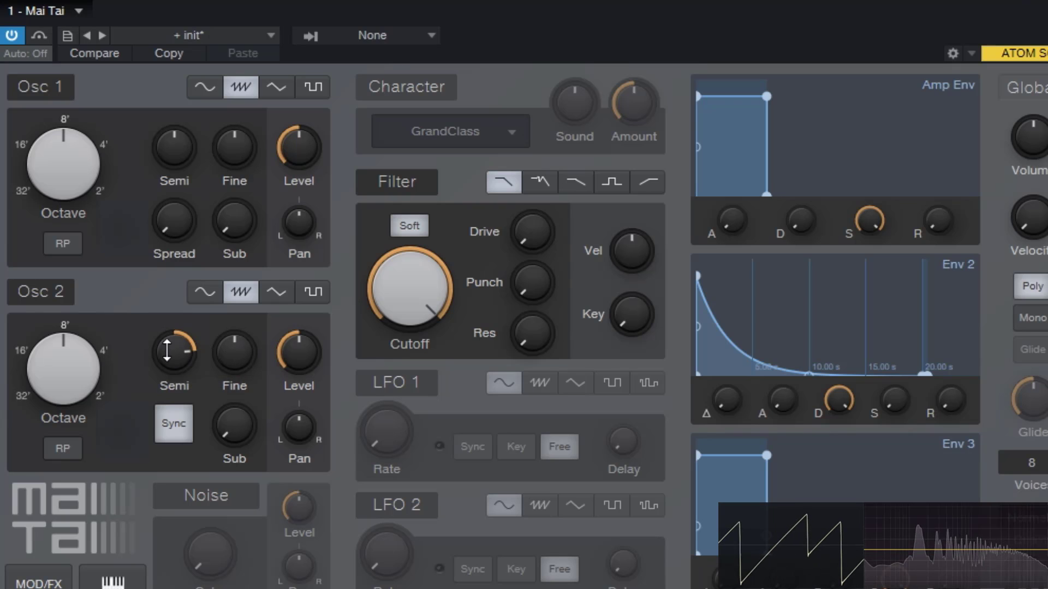
drag(167, 353, 191, 400)
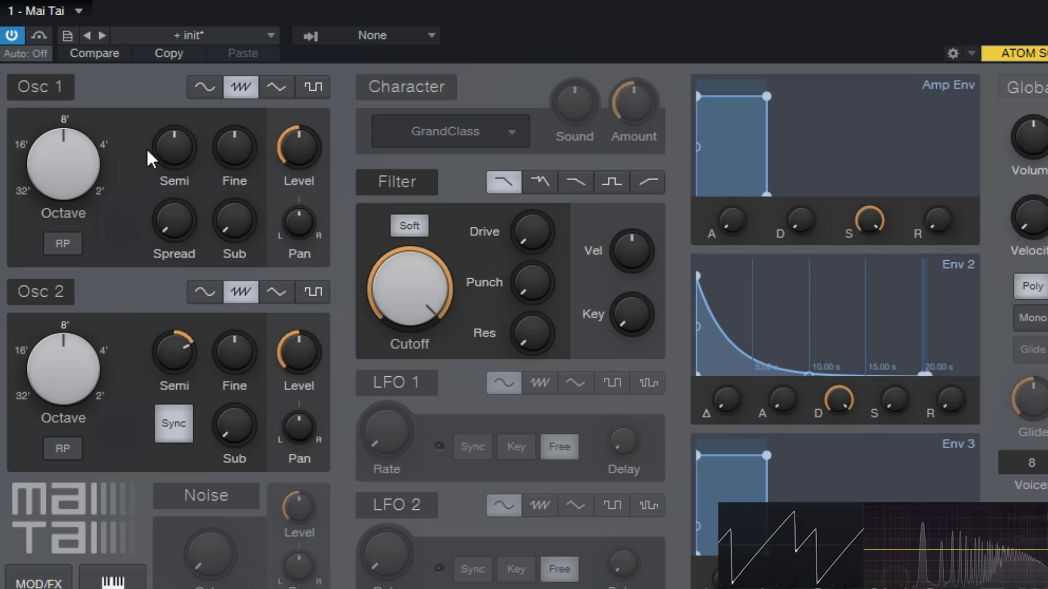
drag(174, 149, 199, 221)
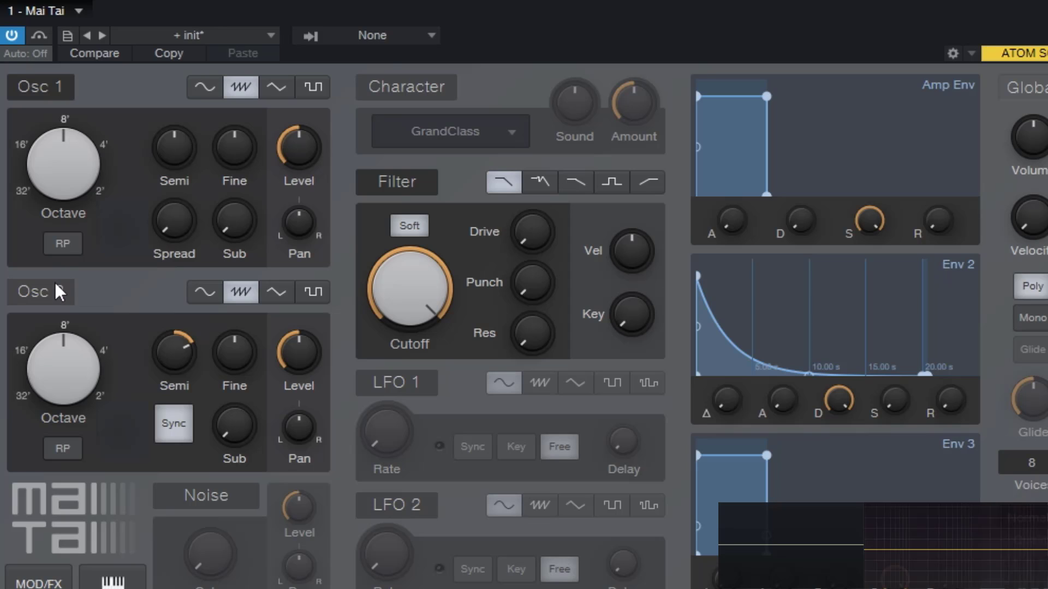
Switch Osc 1 off, sweep Osc 2's semitones back to zero, and toggle Osc 1 on and off again.
click(56, 89)
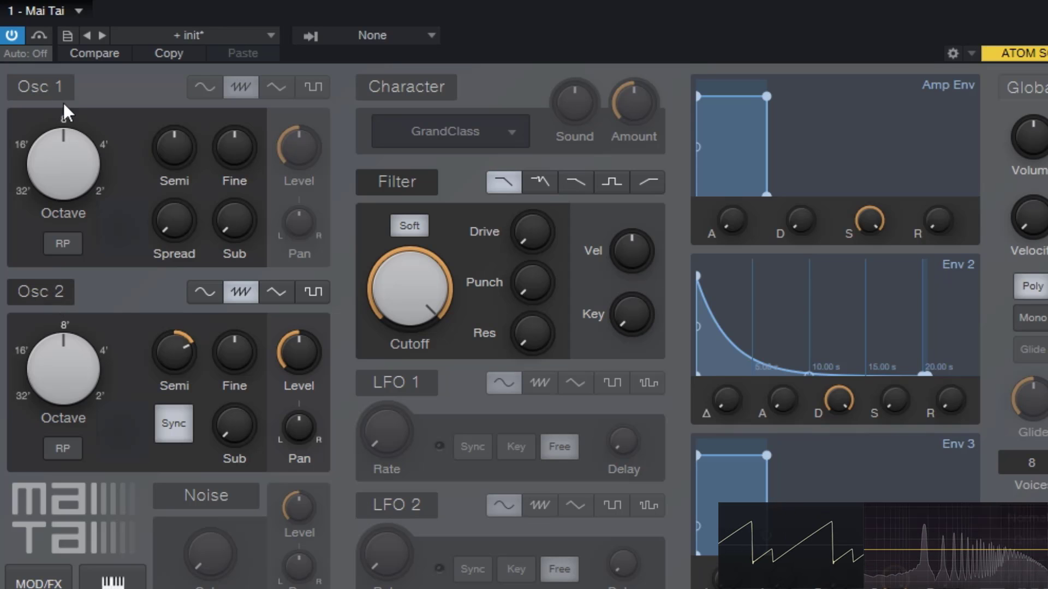
drag(185, 337, 222, 382)
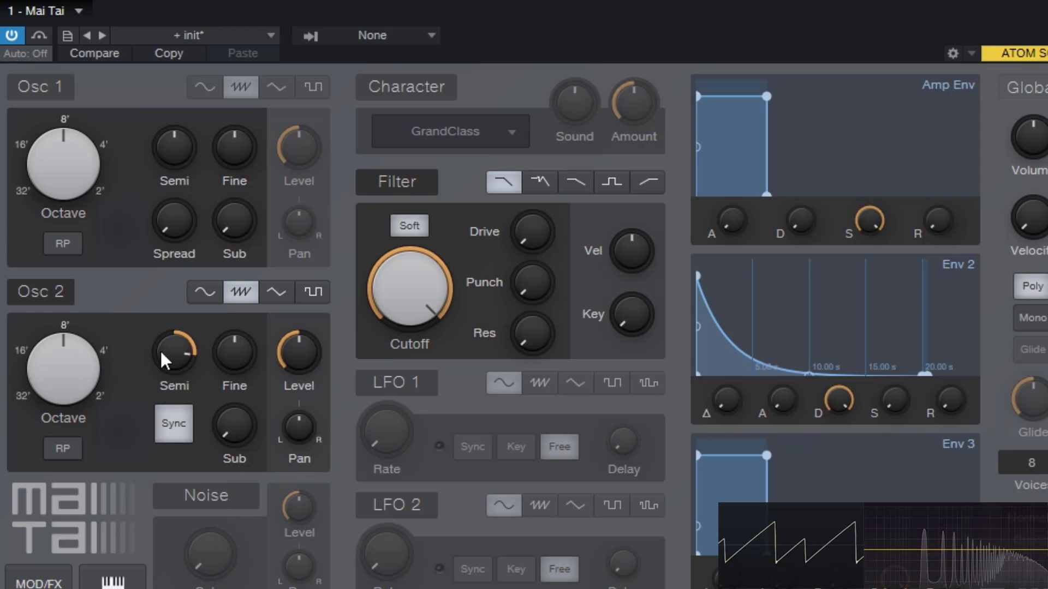
drag(163, 362, 189, 451)
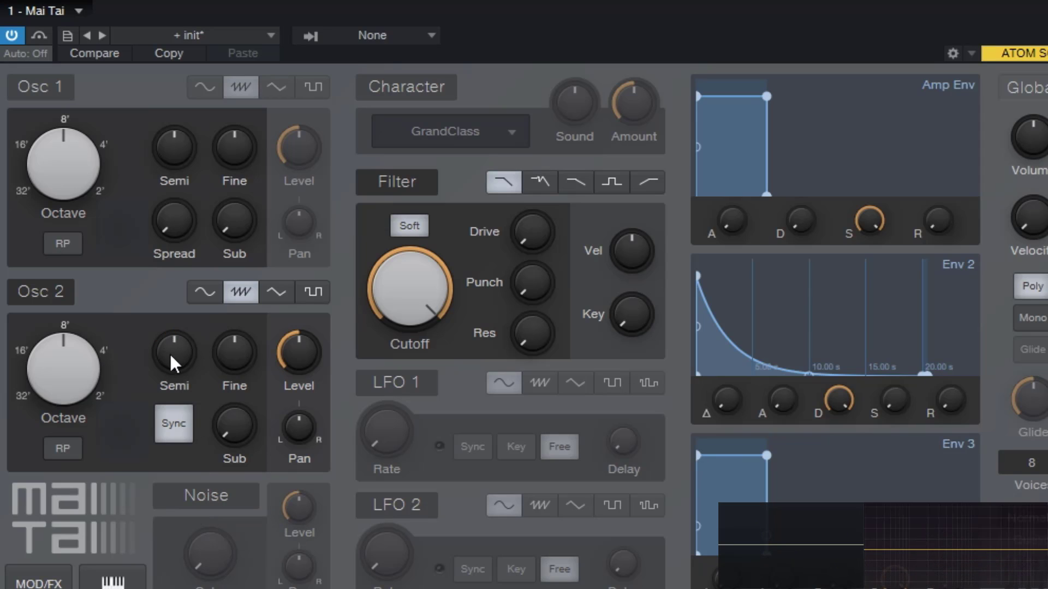
click(64, 91)
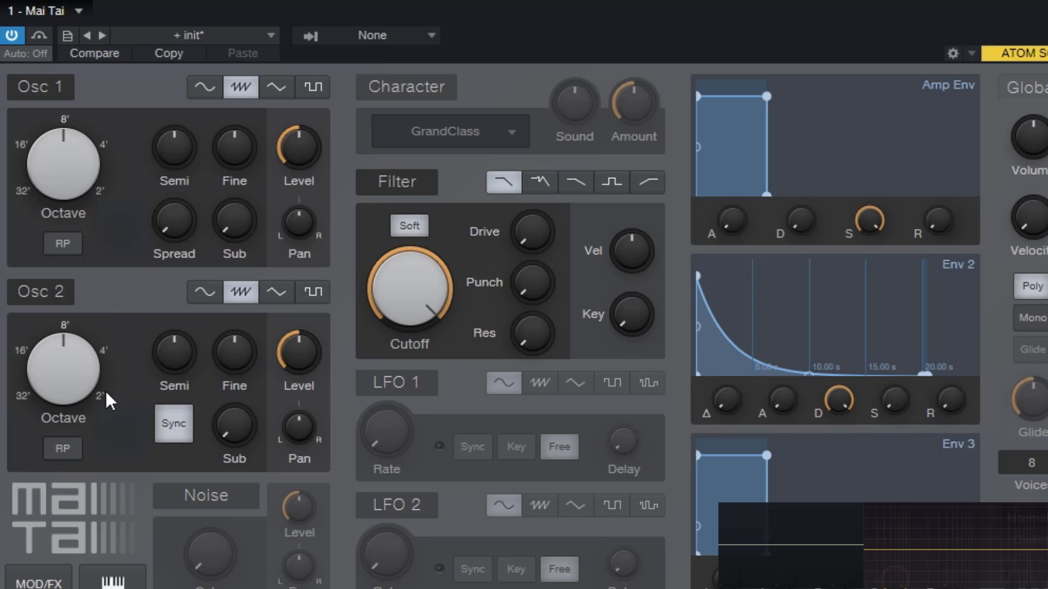
click(56, 83)
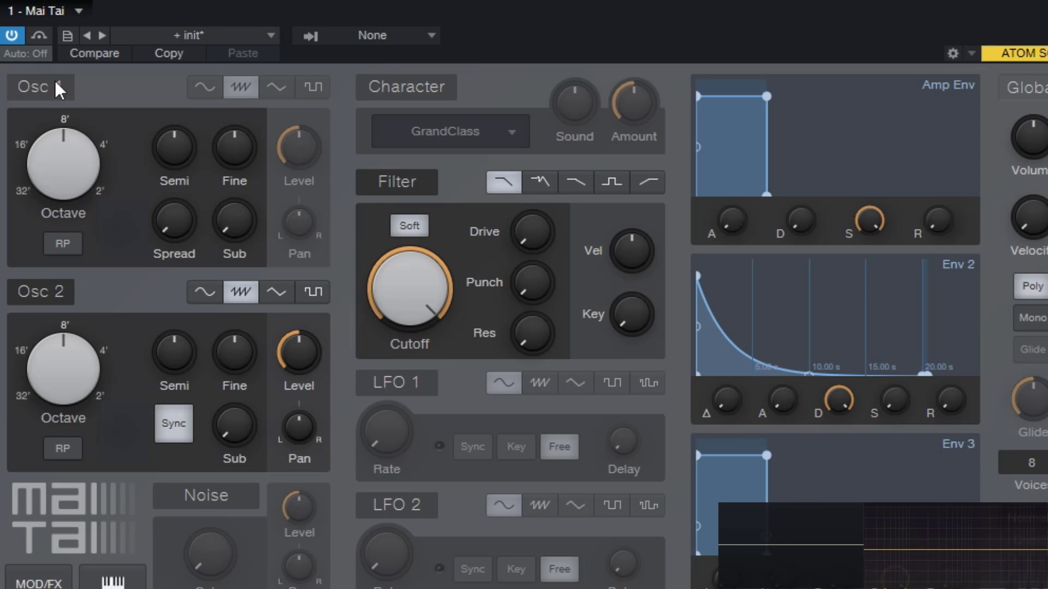
mouse_move(181, 358)
mouse_down()
mouse_move(188, 282)
mouse_move(203, 322)
mouse_move(199, 288)
mouse_move(194, 341)
mouse_move(206, 285)
mouse_move(214, 337)
mouse_move(202, 367)
mouse_move(208, 185)
mouse_move(187, 139)
mouse_move(155, 297)
mouse_move(178, 205)
mouse_move(170, 197)
mouse_move(163, 218)
mouse_move(183, 294)
mouse_move(168, 322)
mouse_move(175, 341)
mouse_up()
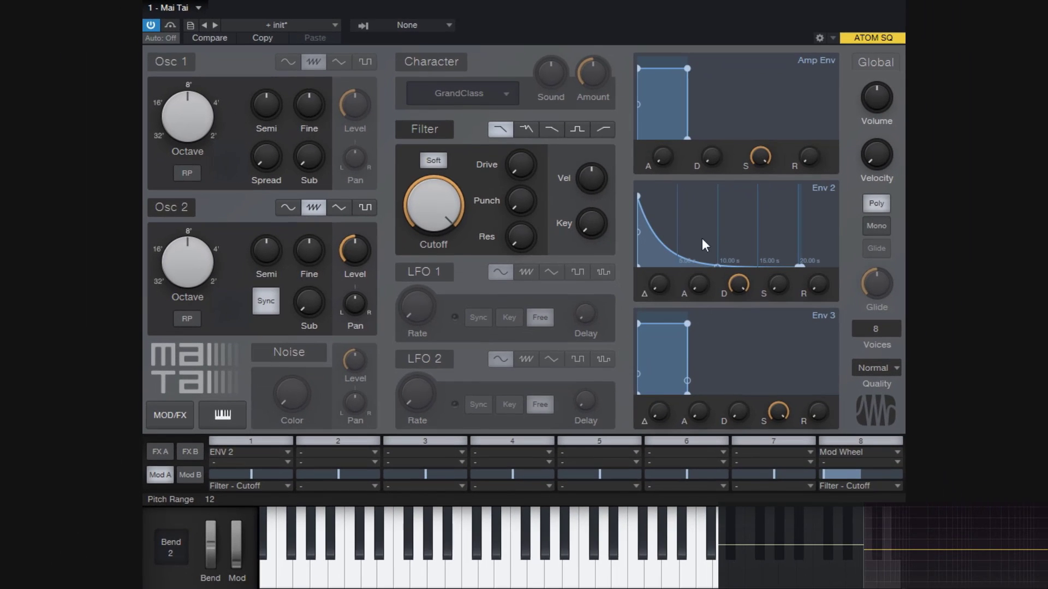
Route ENV 2 to OSC 2 - Pitch in modulation slot 2 with the amount at maximum.
click(381, 452)
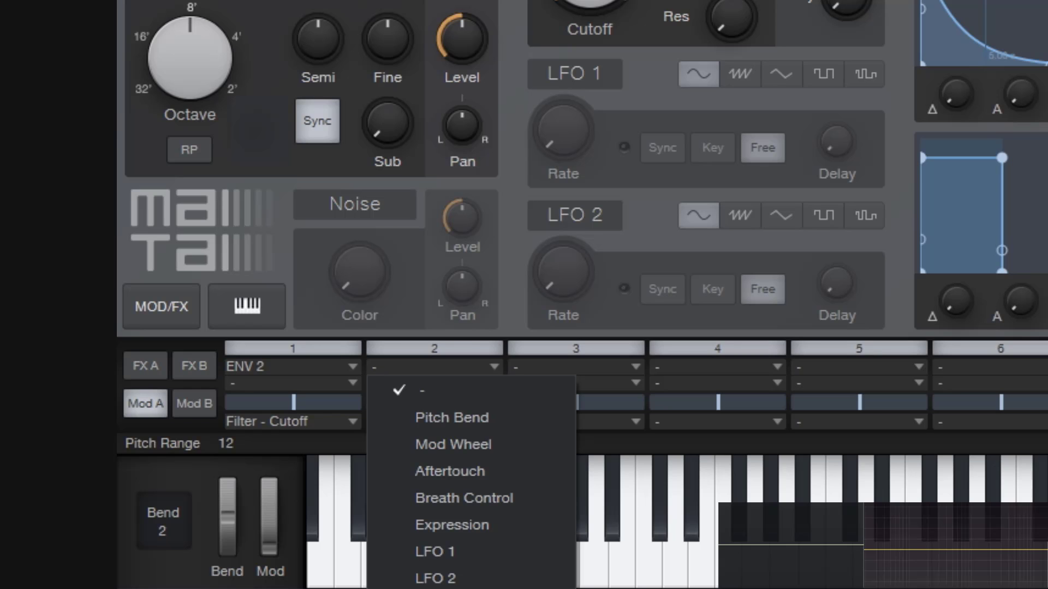
click(423, 588)
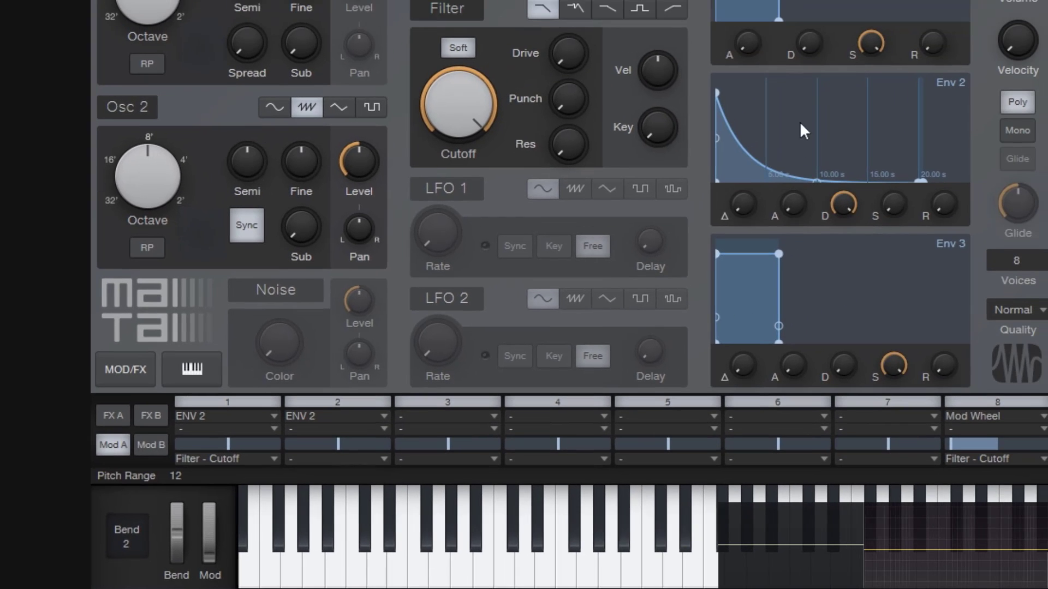
click(377, 457)
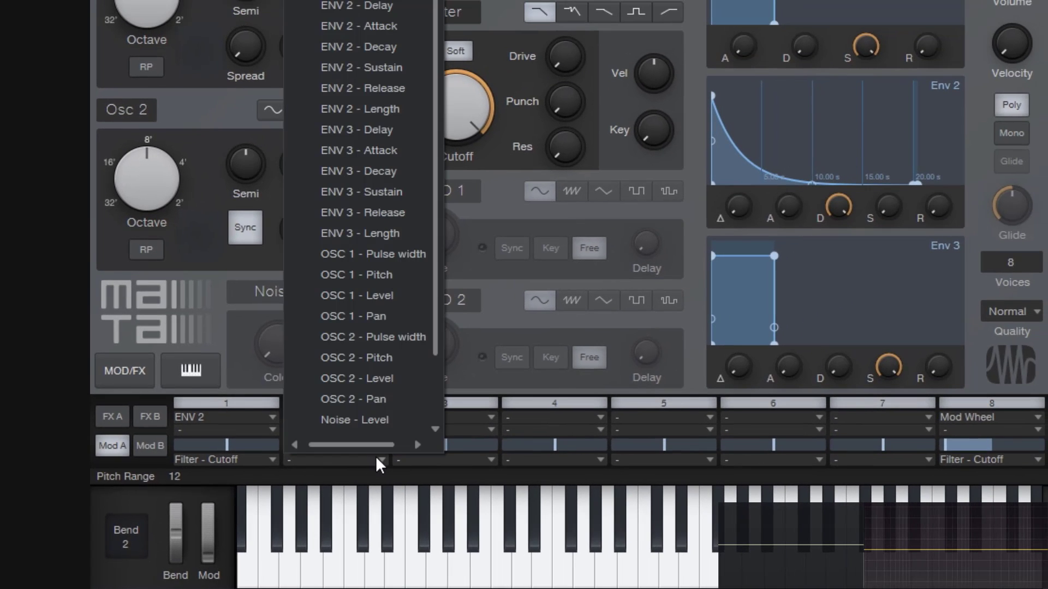
scroll(400, 292, down, 2)
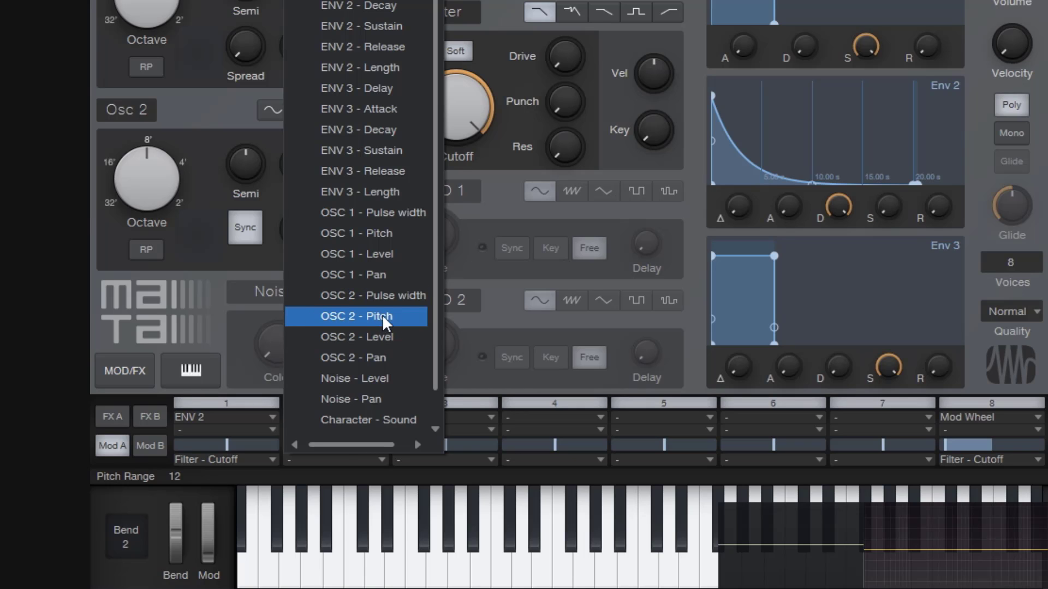
click(382, 316)
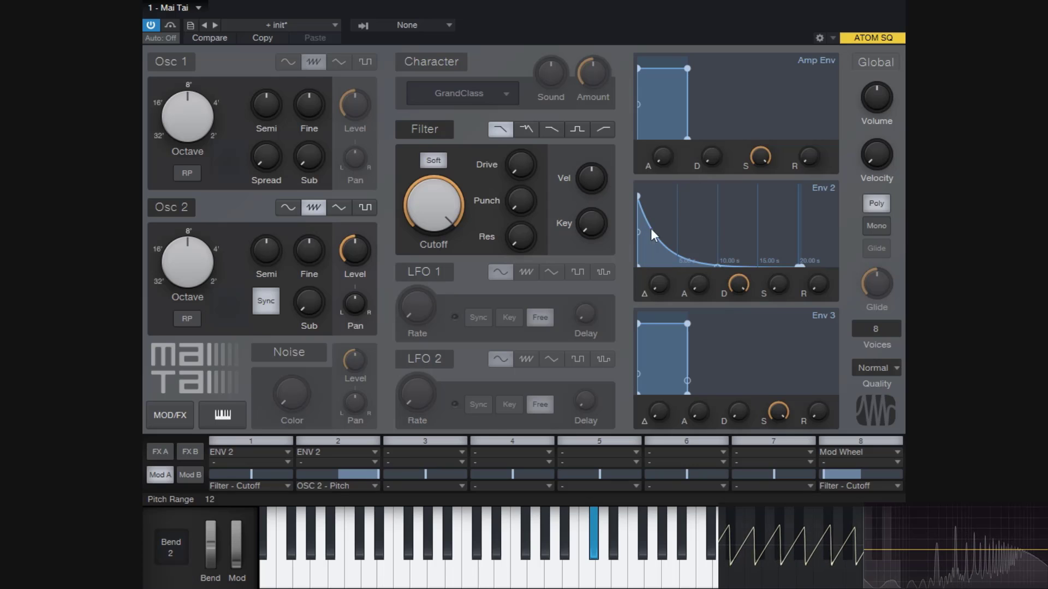
Give Env 2 zero decay, full sustain, a moderate attack and a short release, and reduce slot 2's modulation amount to about half.
drag(758, 285, 764, 475)
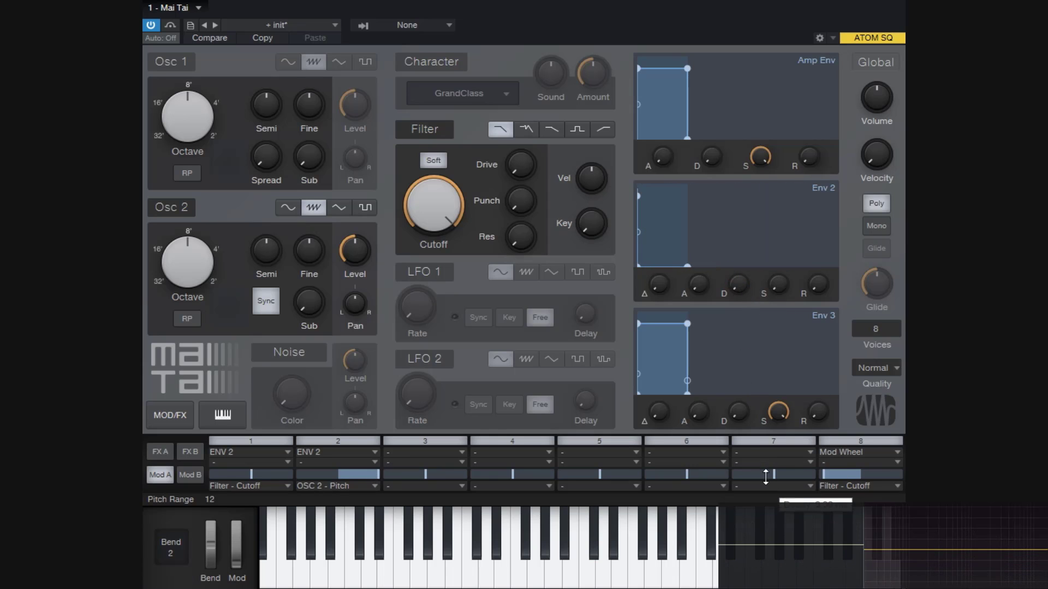
drag(773, 285, 724, 188)
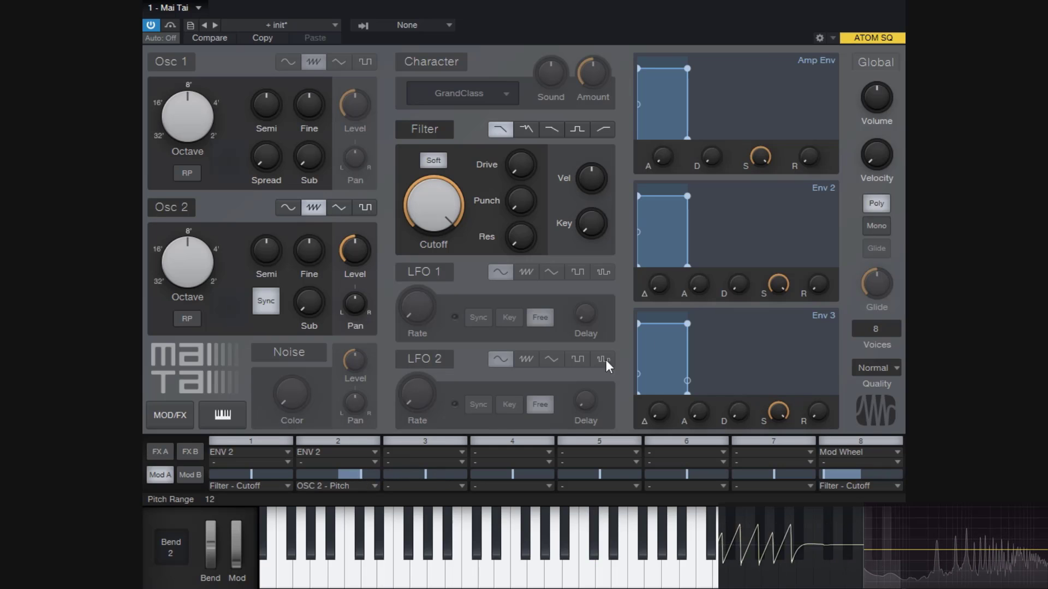
drag(705, 282, 708, 244)
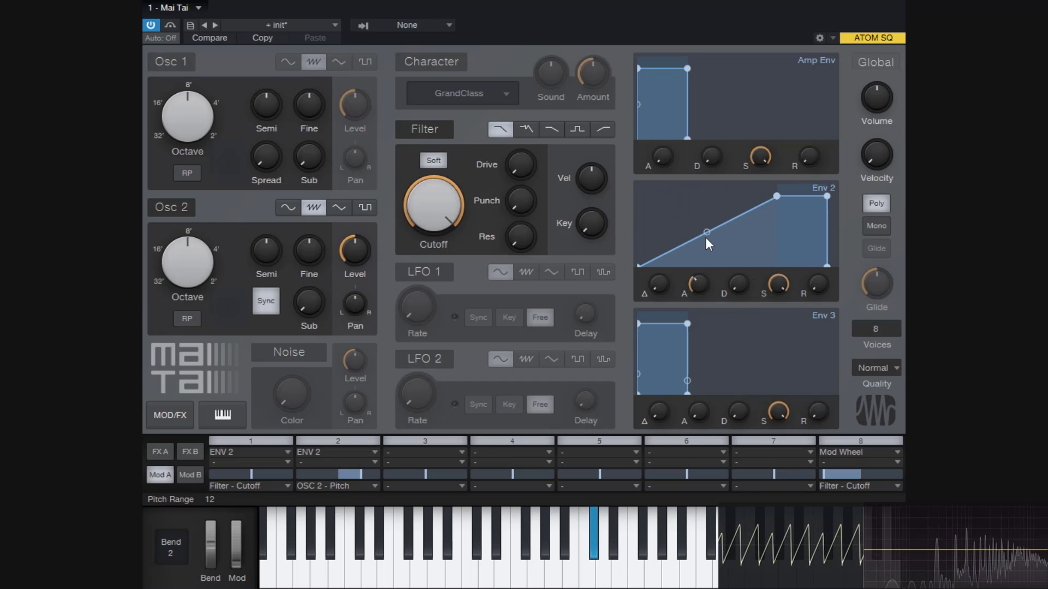
drag(818, 283, 826, 257)
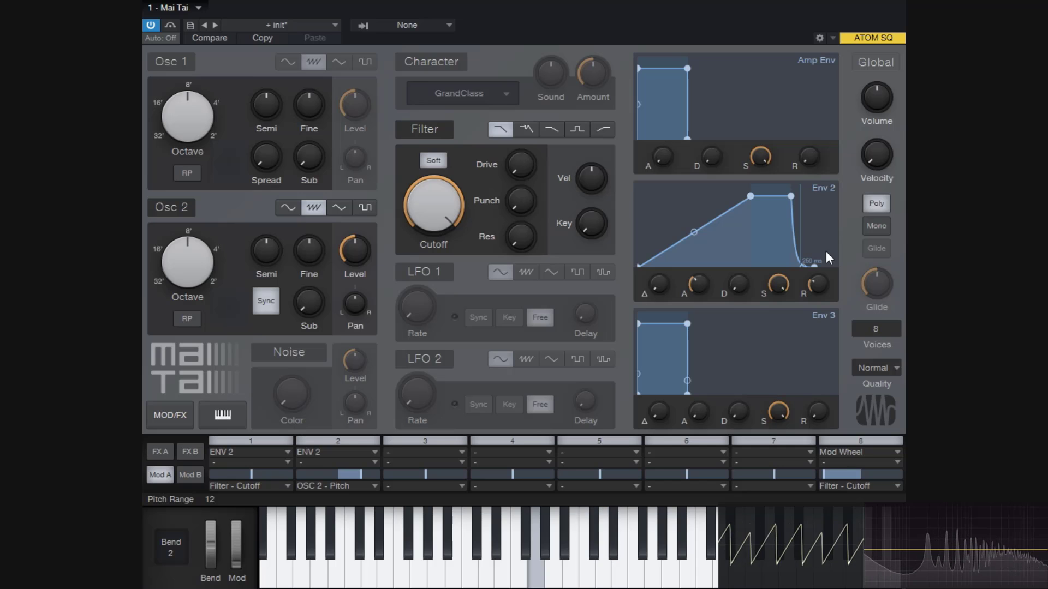
Lower Osc 2's octave to 16', switch Osc 1 back on, and raise Osc 1's spread to a high setting.
drag(206, 271, 223, 329)
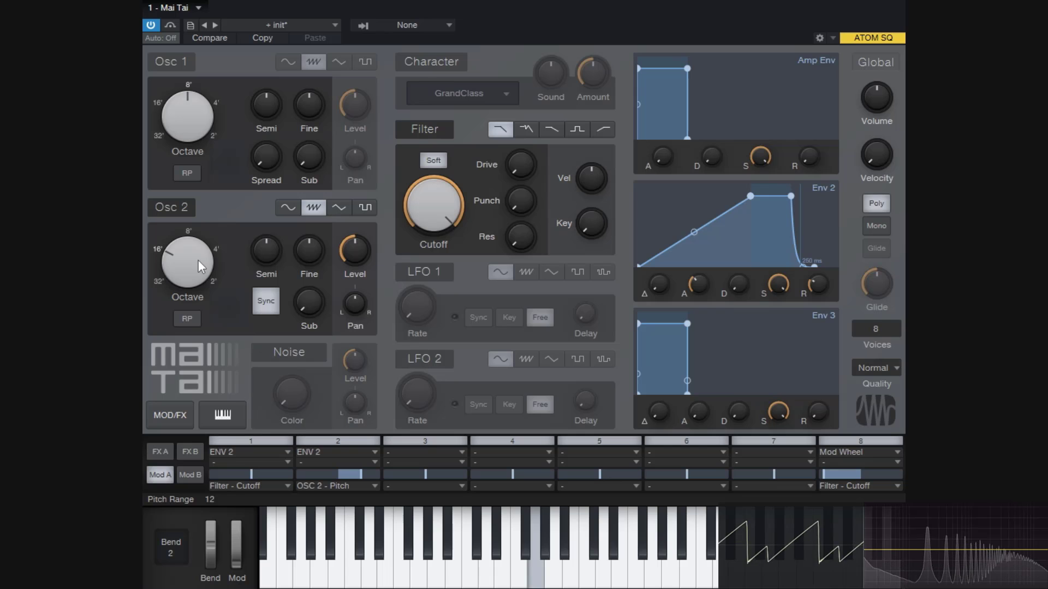
mouse_move(198, 260)
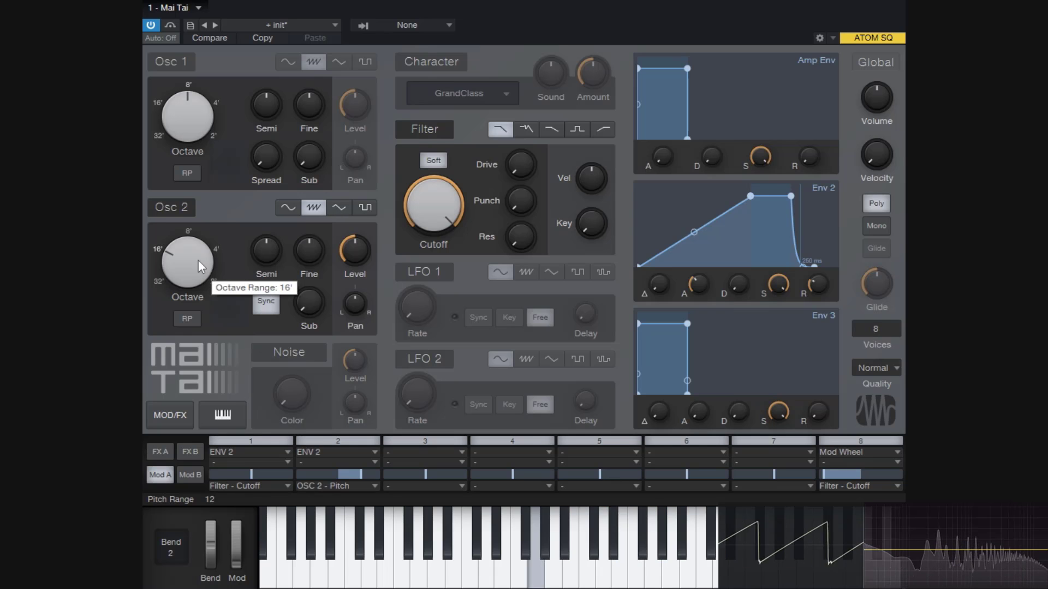
click(180, 62)
drag(265, 157, 266, 133)
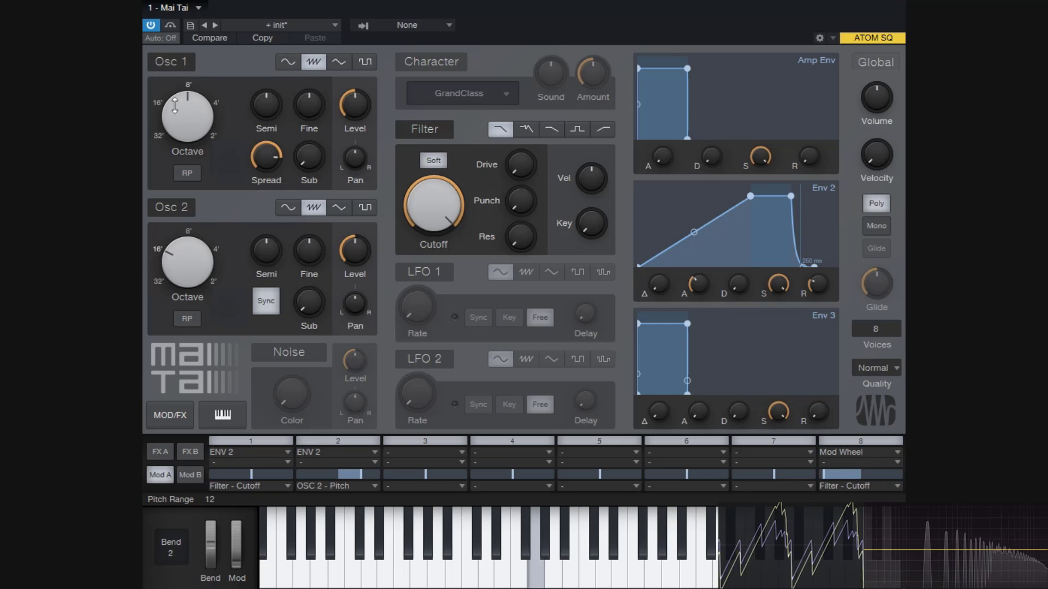
Try Osc 1's octave at 2' while adjusting modulation slot 2's amount, and return Osc 1's octave to 8'.
drag(175, 104, 199, 93)
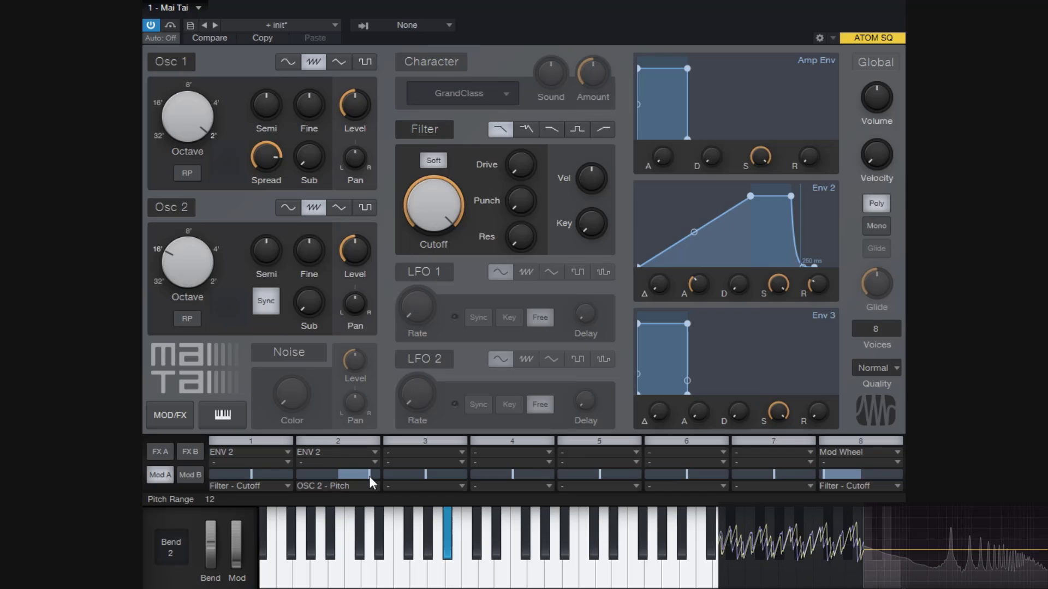
drag(369, 476, 346, 473)
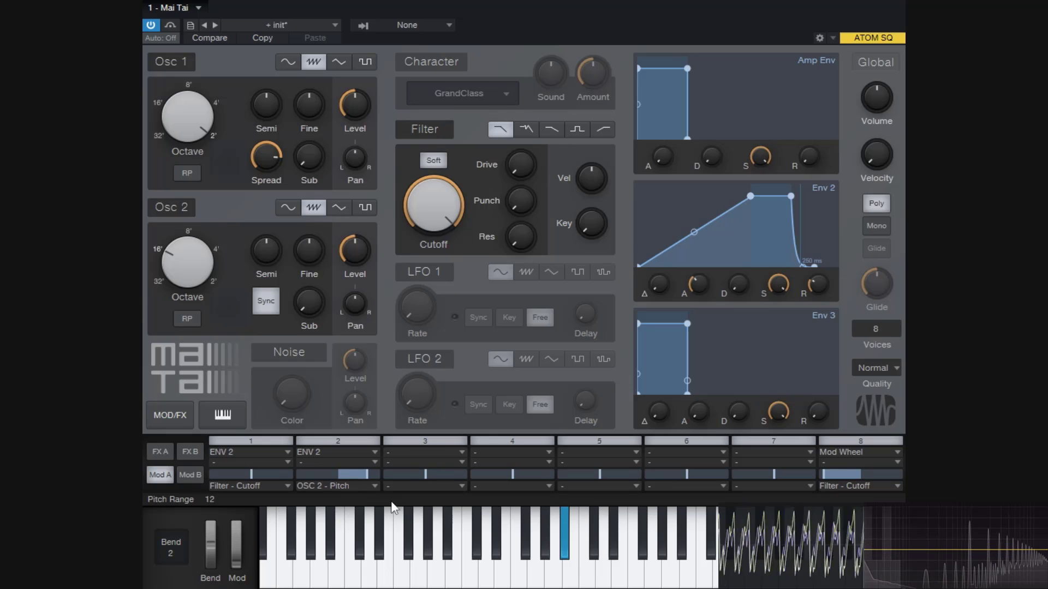
drag(188, 131, 209, 224)
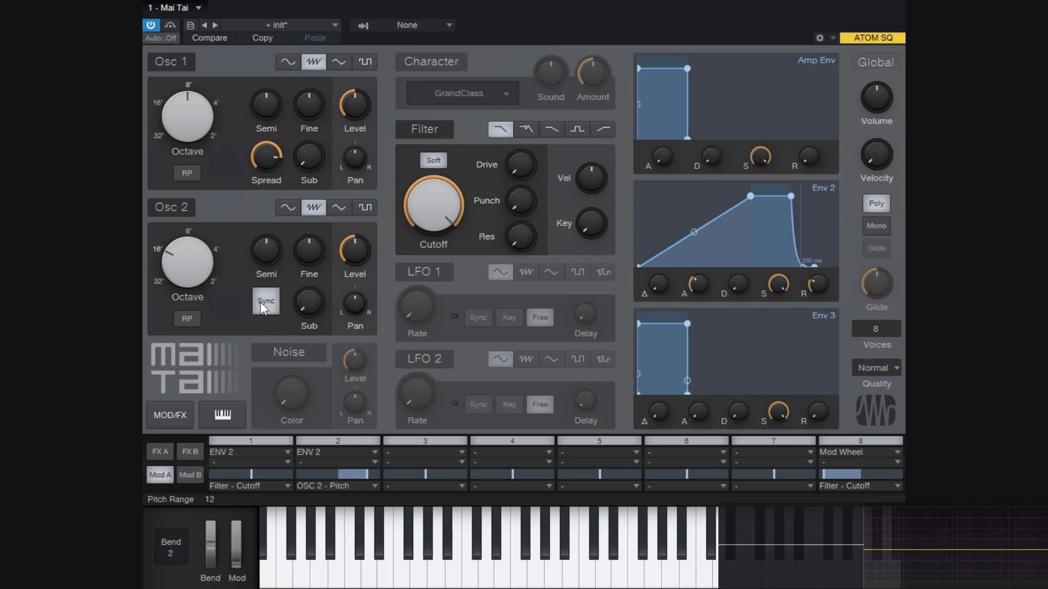
Reload the + init preset to reset all synthesizer settings.
click(300, 24)
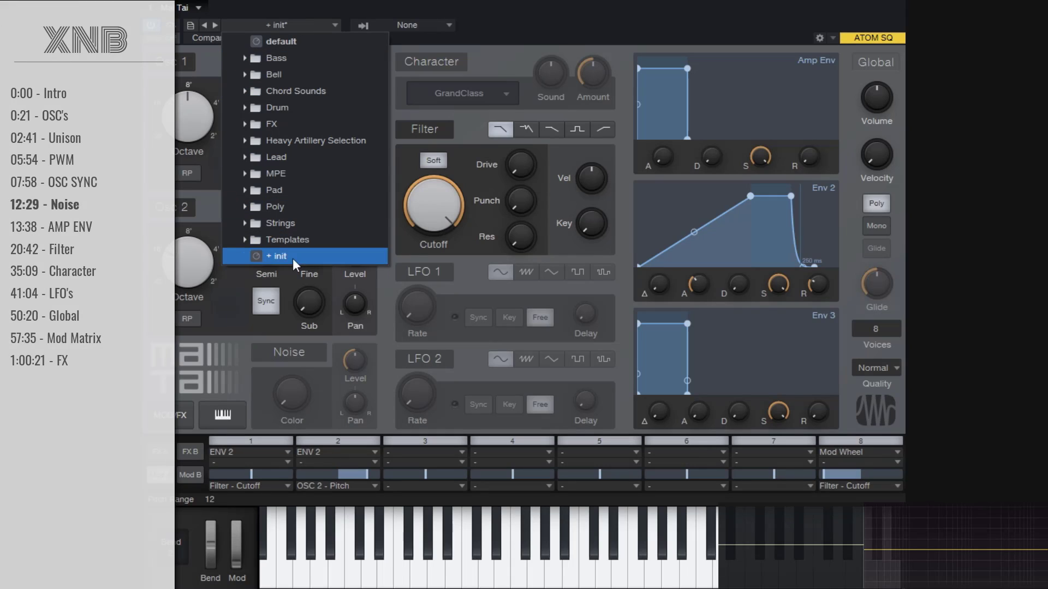
click(290, 256)
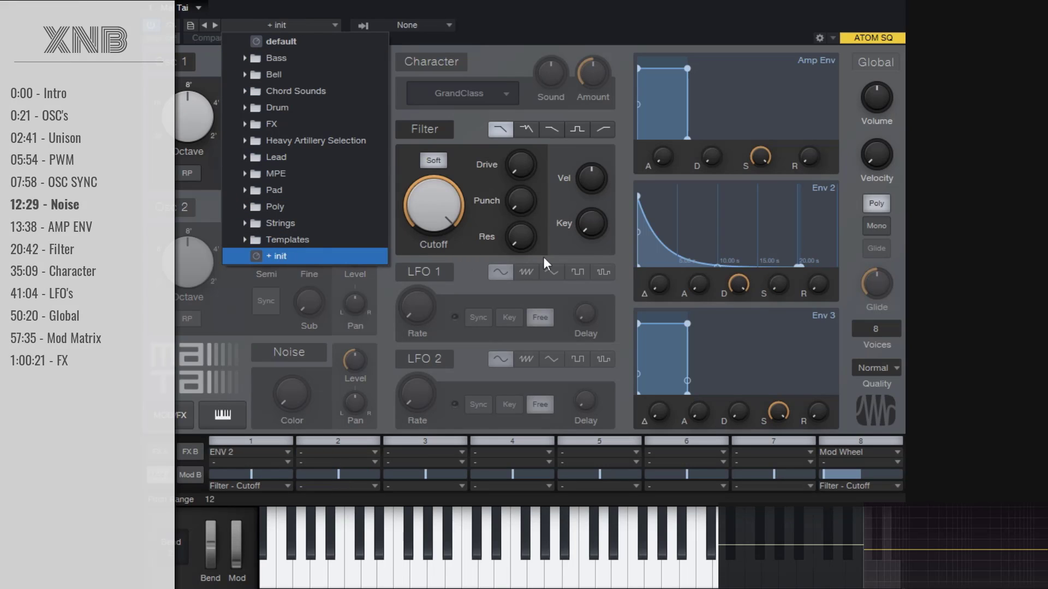
click(511, 36)
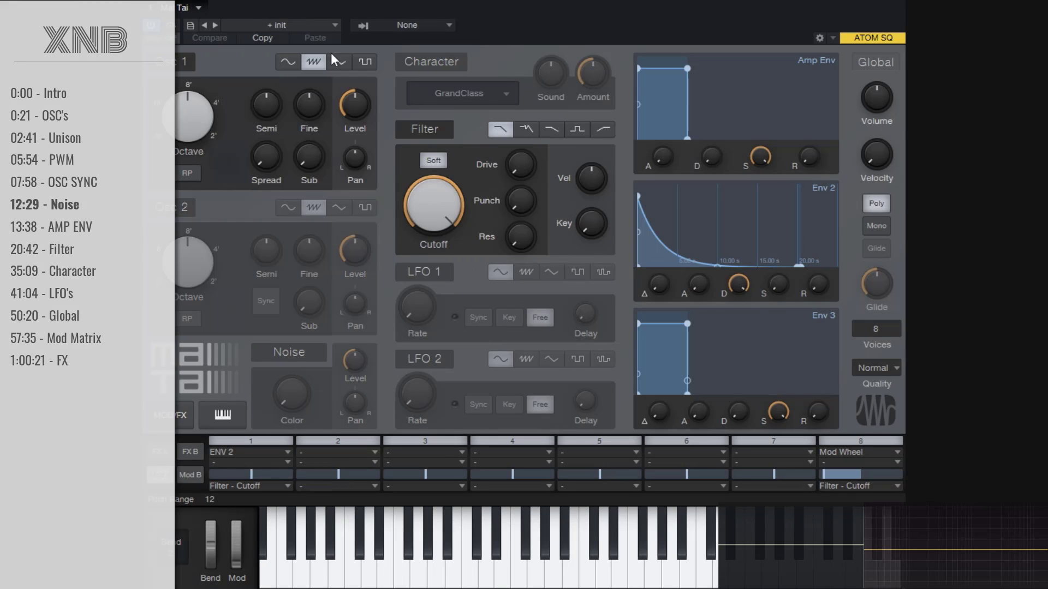
Switch Osc 1 off, leave Osc 2 off, and switch the Noise module on as the only sound source.
click(185, 62)
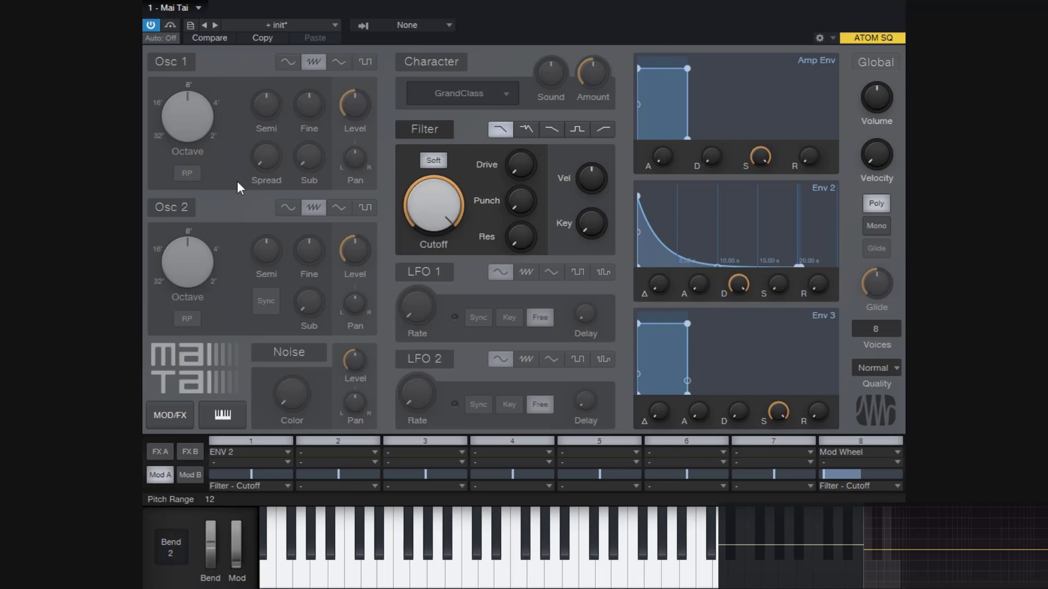
click(182, 205)
click(182, 205)
click(283, 351)
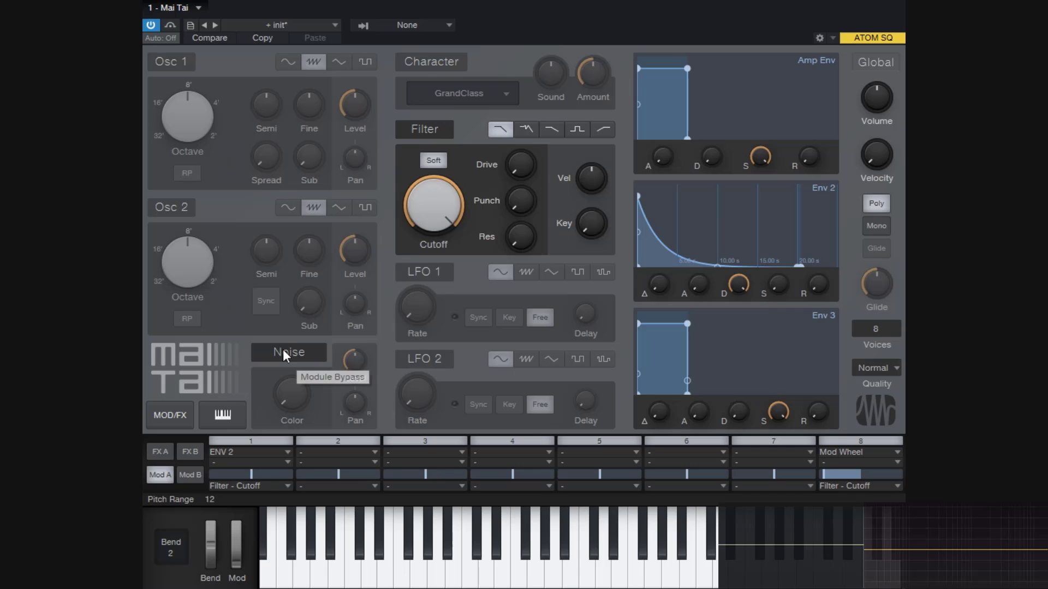
click(282, 350)
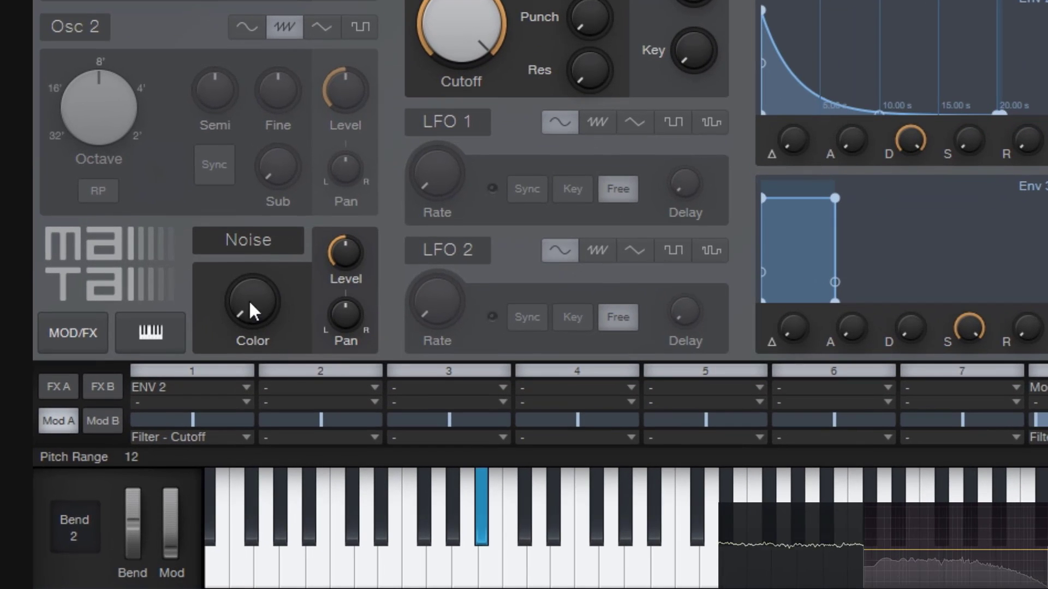
Inspect the Noise module's Level, Pan and Color controls.
mouse_move(352, 258)
mouse_down()
mouse_move(355, 199)
mouse_move(356, 262)
mouse_move(358, 253)
mouse_up()
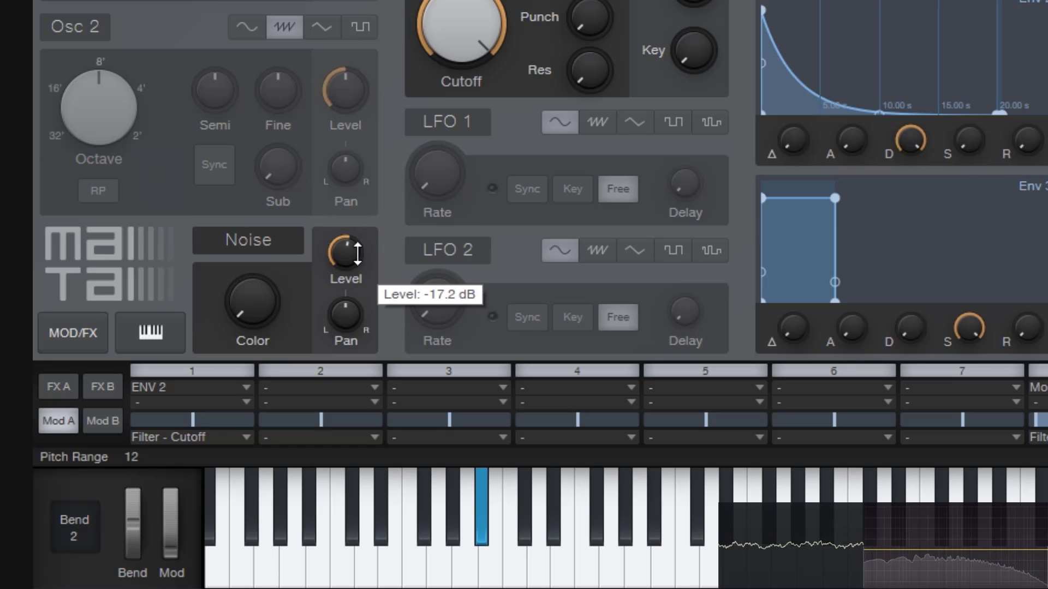
drag(345, 310, 328, 322)
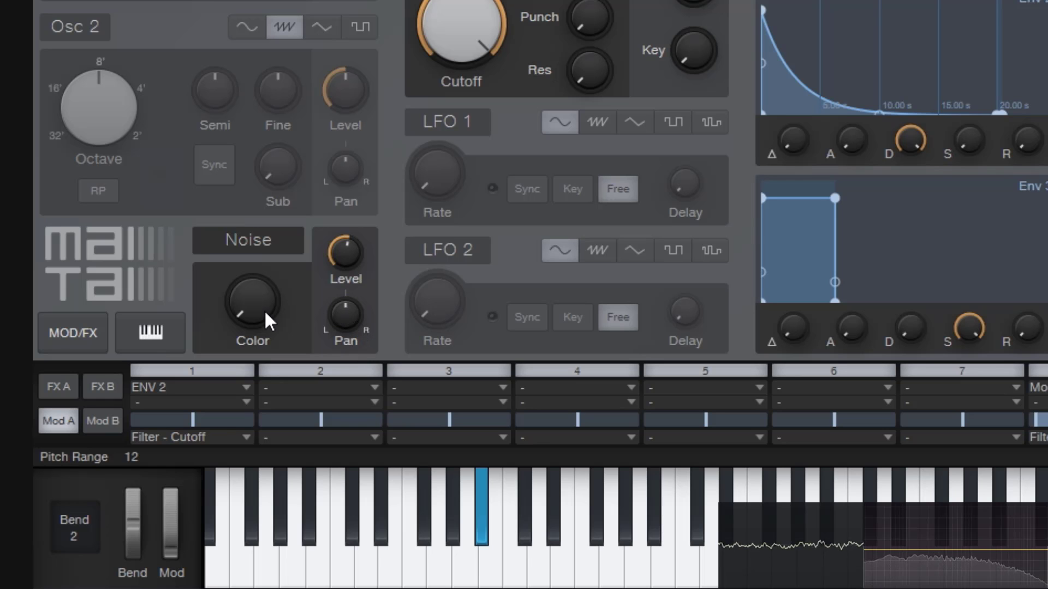
drag(246, 309, 281, 575)
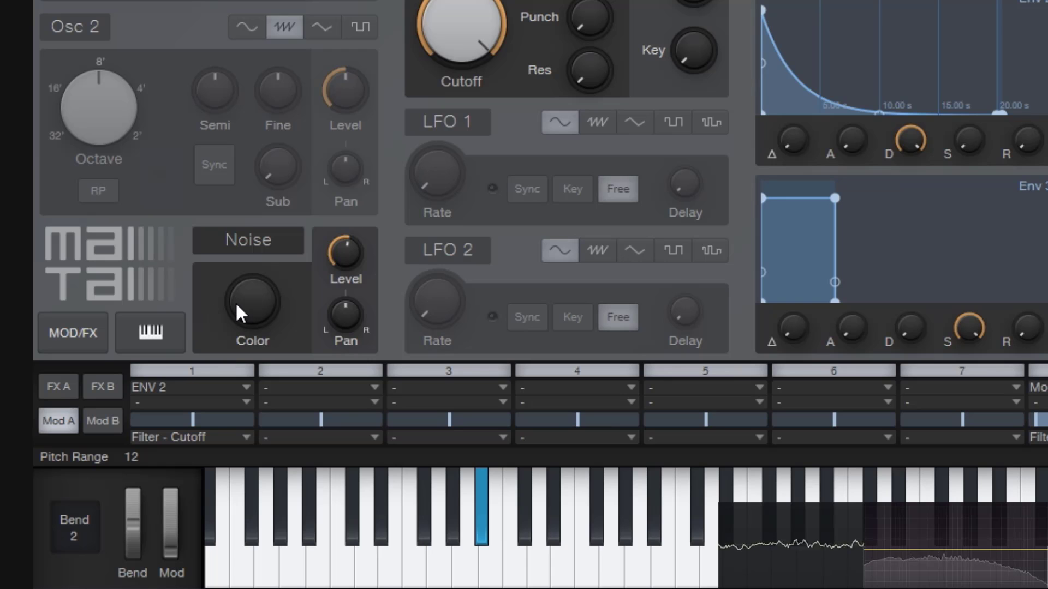
mouse_move(237, 306)
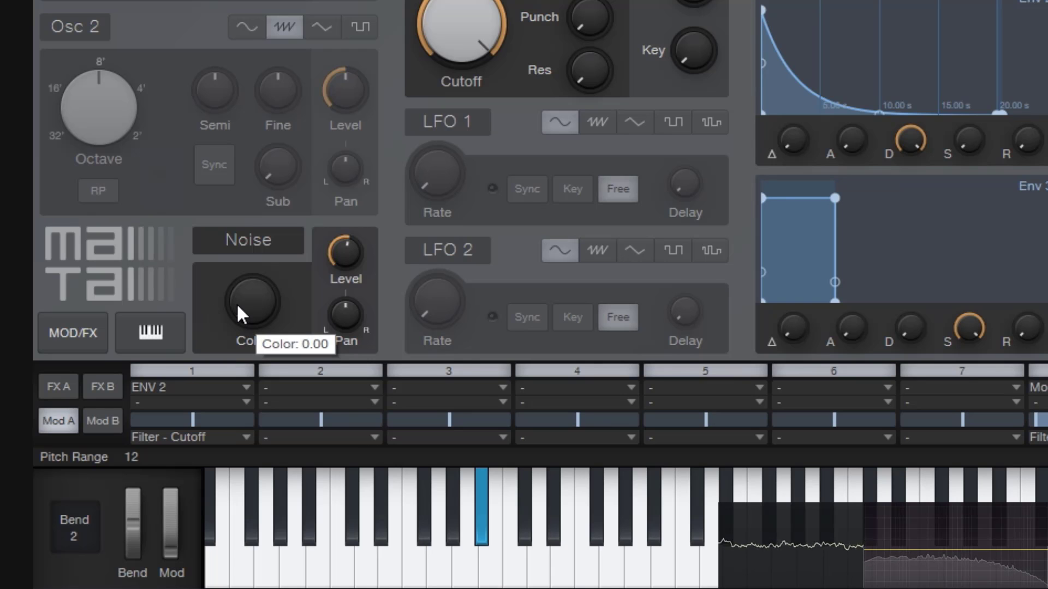
Sweep the noise Color up to maximum and back down to 0.00.
drag(247, 310, 236, 272)
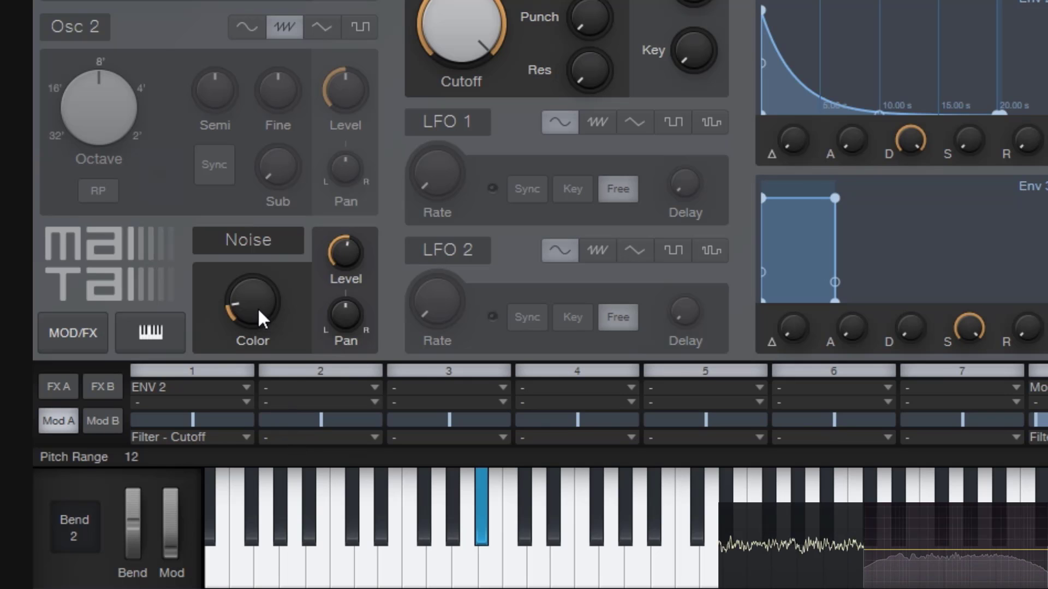
drag(262, 318, 263, 126)
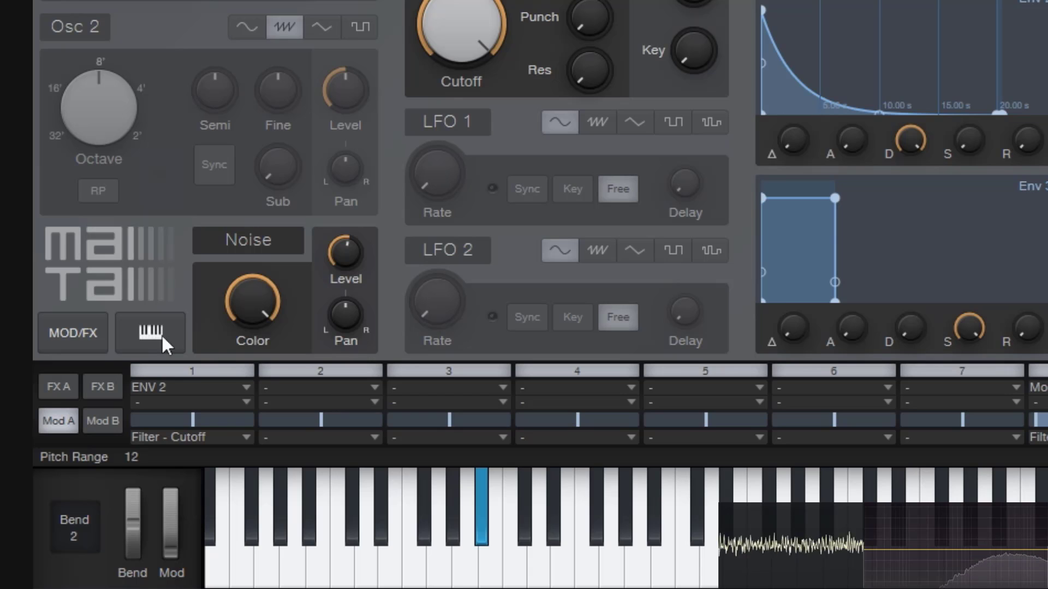
drag(246, 320, 279, 464)
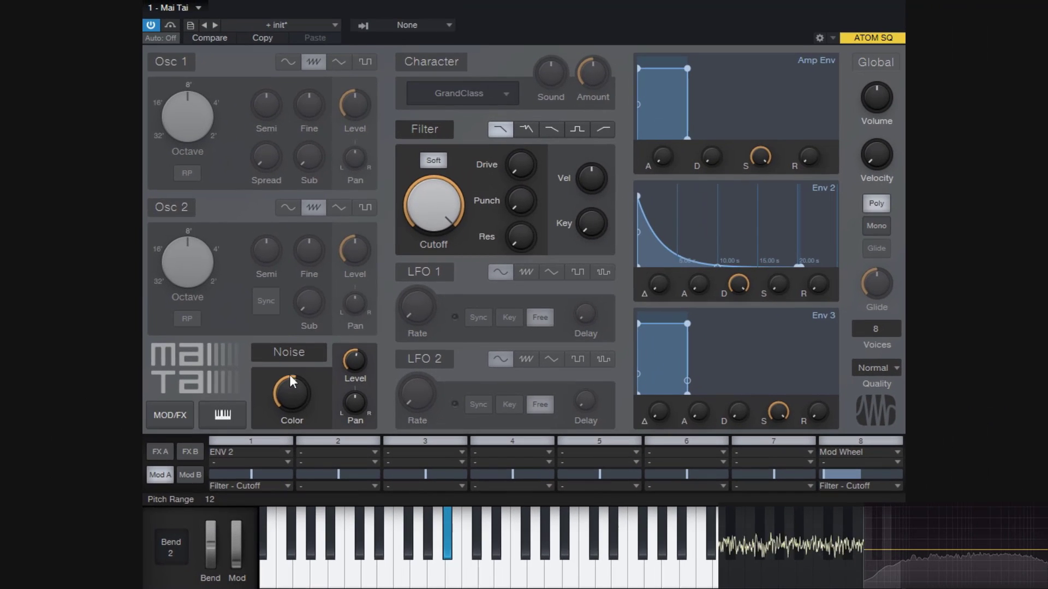
drag(287, 404, 282, 442)
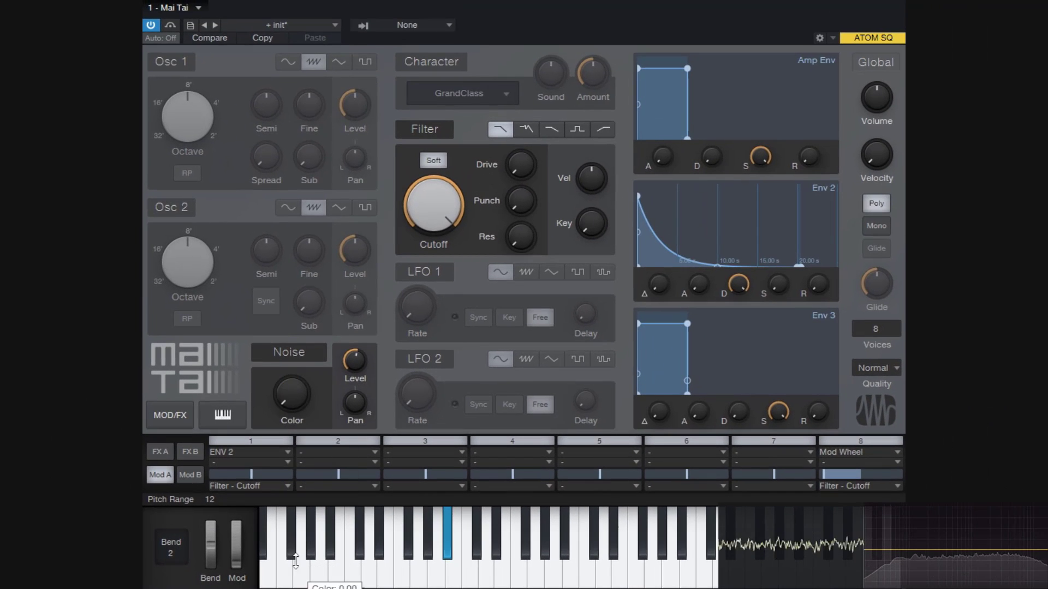
Reload the + init preset to start fresh for the amp envelope.
click(283, 24)
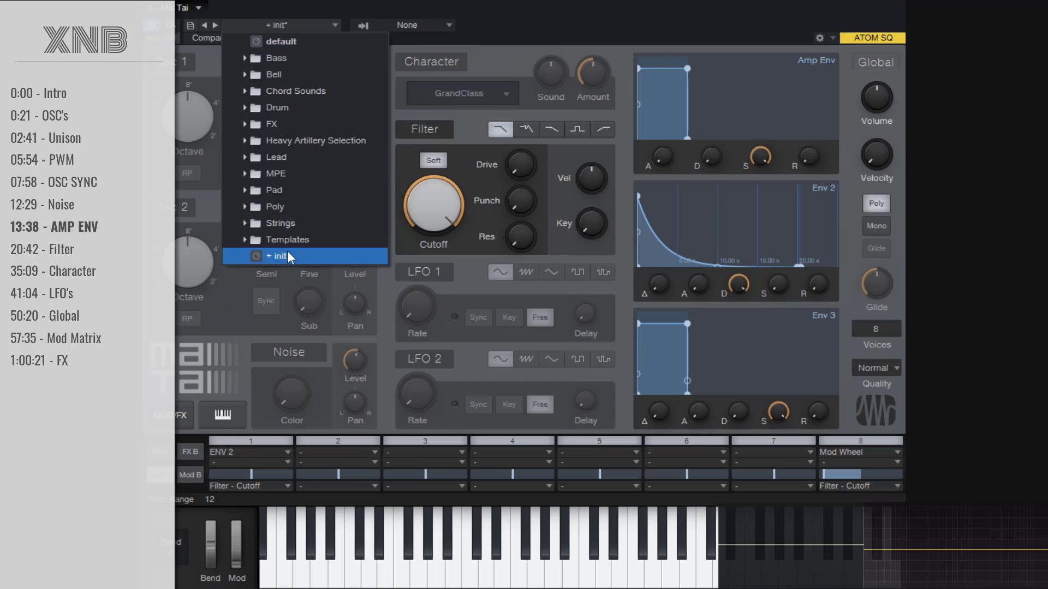
click(288, 252)
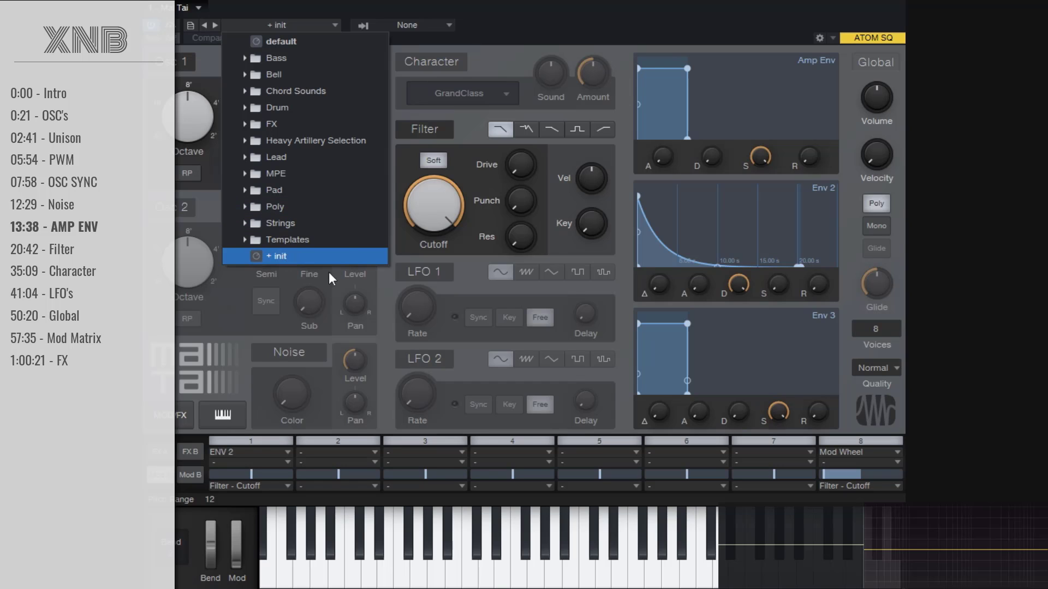
click(638, 17)
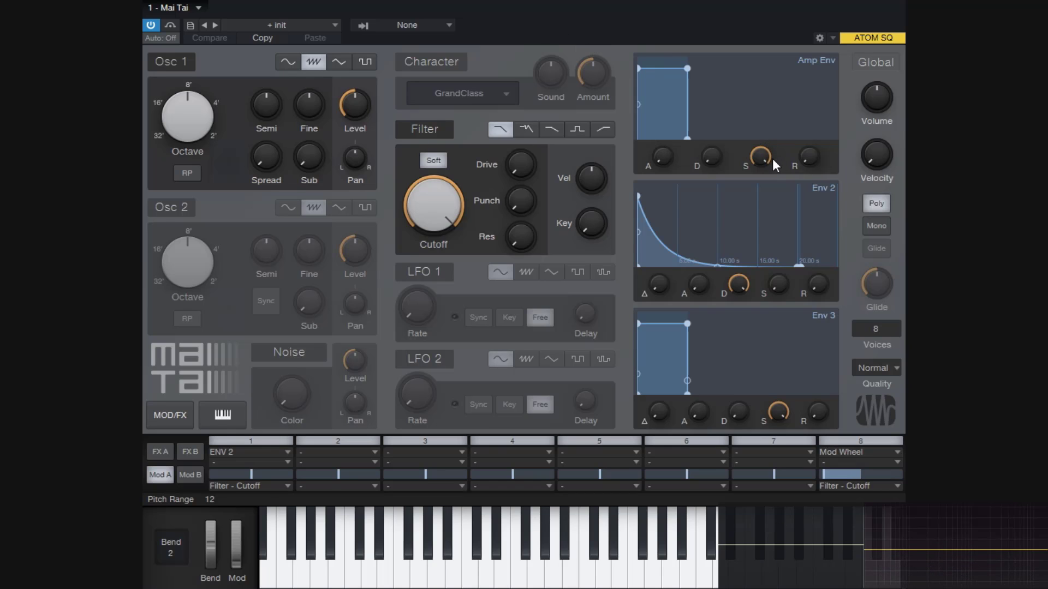
Reduce the Amp Env sustain to zero and review its attack, decay, sustain and release controls.
drag(762, 154, 762, 197)
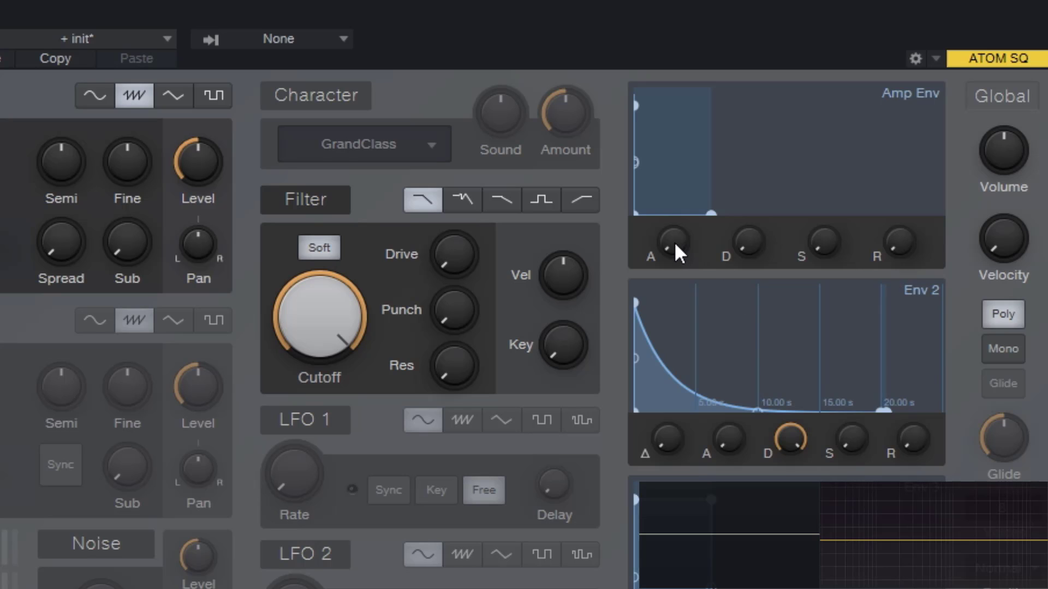
mouse_move(676, 245)
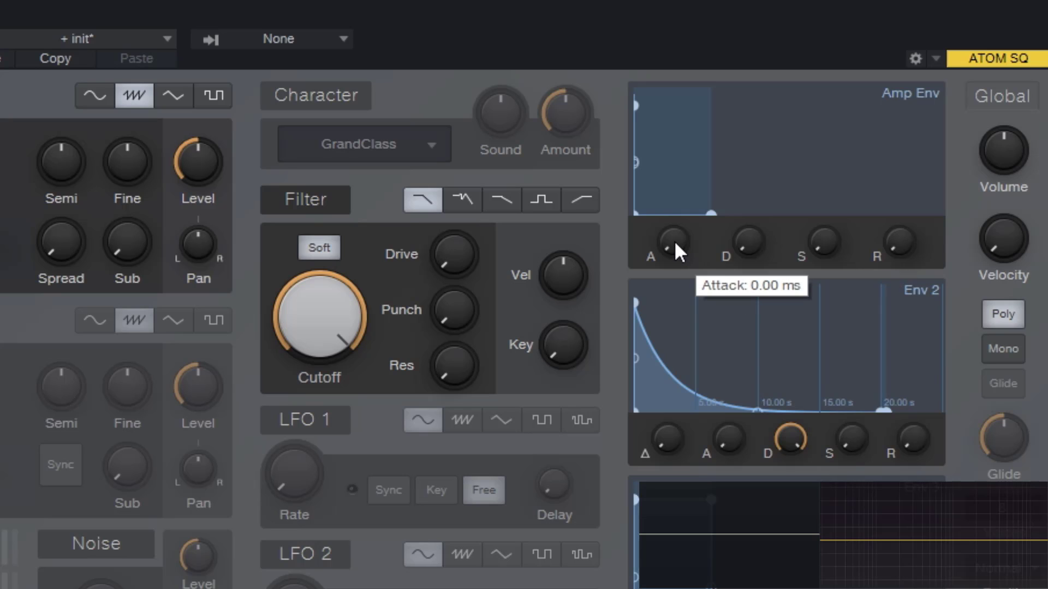
mouse_move(752, 250)
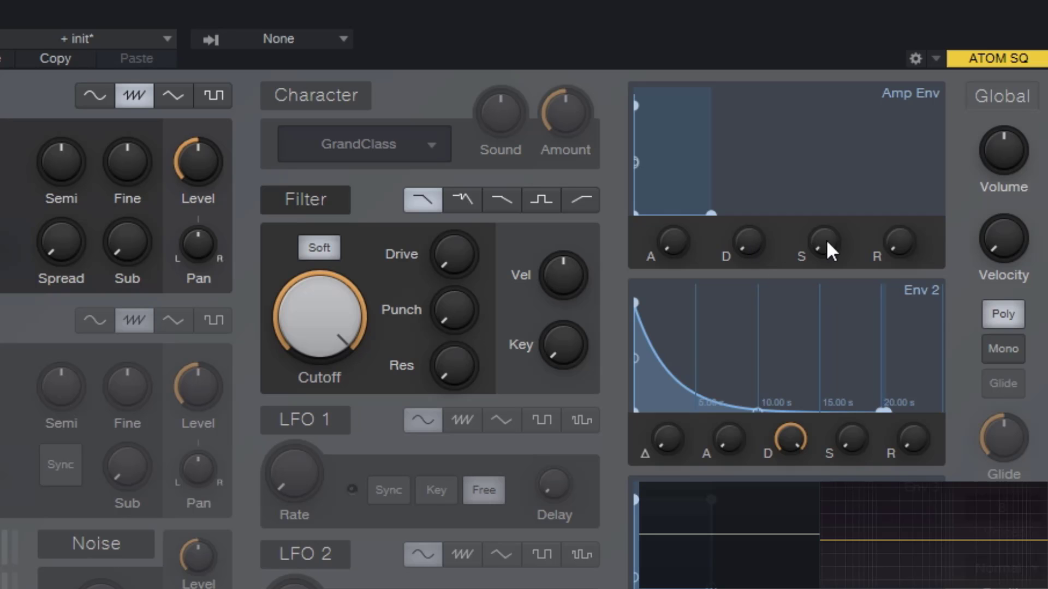
mouse_move(830, 242)
mouse_move(898, 241)
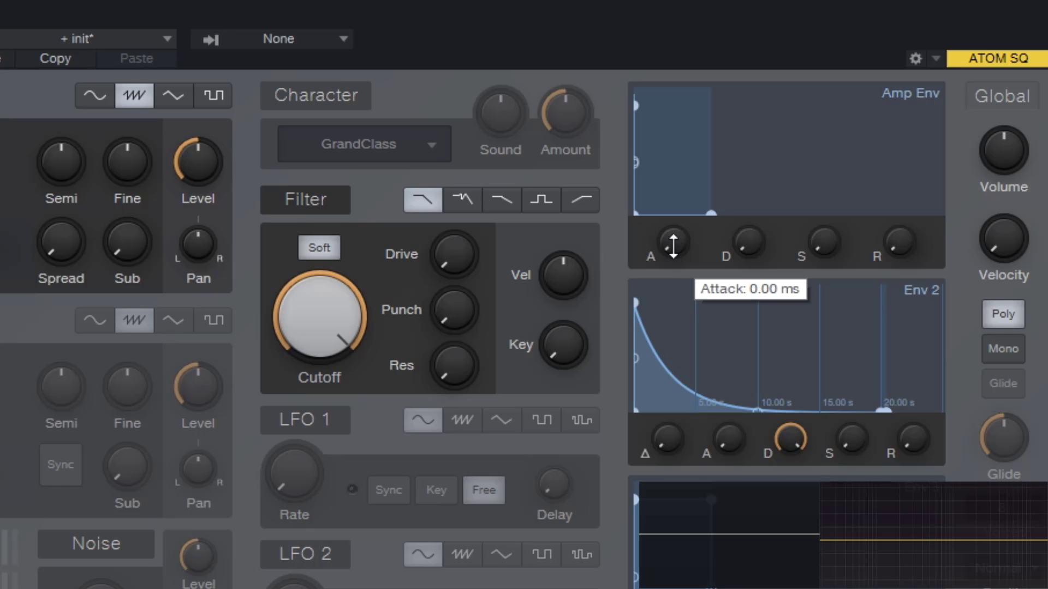
Set the Amp Env attack to about 2.5 s and its decay to about 3.5 s.
drag(675, 243, 735, 180)
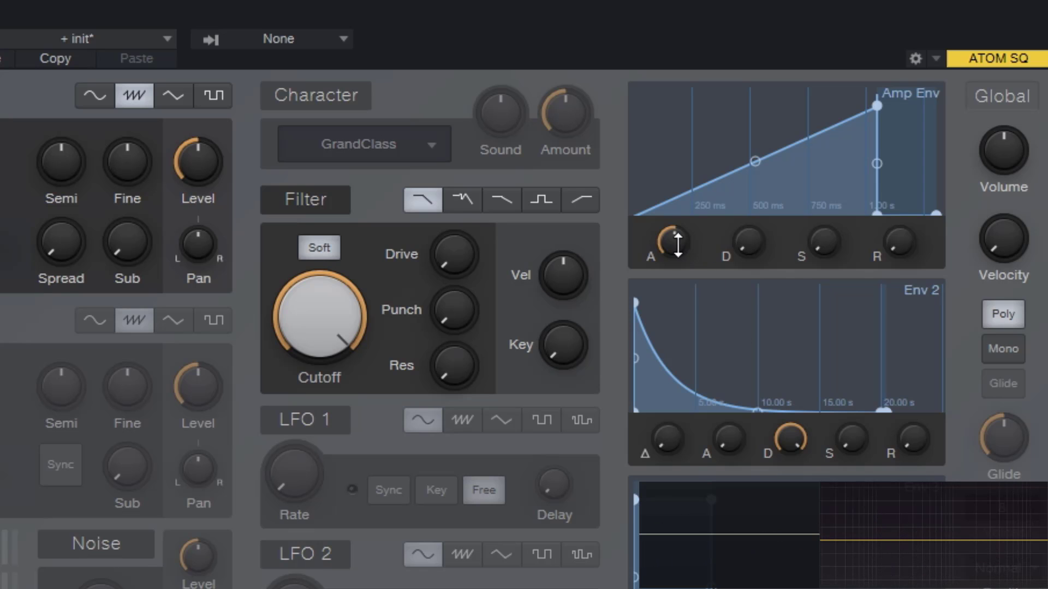
drag(678, 245, 675, 217)
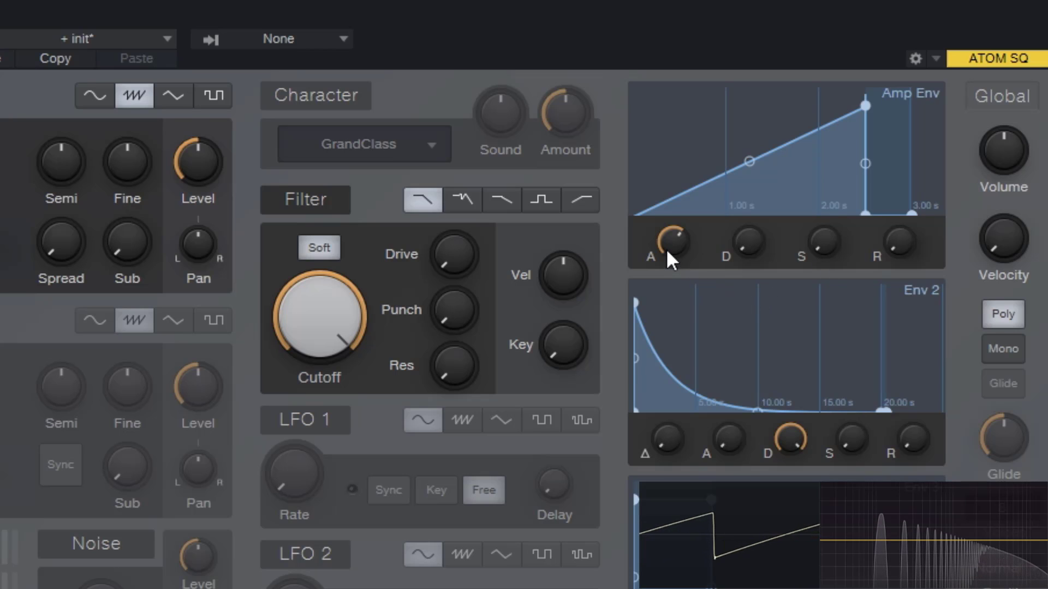
mouse_move(666, 250)
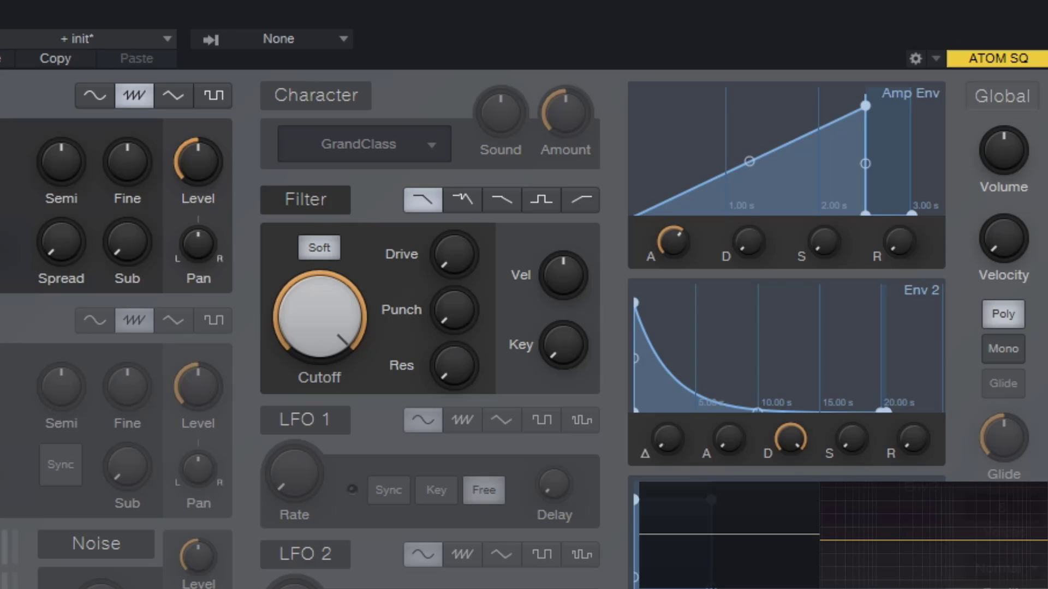
drag(749, 245, 761, 104)
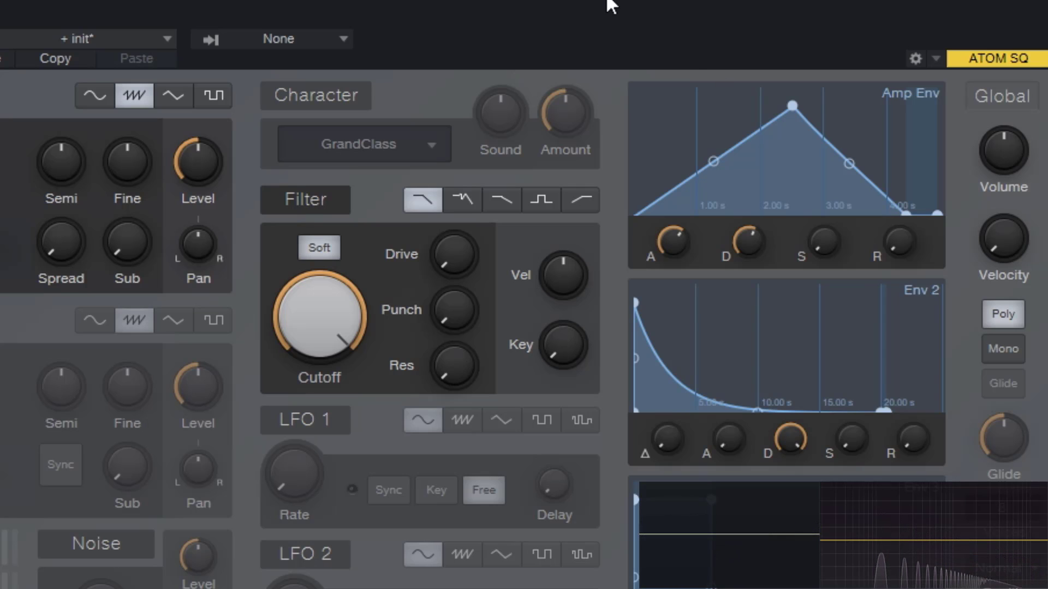
drag(747, 252, 755, 233)
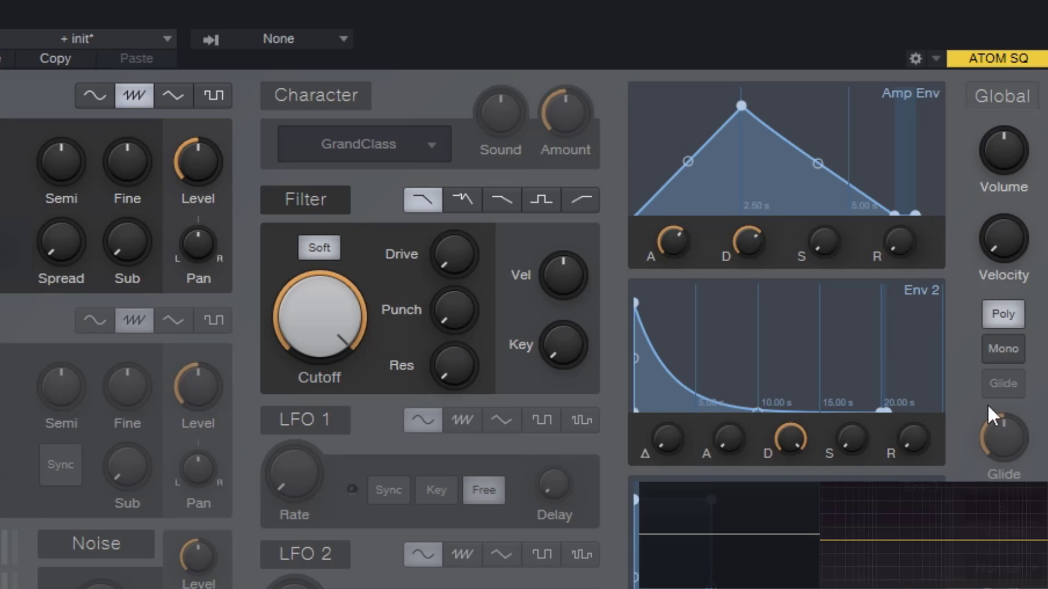
Try the Amp Env sustain at about 60%, shorten the decay to about 2 s, and settle the sustain at about 40%.
mouse_move(825, 243)
mouse_move(827, 244)
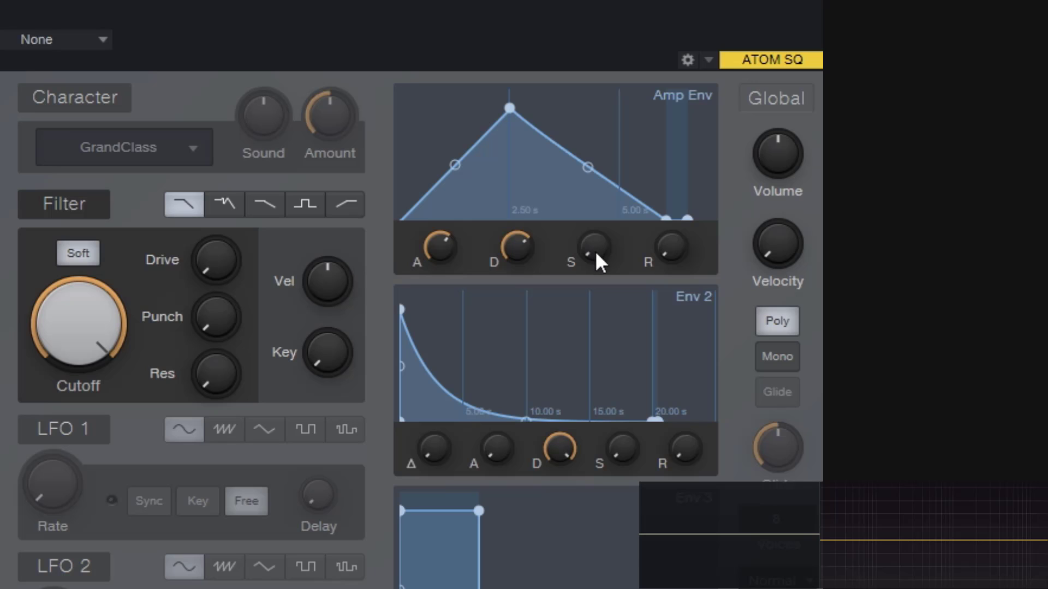
drag(595, 251, 596, 252)
drag(593, 250, 597, 112)
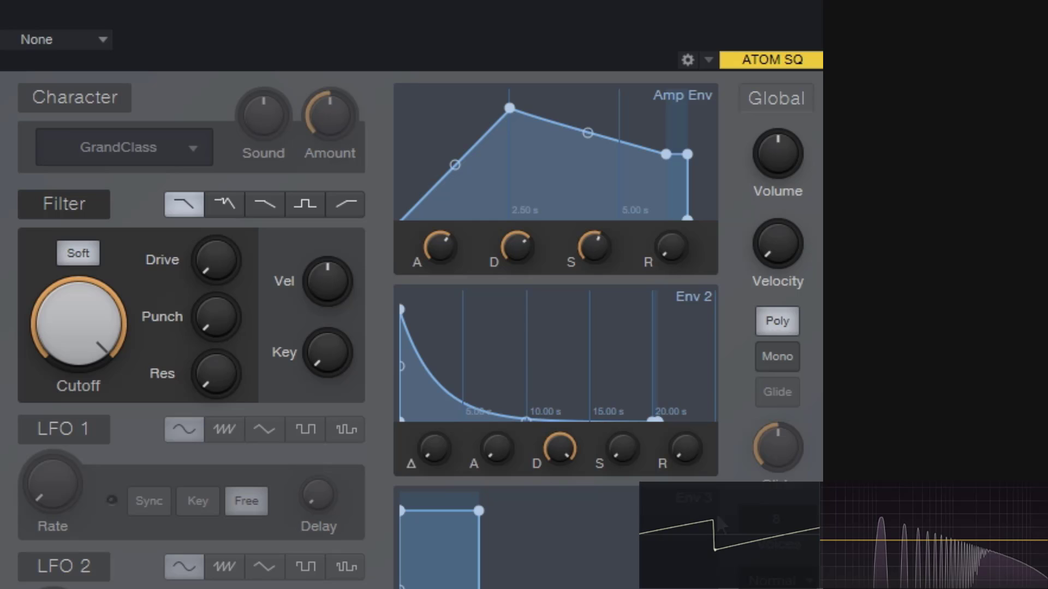
drag(529, 261, 525, 278)
drag(594, 251, 613, 313)
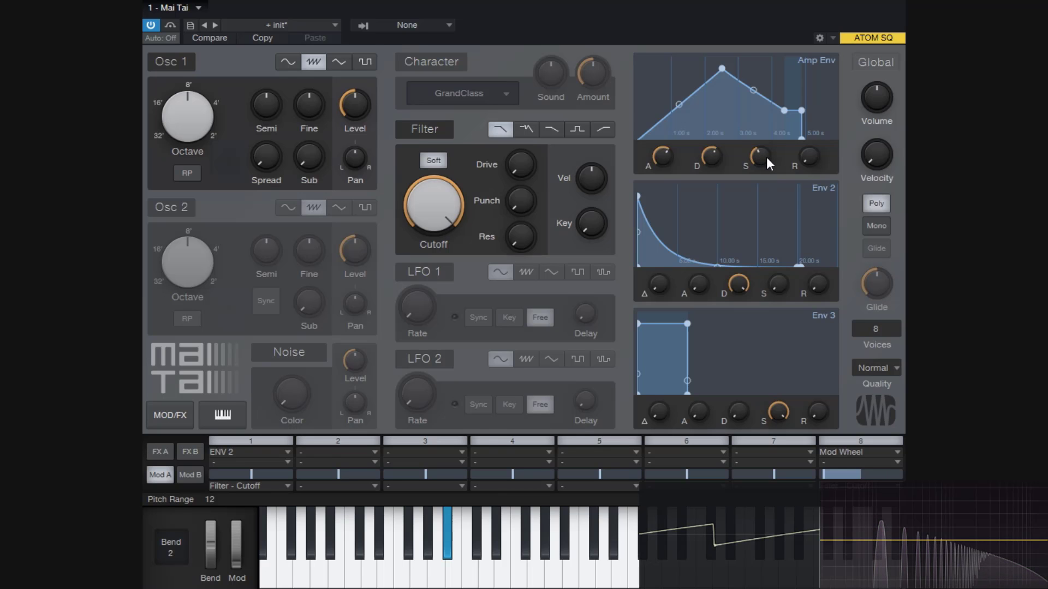
Lower the Amp Env sustain in stages from about -9.1 dB to about 12%, and finish with it at full level.
drag(767, 157, 771, 173)
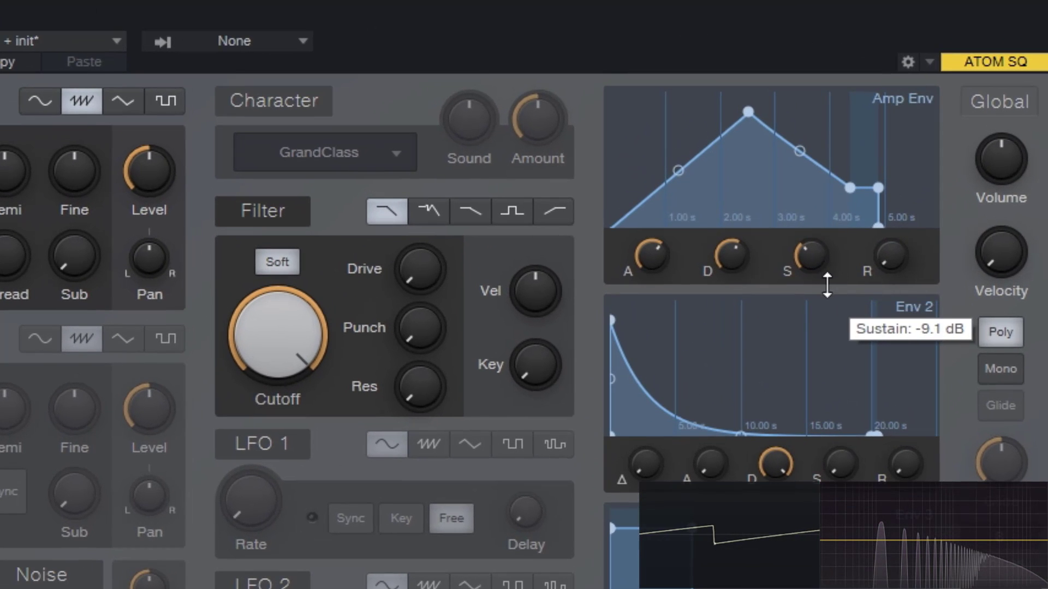
drag(827, 285, 834, 290)
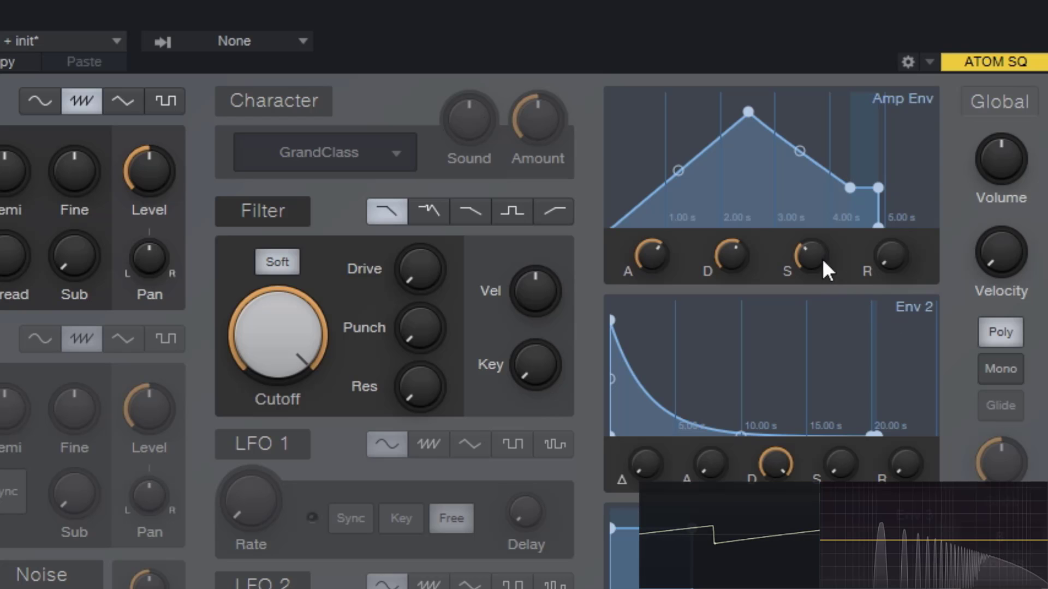
drag(824, 261, 843, 349)
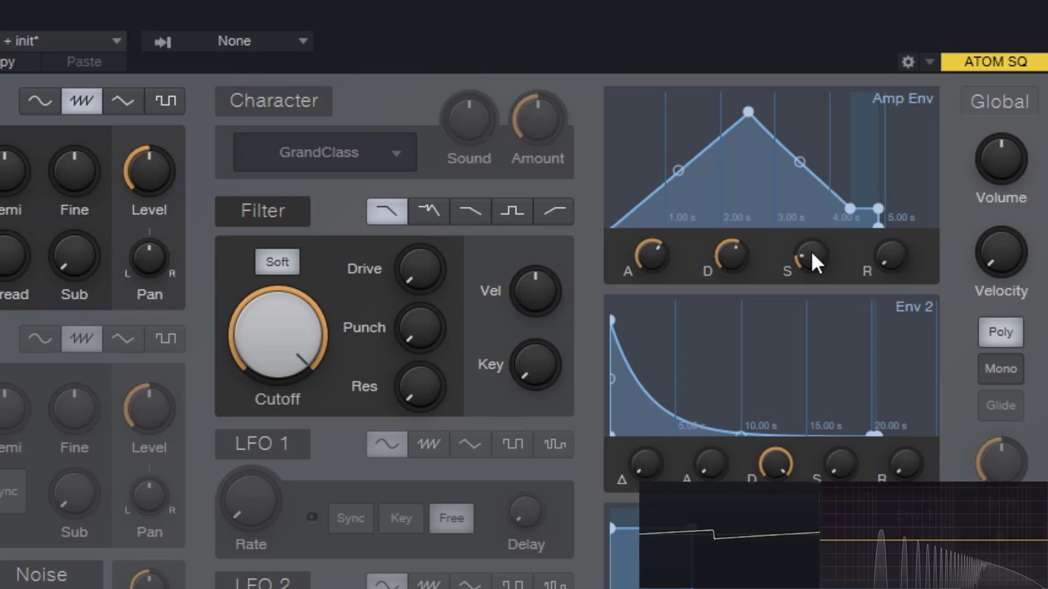
drag(813, 255, 819, 269)
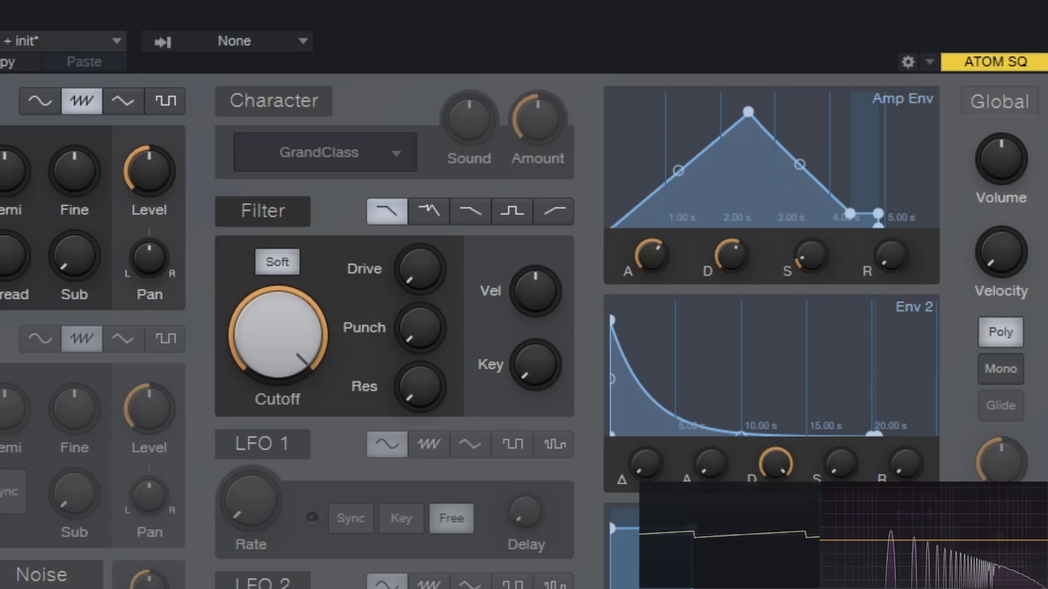
drag(817, 262, 817, 215)
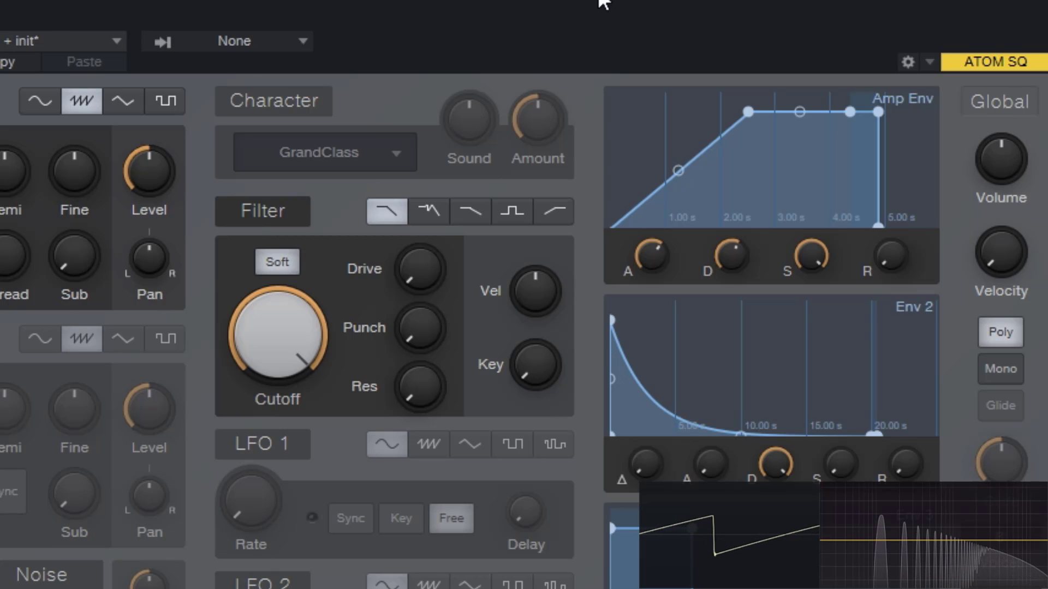
Raise the Amp Env release to about 1 s and lower the sustain to about half.
mouse_move(893, 260)
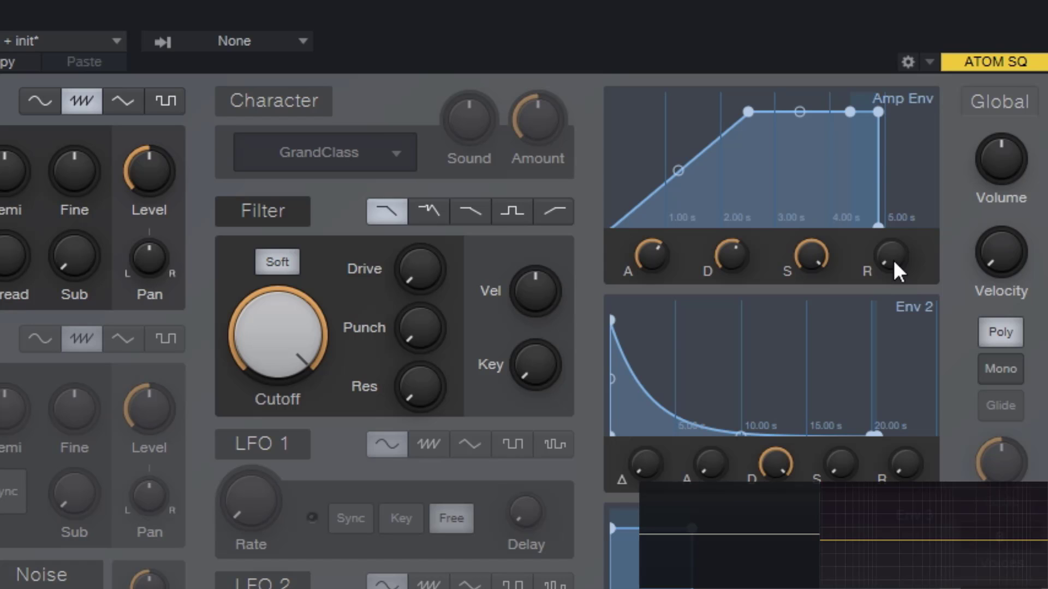
drag(893, 260, 896, 136)
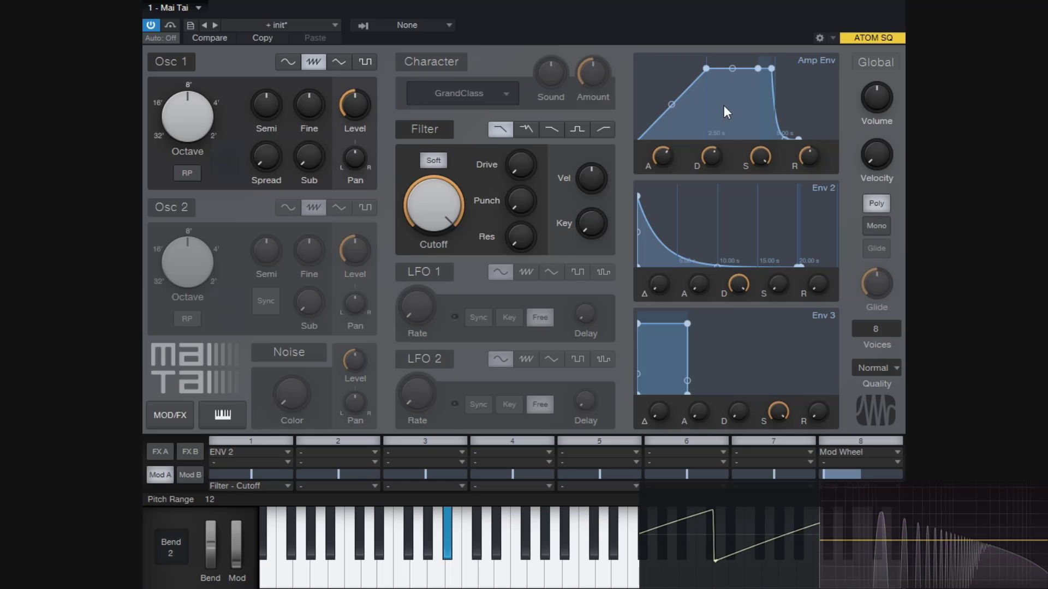
drag(767, 158, 766, 238)
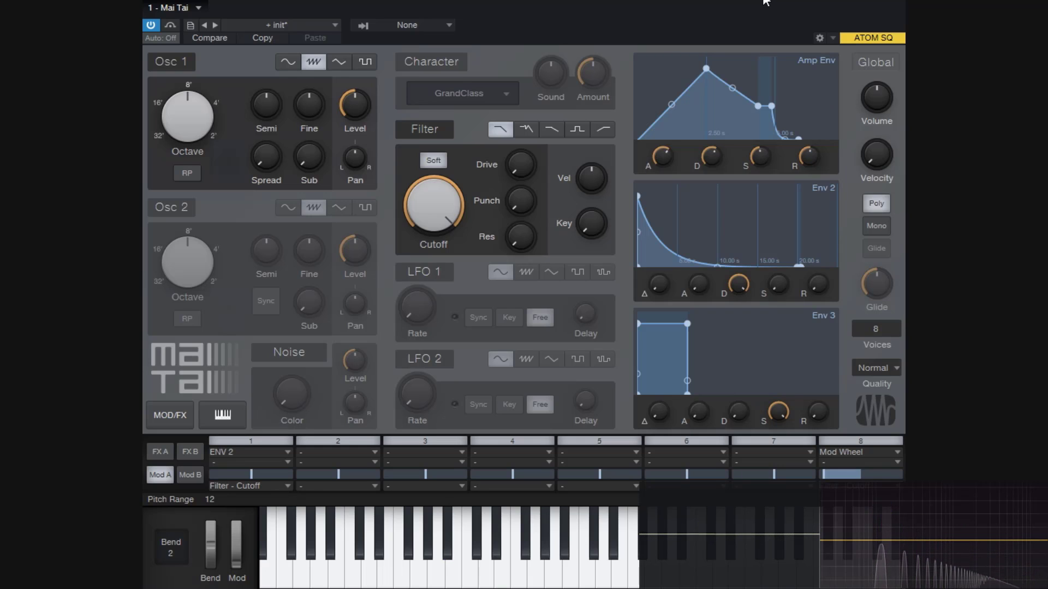
Compare the Amp Env release at zero and about 2.68 s, then set full sustain with a release of about 1.5 s.
drag(818, 168, 830, 367)
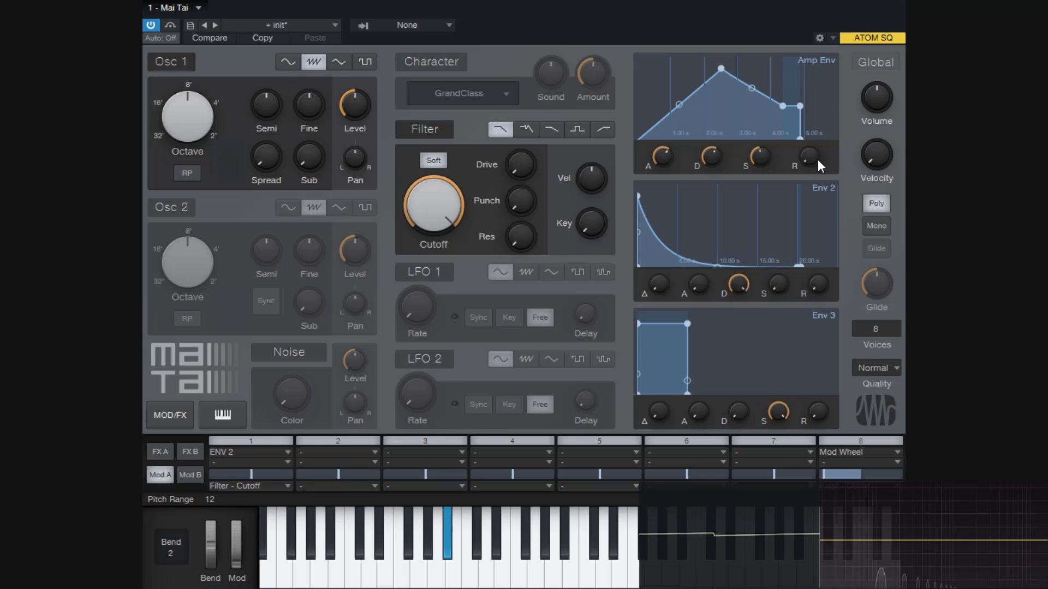
drag(817, 160, 815, 68)
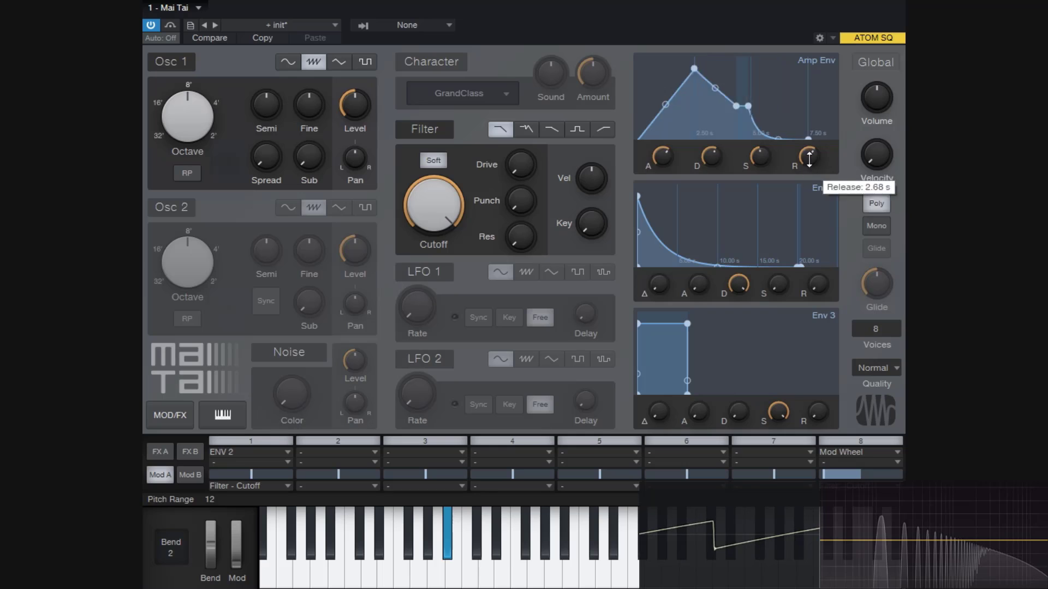
mouse_move(809, 159)
mouse_down()
mouse_move(814, 61)
mouse_move(803, 157)
mouse_up()
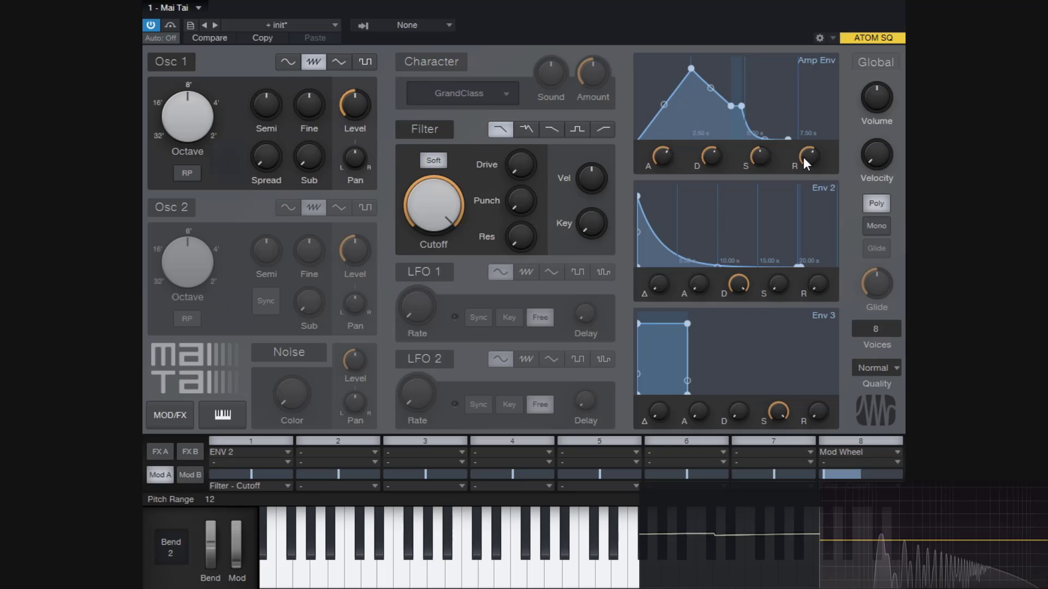
drag(761, 157, 761, 114)
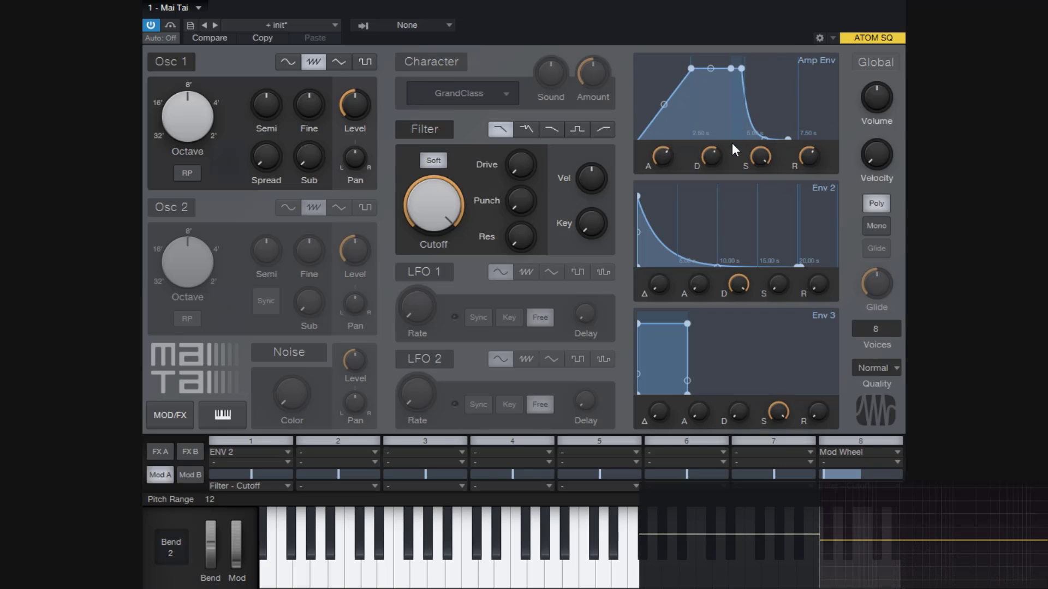
drag(810, 157, 810, 161)
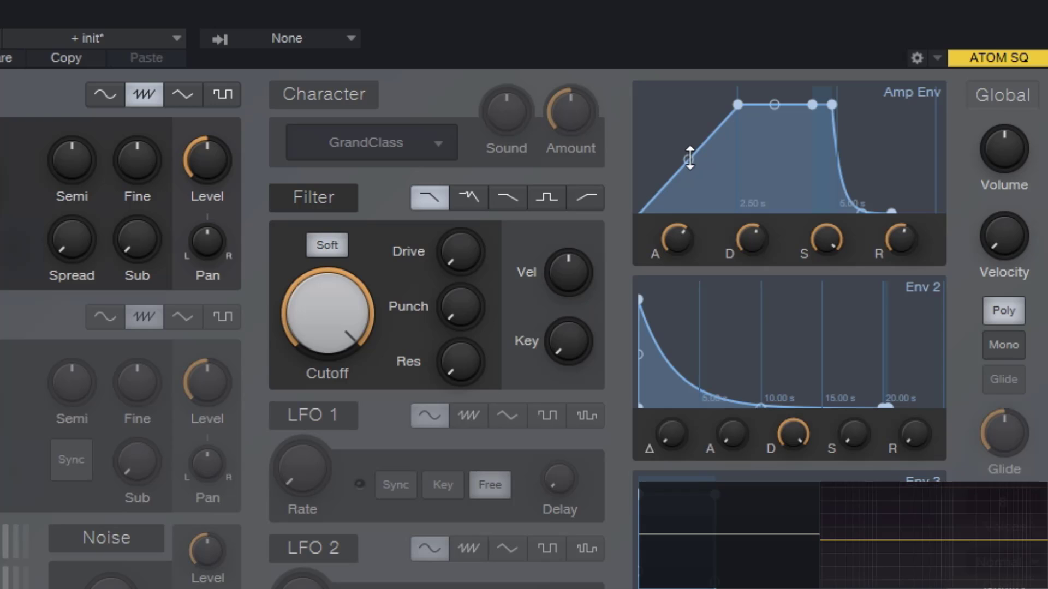
Bend the Amp Env attack curve fully inward and outward with zero release, and settle it close to linear.
drag(690, 159, 723, 221)
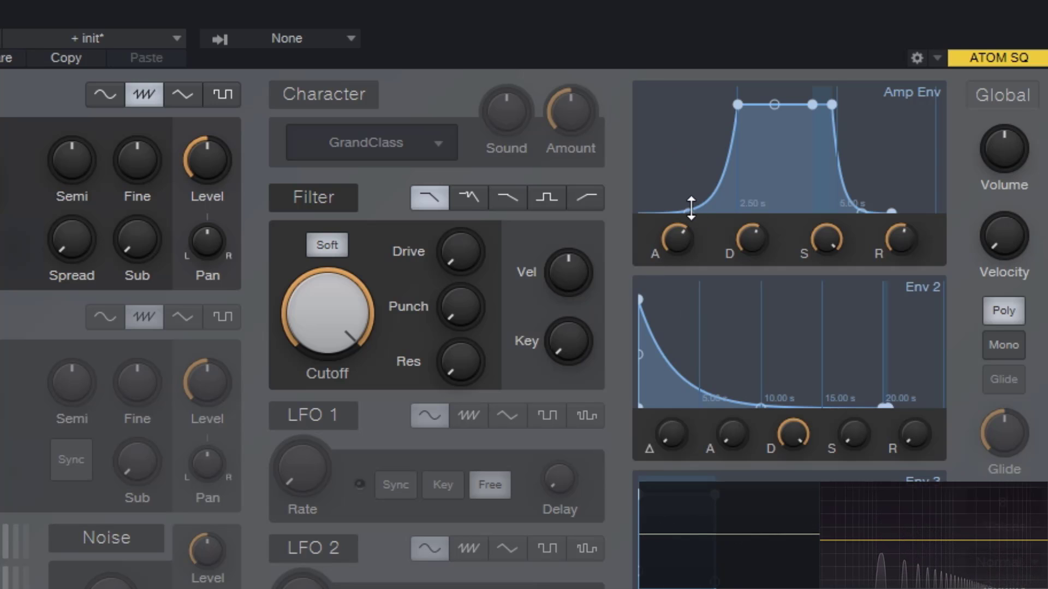
drag(688, 210, 648, 88)
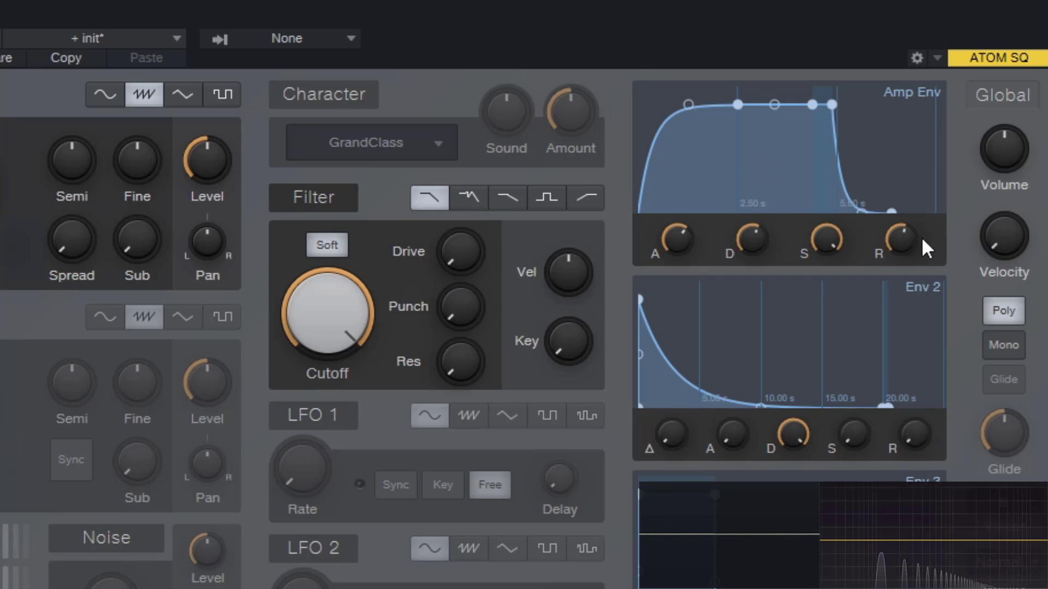
drag(901, 240, 901, 305)
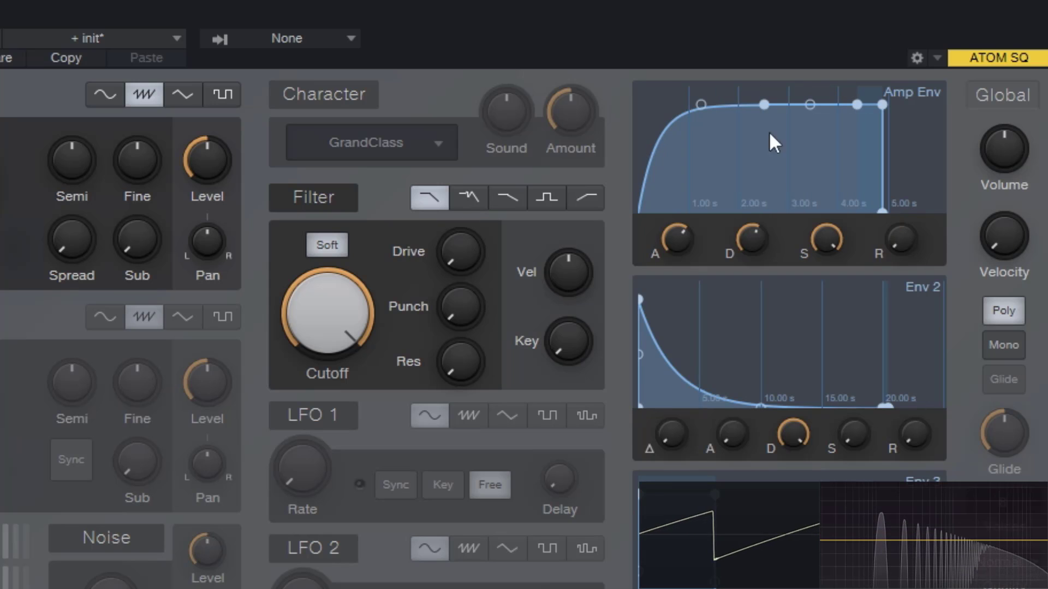
drag(702, 104, 727, 237)
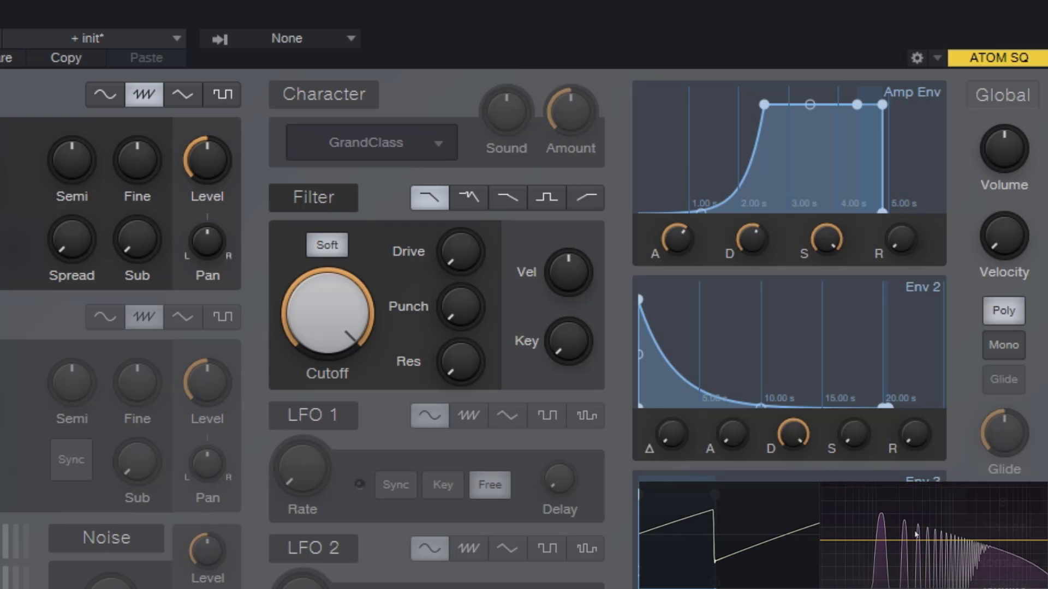
drag(699, 208, 645, 64)
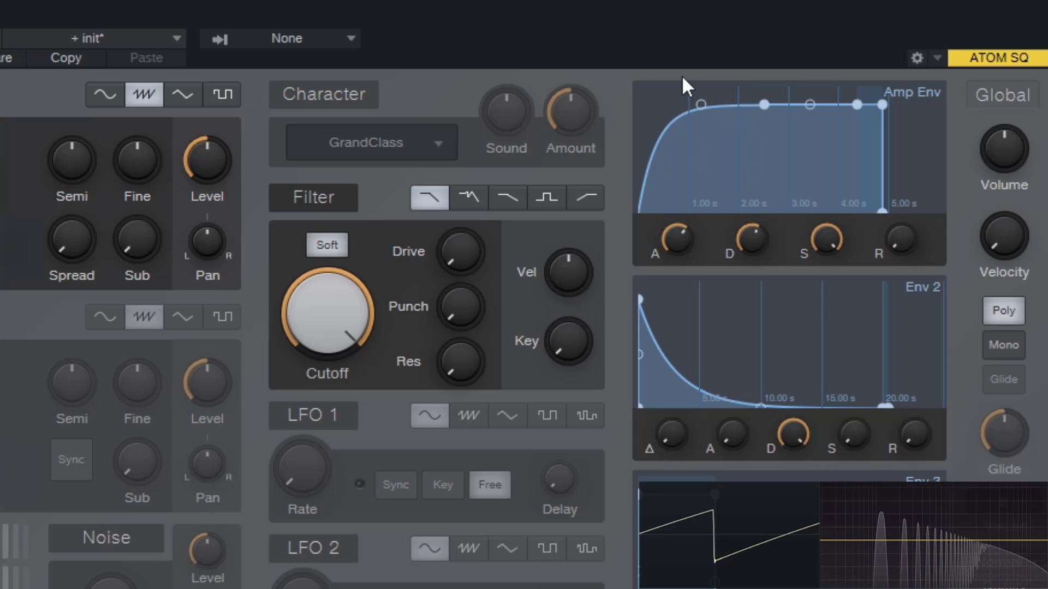
drag(703, 105, 701, 167)
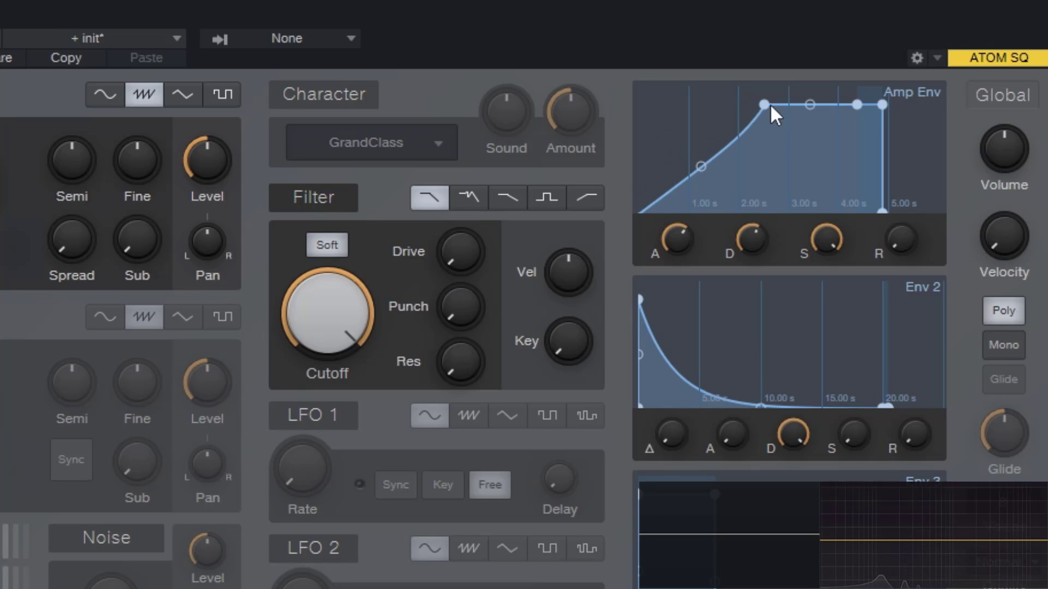
Shorten the Amp Env attack to about 1 s and decay to about 1.7 s, and lower the sustain to about 75%.
drag(764, 107, 712, 107)
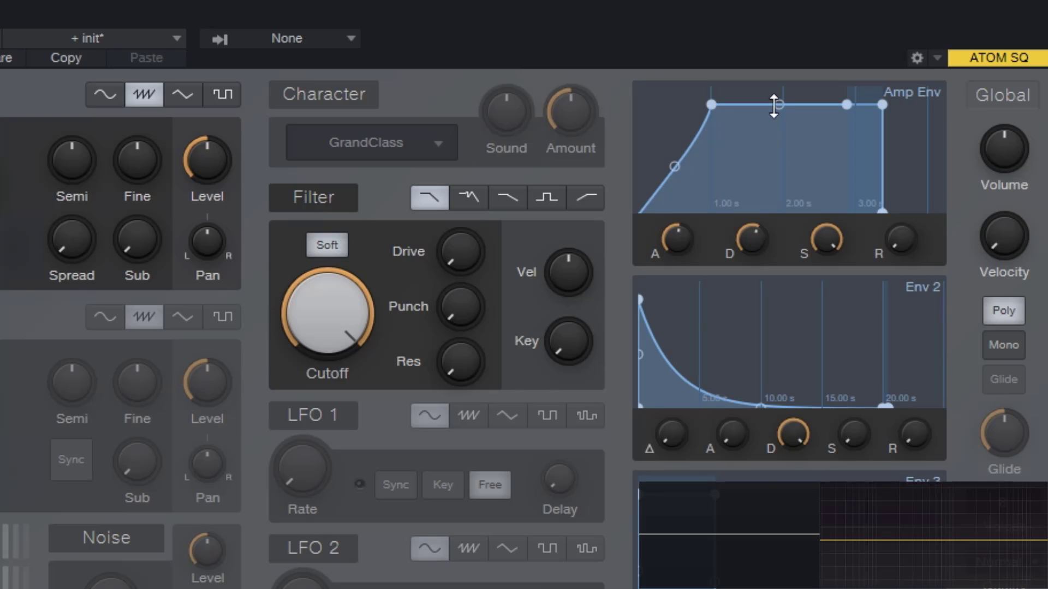
mouse_move(848, 101)
mouse_down()
mouse_move(838, 126)
mouse_move(837, 104)
mouse_up()
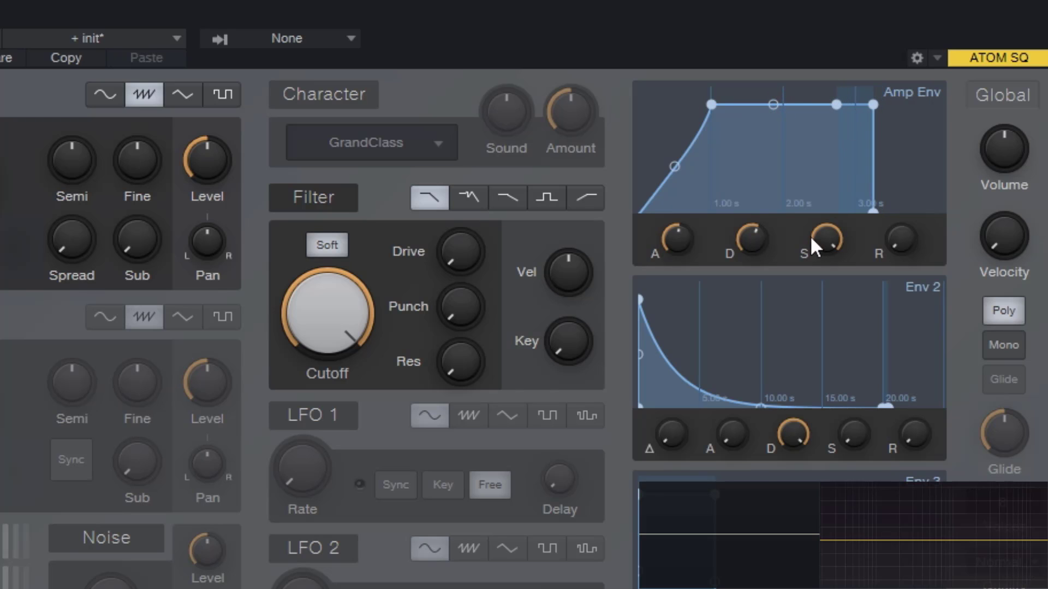
drag(811, 240, 846, 327)
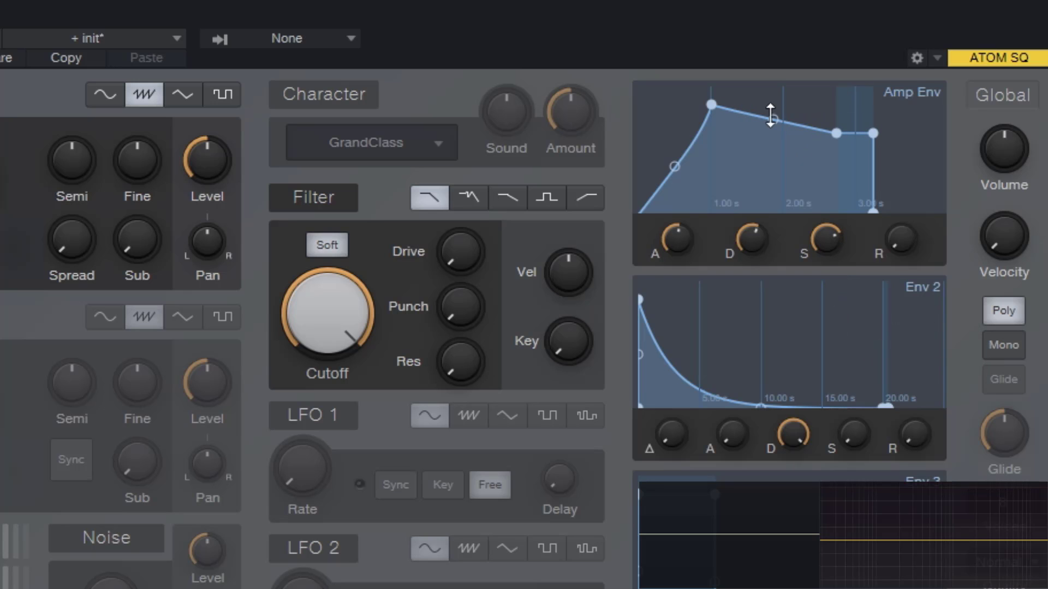
Bend the Amp Env decay curve inward so it falls steeply at first, and raise the release slightly.
drag(771, 115, 774, 139)
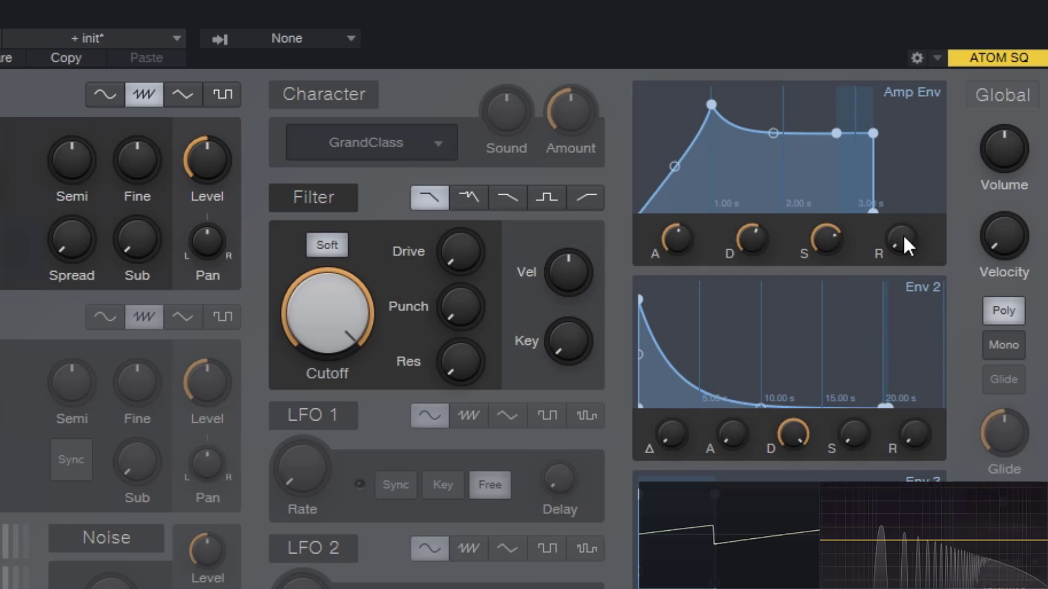
drag(900, 239, 892, 175)
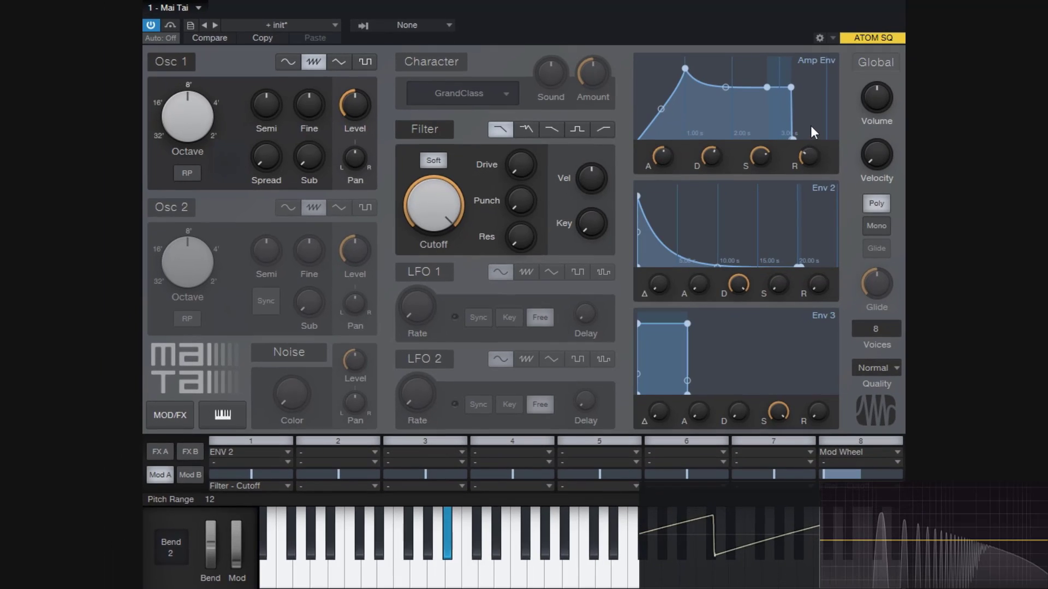
drag(811, 157, 811, 149)
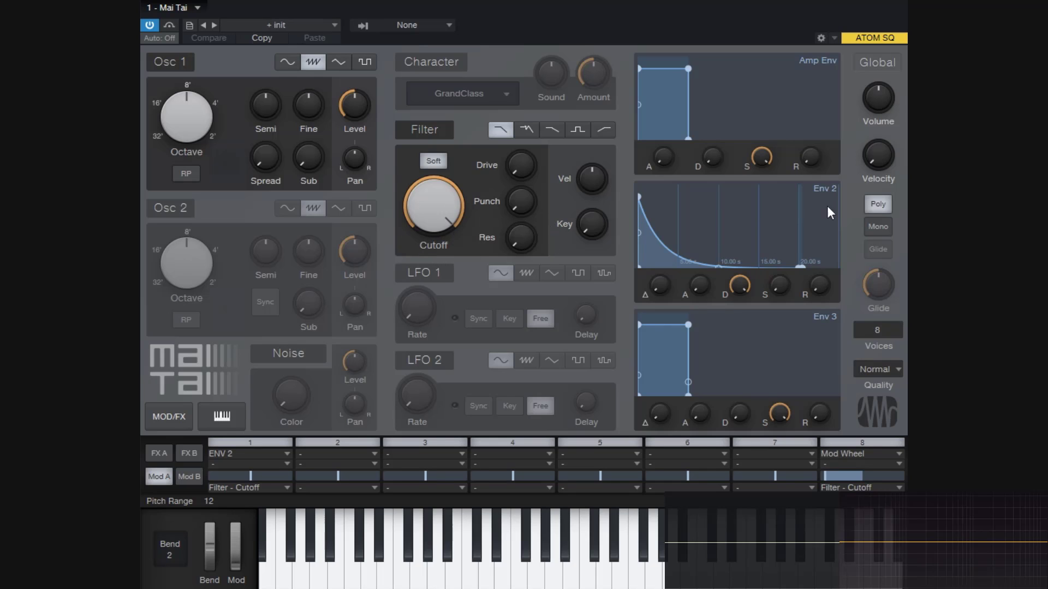
Lower the filter cutoff from fully open to slightly below its halfway point.
drag(437, 199, 427, 176)
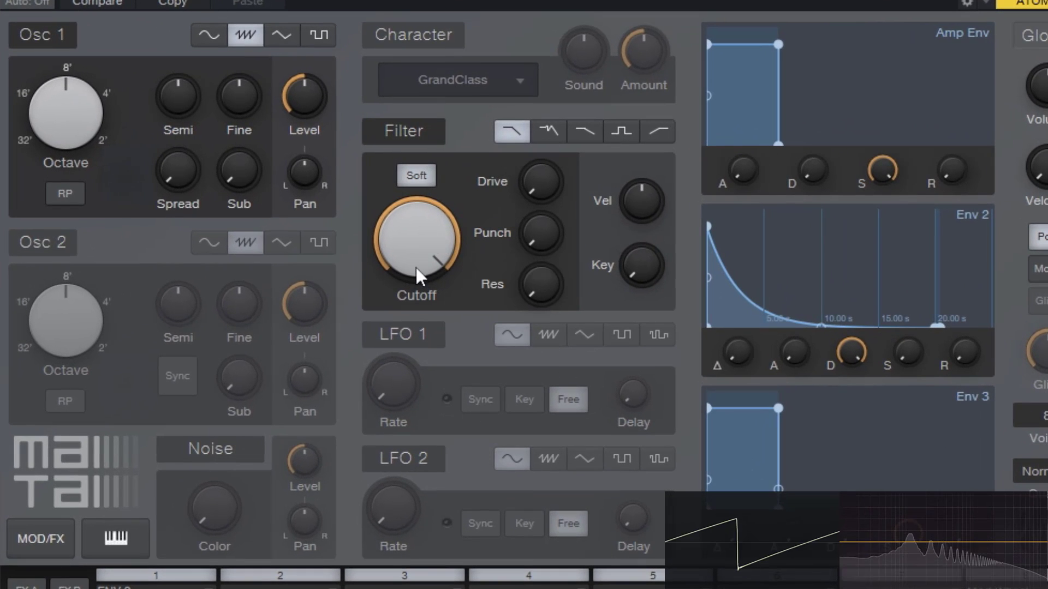
drag(404, 239, 424, 382)
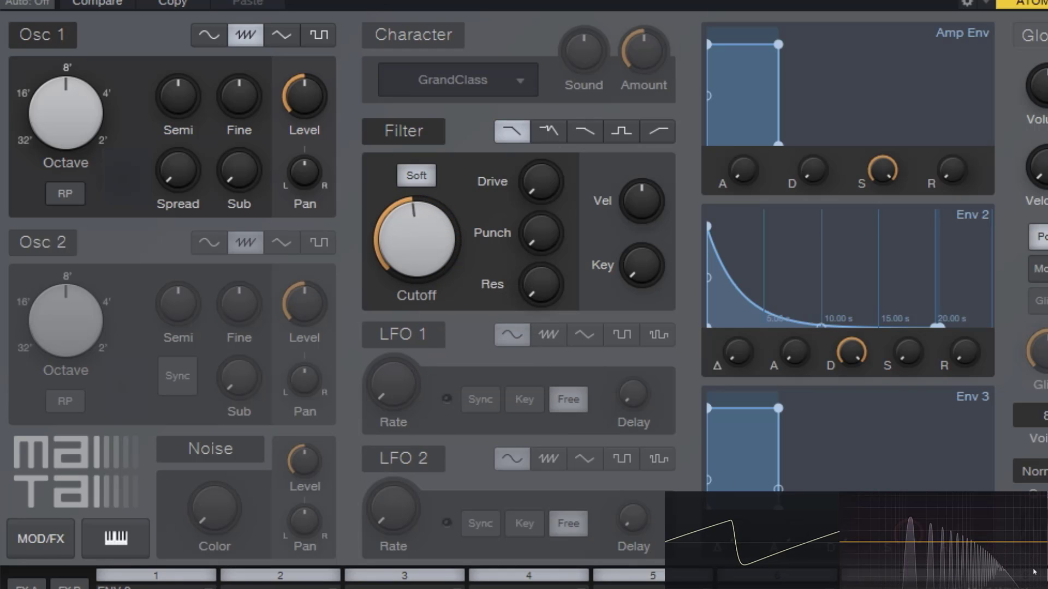
drag(432, 253, 411, 230)
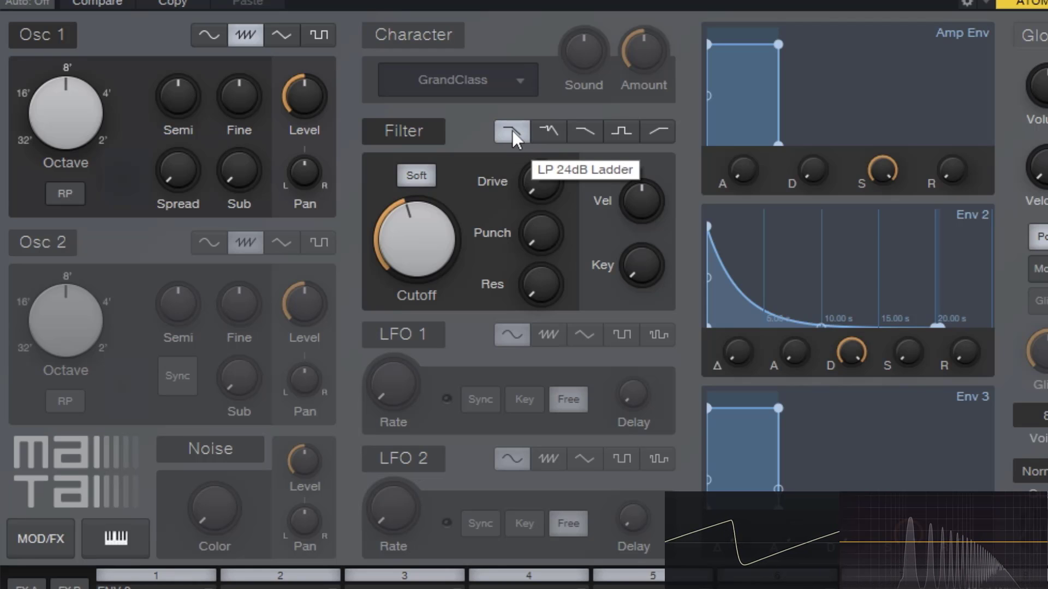
Compare the second low-pass filter type repeatedly with LP 24dB Ladder, raise the cutoff slightly past halfway, and leave the second type active.
click(548, 136)
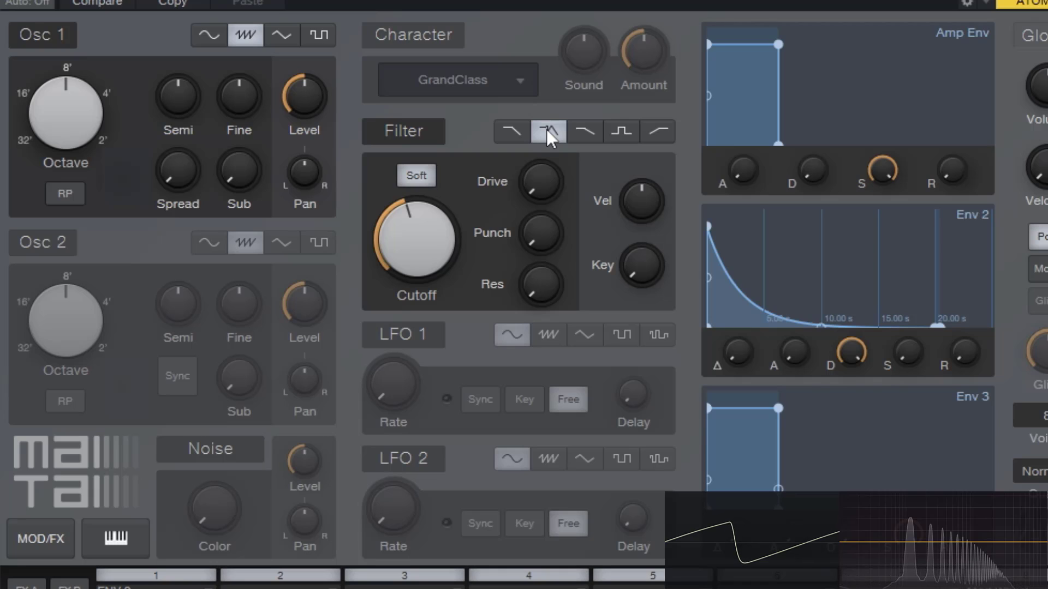
drag(405, 250, 410, 241)
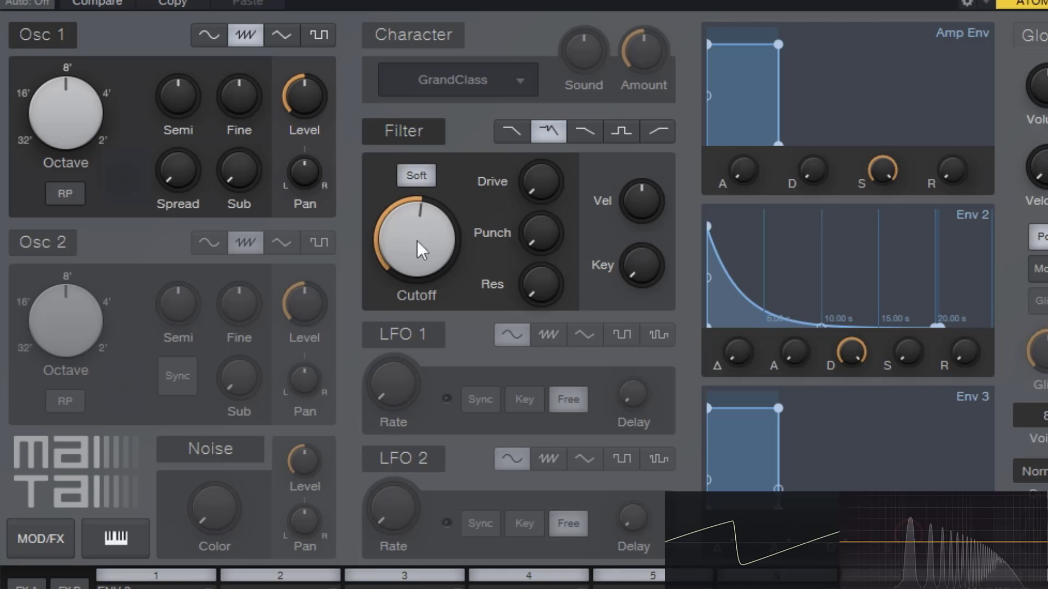
click(534, 131)
click(499, 137)
click(536, 138)
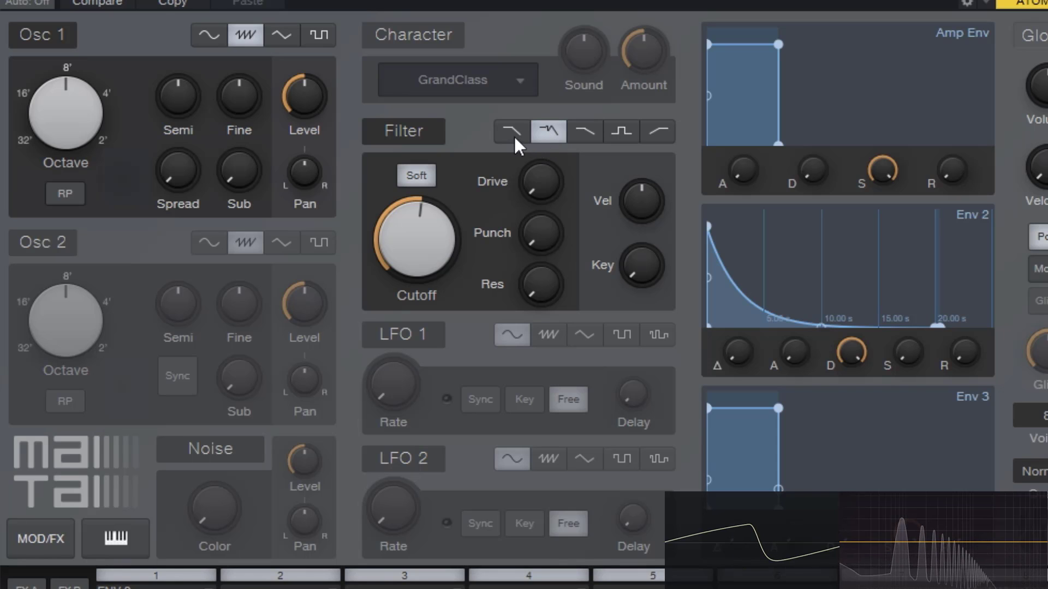
click(513, 135)
click(543, 129)
click(526, 133)
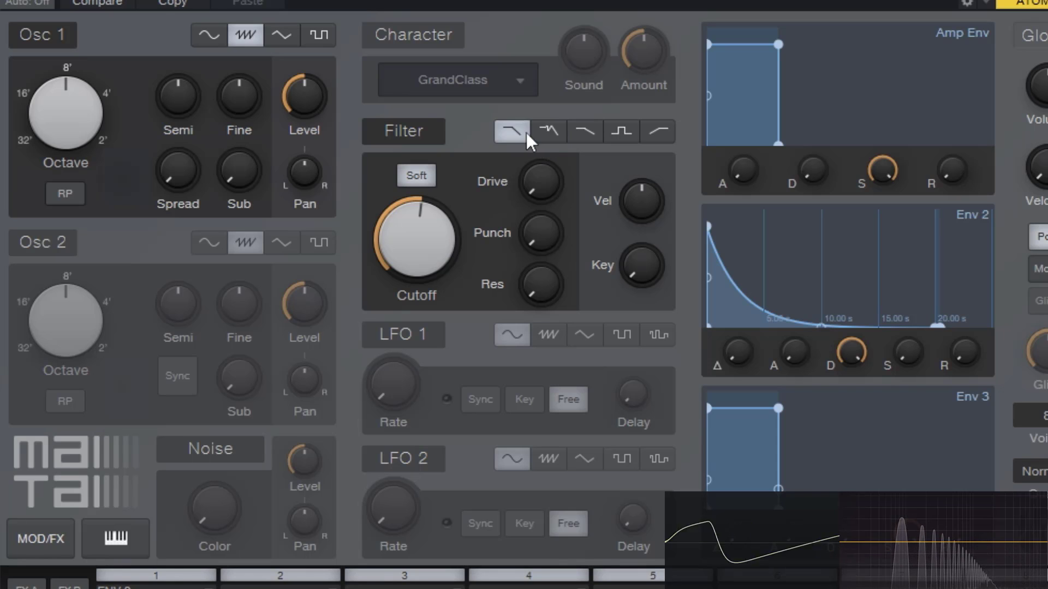
click(548, 130)
click(525, 133)
click(534, 133)
mouse_move(406, 236)
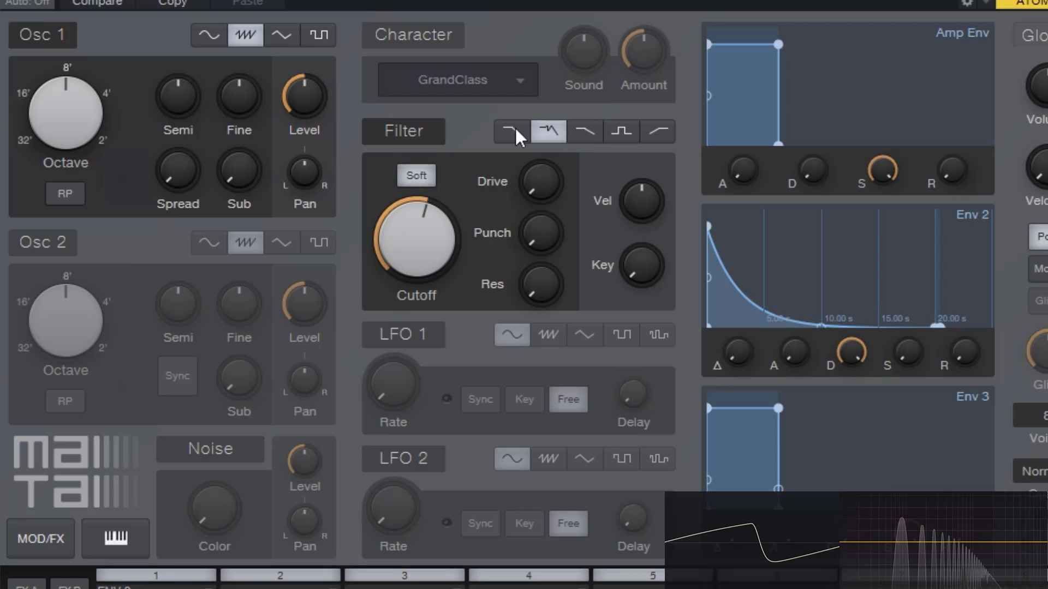
Try the LP 12dB Ladder filter type, then switch the filter to the band-pass type.
click(581, 136)
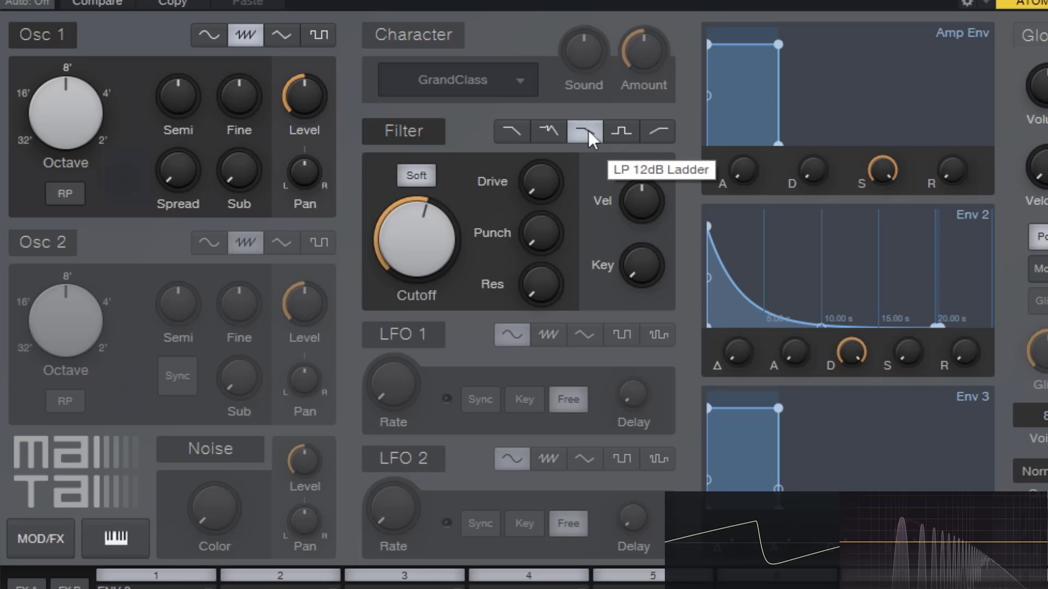
click(623, 132)
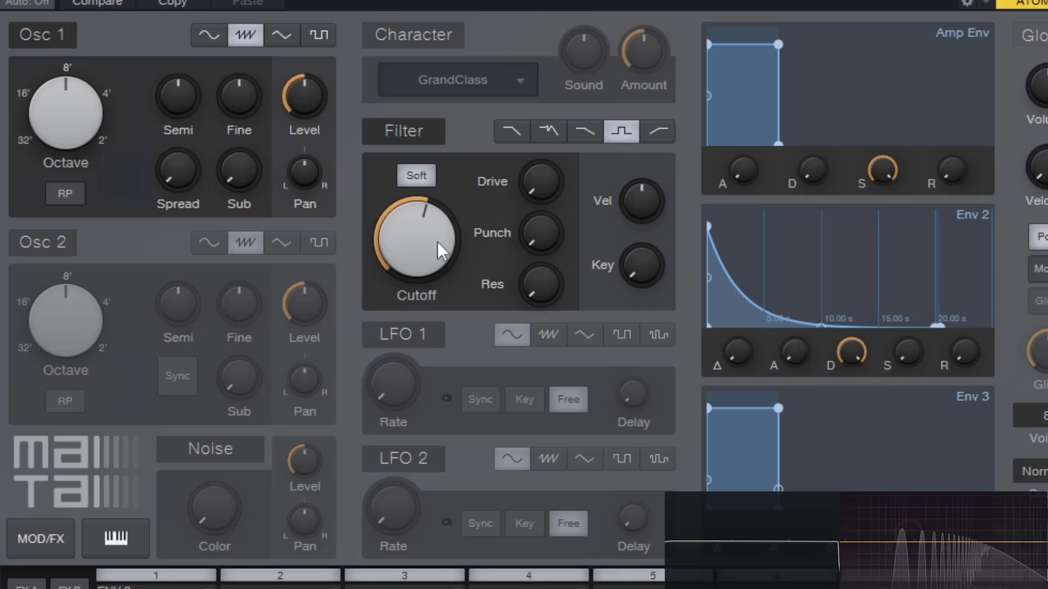
Sweep the band-pass cutoff fully open and back down, raise the resonance to just below halfway, and leave the cutoff slightly below its midpoint.
drag(437, 241, 397, 77)
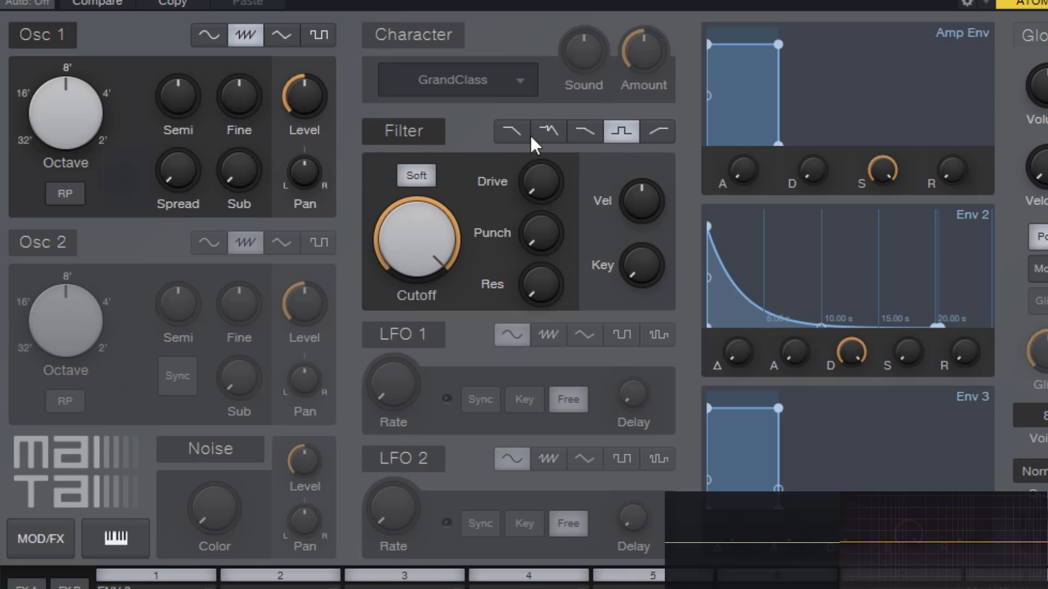
drag(423, 243, 444, 333)
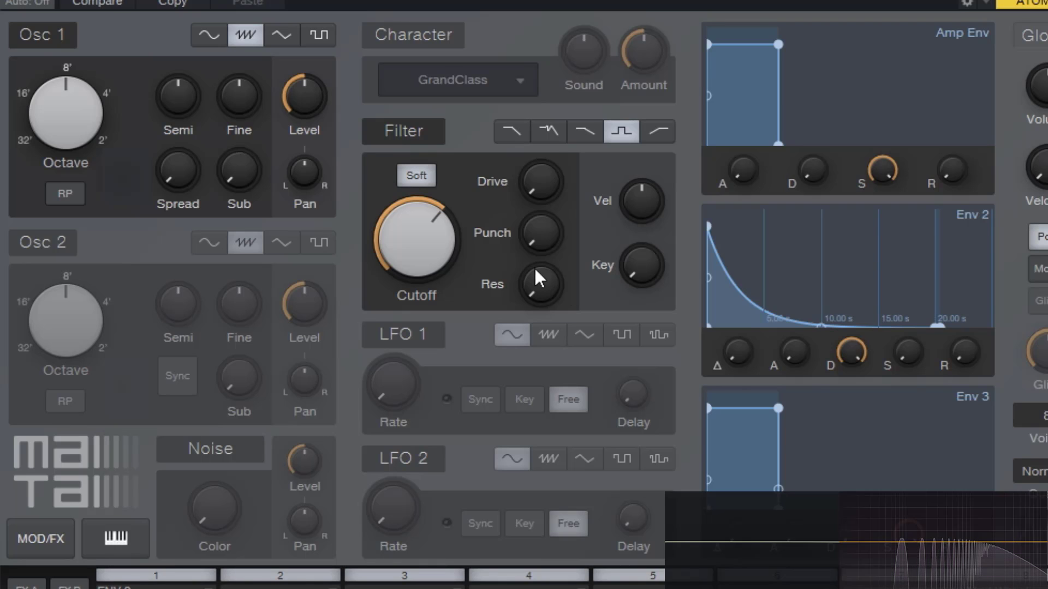
drag(544, 283, 562, 187)
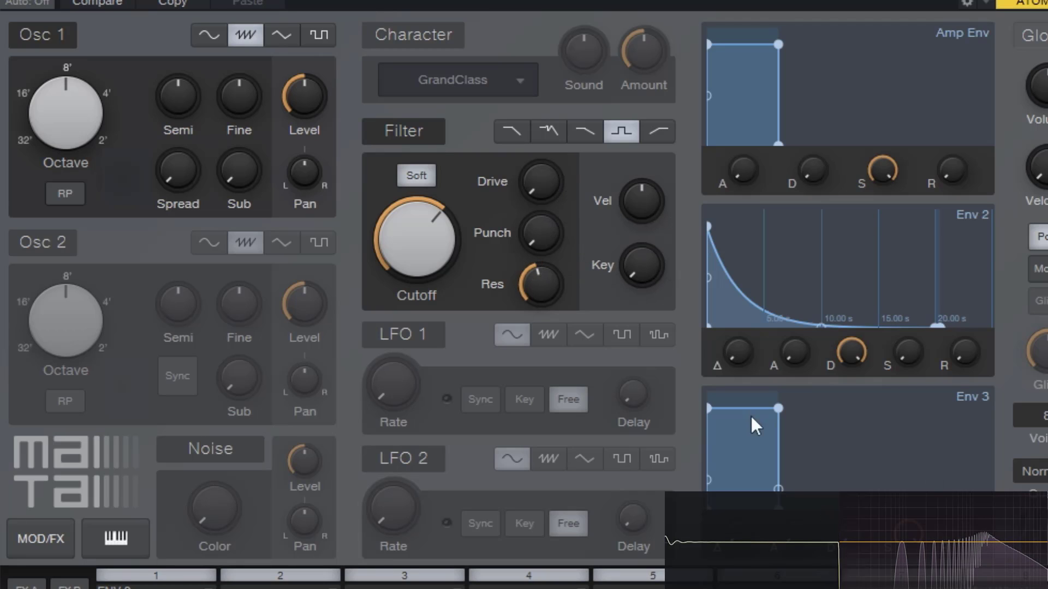
drag(417, 238, 427, 295)
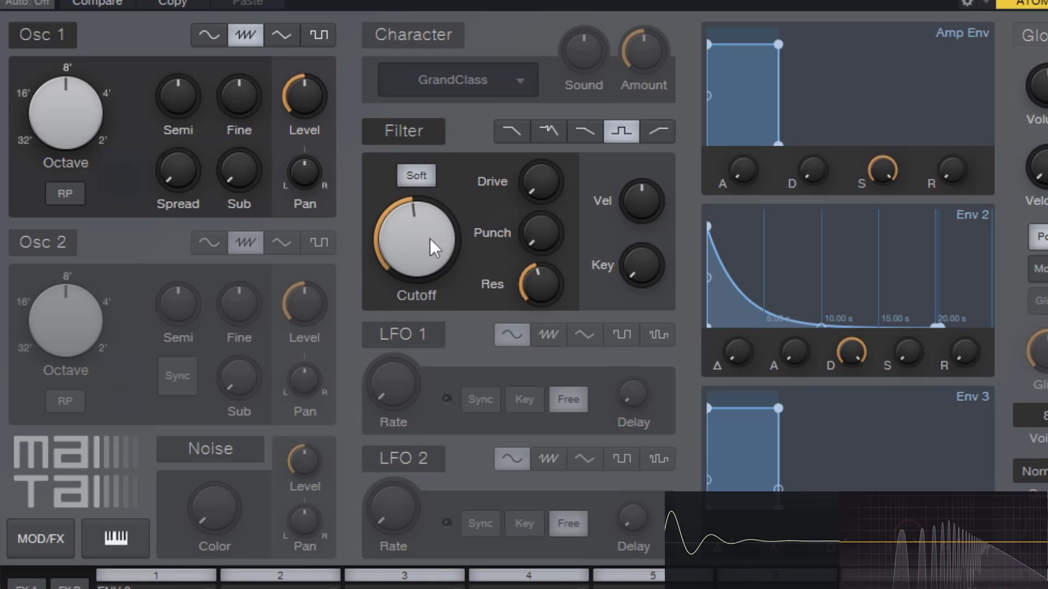
Compare the second low-pass filter type with the band-pass type, then switch the filter to the high-pass type.
click(548, 132)
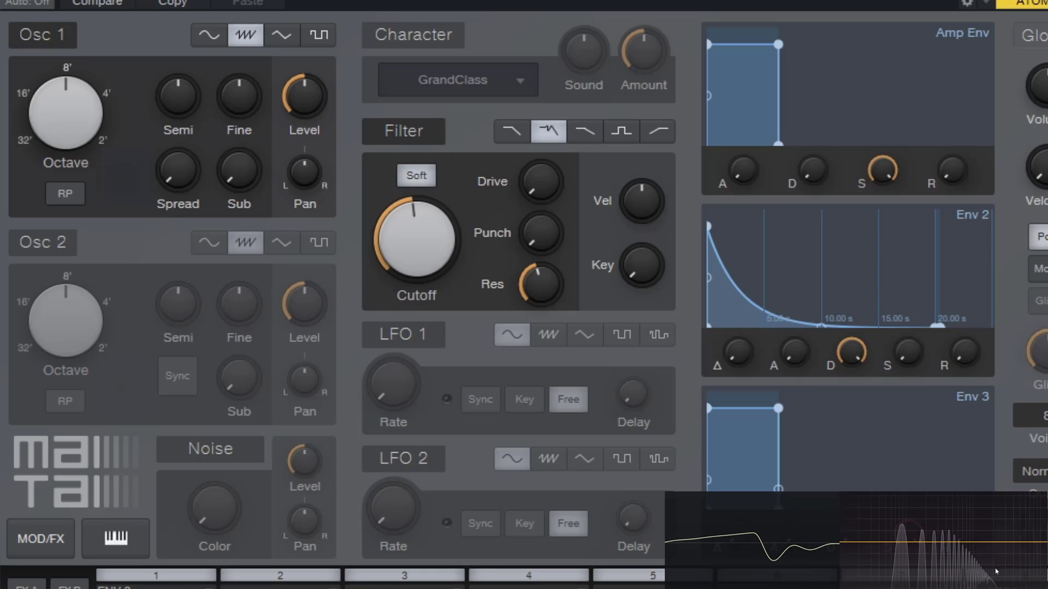
click(620, 131)
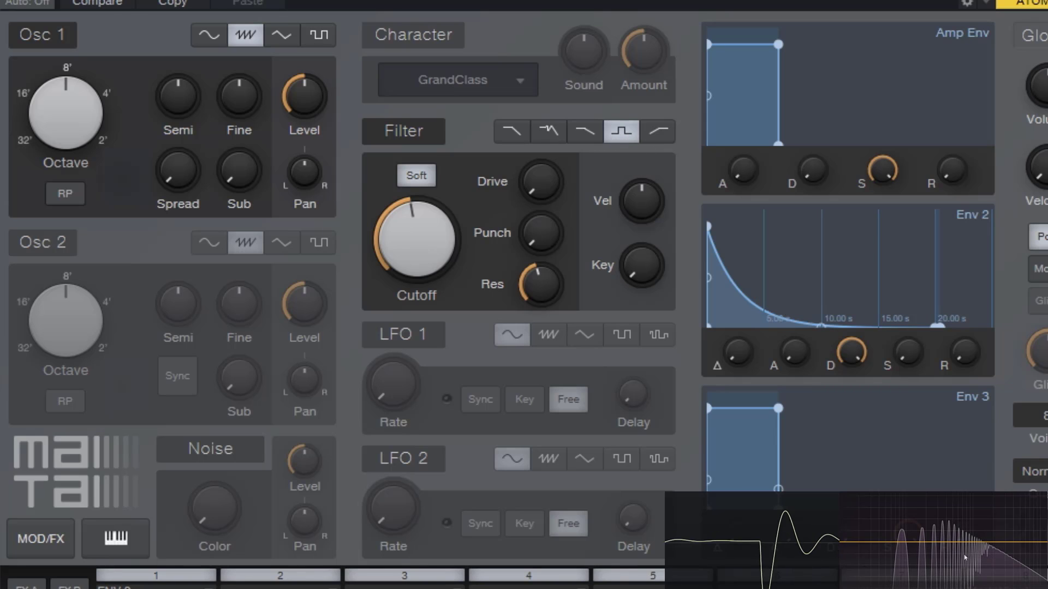
click(657, 132)
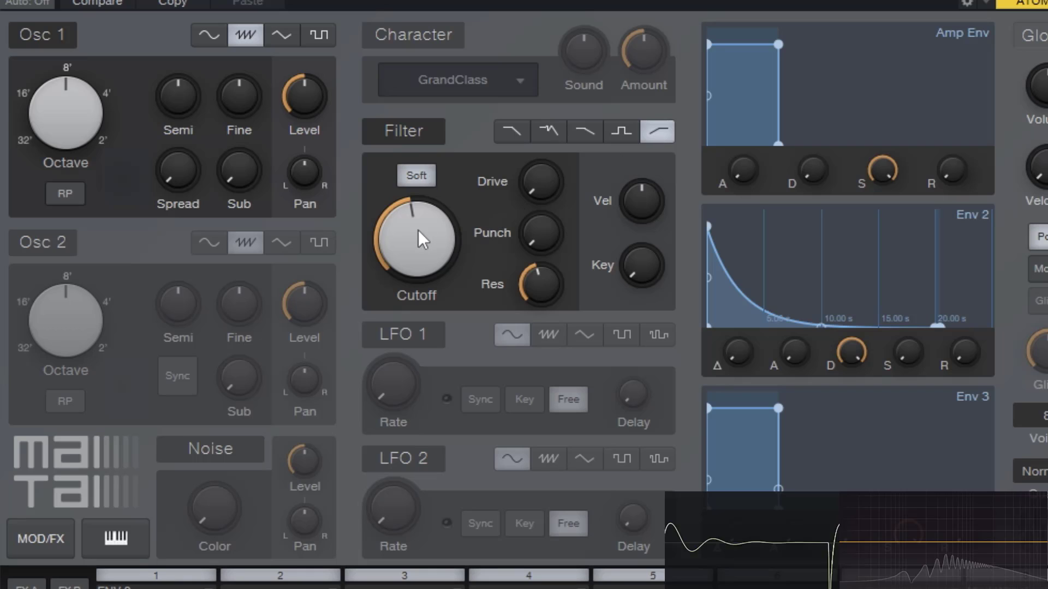
Sweep the high-pass filter's cutoff down to minimum, back up to about its midpoint, and then to maximum.
drag(422, 233, 433, 382)
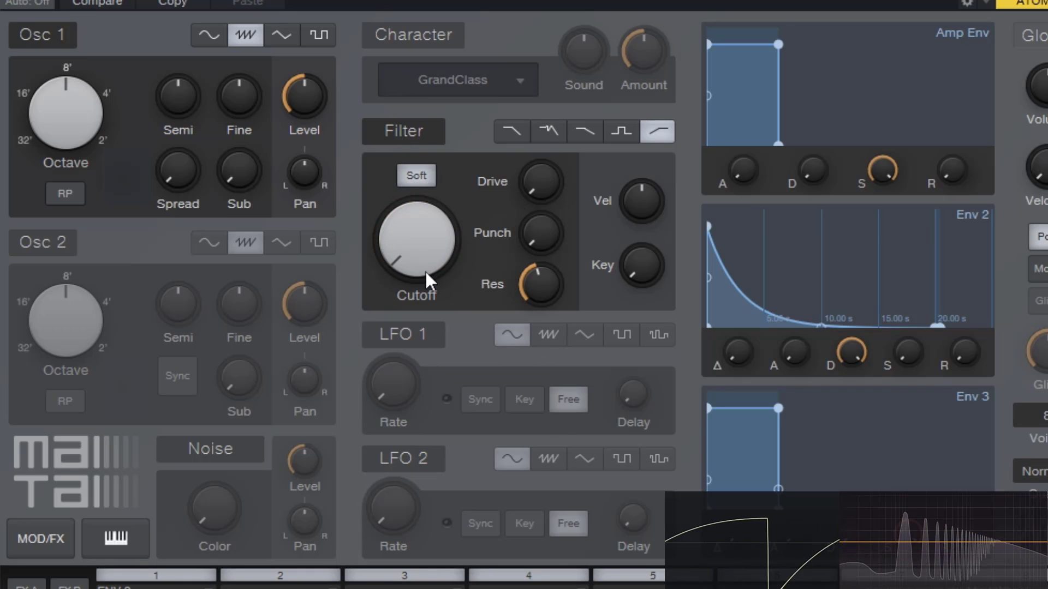
drag(418, 255, 416, 174)
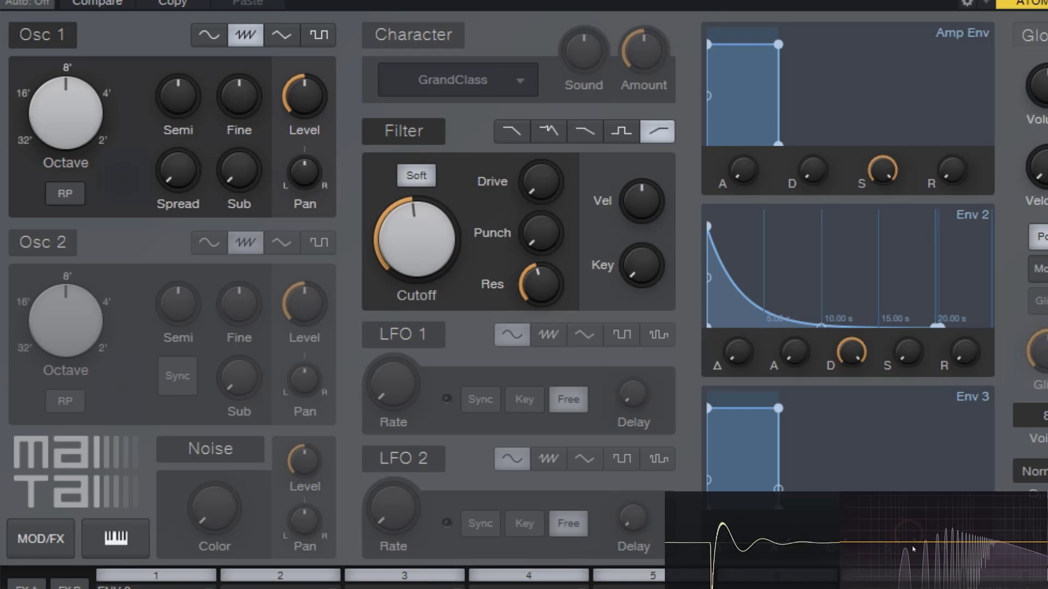
drag(417, 243, 415, 126)
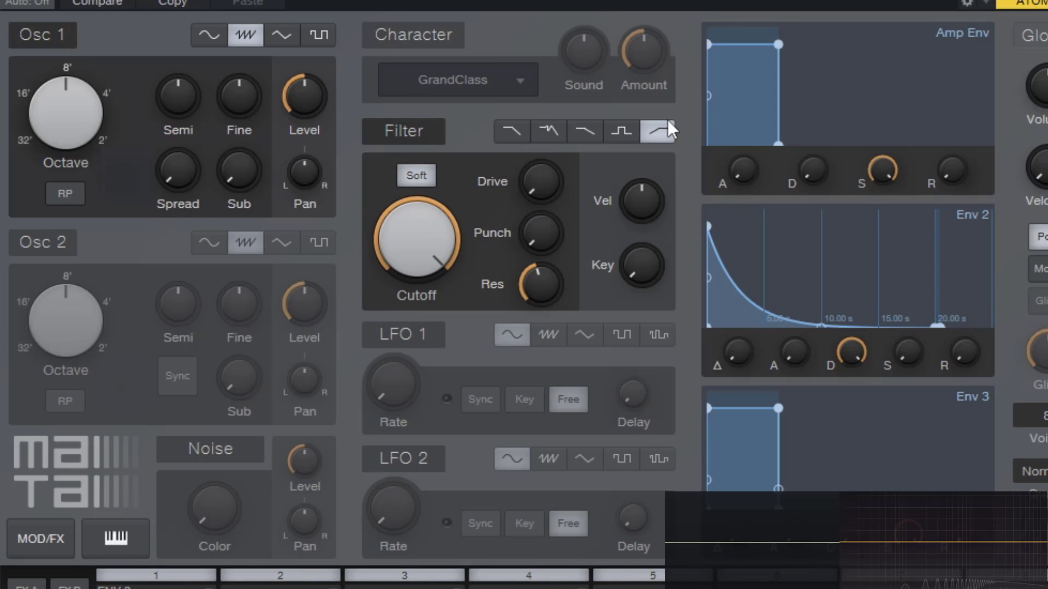
Switch the filter to the second low-pass type with 0% resonance and set the cutoff to about two thirds of its range.
click(550, 130)
drag(419, 217, 466, 270)
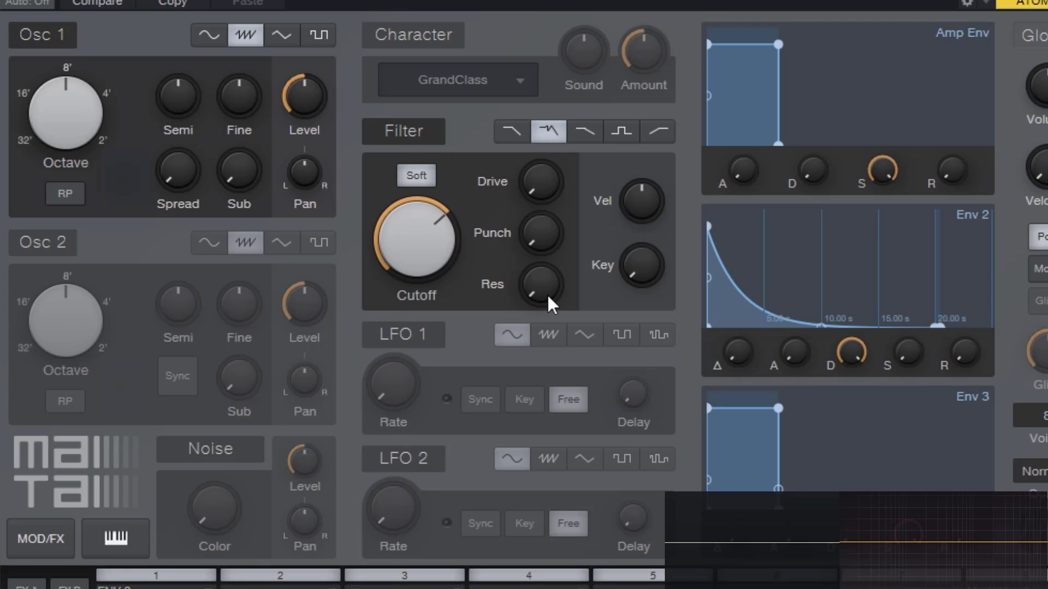
mouse_move(548, 296)
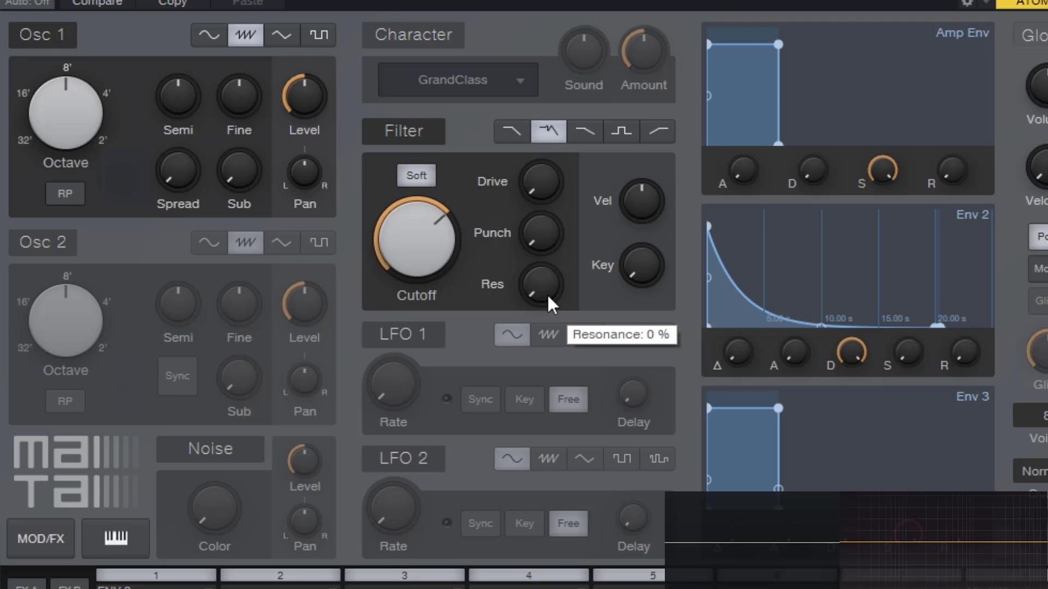
drag(421, 223, 425, 244)
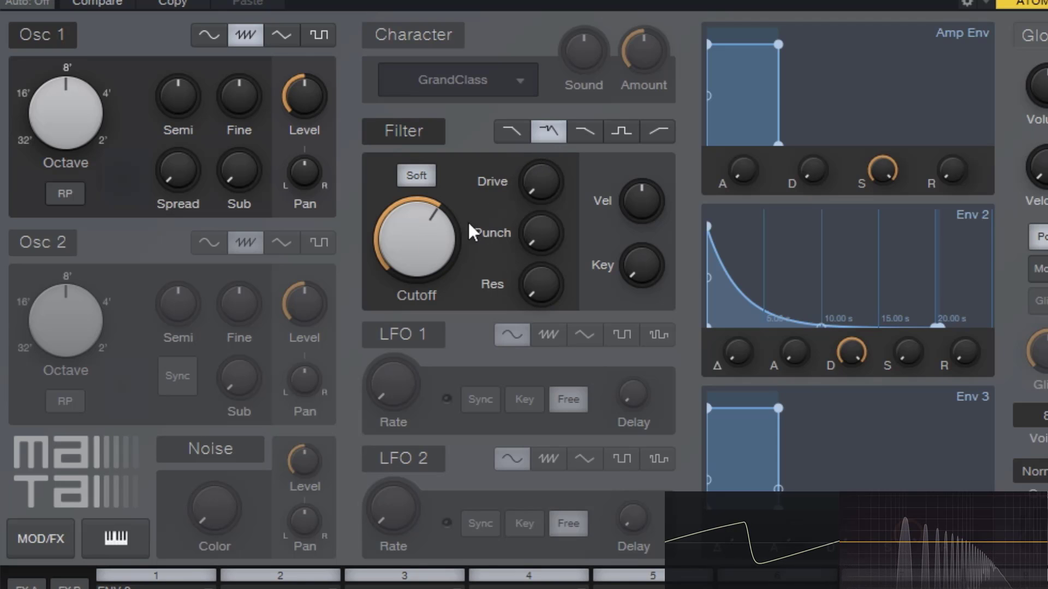
drag(470, 229, 470, 218)
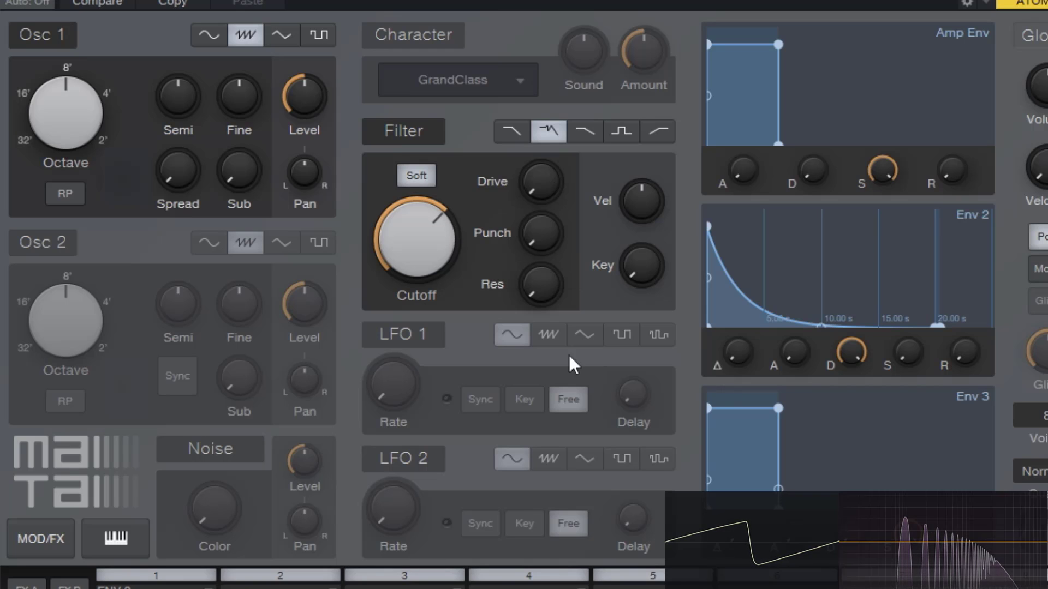
Raise the filter resonance to maximum and adjust the cutoff slightly around two thirds of its range.
drag(531, 281, 552, 90)
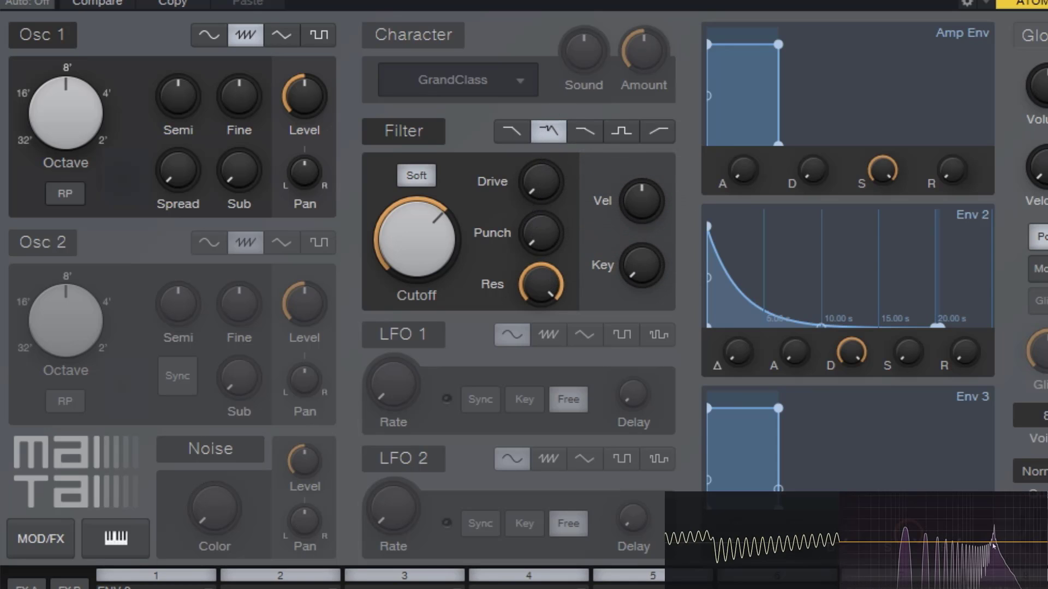
drag(552, 287, 578, 304)
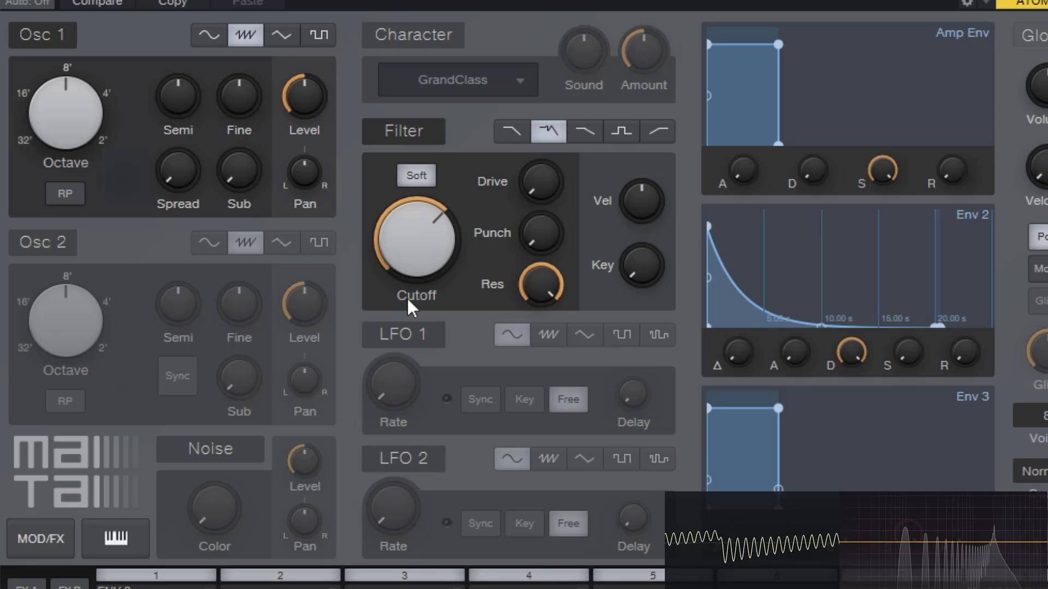
mouse_move(421, 243)
mouse_down()
mouse_move(419, 266)
mouse_move(414, 198)
mouse_move(412, 294)
mouse_move(408, 219)
mouse_move(417, 256)
mouse_move(428, 223)
mouse_move(427, 237)
mouse_up()
Compare LP 24dB Ladder with the second low-pass type at full resonance, nudge the cutoff slightly, and leave the second type active.
click(526, 135)
click(546, 138)
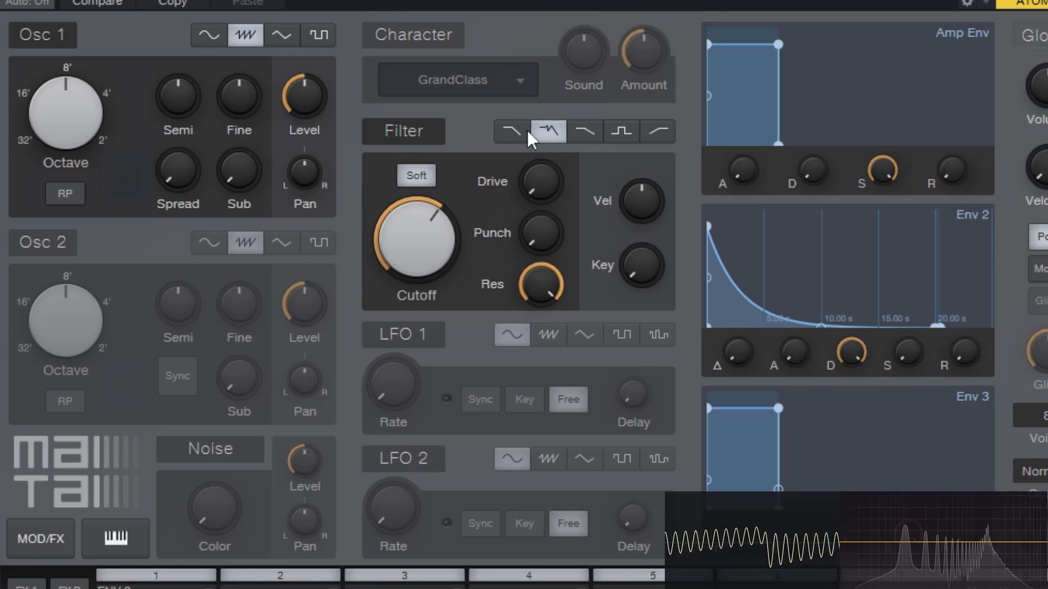
click(543, 130)
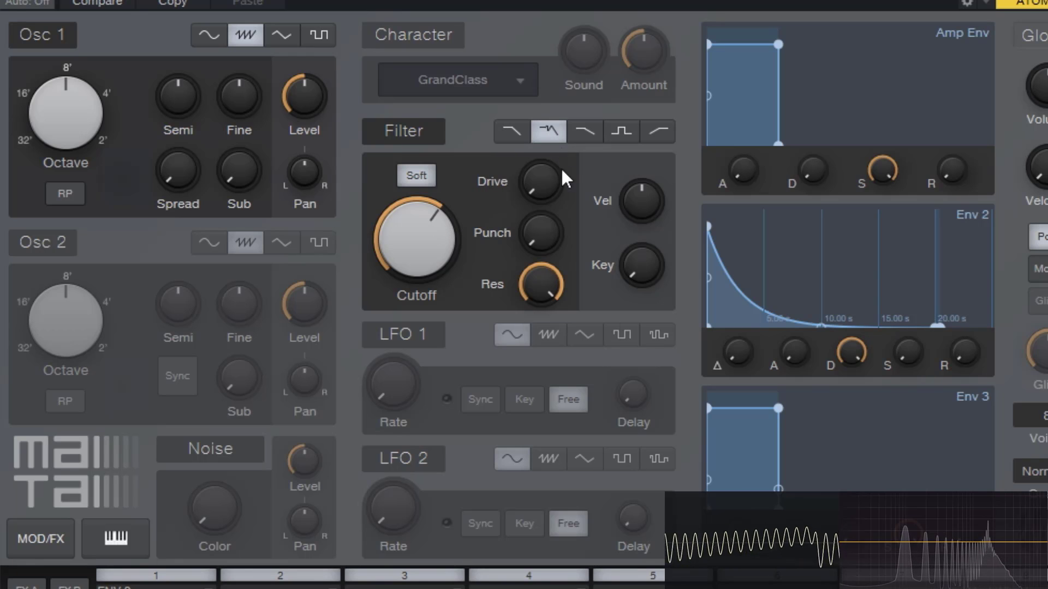
click(515, 137)
mouse_move(434, 256)
mouse_down()
mouse_move(430, 231)
mouse_move(429, 258)
mouse_move(441, 243)
mouse_up()
click(546, 132)
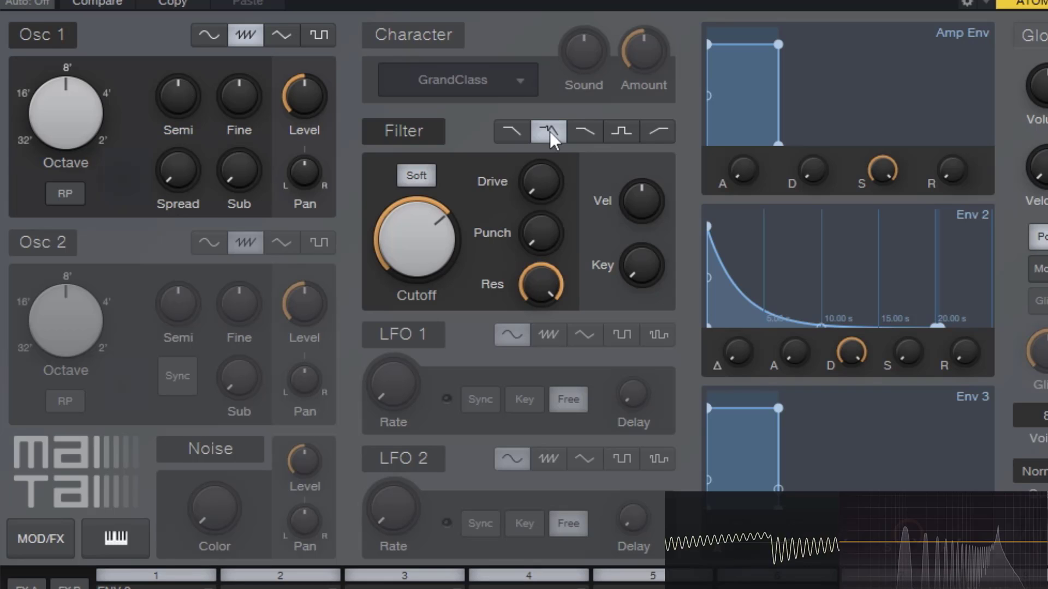
drag(453, 242, 456, 241)
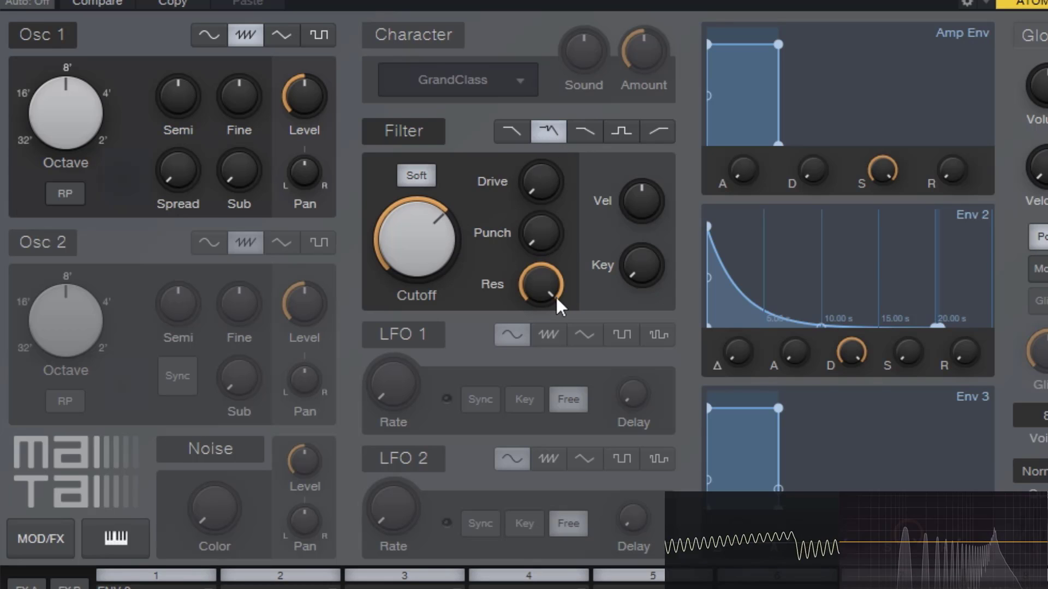
Sweep the cutoff at full resonance, return it to about two thirds, and switch the filter to LP 24dB Ladder.
drag(556, 297, 580, 264)
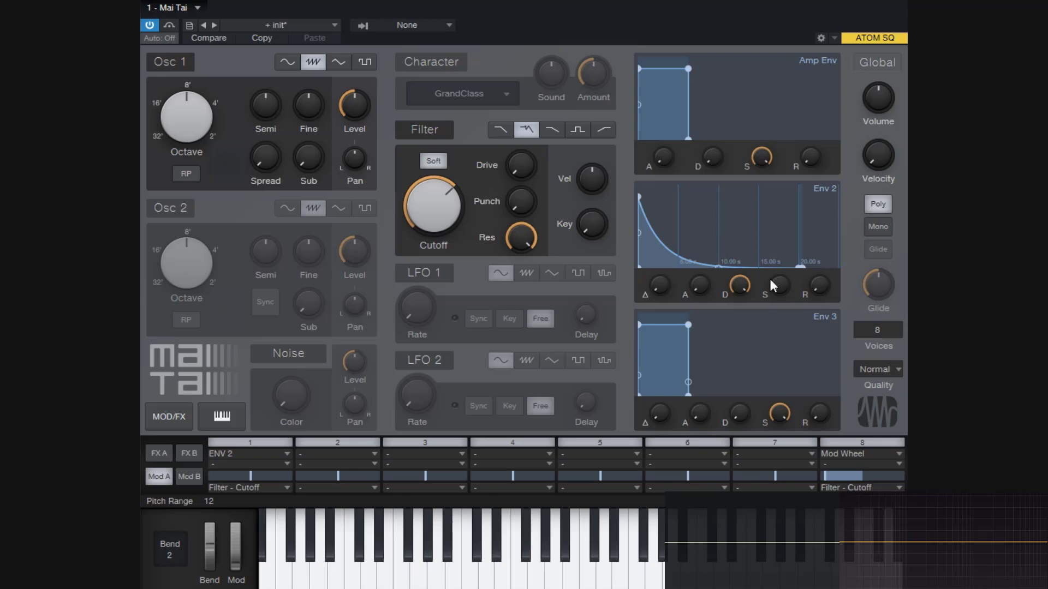
drag(431, 216, 446, 251)
drag(437, 208, 436, 201)
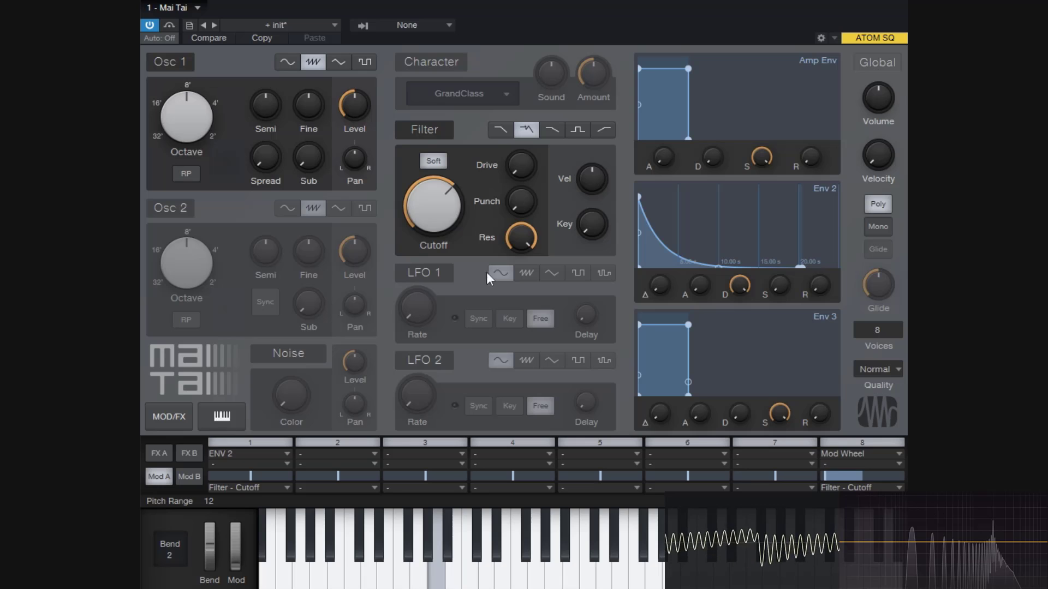
click(506, 134)
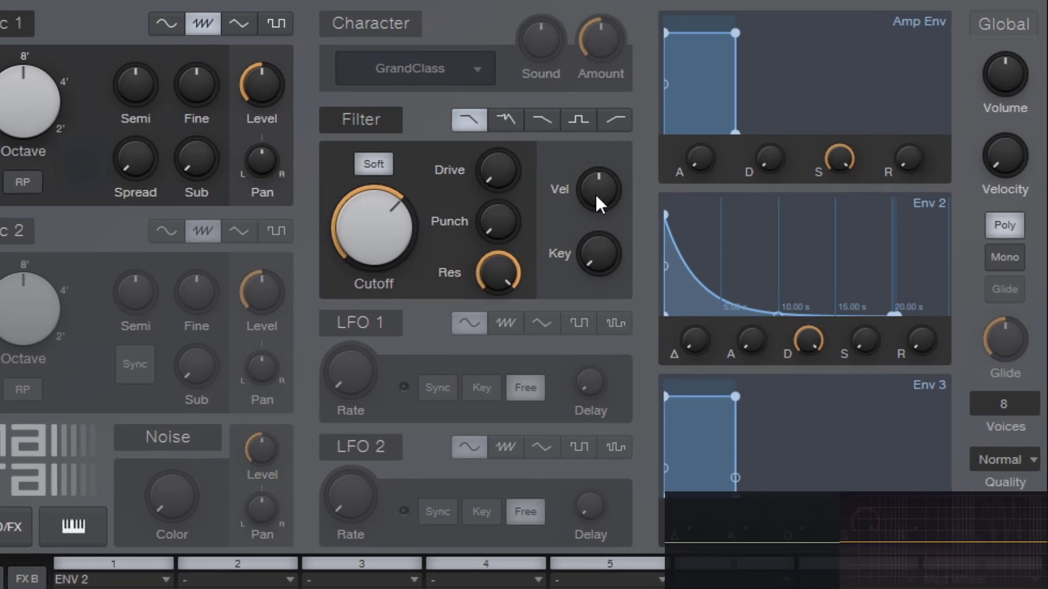
Set the filter's velocity amount to 100%, then lower it in stages to a moderately negative amount.
mouse_move(590, 185)
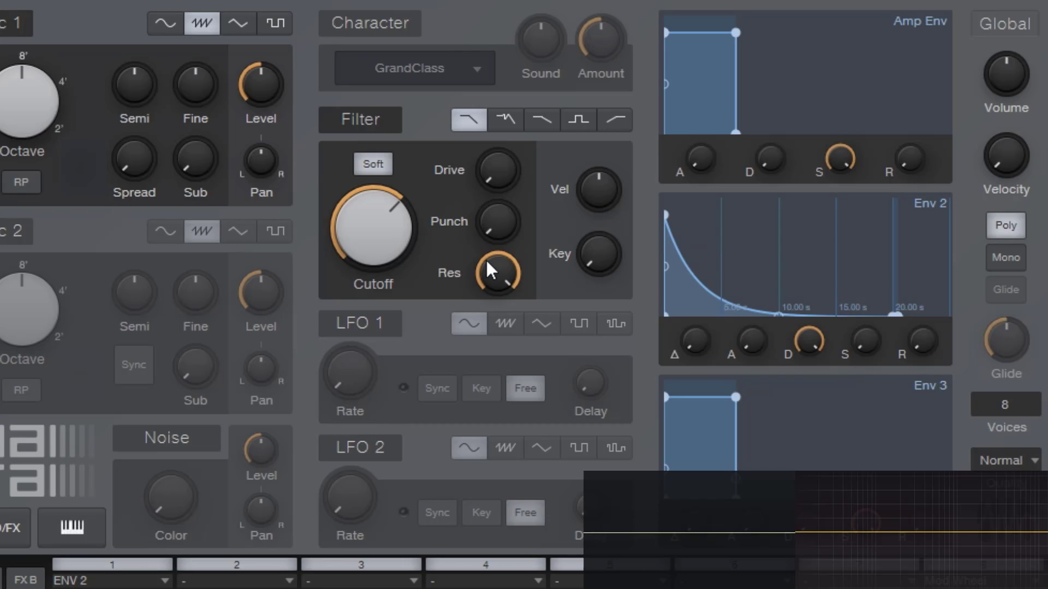
mouse_move(399, 207)
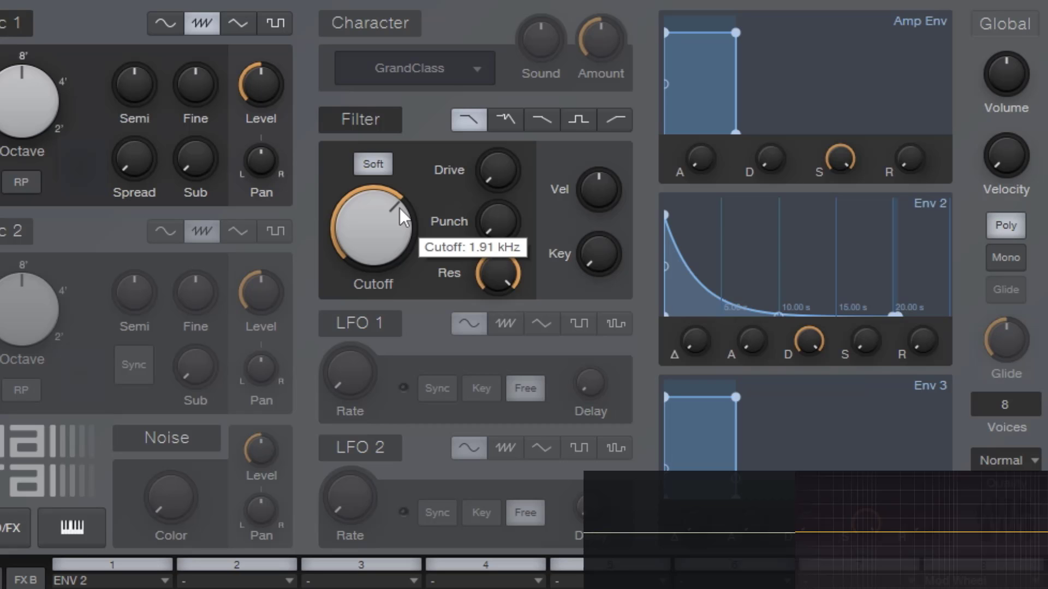
drag(591, 191, 601, 71)
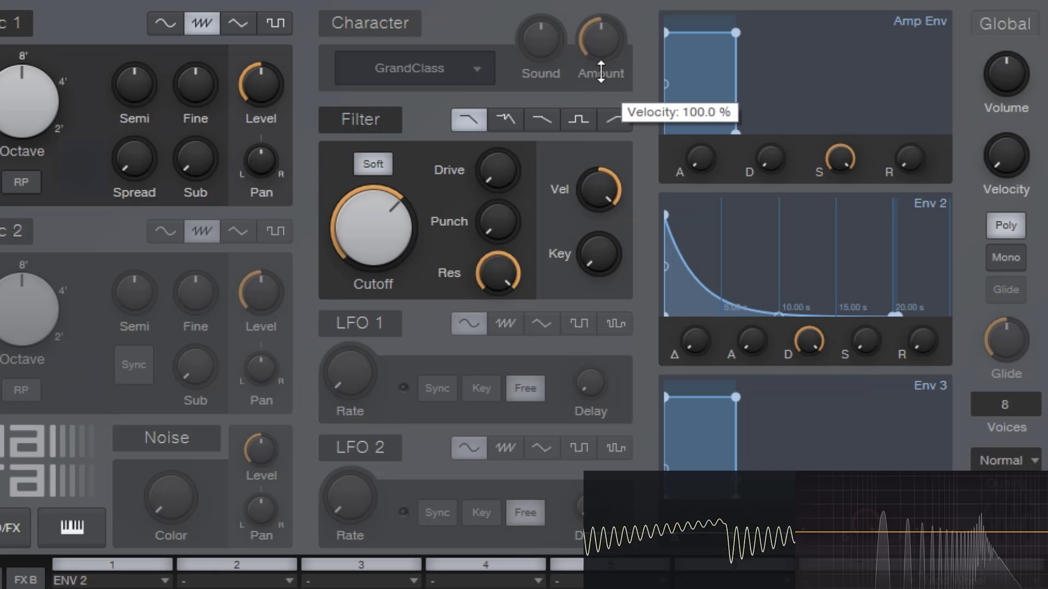
drag(594, 185, 603, 143)
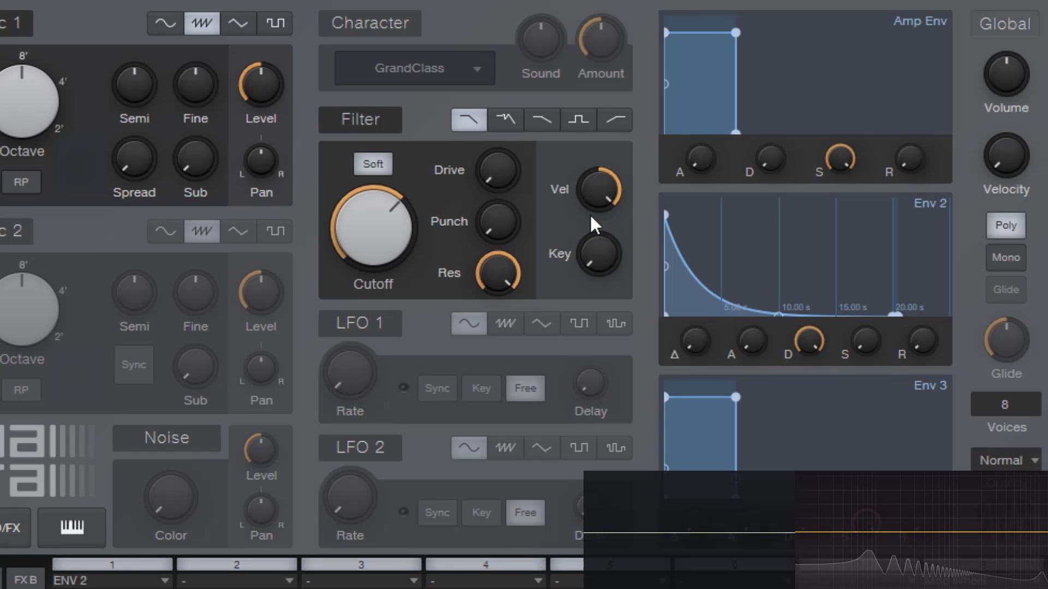
drag(603, 189, 620, 271)
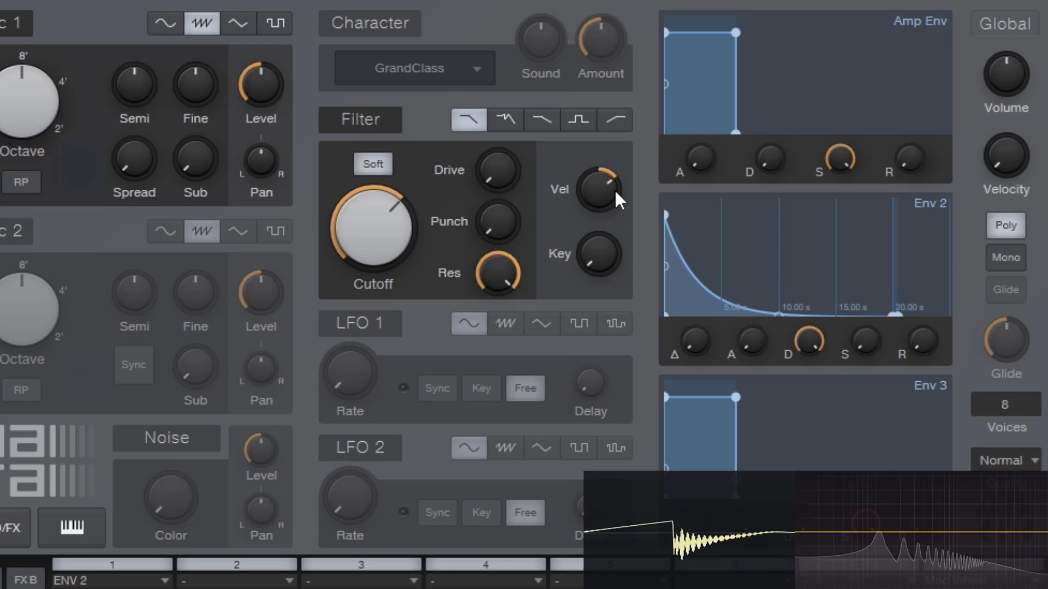
drag(614, 188, 659, 276)
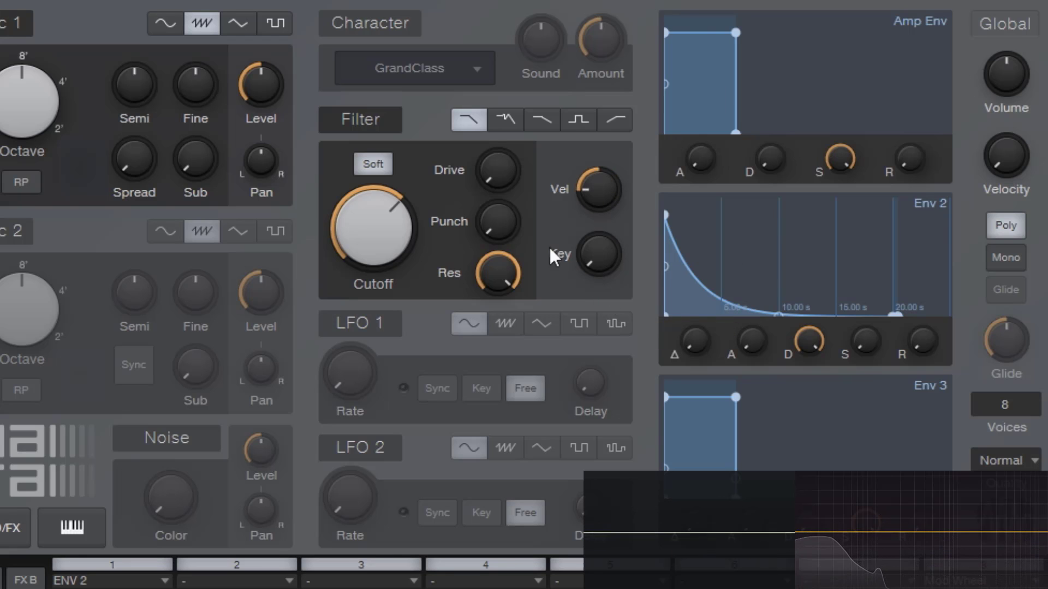
Try positive and negative filter velocity amounts against different cutoff settings, ending with slightly negative velocity and the cutoff nearly fully open.
mouse_move(405, 221)
mouse_down()
mouse_move(394, 176)
mouse_move(387, 224)
mouse_up()
drag(608, 190, 613, 76)
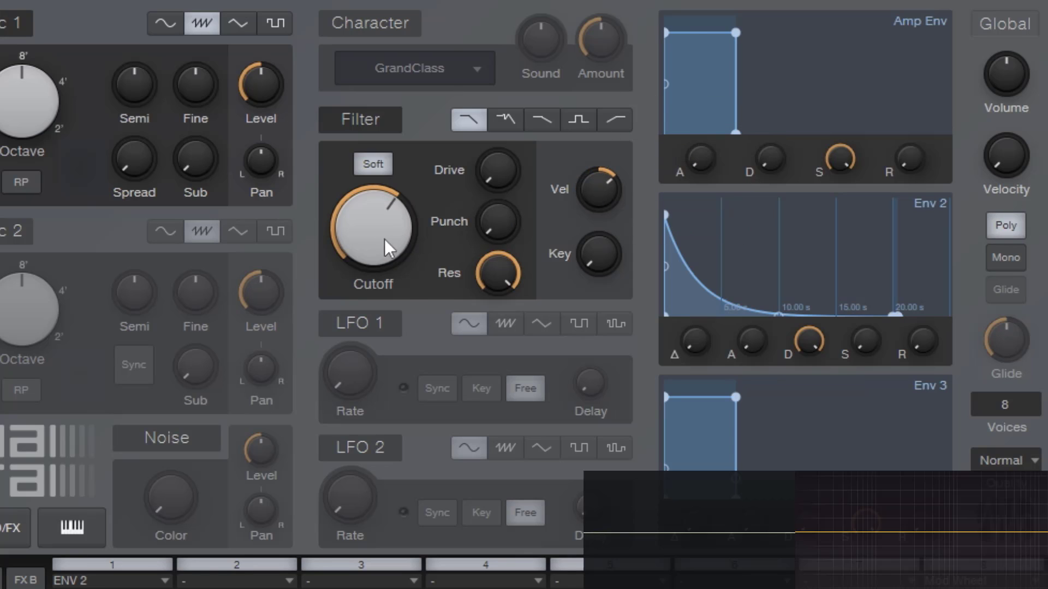
mouse_move(384, 238)
mouse_down()
mouse_move(369, 158)
mouse_move(372, 224)
mouse_up()
drag(598, 189, 617, 304)
drag(357, 225, 365, 167)
mouse_move(618, 188)
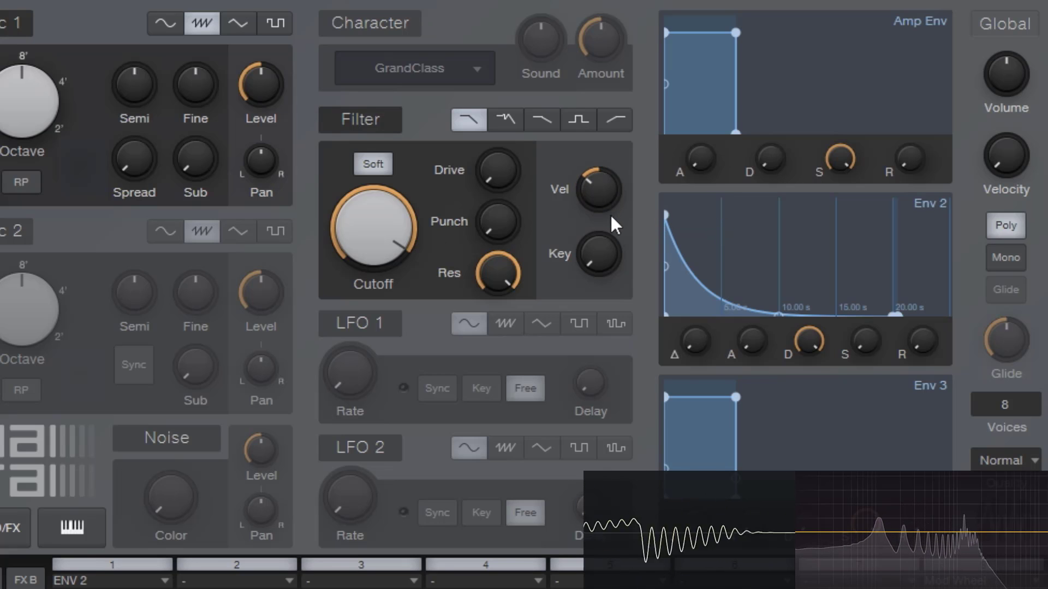
Reset the filter's velocity amount to zero and set the cutoff just above its midpoint.
mouse_move(383, 223)
mouse_down()
mouse_move(383, 247)
mouse_move(388, 220)
mouse_up()
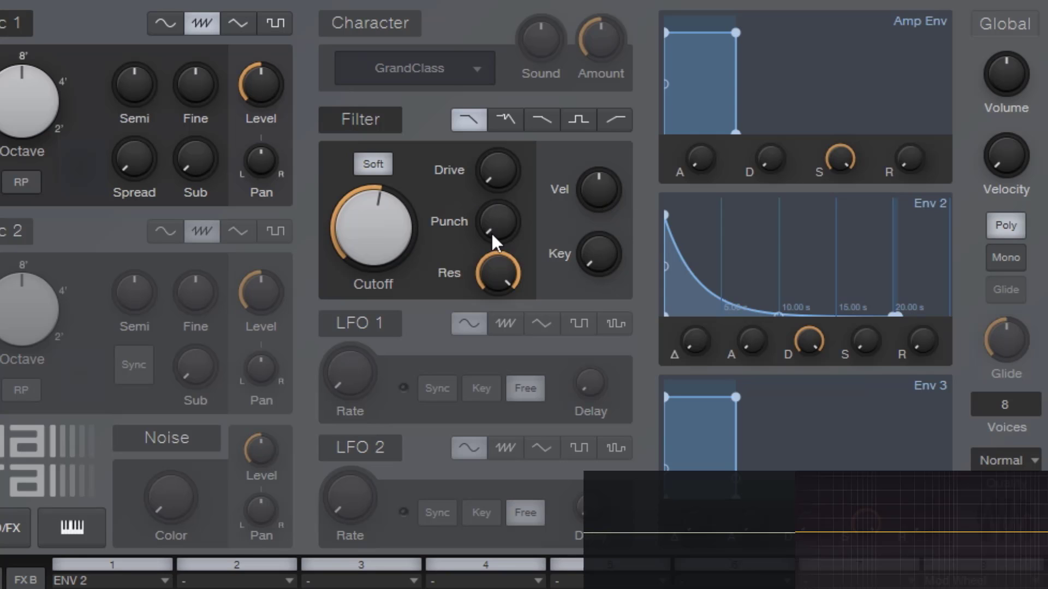
mouse_move(493, 241)
mouse_move(609, 264)
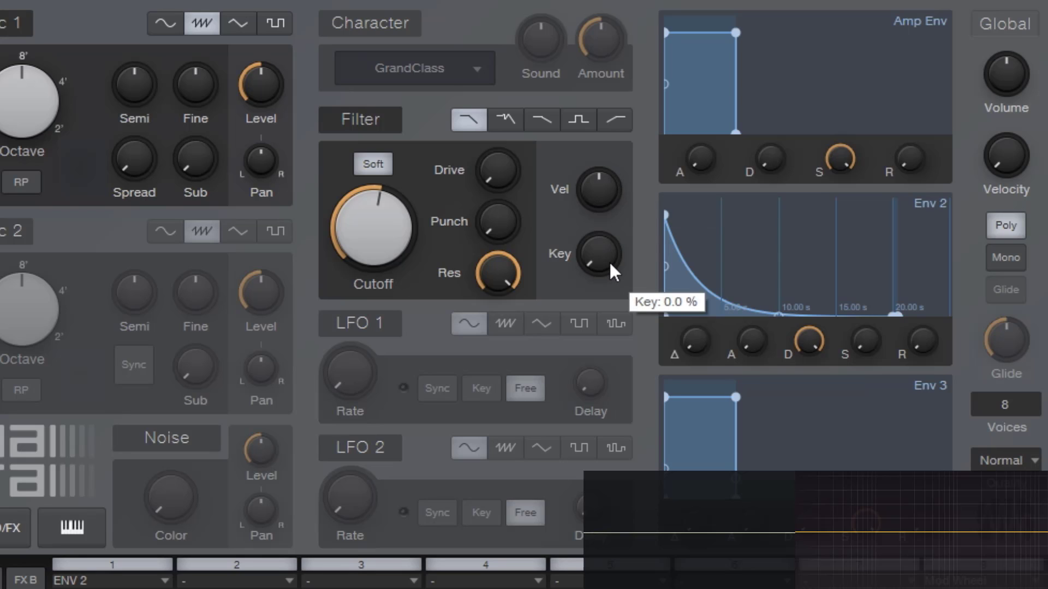
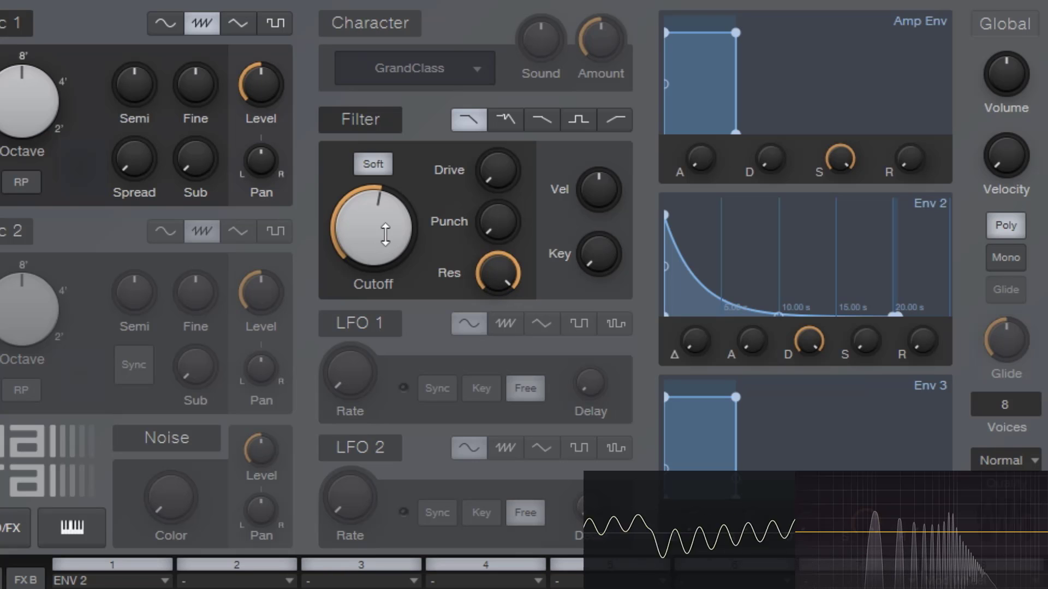
drag(386, 234, 386, 238)
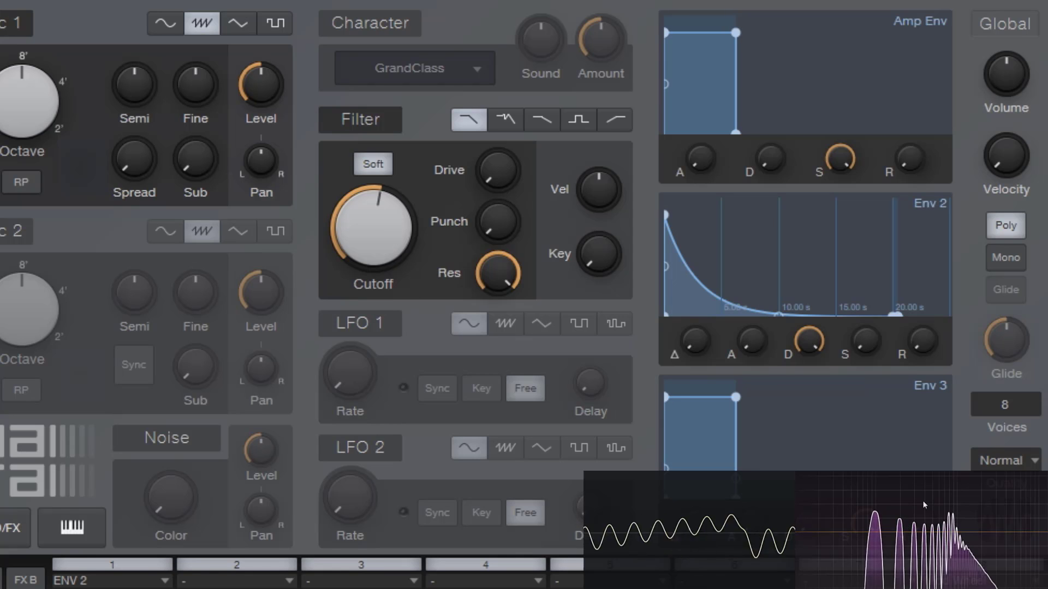
Switch the filter to its second low-pass type and play notes up and down the keyboard without key tracking.
click(502, 123)
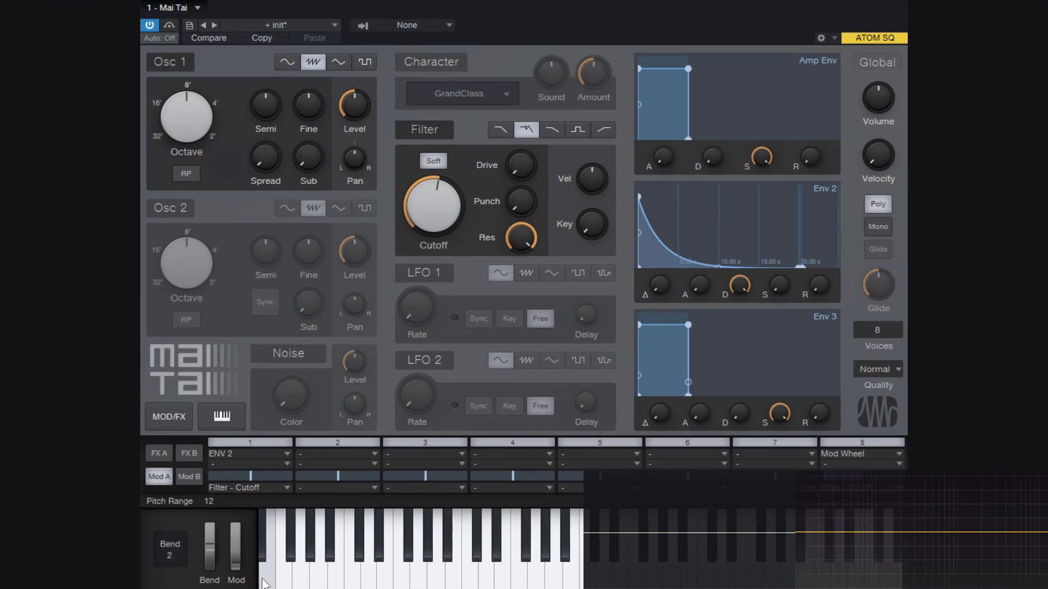
click(265, 583)
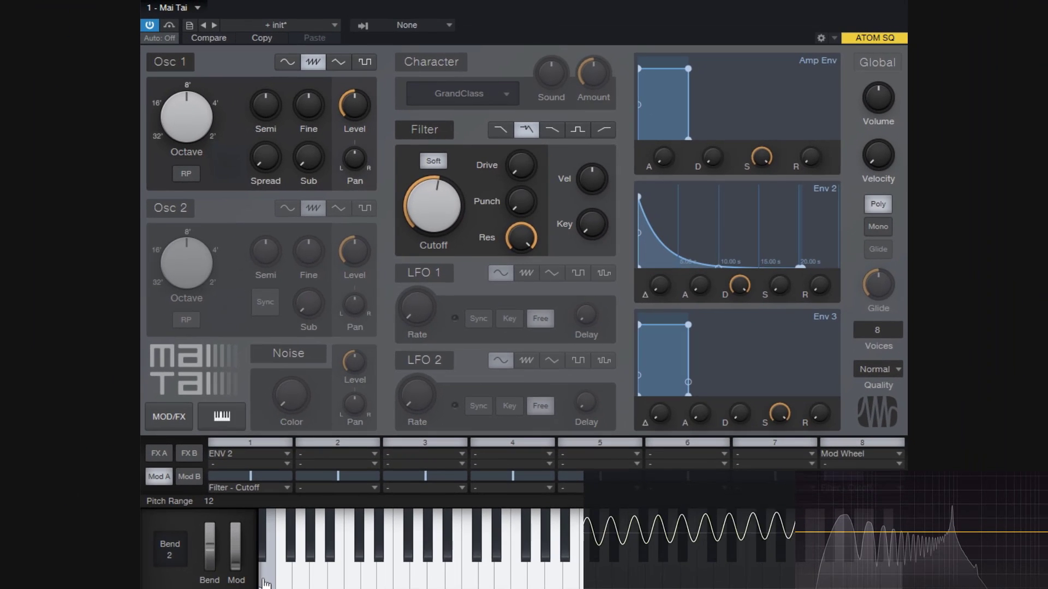
click(300, 573)
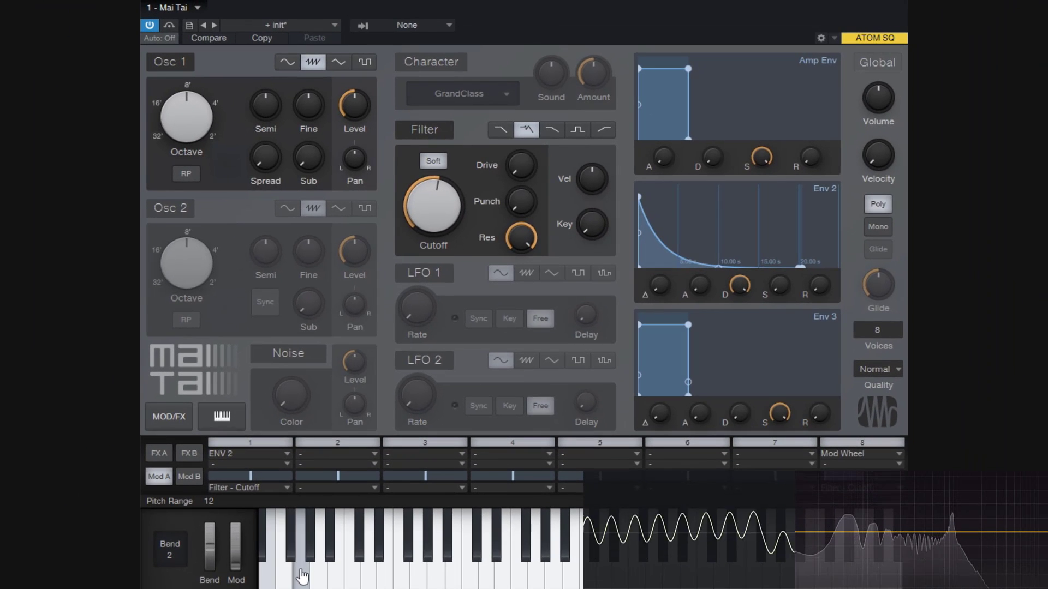
click(334, 576)
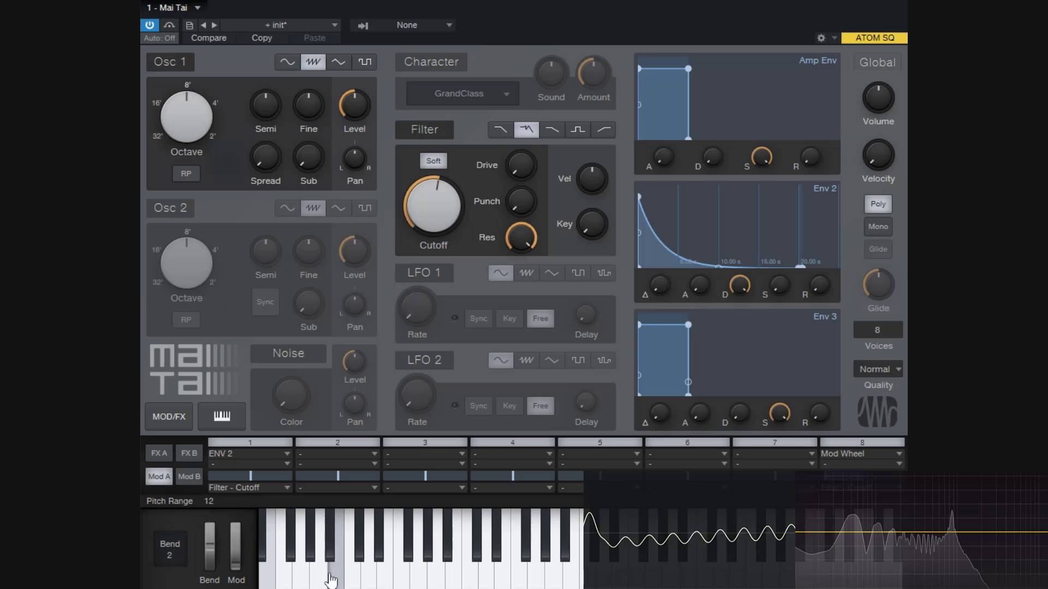
click(363, 582)
click(385, 584)
click(401, 585)
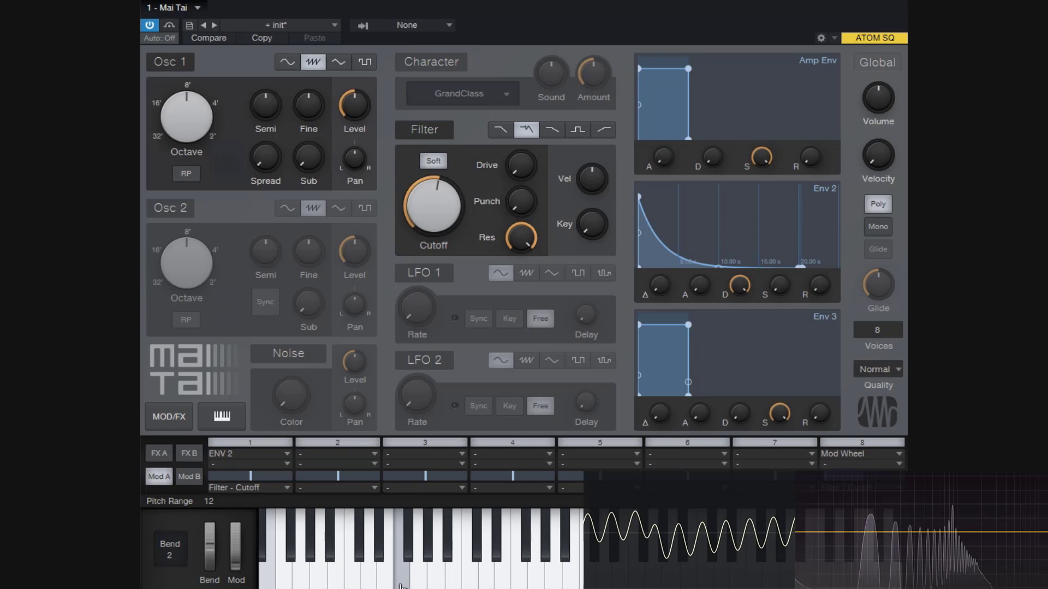
click(419, 585)
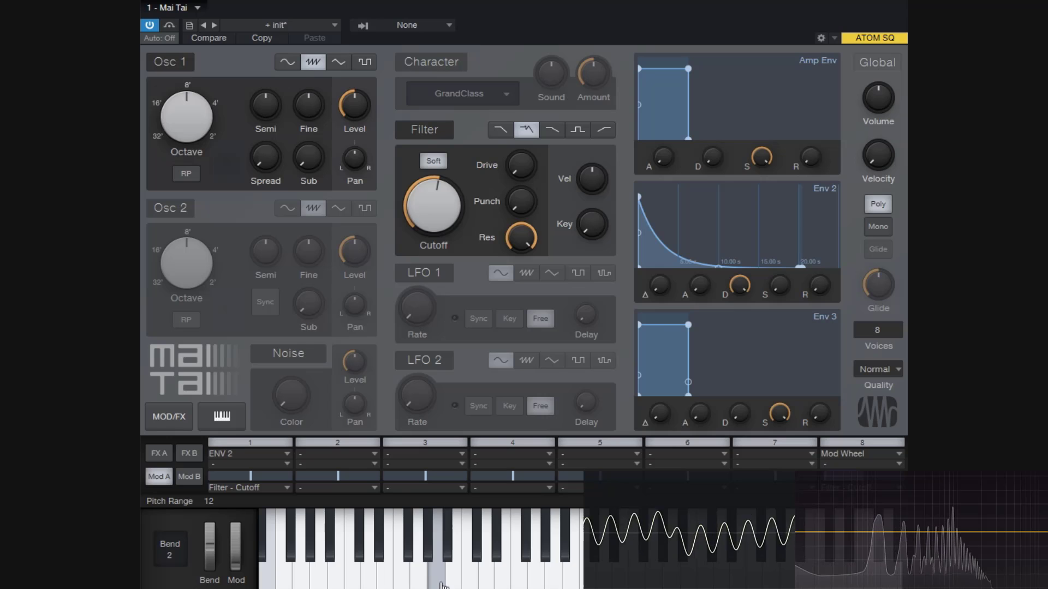
click(471, 585)
drag(476, 587, 553, 586)
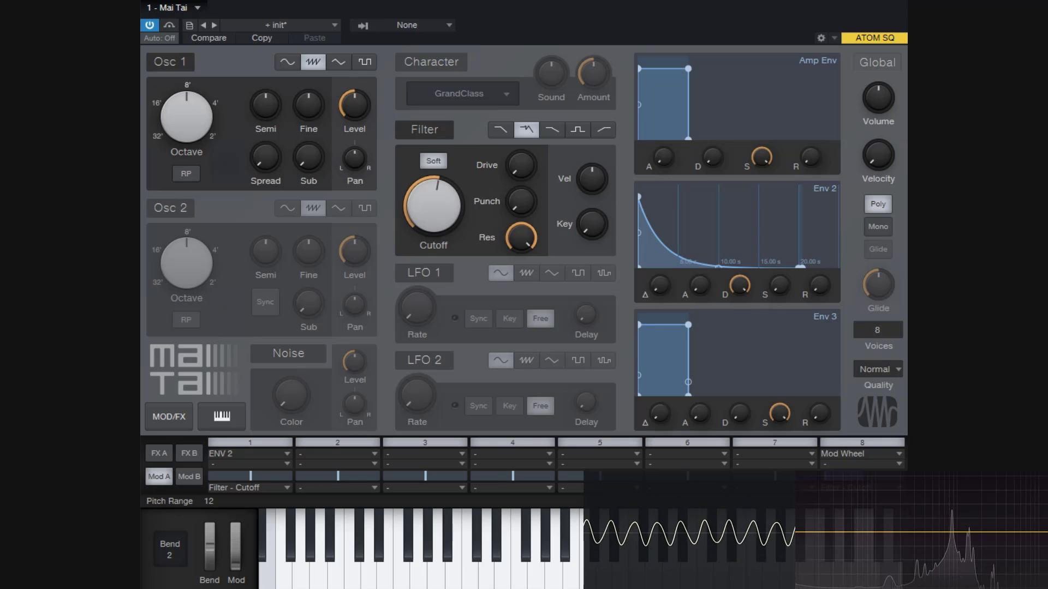
drag(431, 570, 311, 578)
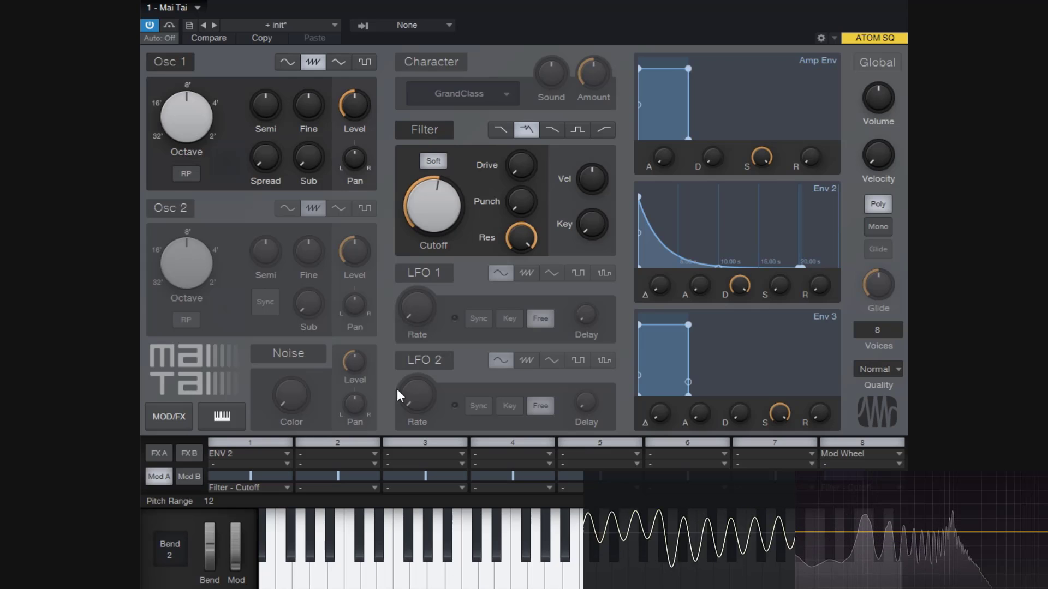
Raise the filter cutoff slightly and play from the lowest notes upward, still without key tracking.
drag(429, 220, 429, 212)
click(270, 573)
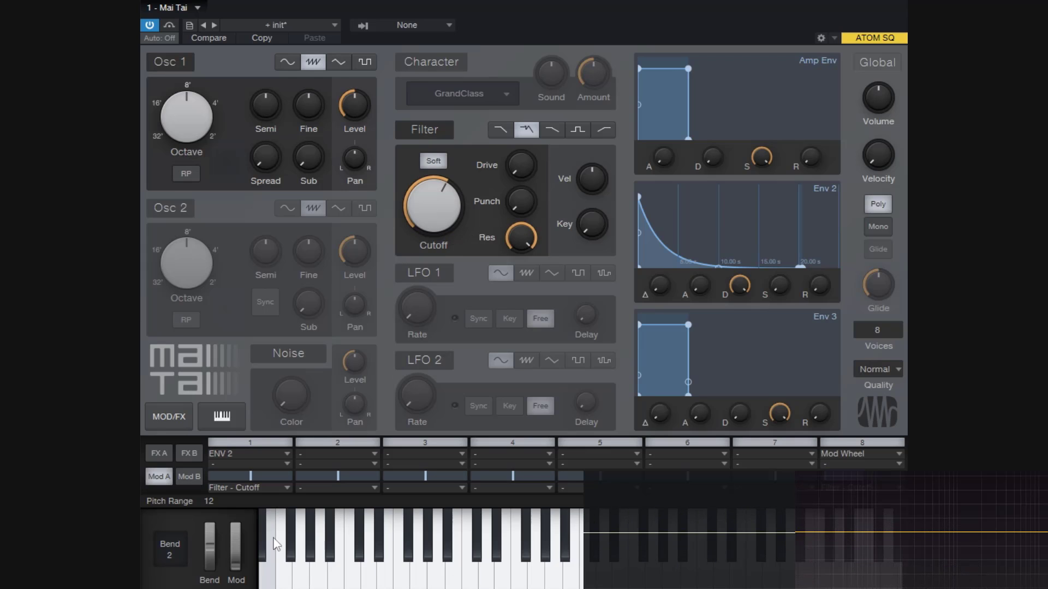
click(269, 573)
drag(271, 573, 545, 573)
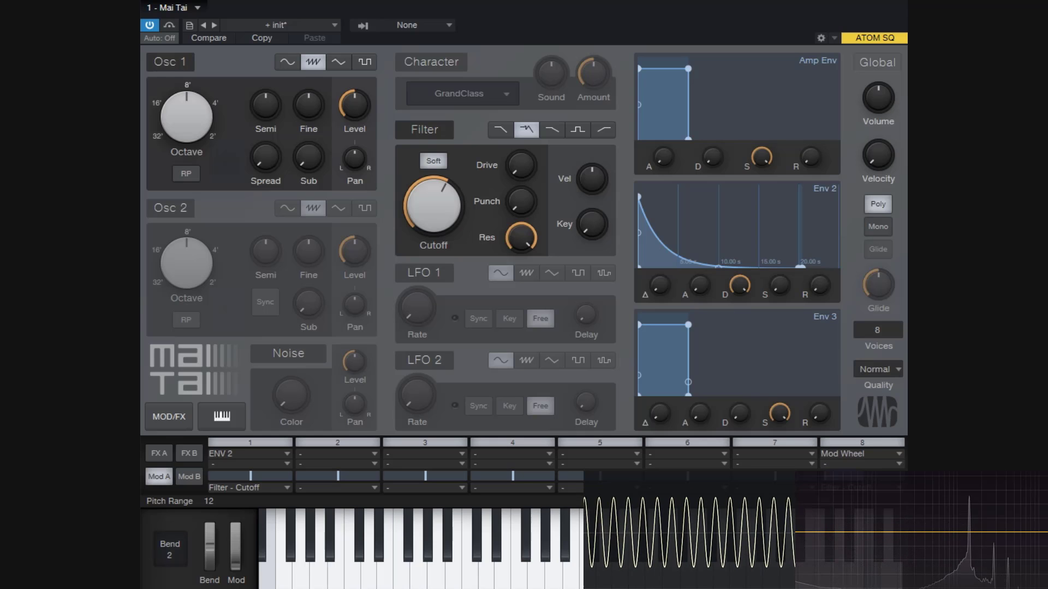
click(357, 579)
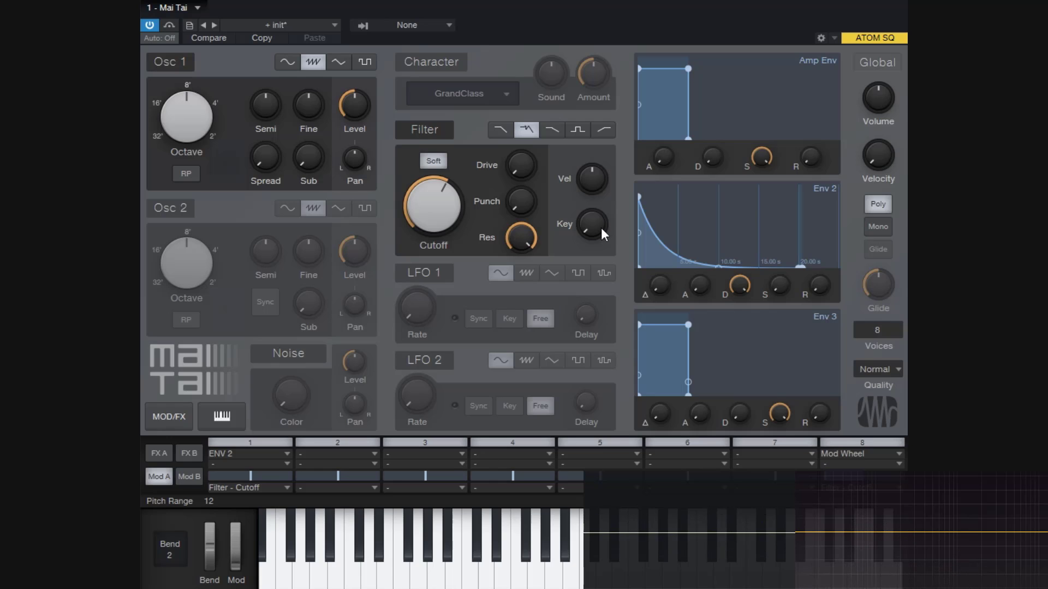
Set the filter's key tracking to 100% and play from the lowest notes up the keyboard.
mouse_move(602, 229)
mouse_move(444, 187)
drag(432, 216, 430, 182)
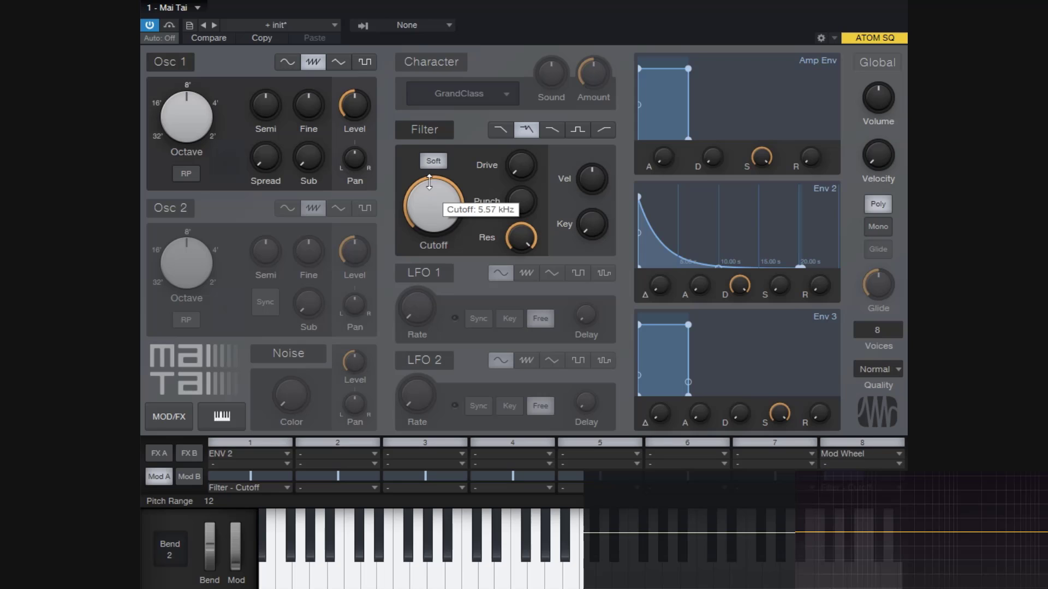
drag(430, 182, 441, 230)
drag(575, 224, 586, 5)
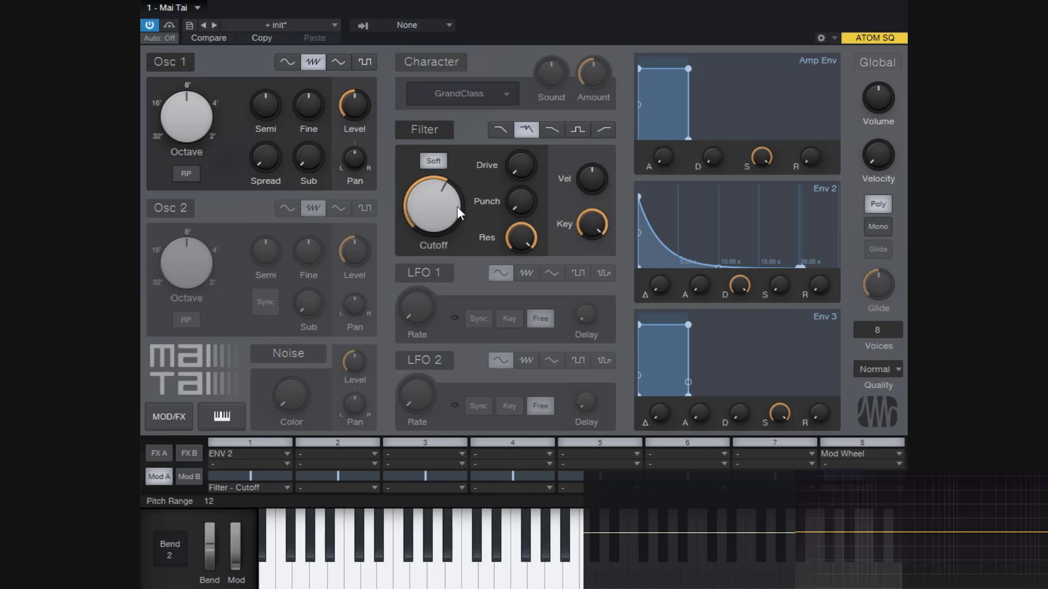
click(267, 583)
click(267, 583)
mouse_move(268, 584)
mouse_down()
mouse_move(553, 585)
mouse_move(439, 578)
mouse_move(510, 579)
mouse_up()
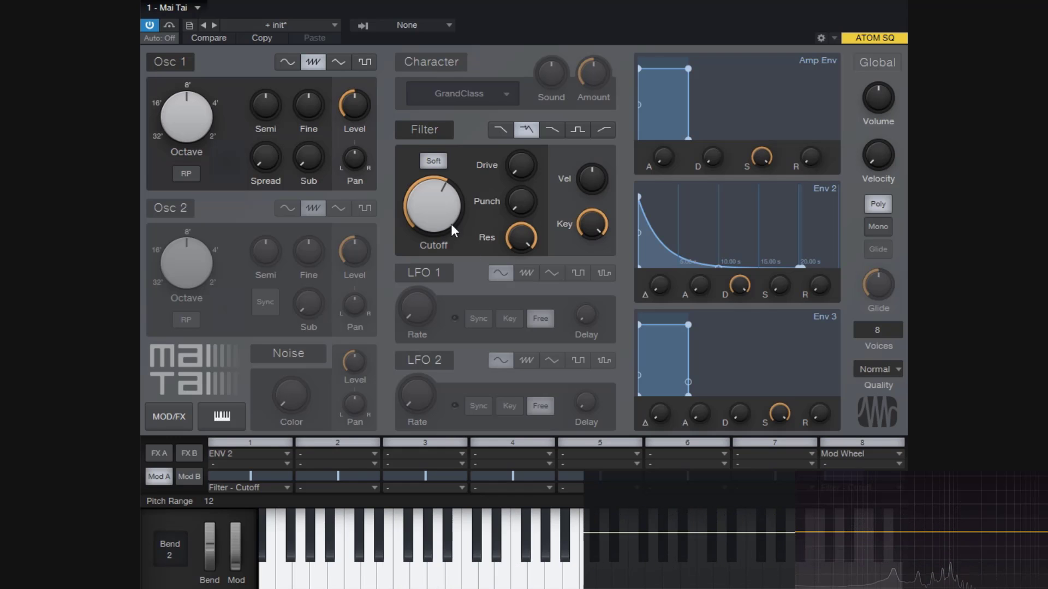
Lower the cutoff slightly and compare notes across the keyboard with full key tracking and with key tracking at zero.
mouse_move(447, 216)
mouse_down()
mouse_move(435, 232)
mouse_move(437, 183)
mouse_move(442, 213)
mouse_up()
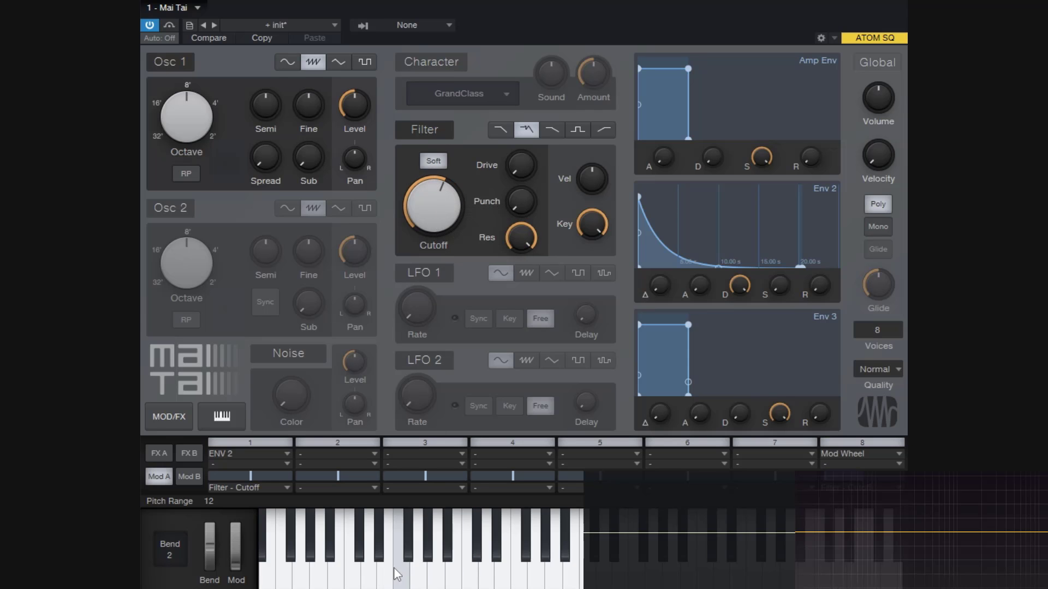
drag(397, 574, 874, 582)
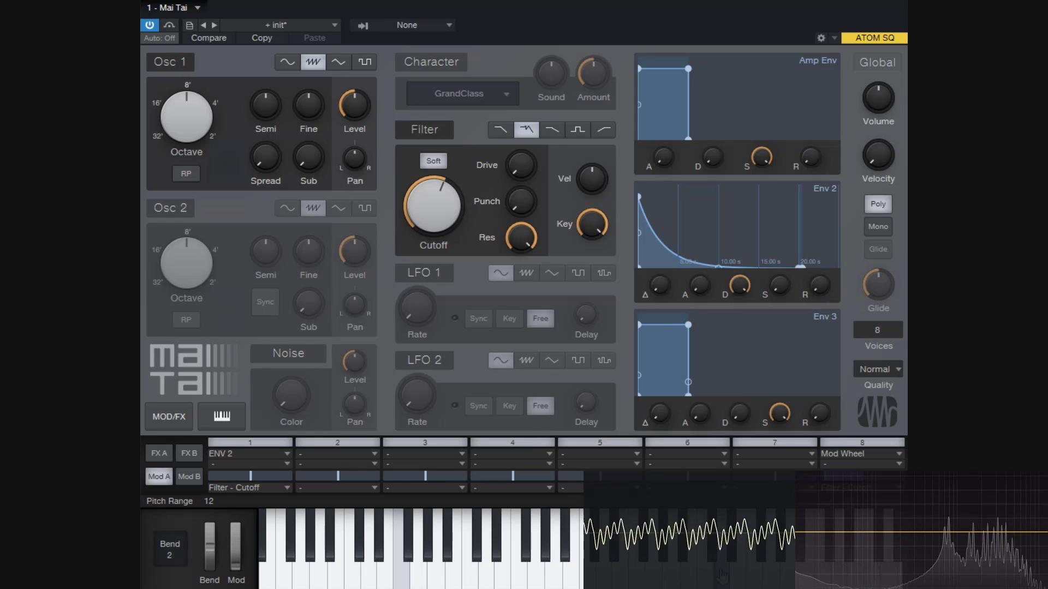
drag(593, 225, 597, 480)
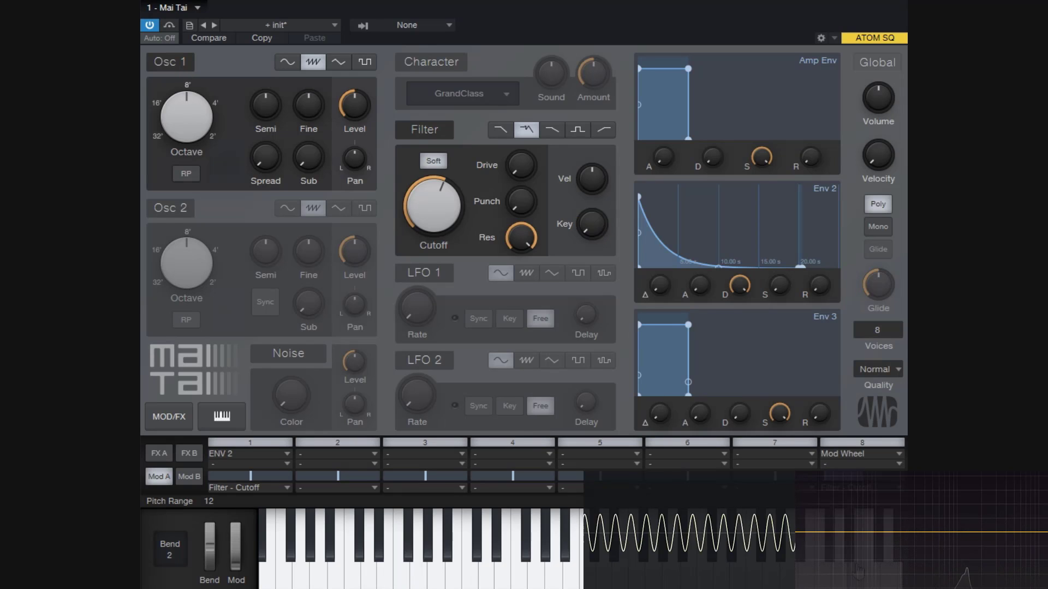
drag(860, 572, 826, 577)
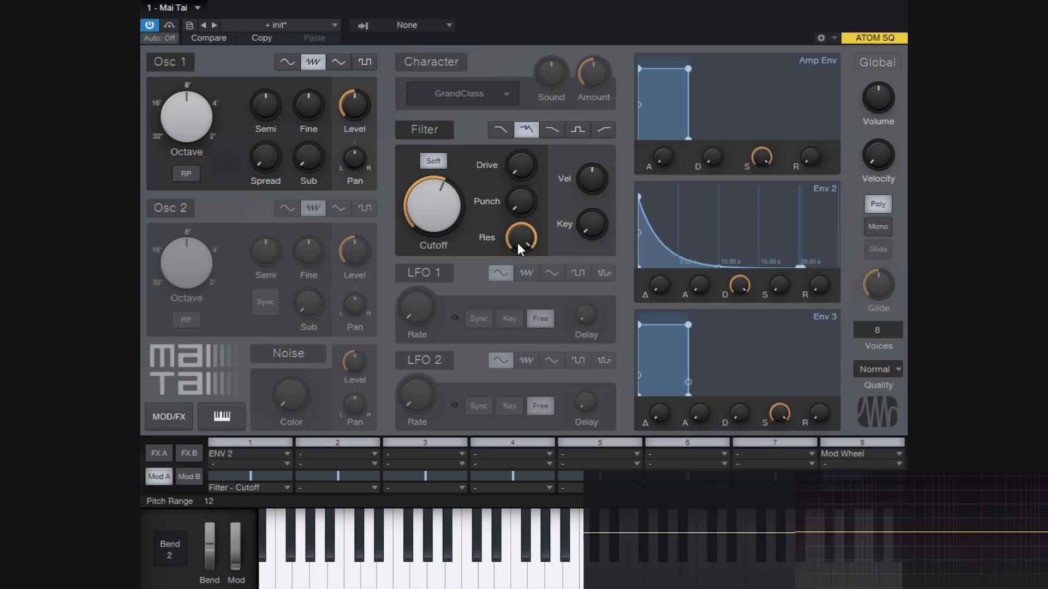
drag(825, 566, 429, 567)
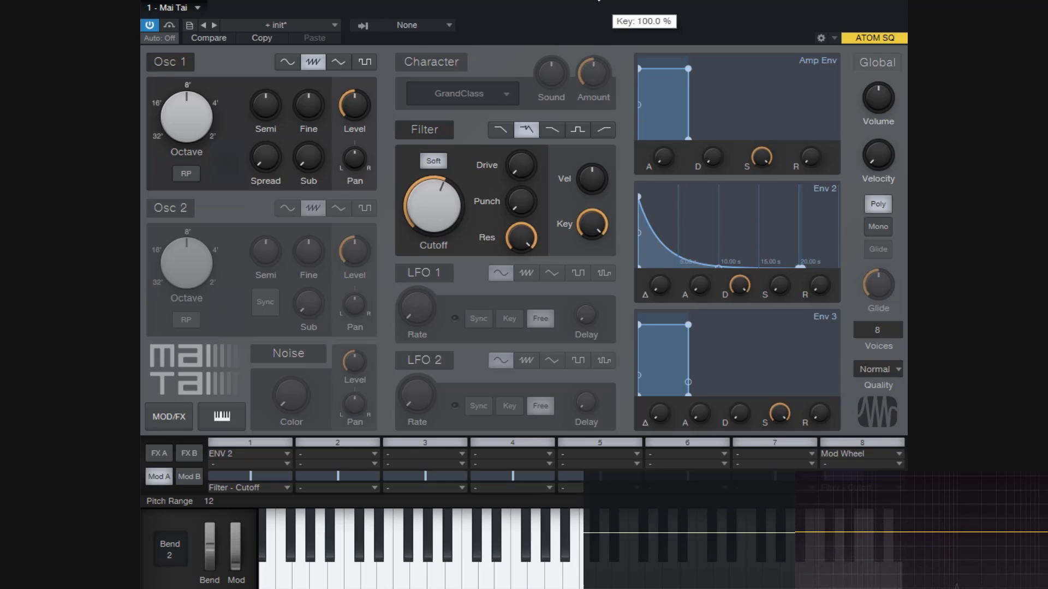
Set key tracking back to 100% and play rising notes, including a high note with the cutoff lowered to about 778 Hz.
drag(591, 224, 592, 202)
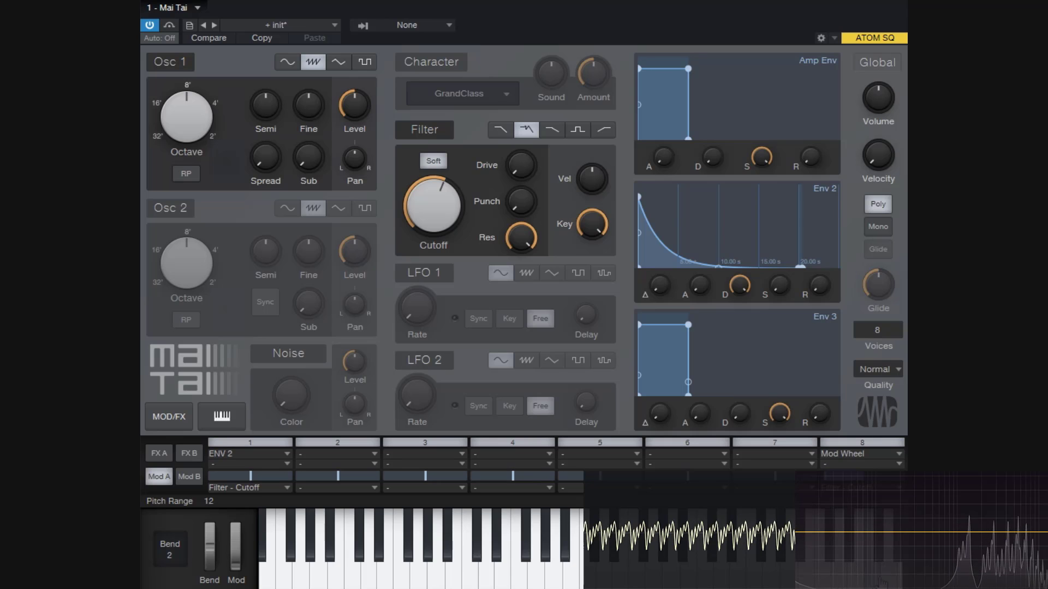
mouse_move(536, 573)
mouse_down()
mouse_move(504, 583)
mouse_move(335, 580)
mouse_move(802, 573)
mouse_up()
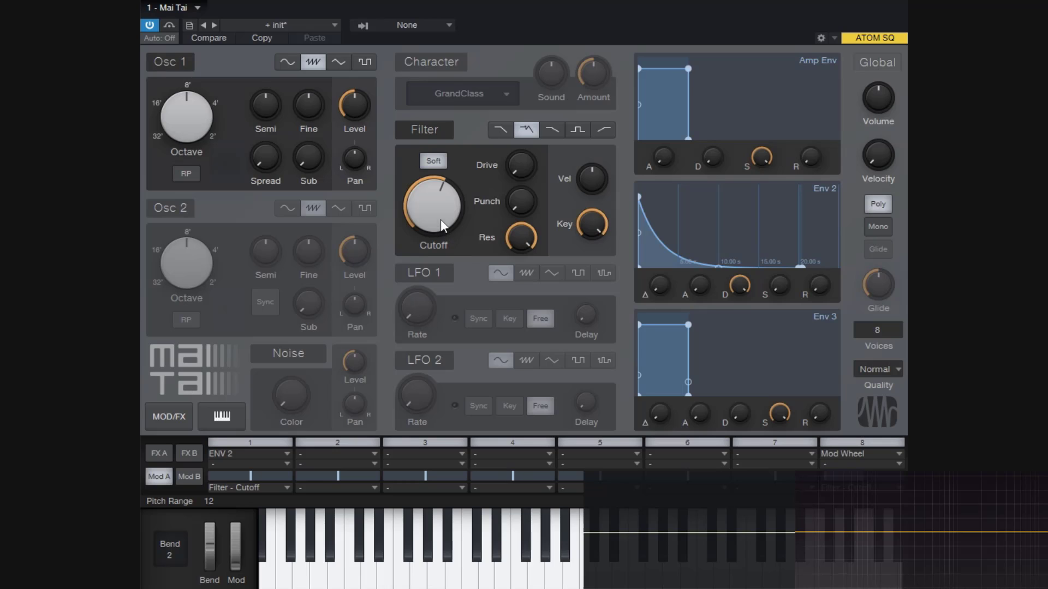
drag(440, 220, 436, 221)
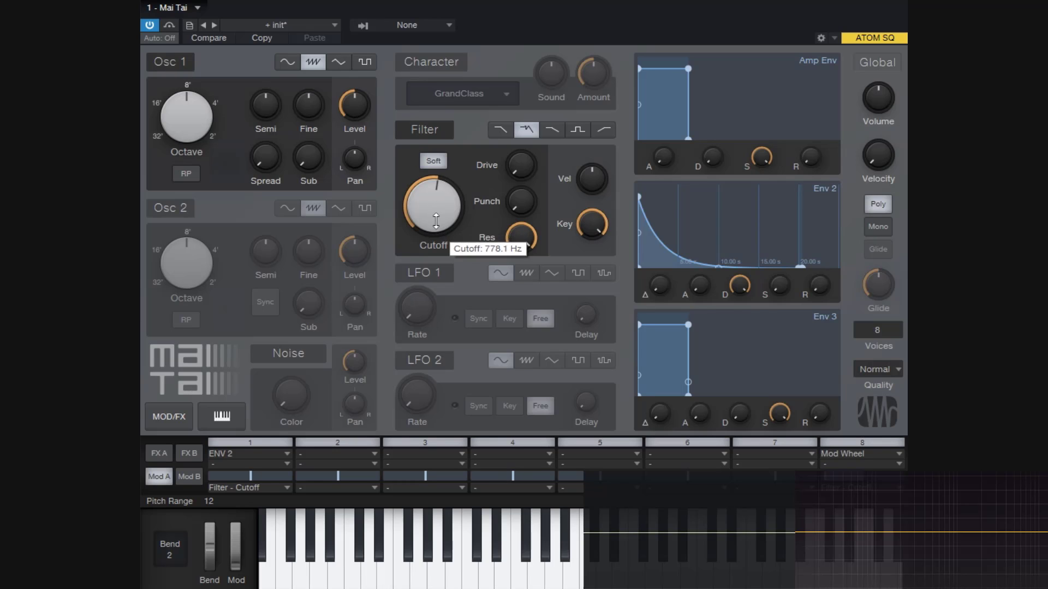
click(870, 581)
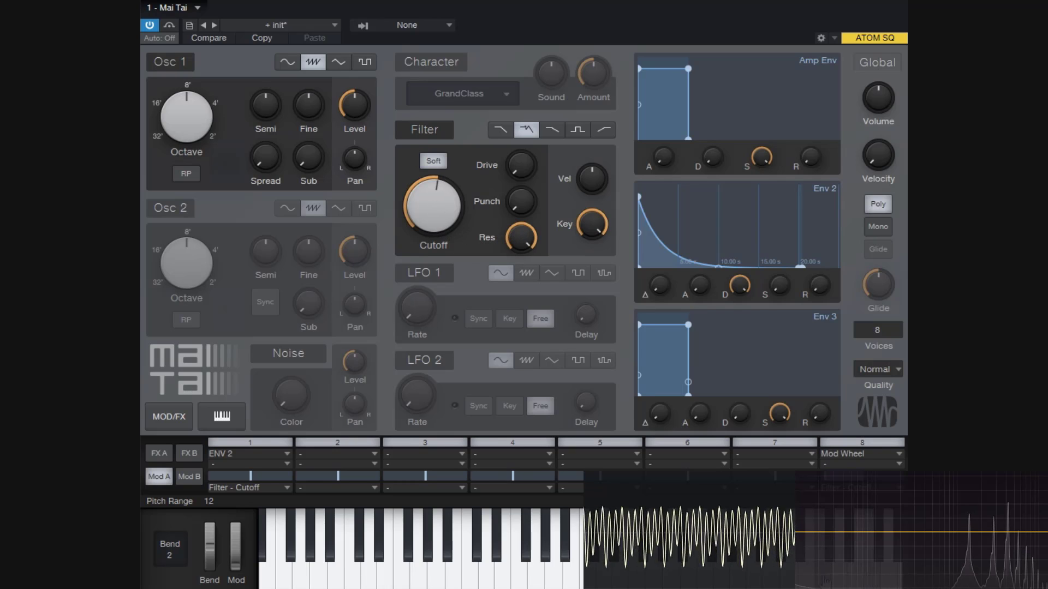
Reduce the filter's resonance and key tracking to zero and play notes across the lower keyboard.
drag(528, 245, 552, 316)
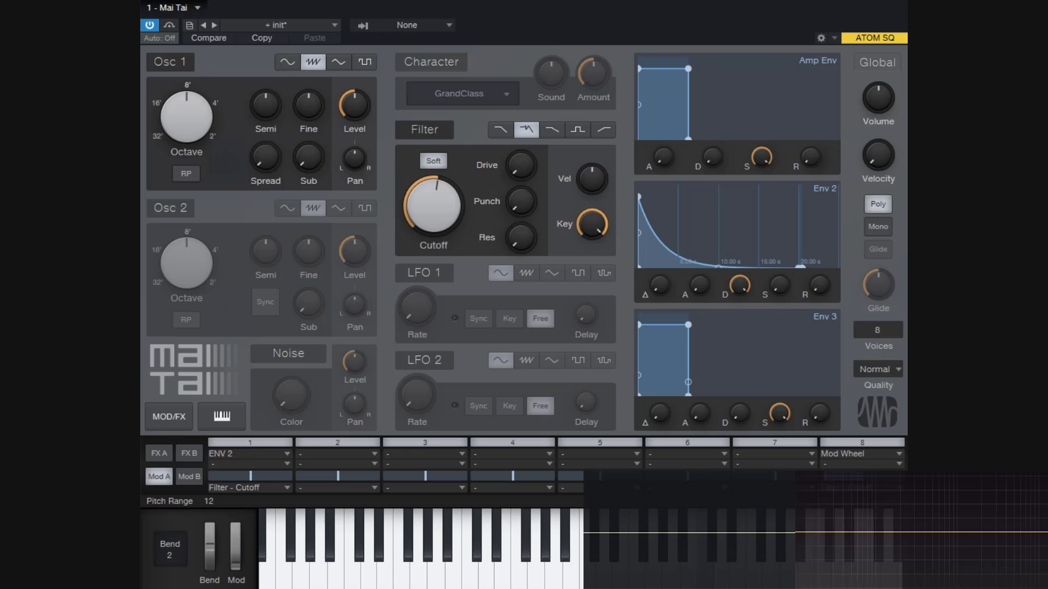
drag(605, 231, 625, 503)
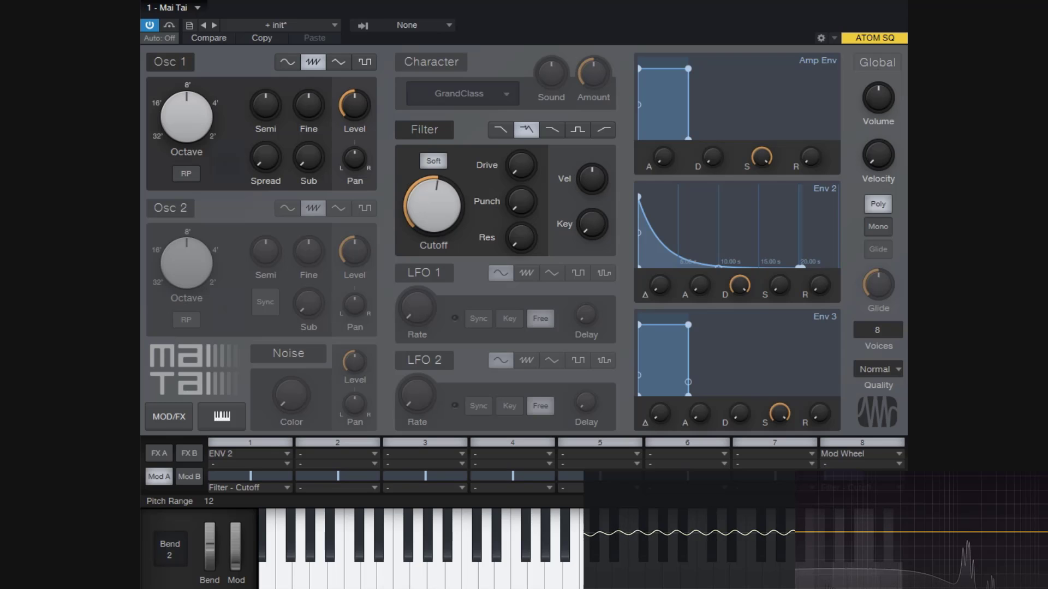
click(373, 571)
click(401, 570)
drag(401, 573, 367, 576)
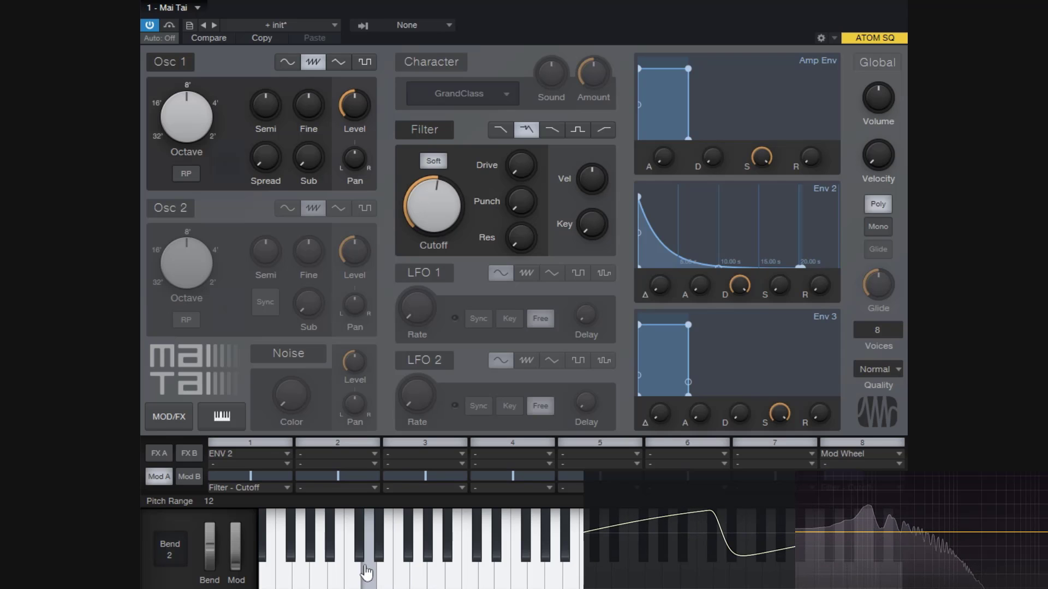
drag(267, 568, 407, 582)
Play notes toward the high end with key tracking at 100% and no resonance, then return key tracking to zero.
drag(594, 227, 599, 2)
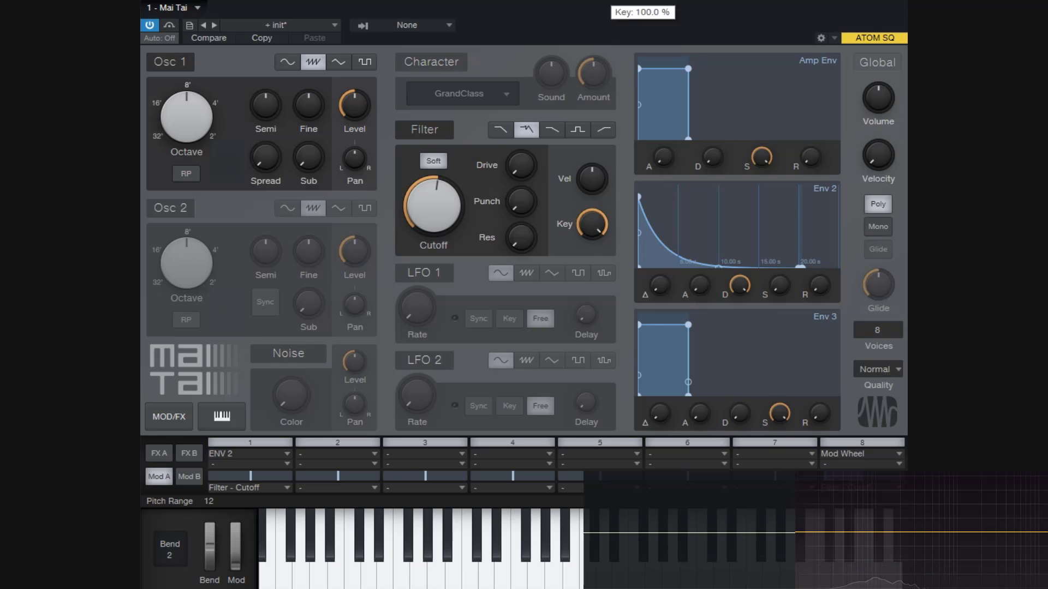
click(876, 582)
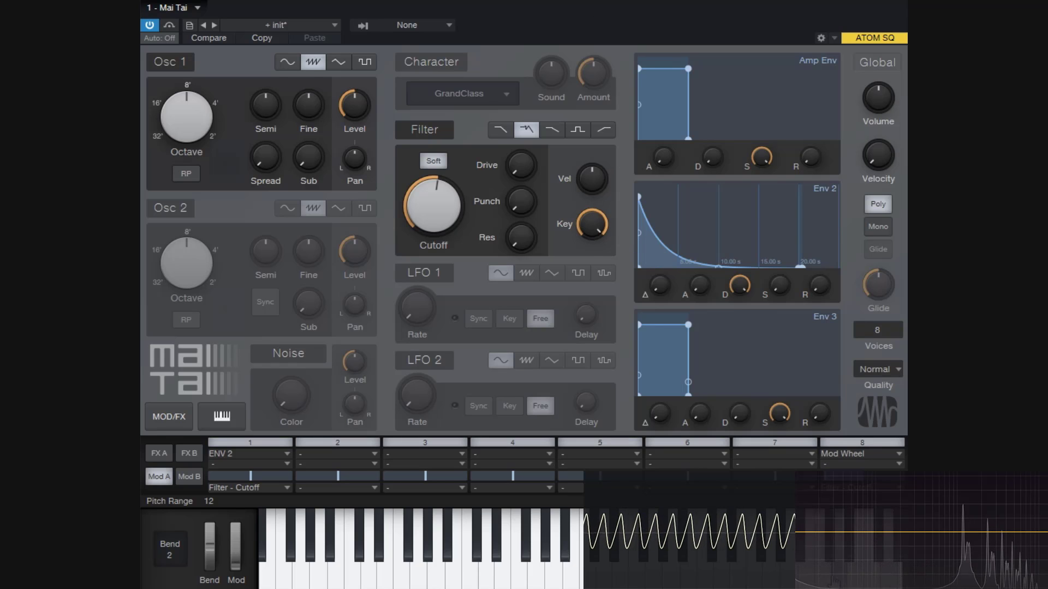
click(465, 579)
mouse_move(465, 579)
mouse_down()
mouse_move(409, 577)
mouse_move(824, 579)
mouse_up()
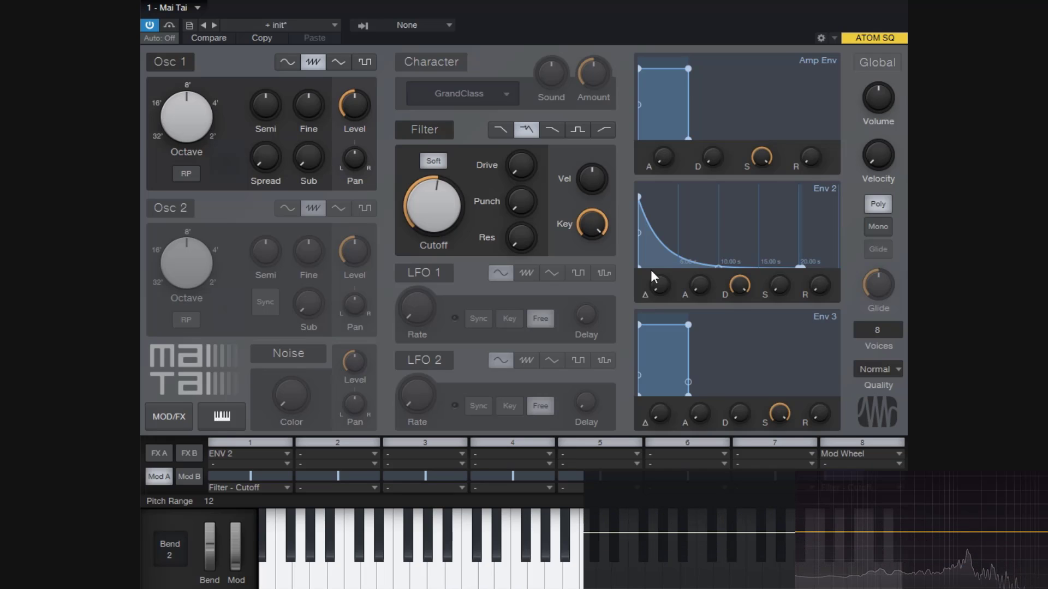
drag(591, 224, 621, 386)
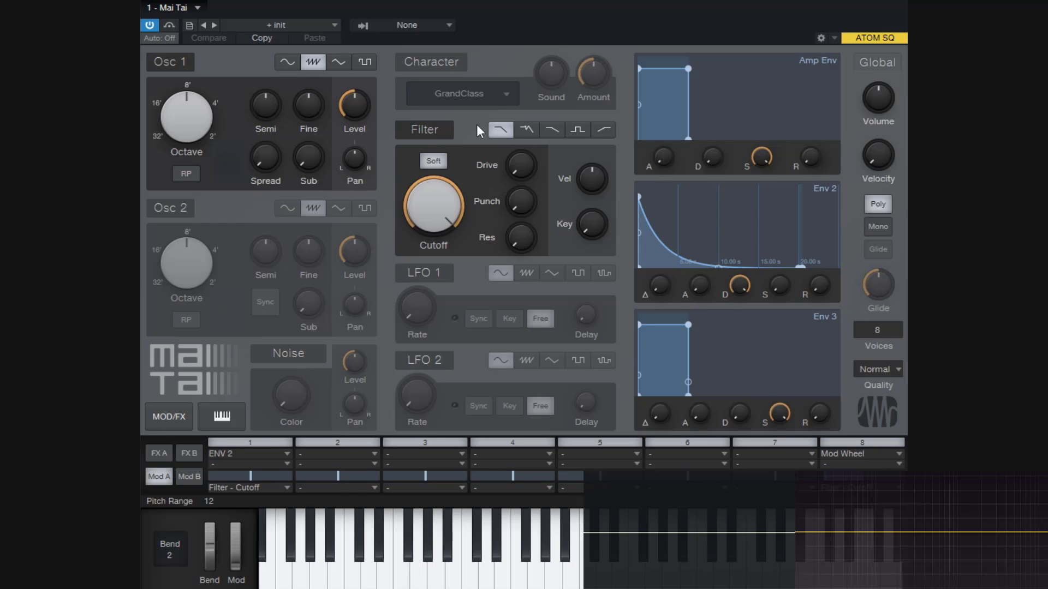
Lower the init patch's filter cutoff to just above its midpoint and raise the resonance to about a quarter.
mouse_move(524, 183)
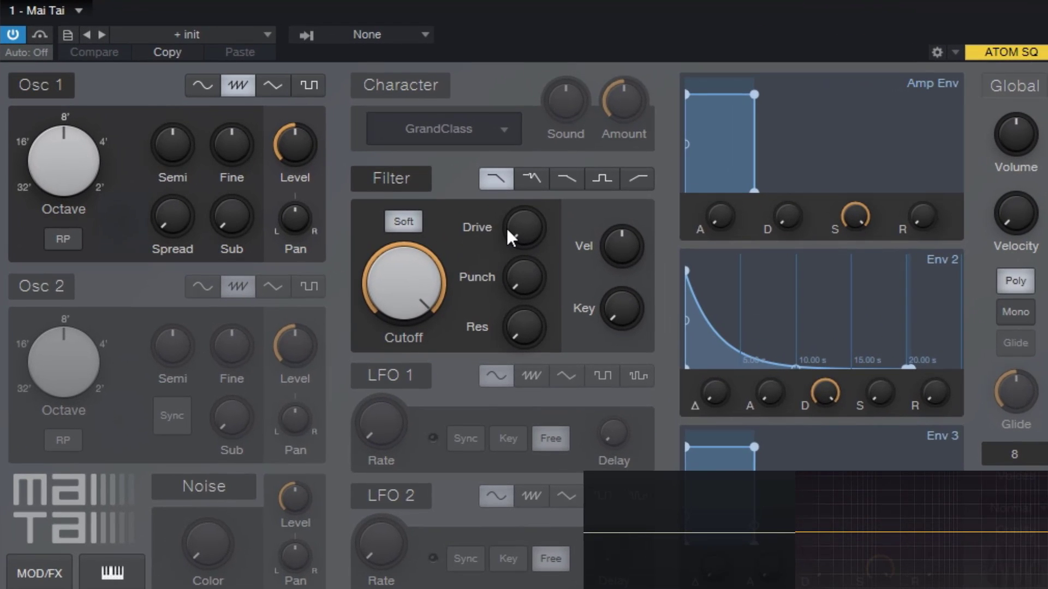
drag(423, 286, 425, 376)
drag(523, 329, 519, 304)
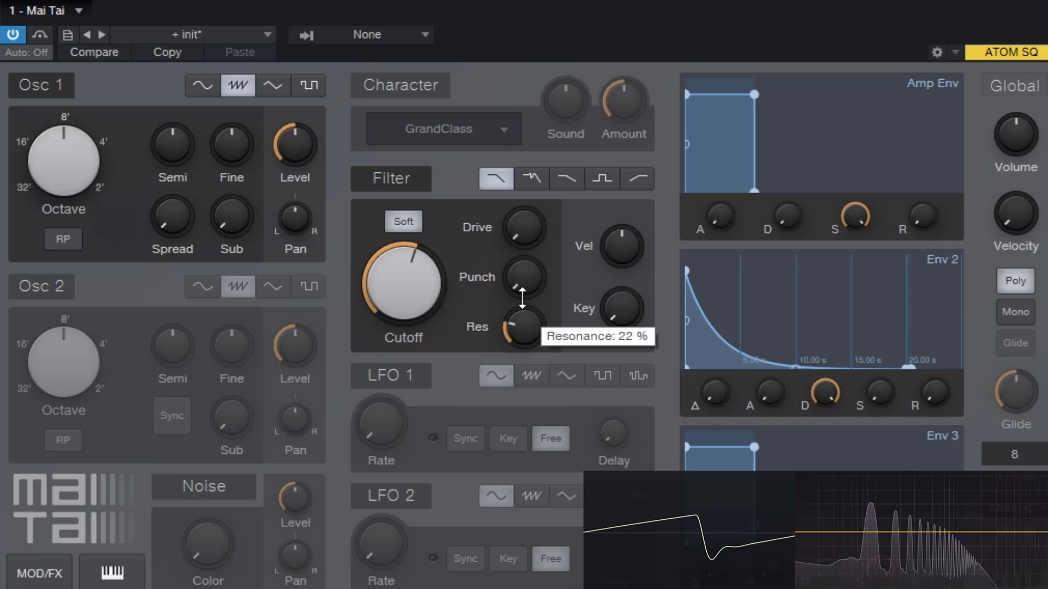
Switch the filter to its second low-pass type and raise Drive first slightly, then to its maximum.
click(532, 179)
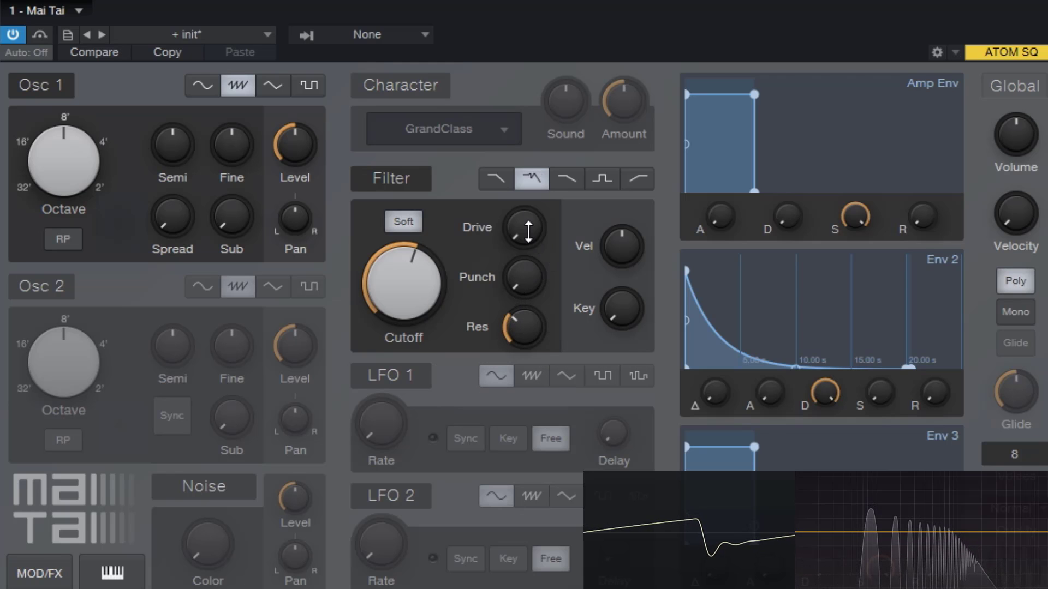
drag(529, 231, 595, 284)
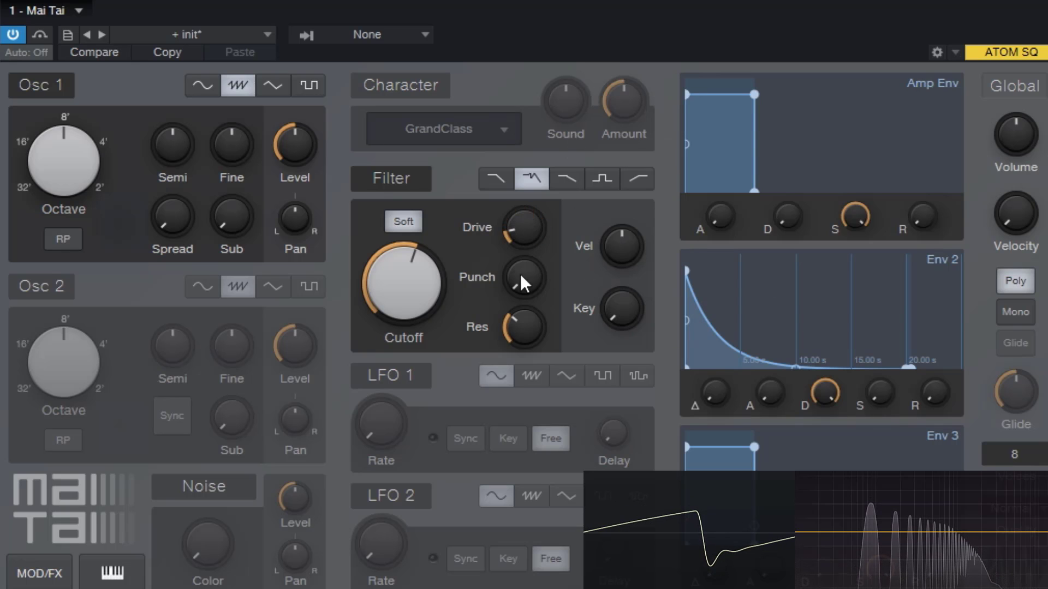
drag(523, 229, 578, 13)
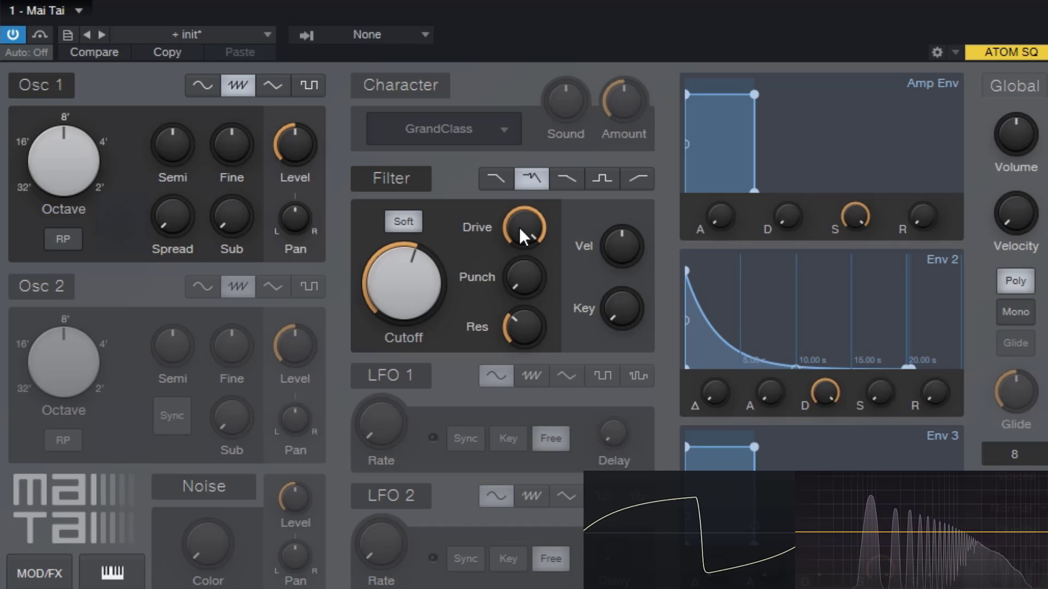
Return the filter's Drive to zero, with cutoff set to about 80% and resonance to about 60%.
mouse_move(522, 229)
drag(527, 203, 527, 229)
mouse_move(527, 313)
drag(402, 280, 541, 466)
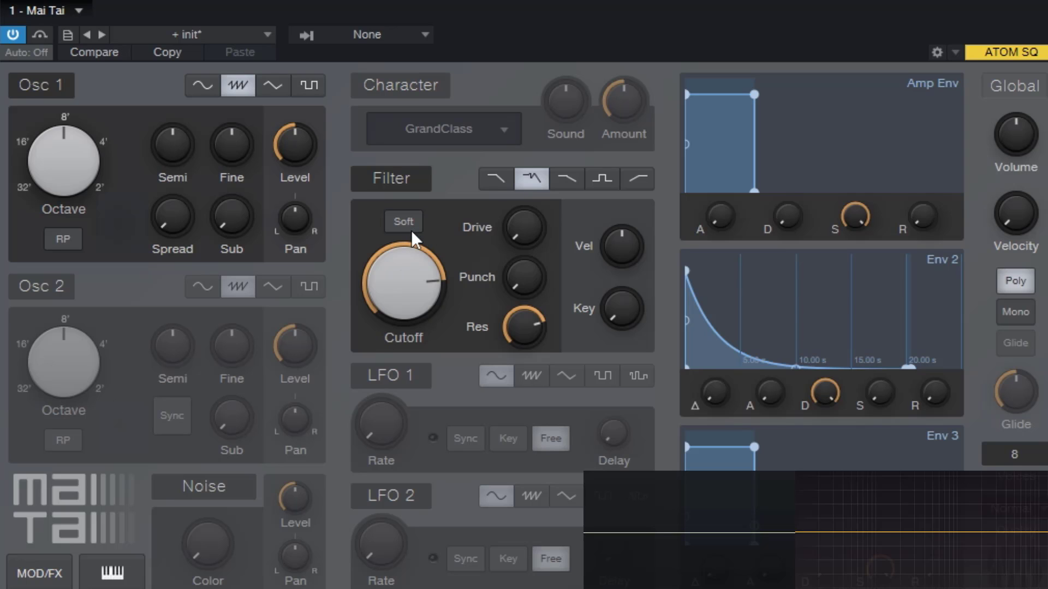
drag(526, 327, 546, 374)
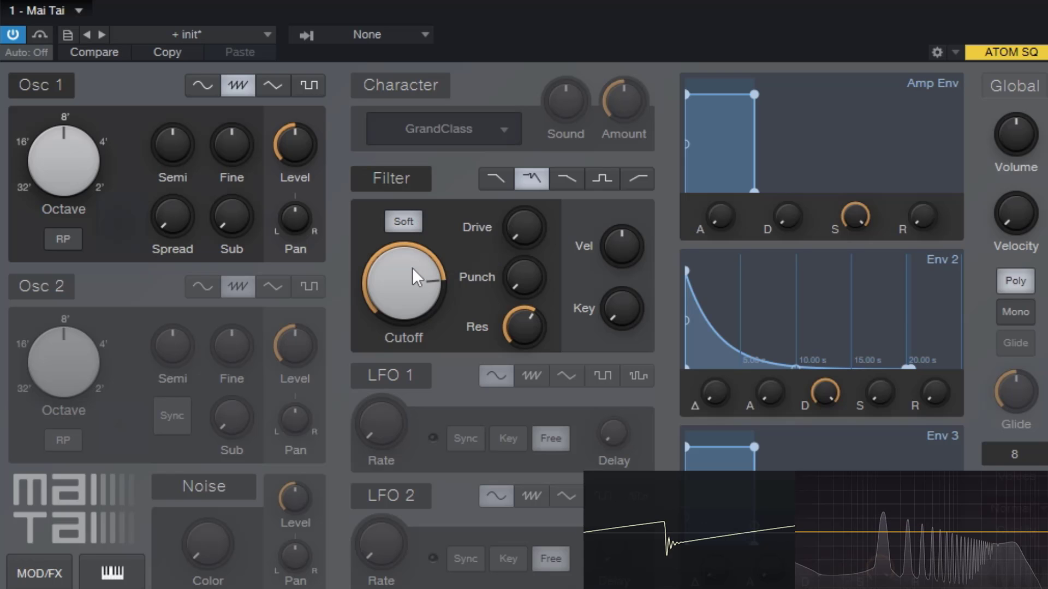
Switch off the filter's Soft option with the cutoff lowered to just above its midpoint, then raise the cutoff to about 85%.
drag(411, 268, 411, 310)
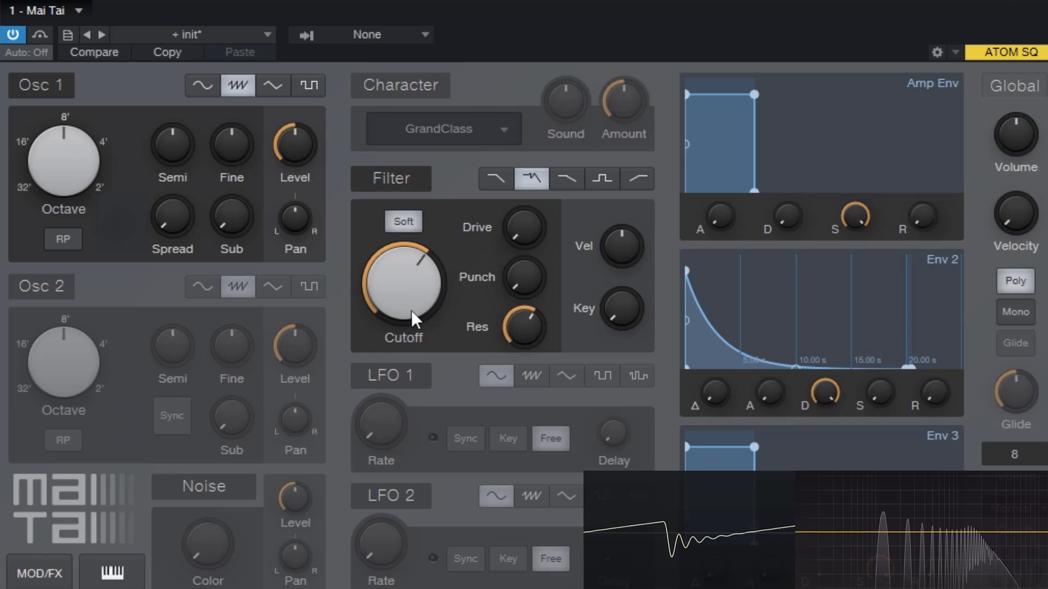
click(411, 224)
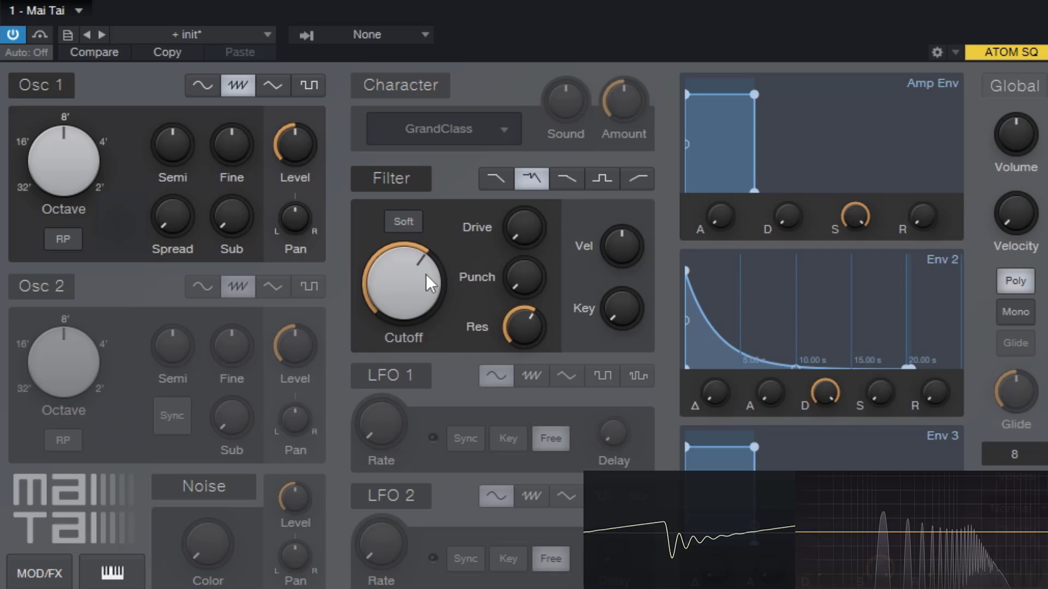
drag(428, 273, 413, 248)
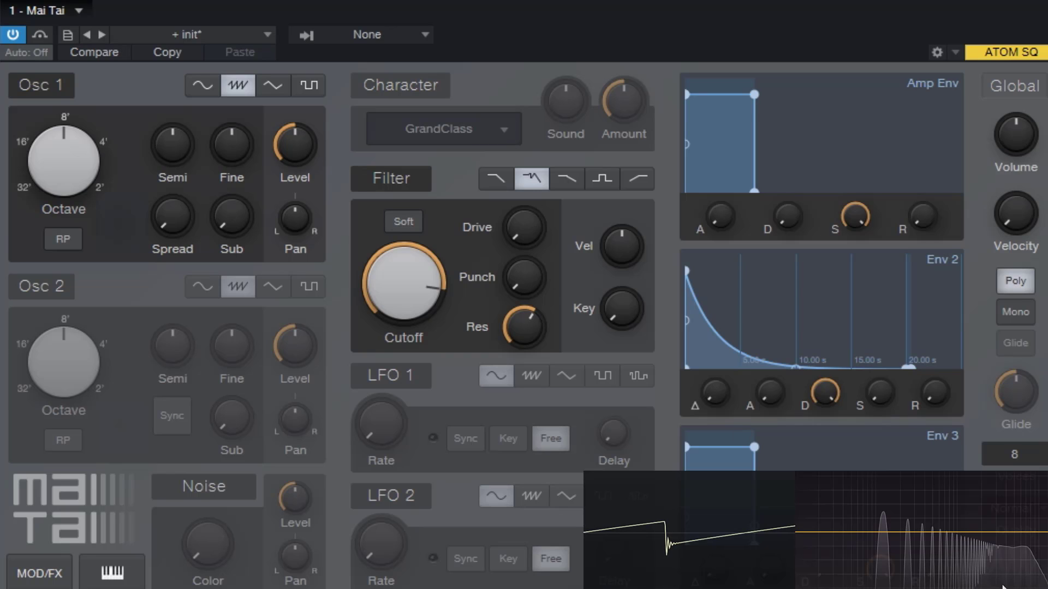
Raise the filter's Drive to about 30% and toggle Soft on and off to compare the sound.
drag(522, 228, 516, 165)
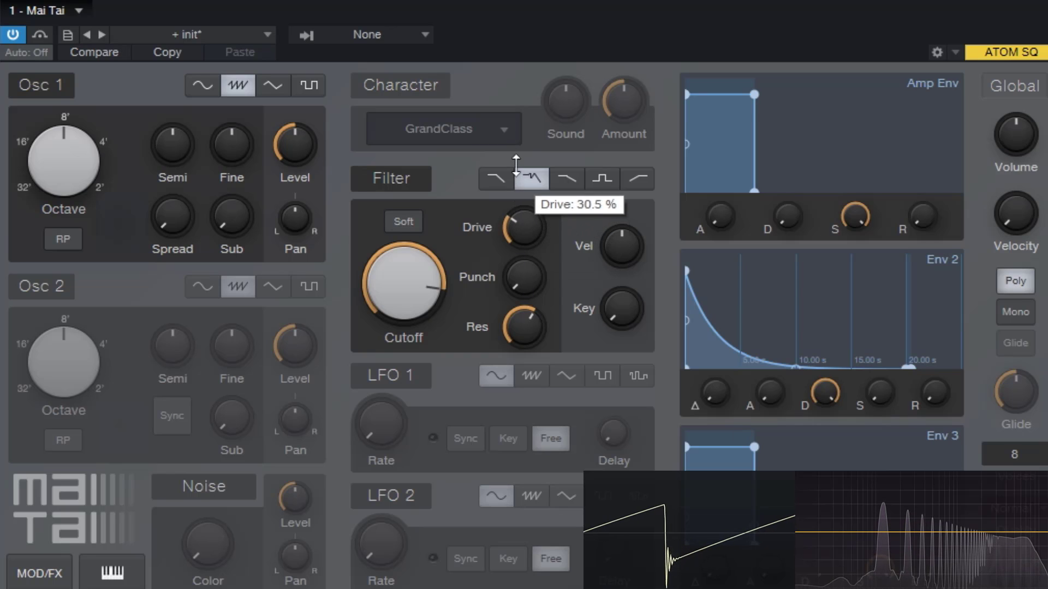
click(401, 225)
click(402, 227)
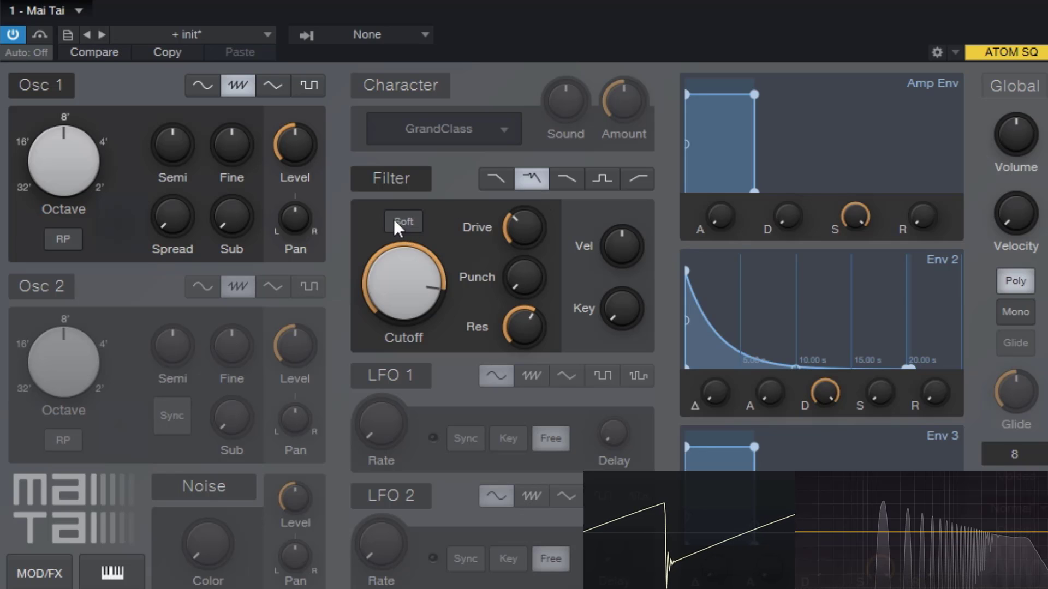
Lower the filter's cutoff to roughly two thirds of its range and raise the resonance to about three quarters.
drag(404, 276, 420, 388)
drag(516, 324, 516, 312)
drag(405, 301, 405, 292)
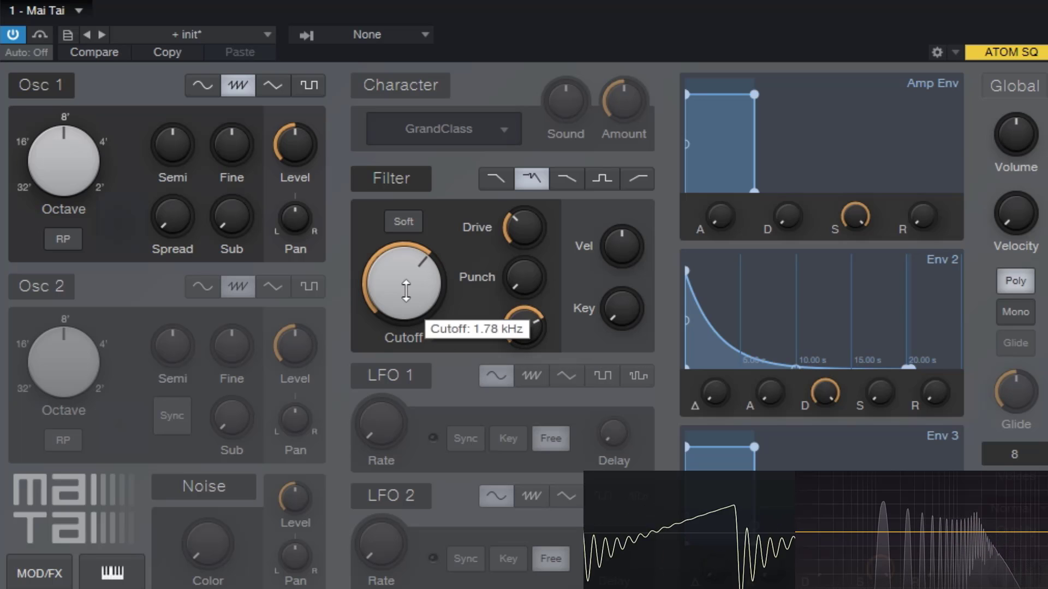
Toggle the filter's Soft option repeatedly to compare the driven, resonant sound, ending with it off.
click(401, 224)
click(402, 223)
click(403, 224)
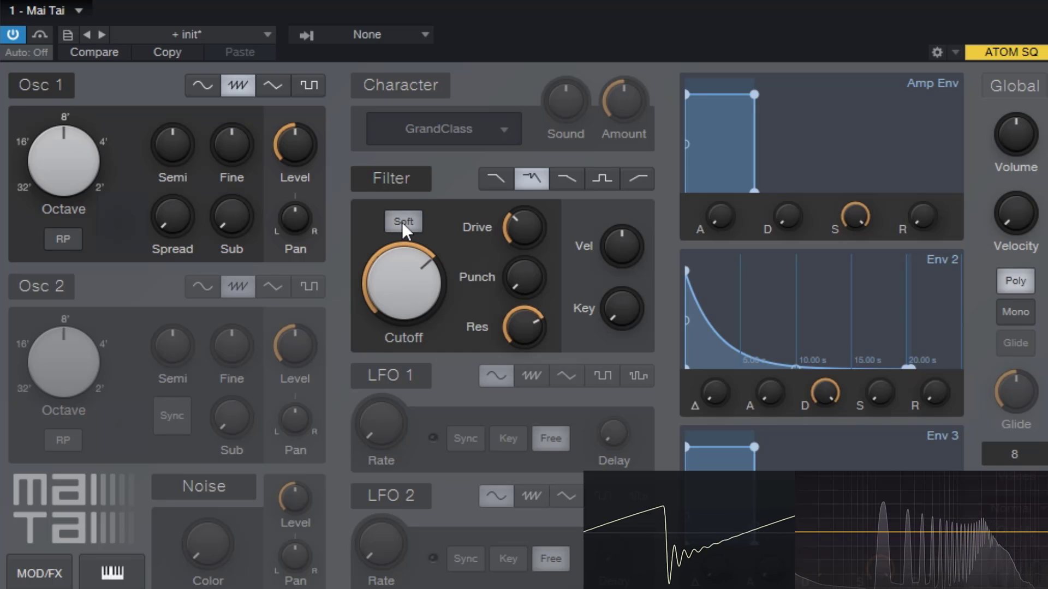
click(403, 224)
click(403, 224)
click(403, 223)
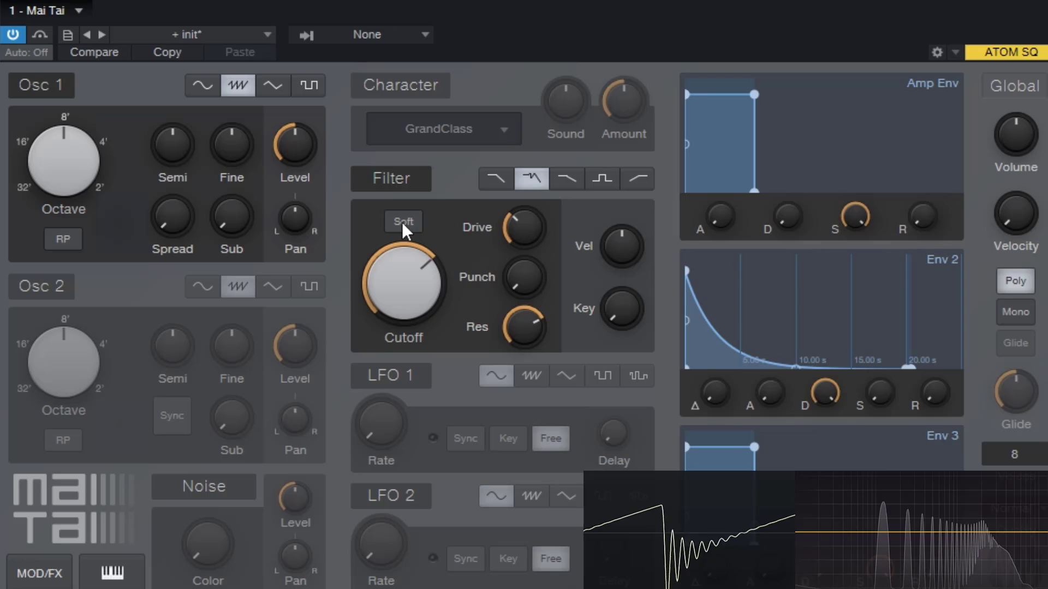
click(403, 223)
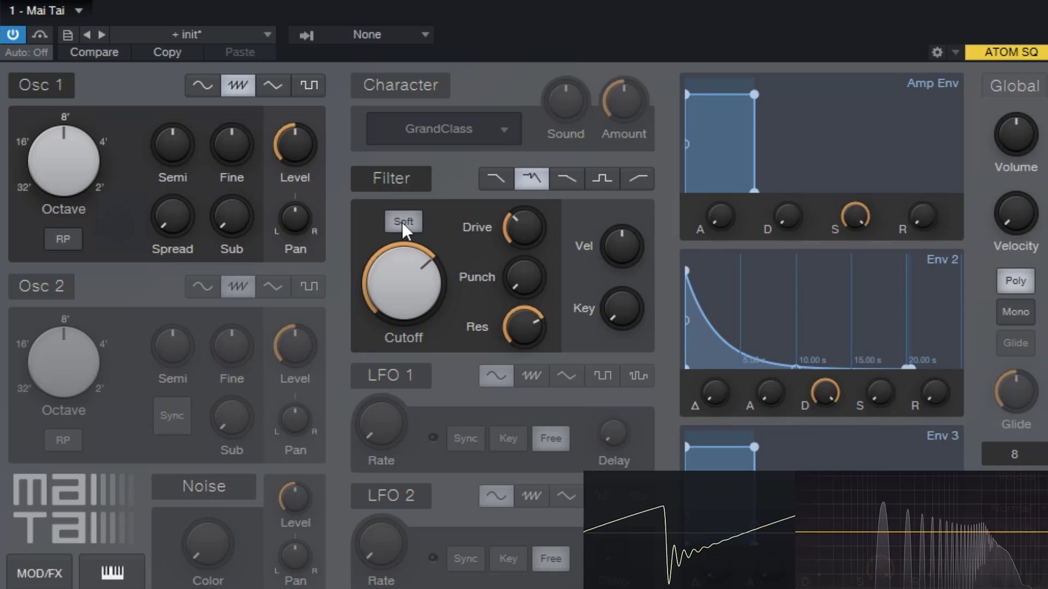
click(403, 222)
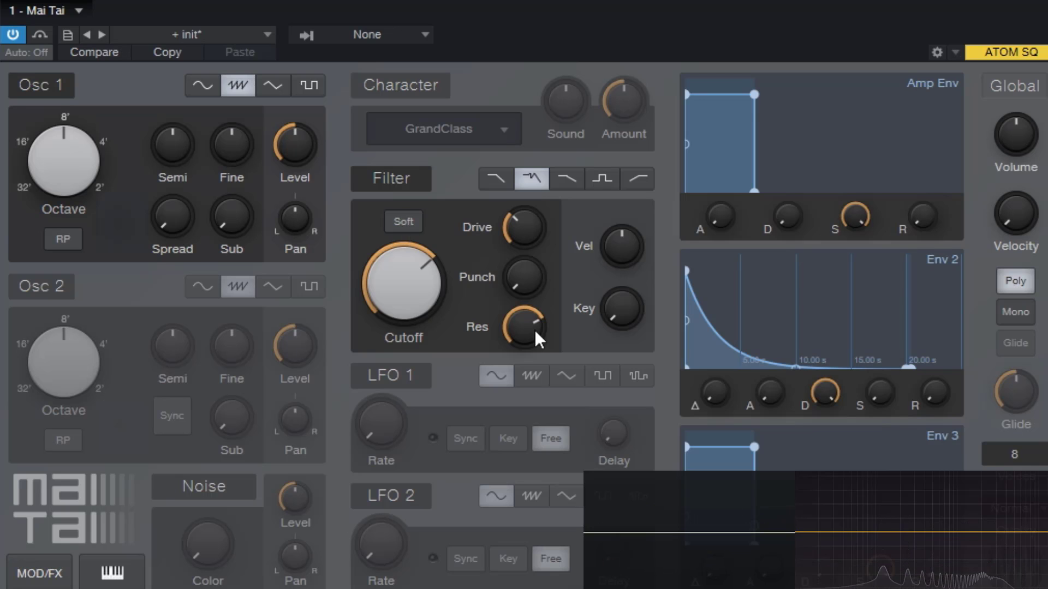
Reduce the filter's Drive and resonance to zero and leave the cutoff at about 70%.
drag(530, 230, 513, 330)
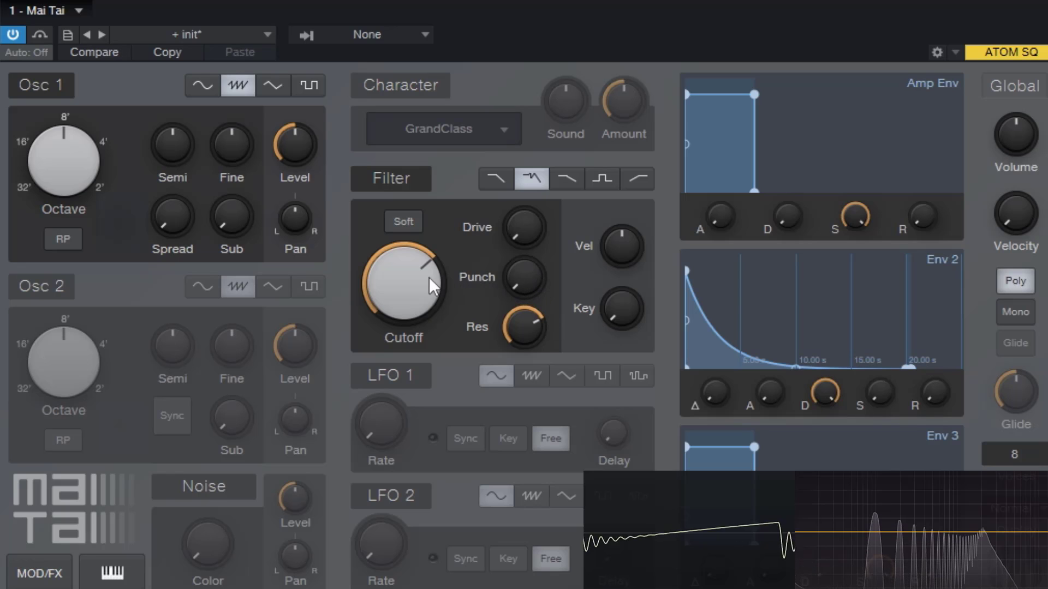
drag(536, 329, 545, 579)
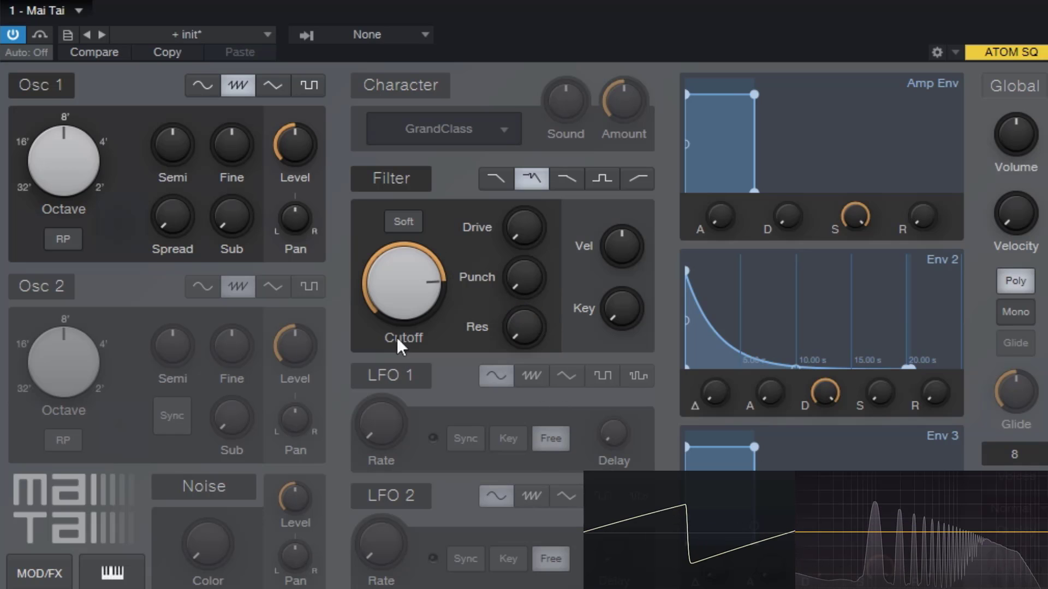
drag(413, 309, 423, 332)
drag(412, 296, 419, 317)
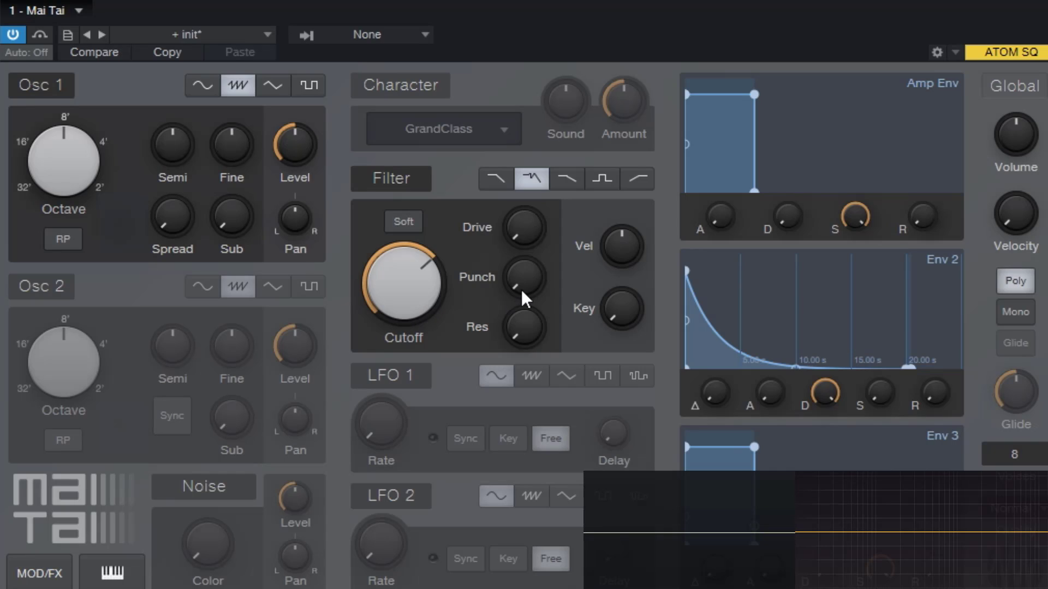
Raise the filter's Punch to its maximum and open the cutoff to about 80%.
mouse_move(522, 287)
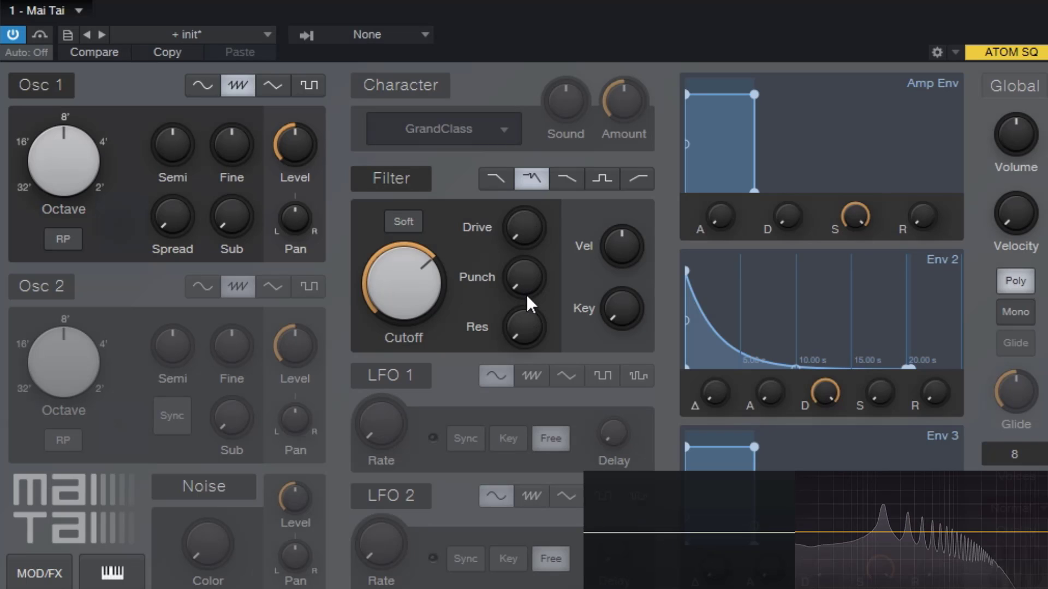
scroll(406, 307, up, 2)
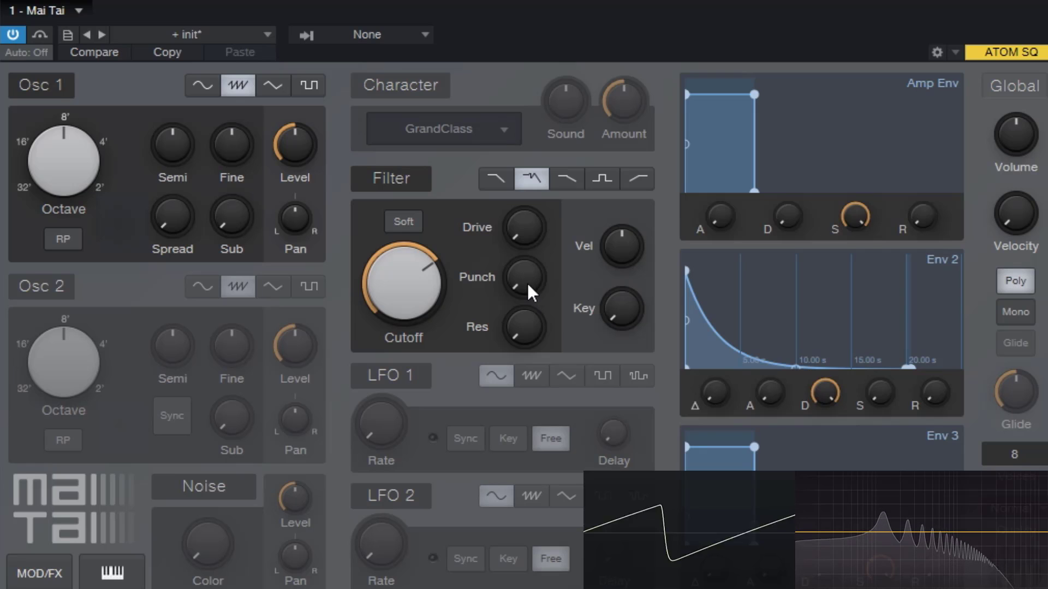
drag(528, 283, 538, 82)
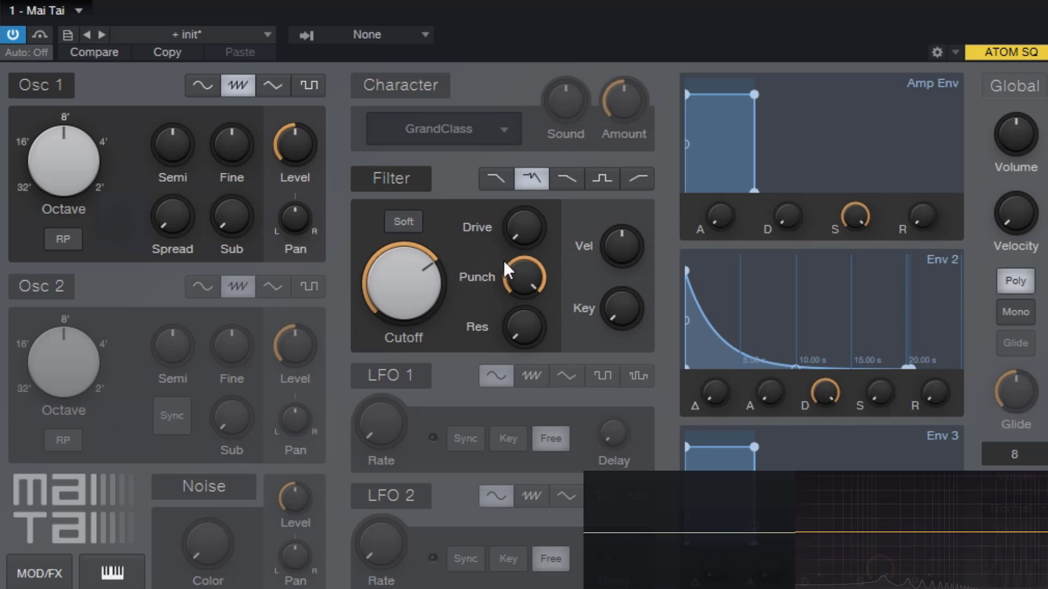
mouse_move(530, 290)
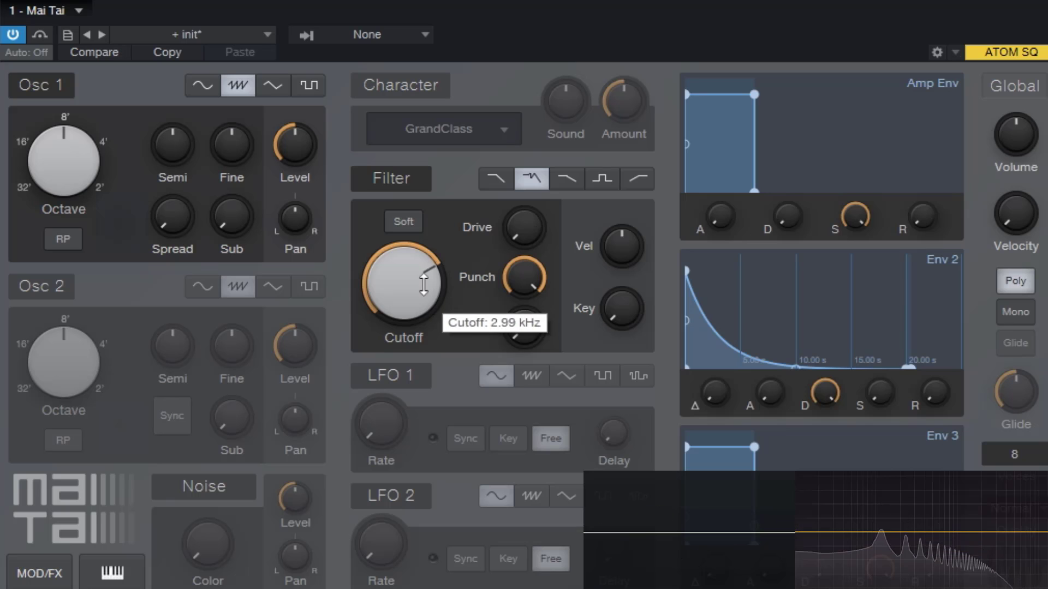
drag(428, 276, 430, 266)
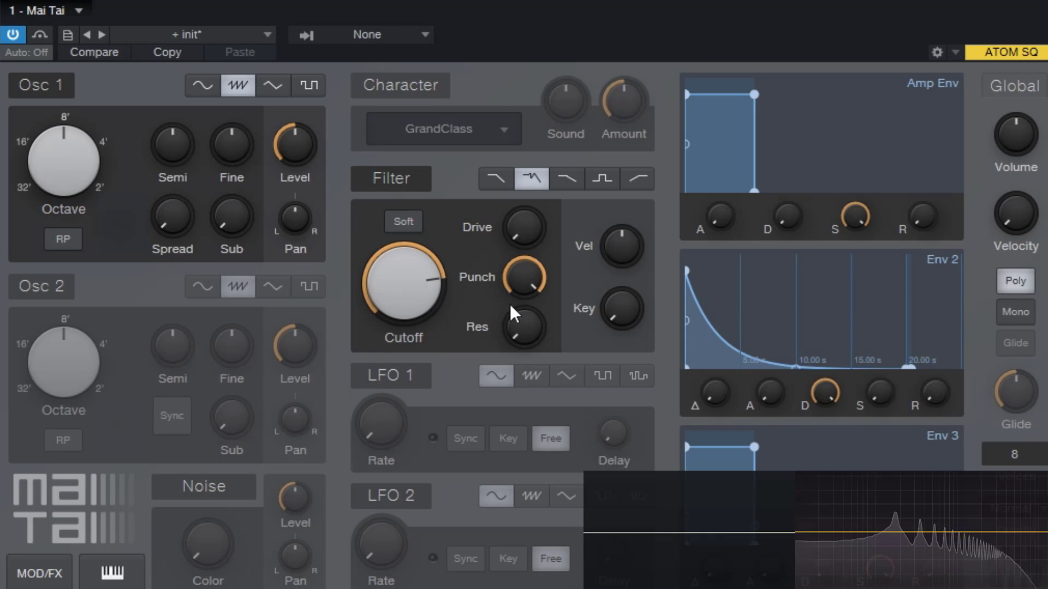
Drop Punch to zero to compare the note attacks, then return it to its maximum.
drag(522, 285, 522, 382)
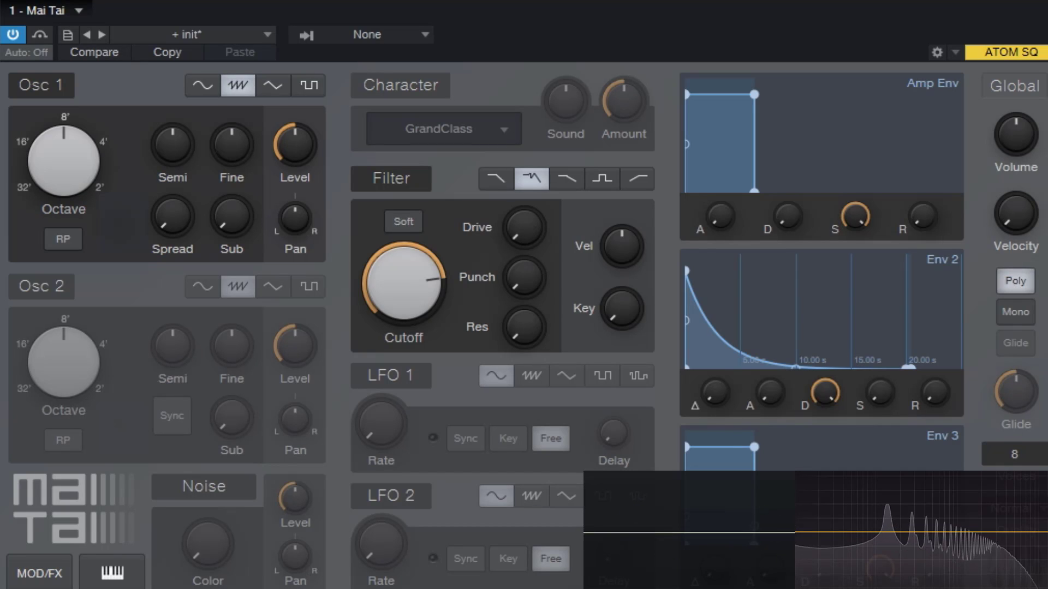
drag(523, 277, 543, 12)
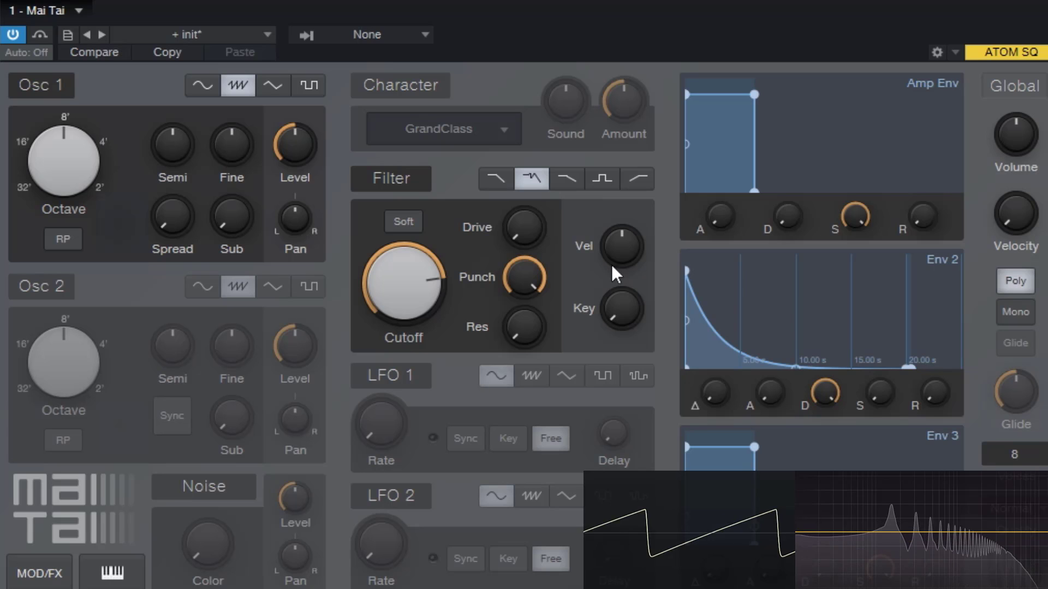
mouse_move(531, 277)
mouse_down()
mouse_move(533, 369)
mouse_move(538, 263)
mouse_up()
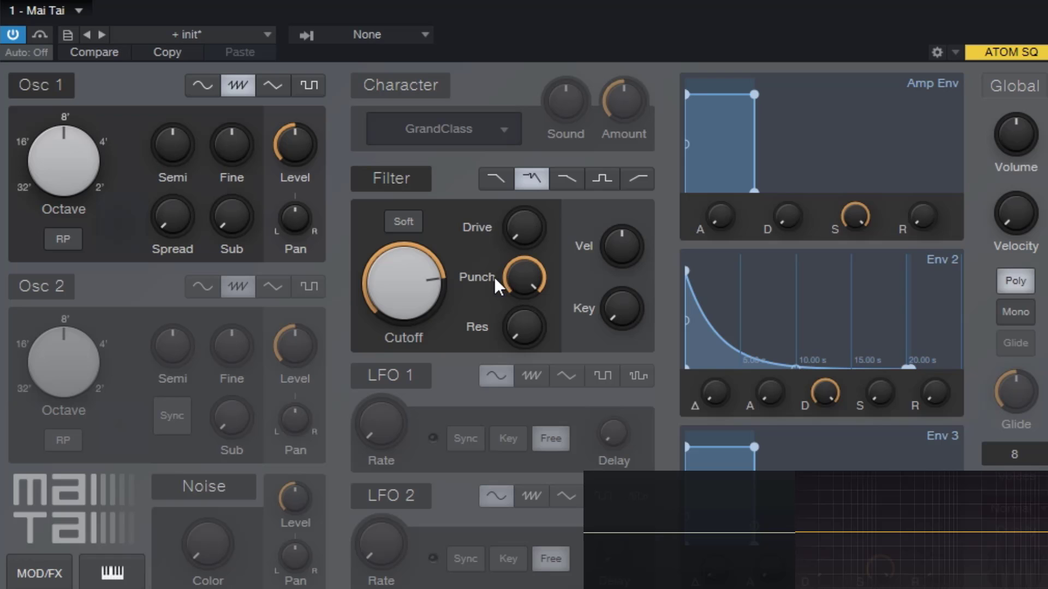
mouse_move(538, 275)
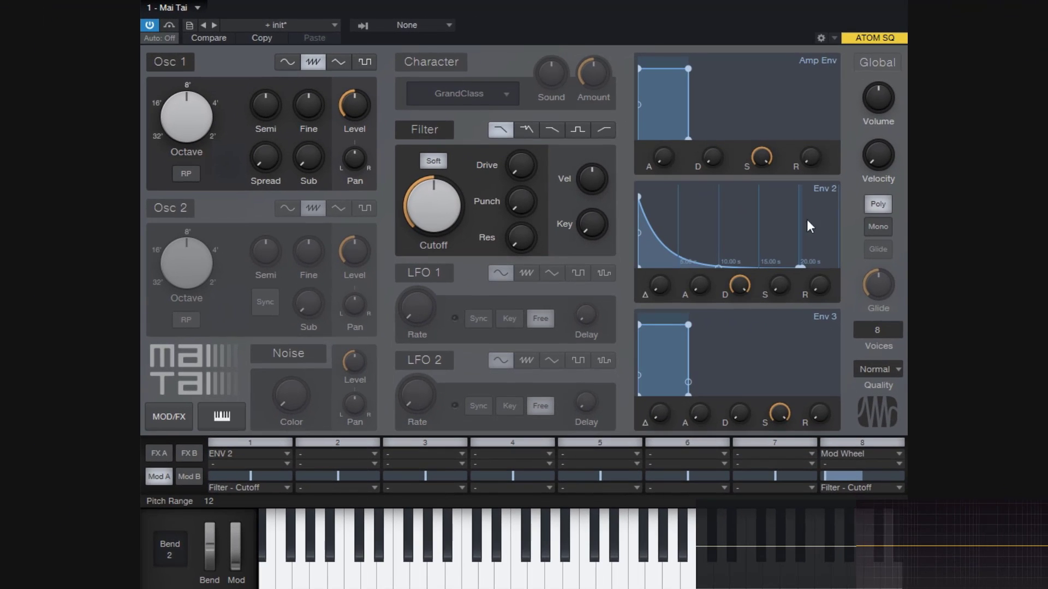
Raise the init patch's filter cutoff slightly above its midpoint, then hide and show the modulation and effects section.
mouse_move(450, 219)
mouse_down()
mouse_move(453, 245)
mouse_move(456, 173)
mouse_move(461, 223)
mouse_up()
click(176, 417)
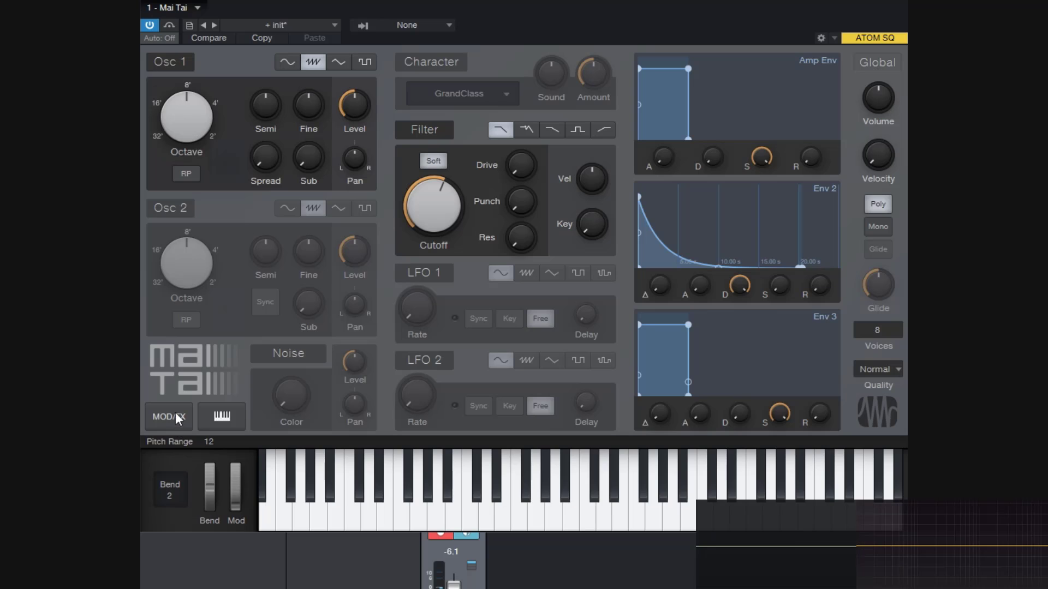
click(168, 415)
click(181, 413)
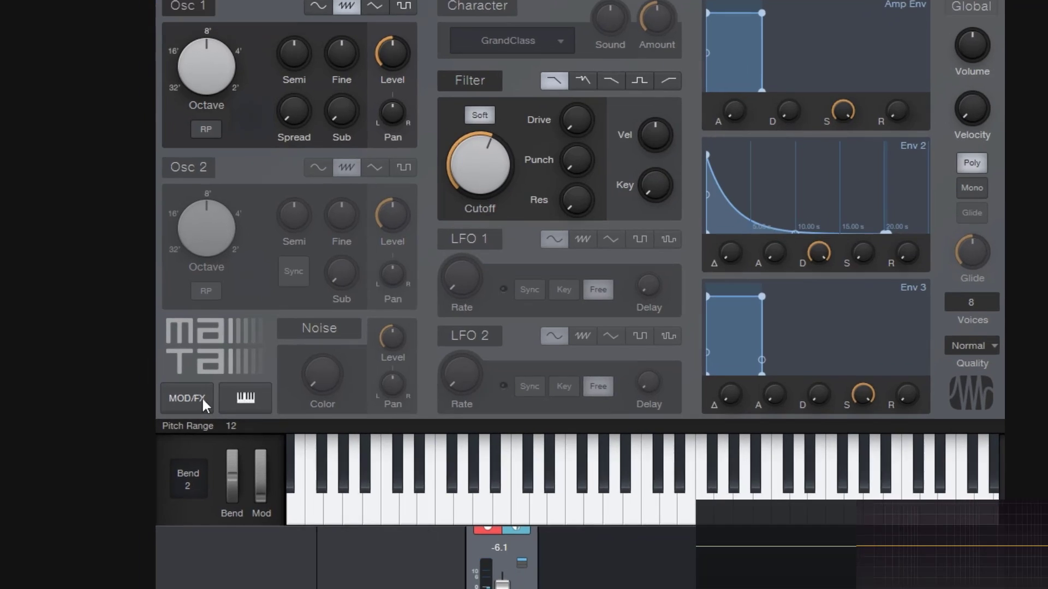
click(166, 419)
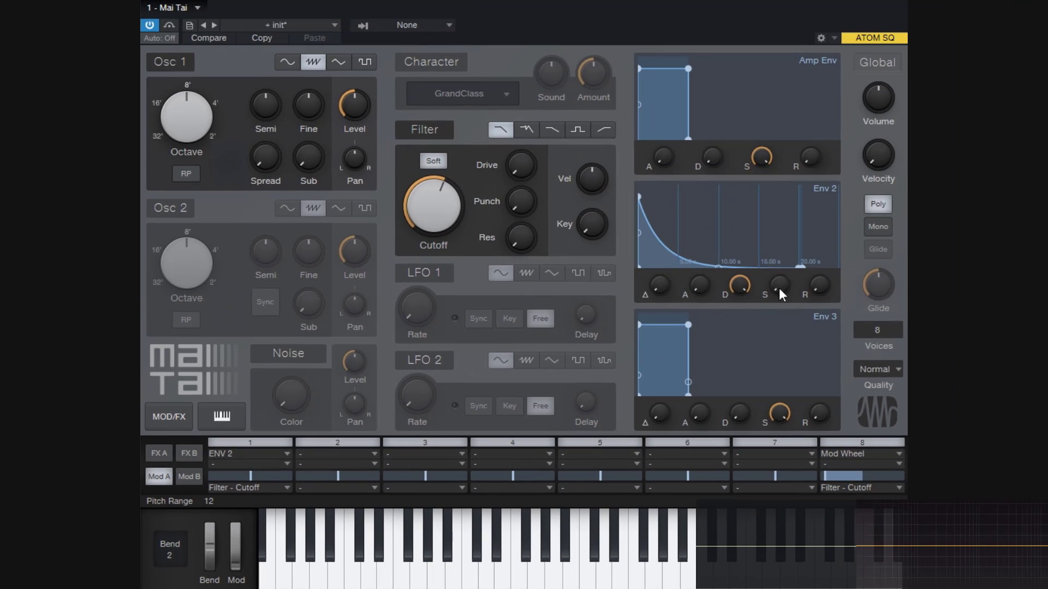
Assign modulation slot 1's target to Noise - Pan, then set it back to Filter - Cutoff.
click(285, 489)
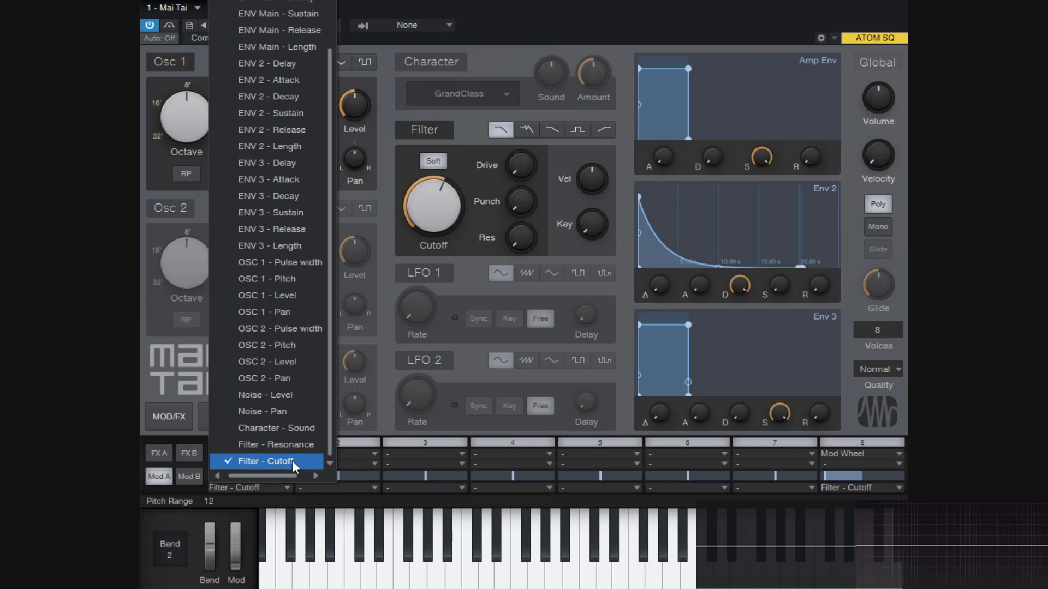
click(273, 412)
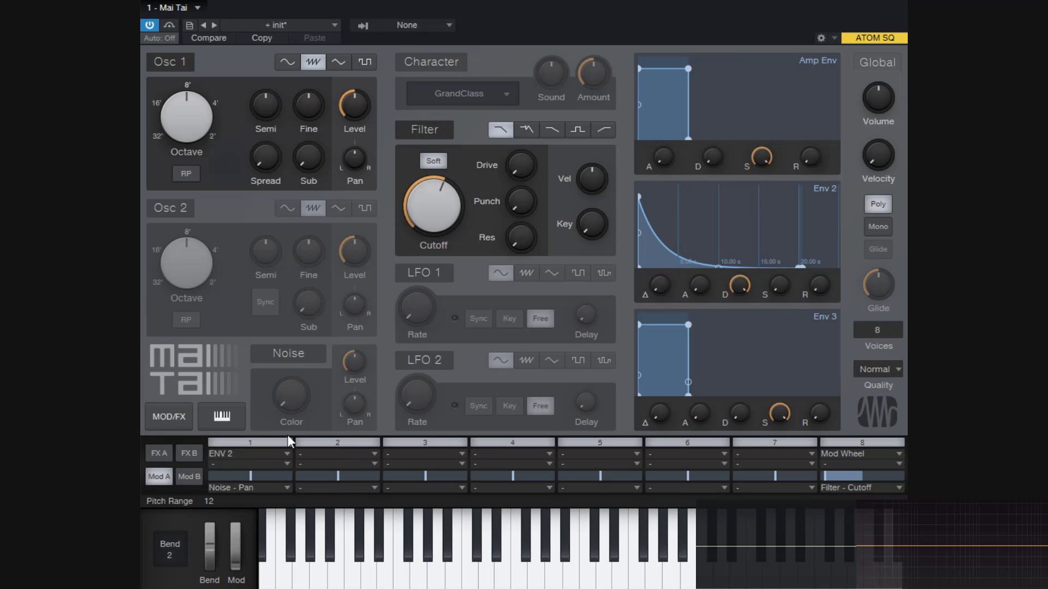
click(285, 489)
scroll(303, 434, down, 3)
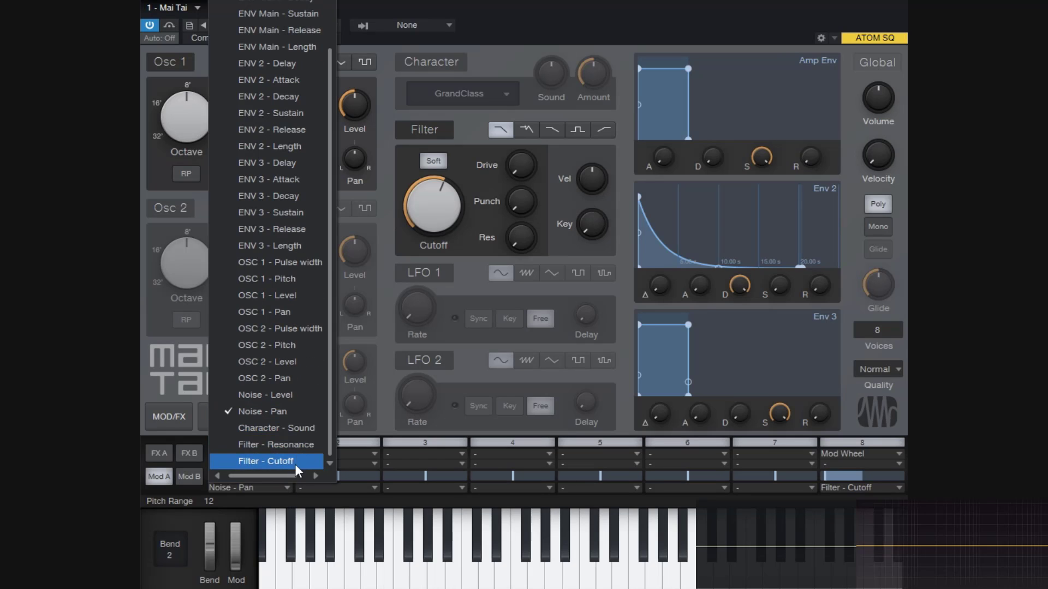
click(291, 462)
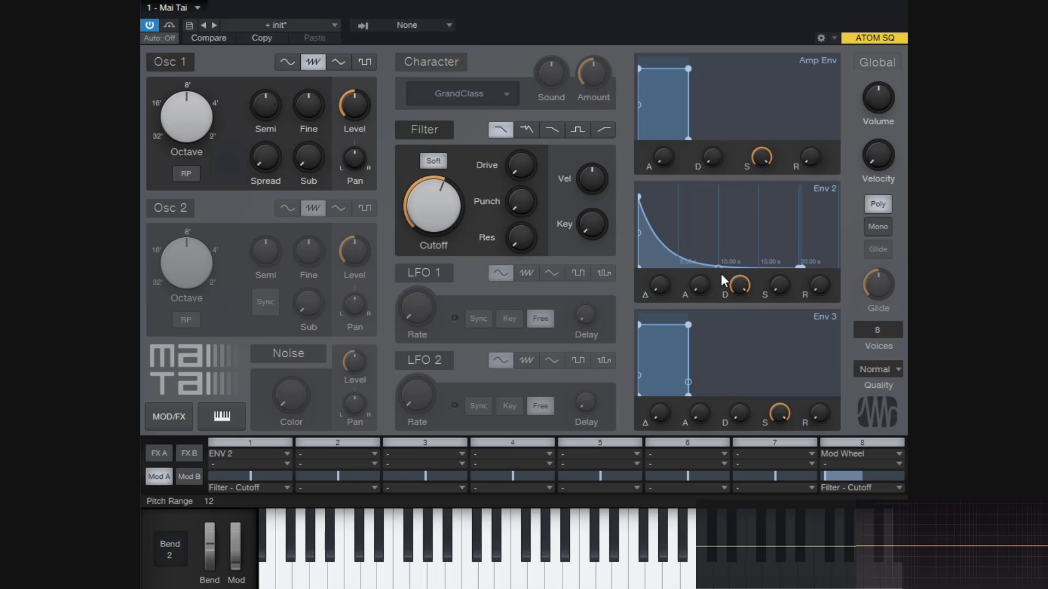
Lower the filter's cutoff to about 590 Hz and raise the resonance to its maximum.
drag(448, 219, 448, 232)
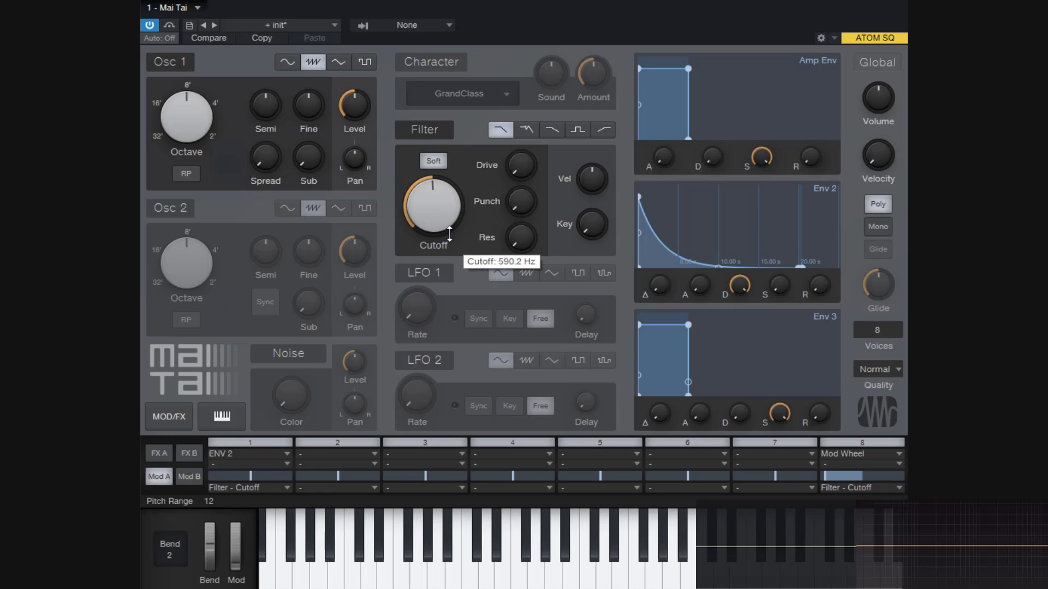
drag(507, 259, 528, 100)
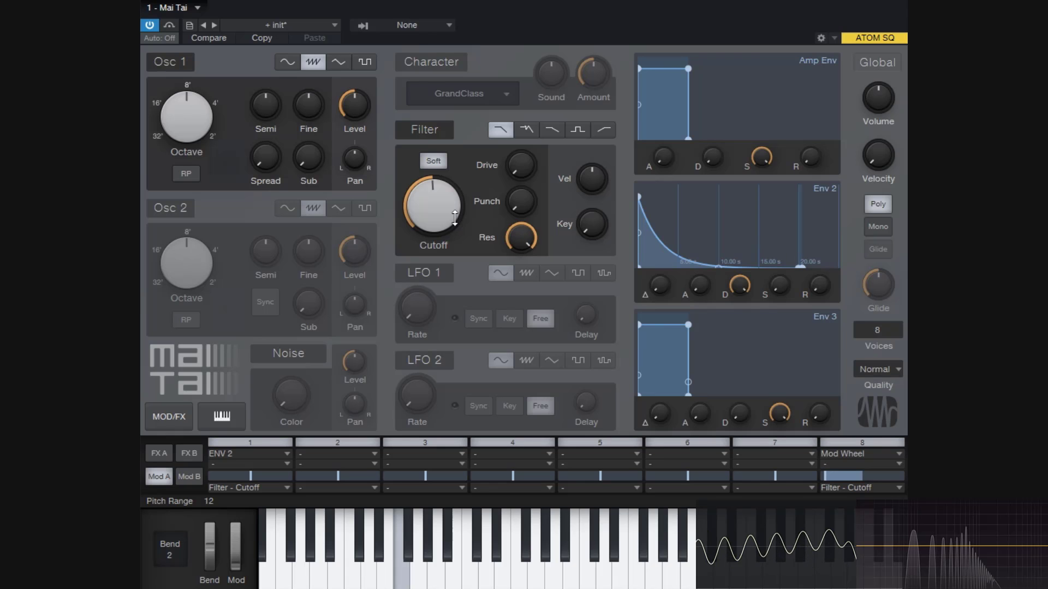
drag(454, 218, 468, 235)
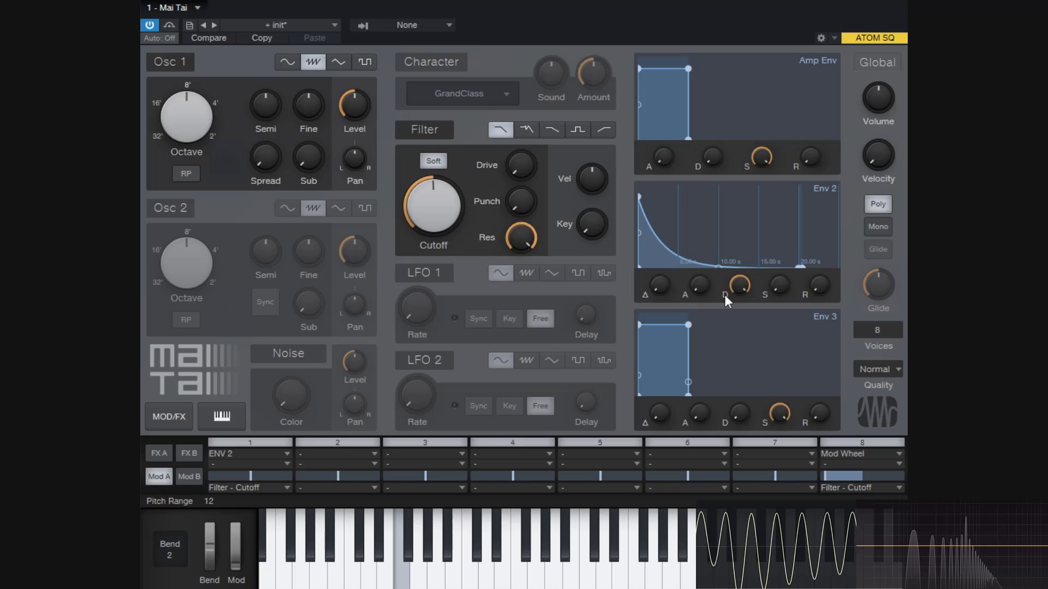
Reduce the decay of Env 2 to zero.
drag(734, 286, 764, 481)
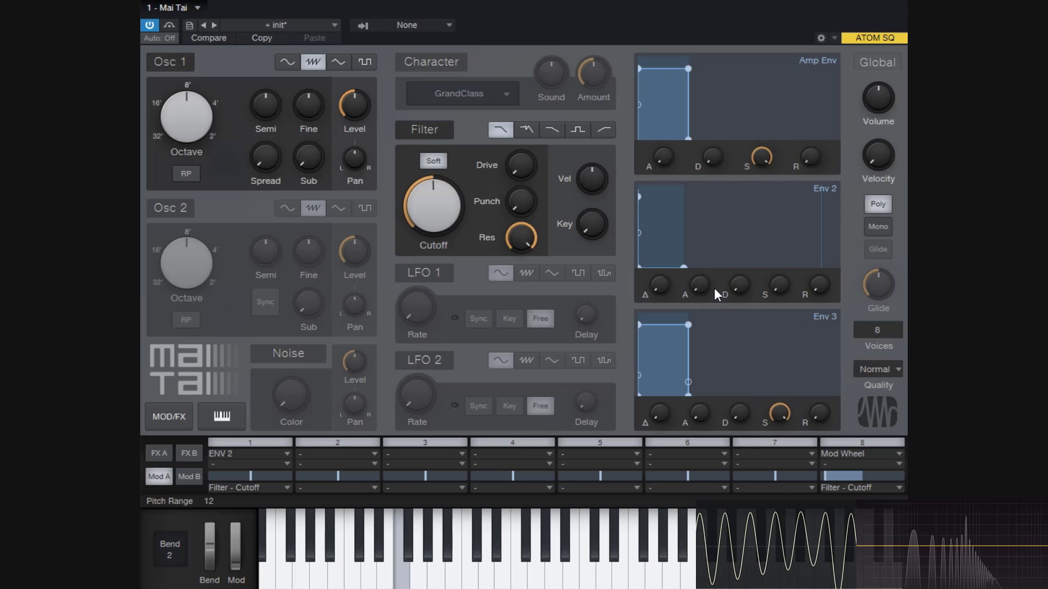
Lengthen Env 2's attack slightly and raise its modulation amount on the filter cutoff in slot 1 to the maximum.
drag(713, 288, 711, 257)
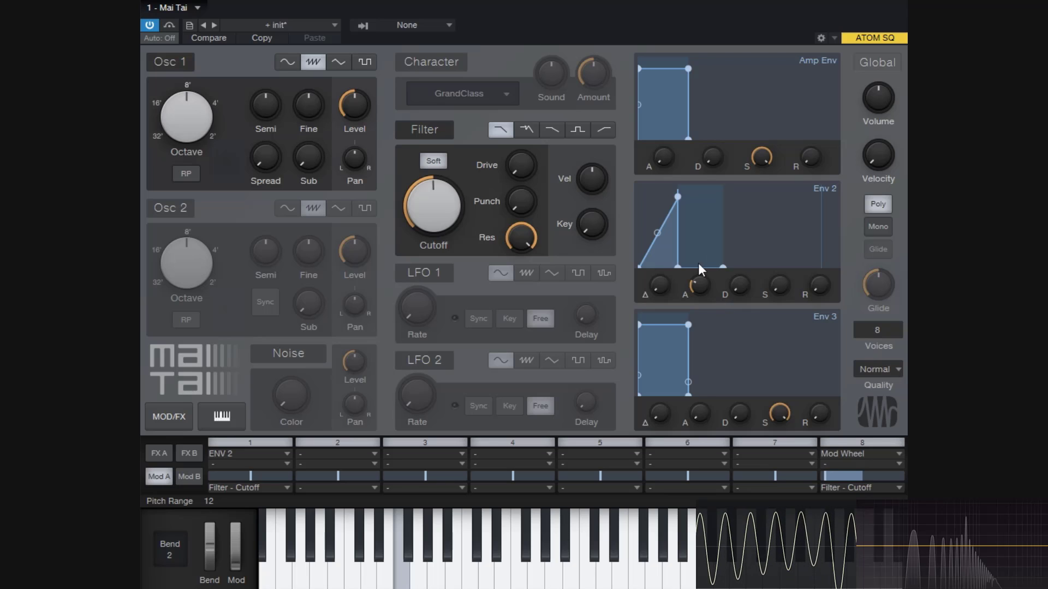
drag(451, 226, 470, 247)
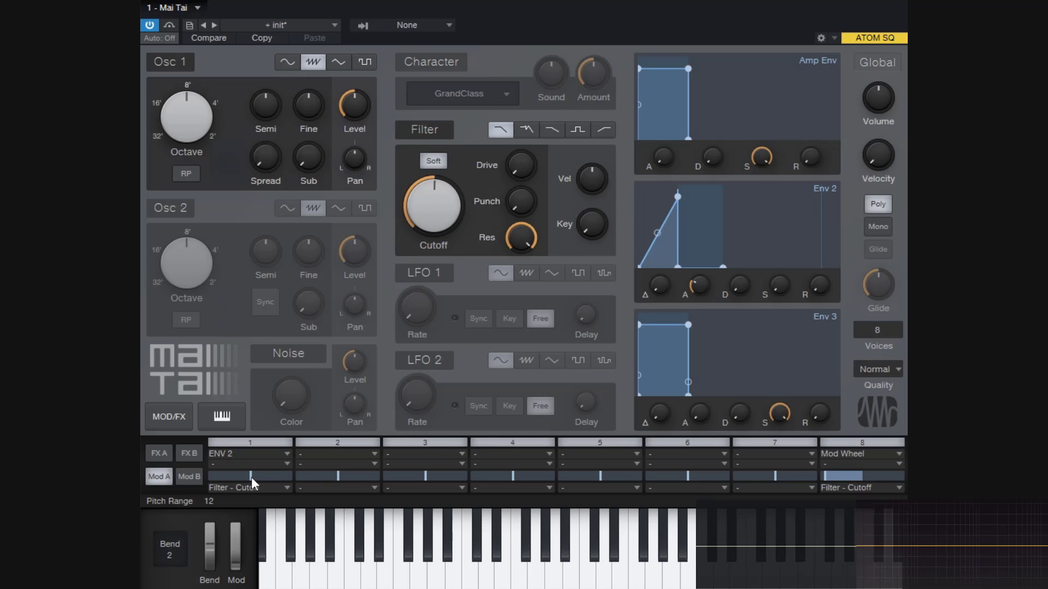
drag(251, 477, 274, 479)
drag(271, 479, 293, 479)
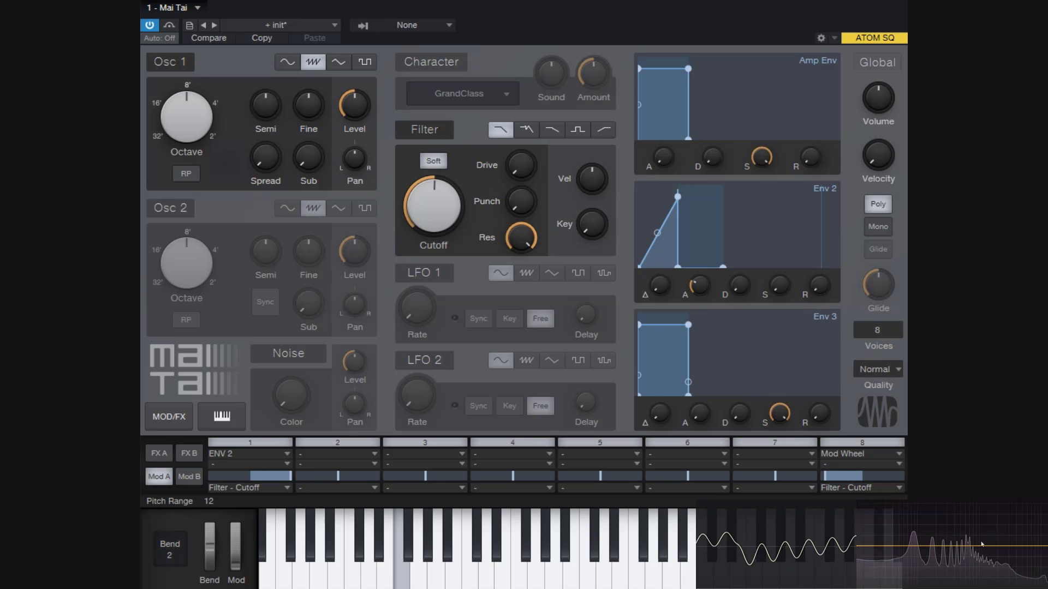
Lengthen Env 2's attack to about 1.45 s and lower the filter cutoff to roughly a third of its range.
drag(709, 285, 709, 249)
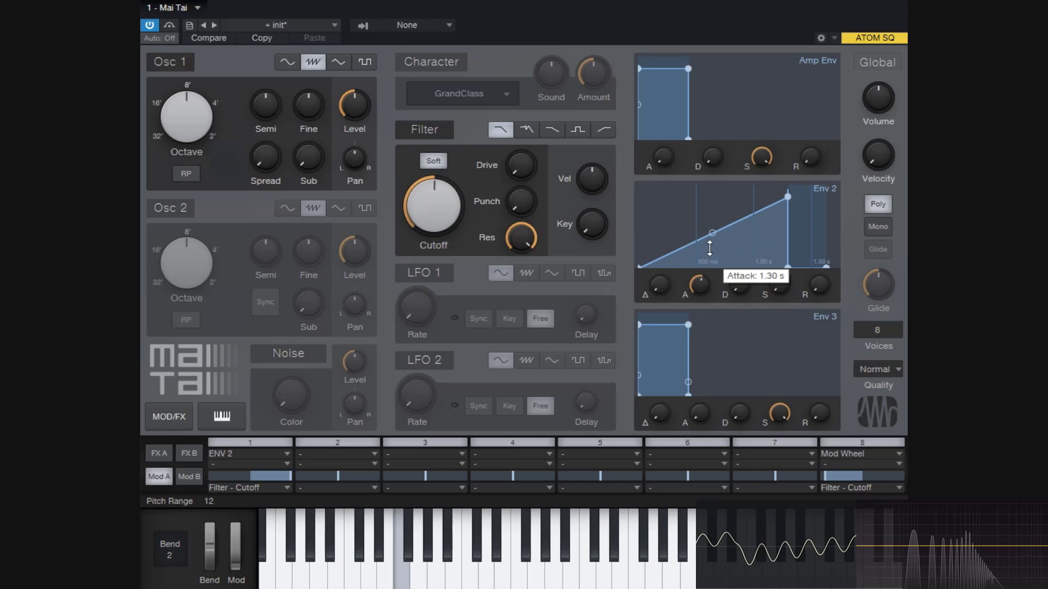
drag(699, 294, 700, 291)
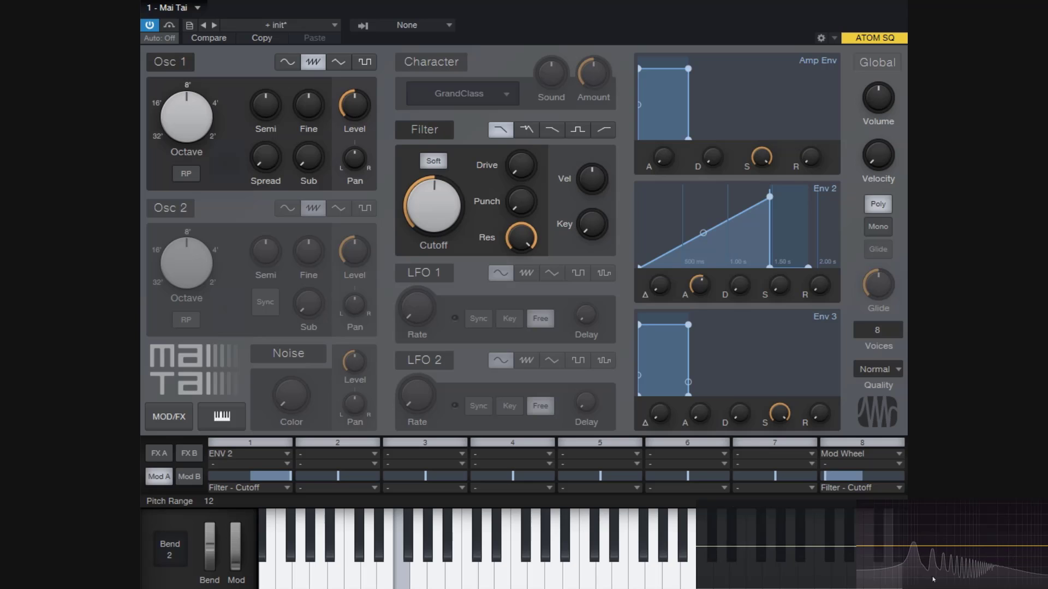
drag(460, 219, 457, 238)
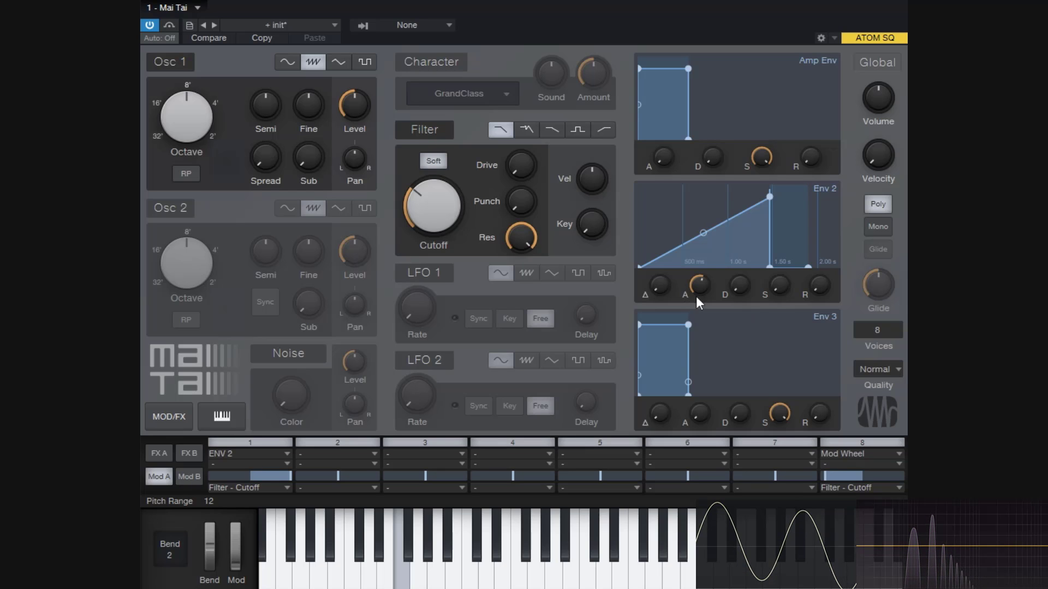
Set Env 2's decay to about 1.1 s with a slightly inward-bent curve and raise its sustain to about a quarter.
drag(726, 295, 735, 221)
drag(733, 204, 748, 242)
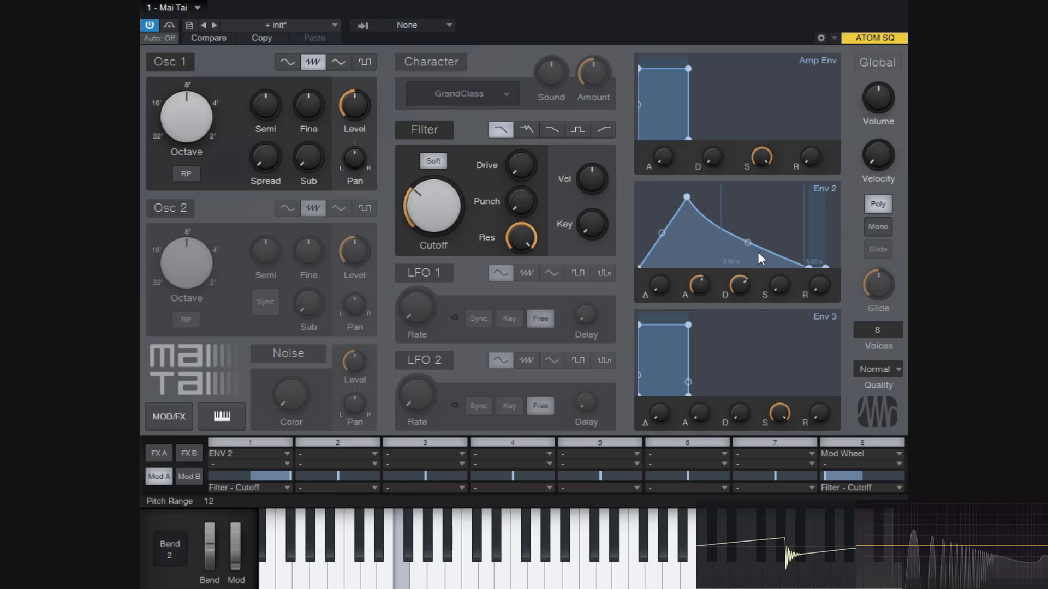
mouse_move(739, 291)
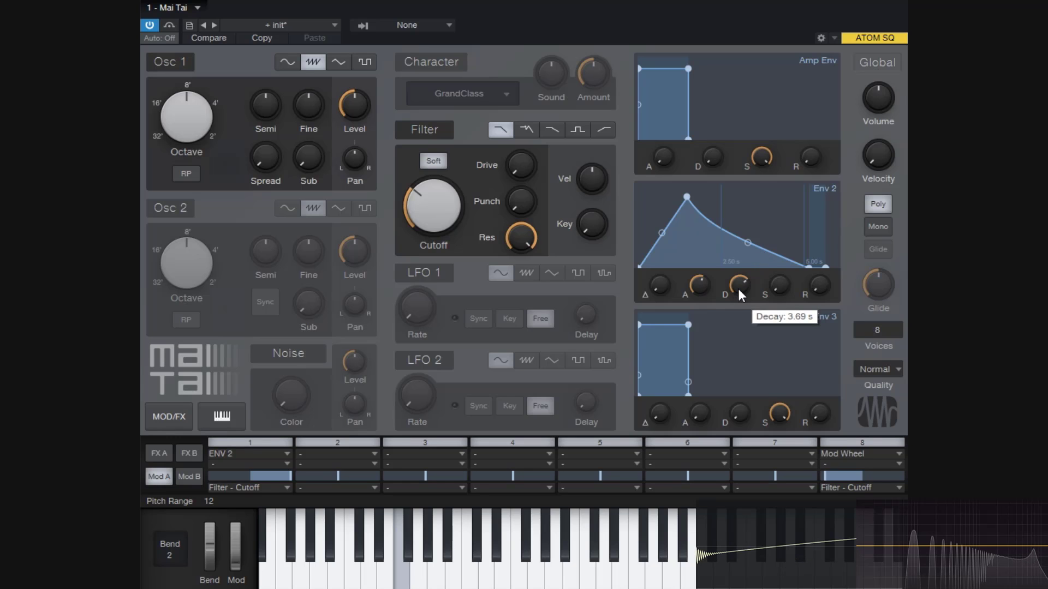
drag(778, 285, 807, 378)
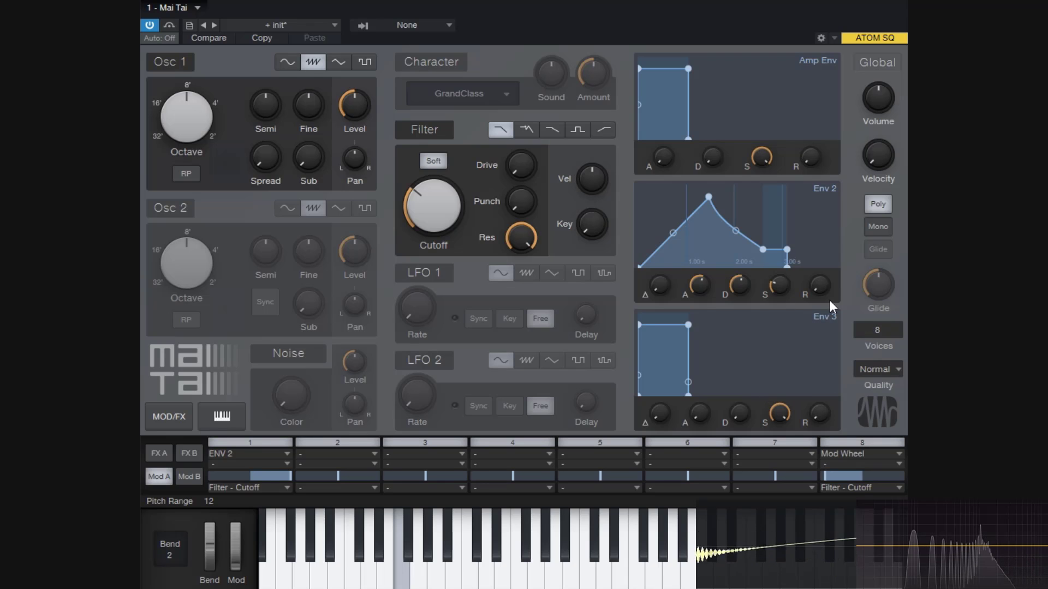
Lengthen the Amp Env's release to about 1.7 s and Env 2's release to about 2.3 s.
mouse_move(809, 139)
mouse_down()
mouse_move(814, 96)
mouse_move(819, 132)
mouse_move(822, 124)
mouse_up()
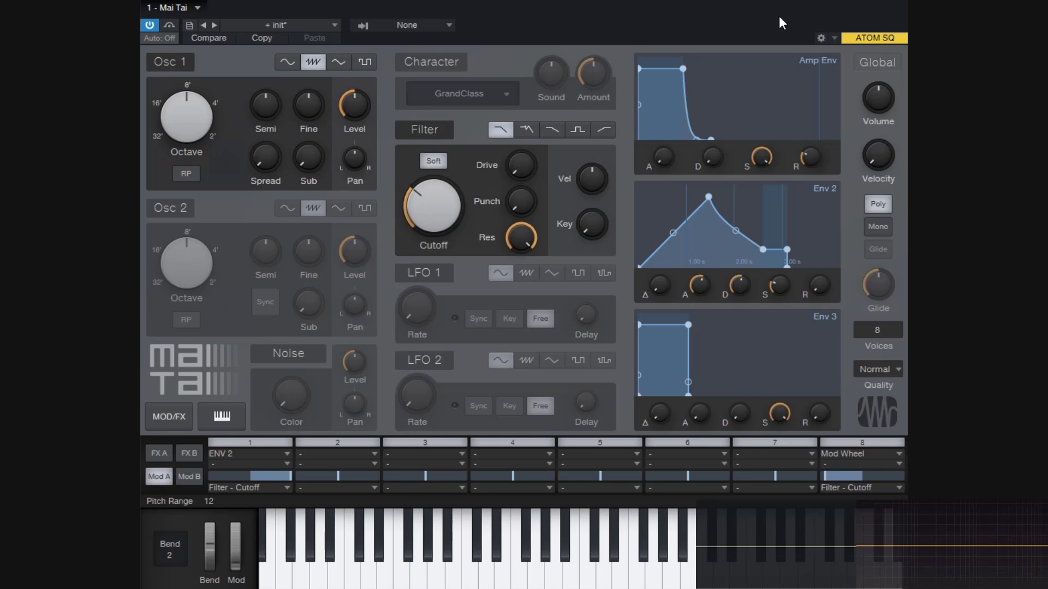
drag(822, 283, 829, 197)
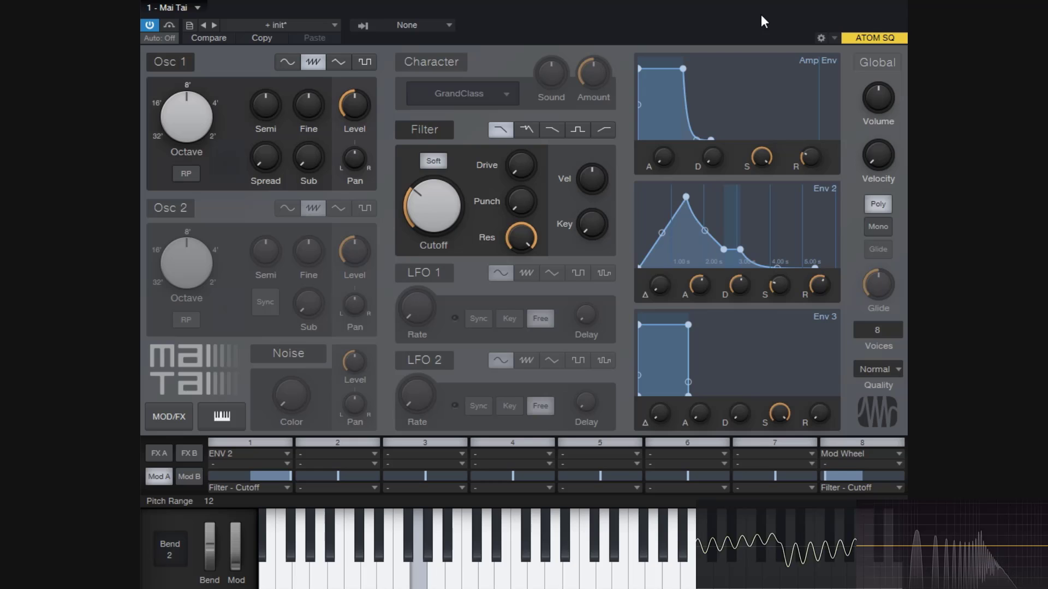
drag(811, 157, 816, 109)
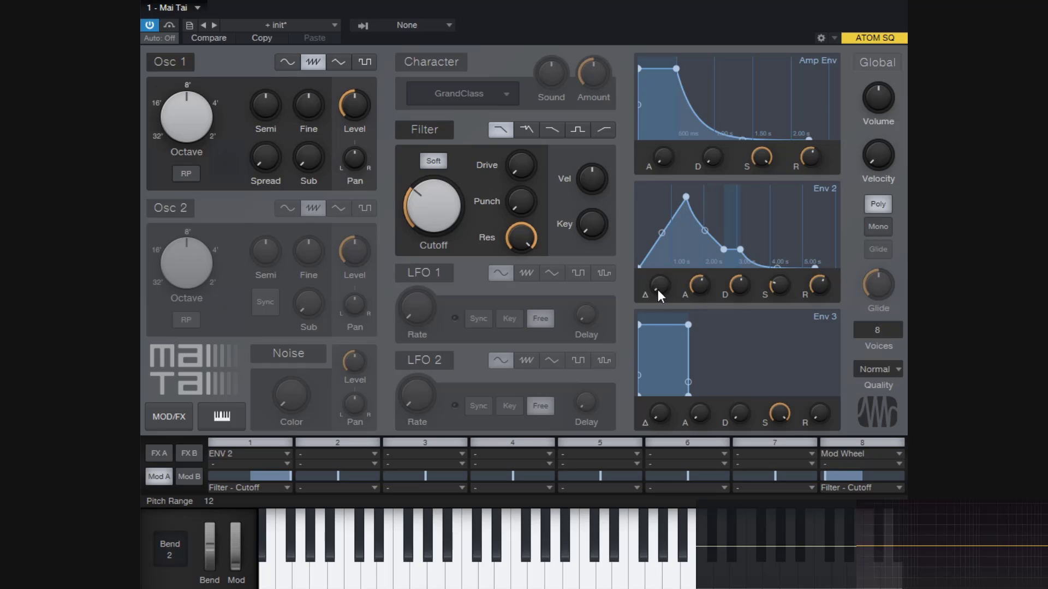
Set Env 2's delay to 1.87 s and play a note to audition the delayed filter sweep.
drag(658, 285, 667, 207)
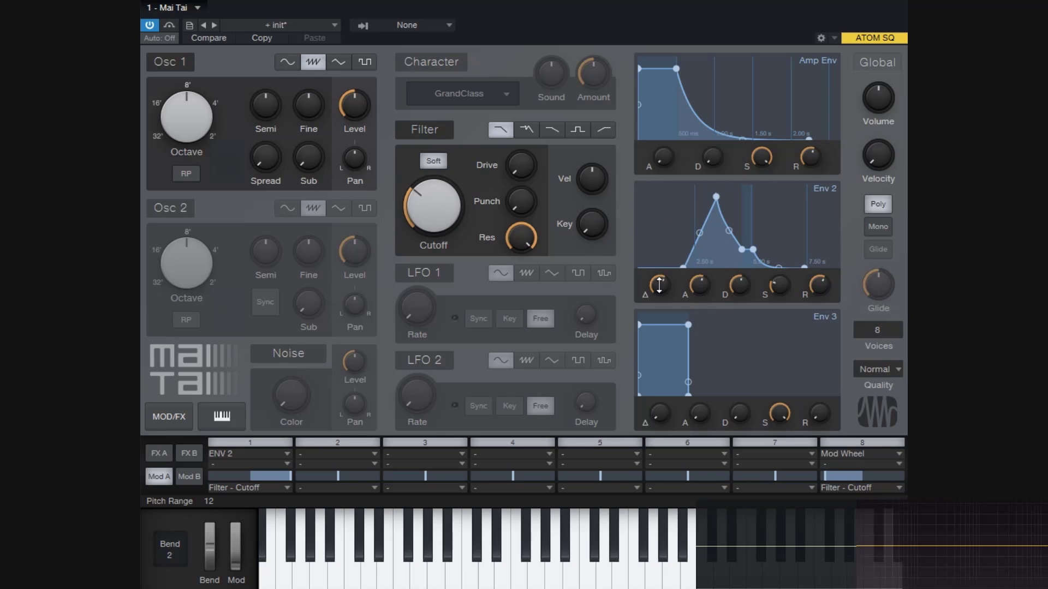
drag(659, 285, 664, 292)
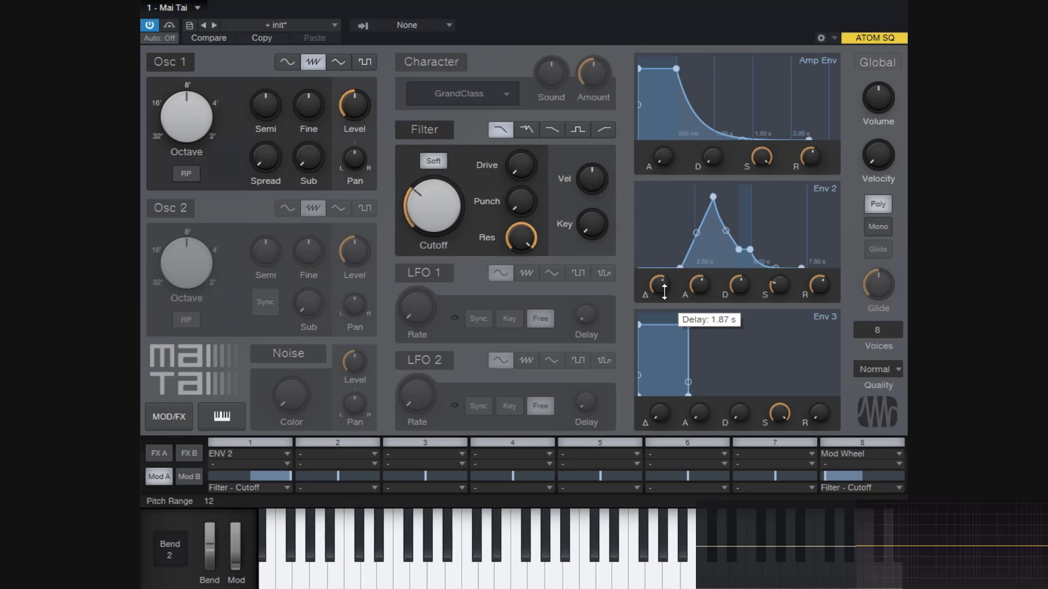
drag(664, 292, 665, 292)
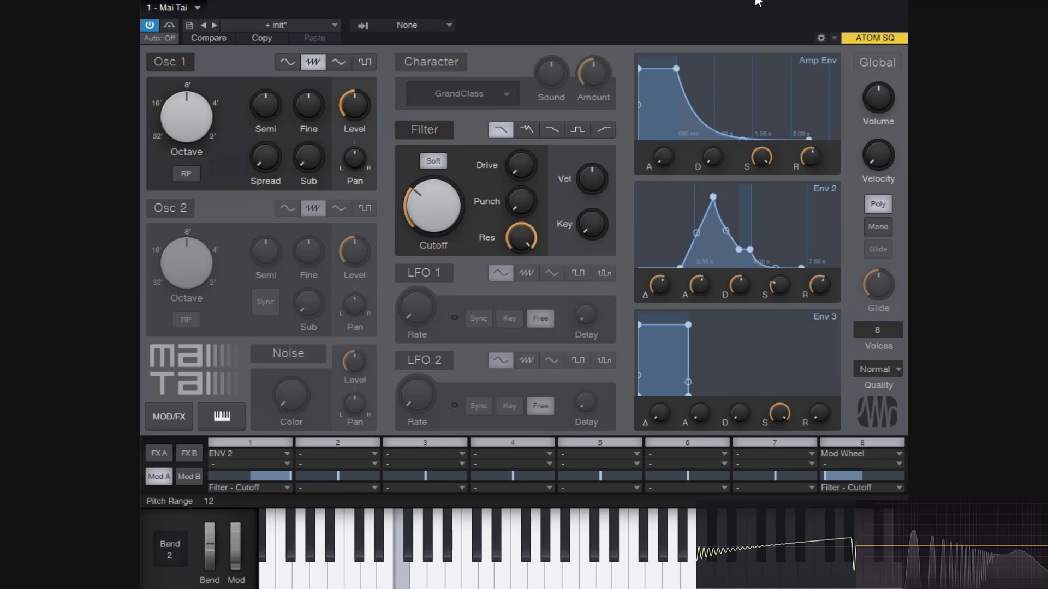
click(427, 560)
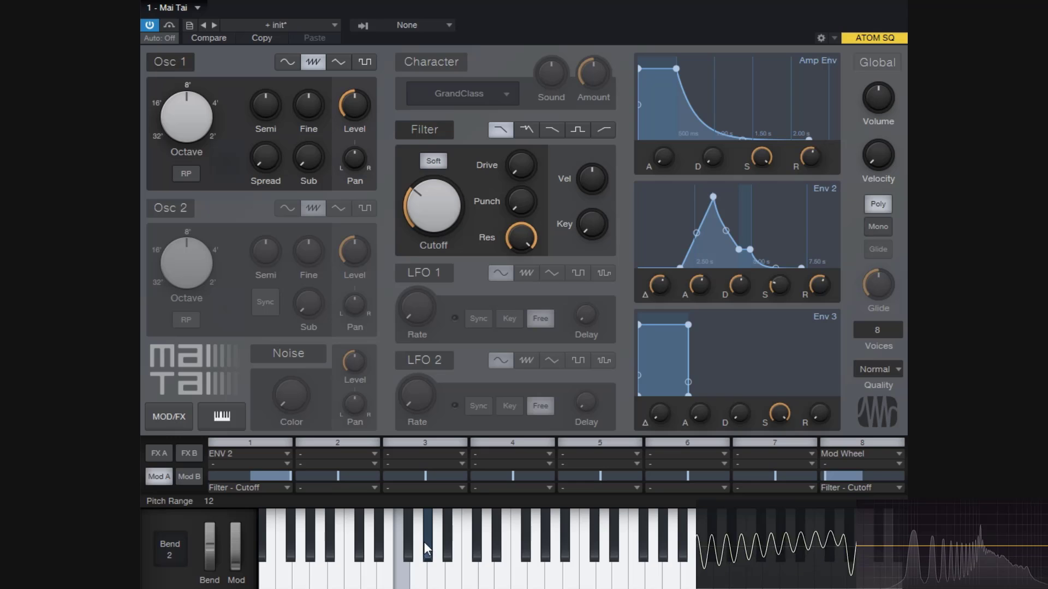
Reduce the Aftertouch modulation amount on the filter cutoff in slot 9 to zero.
click(191, 477)
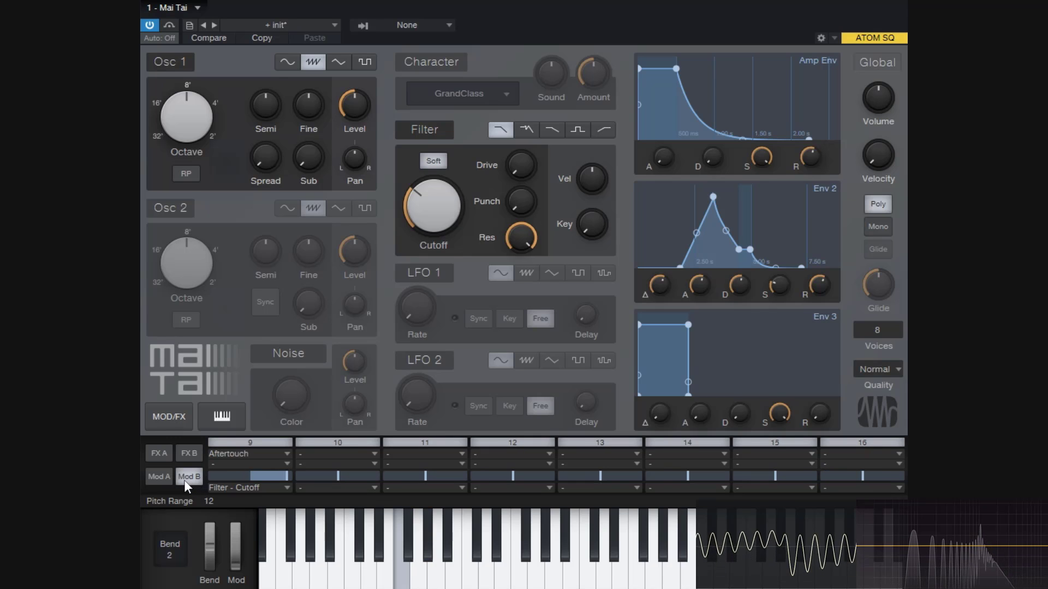
drag(286, 476, 254, 477)
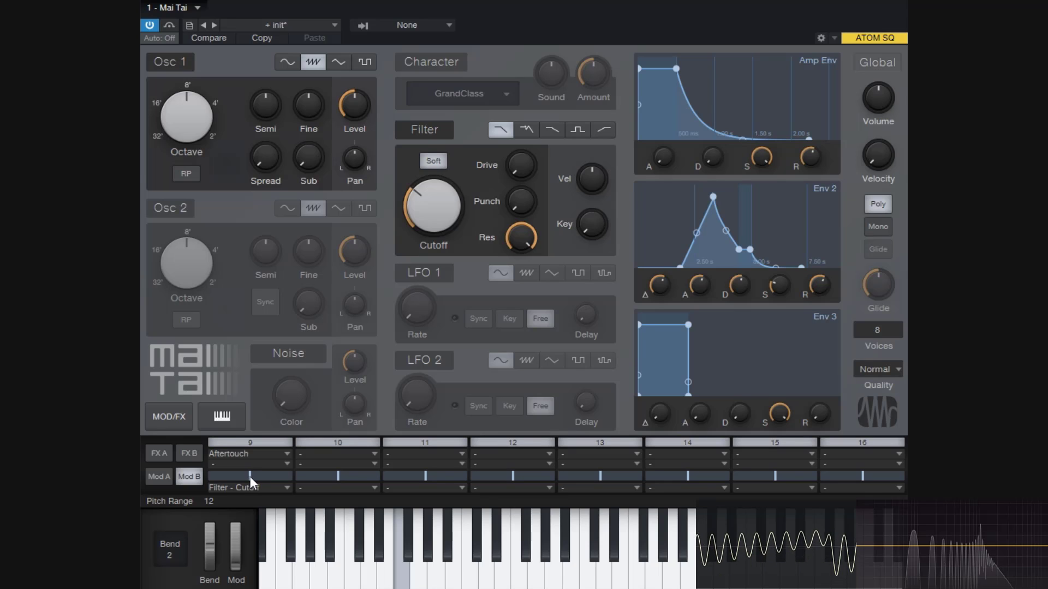
Enable the Character module and look through its list of character types.
click(159, 478)
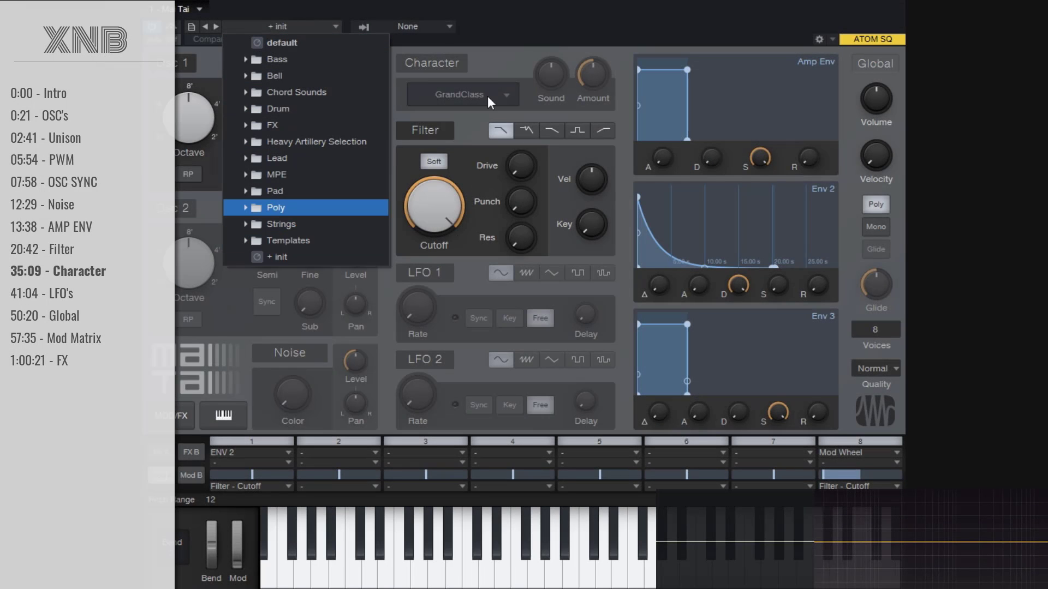
click(505, 47)
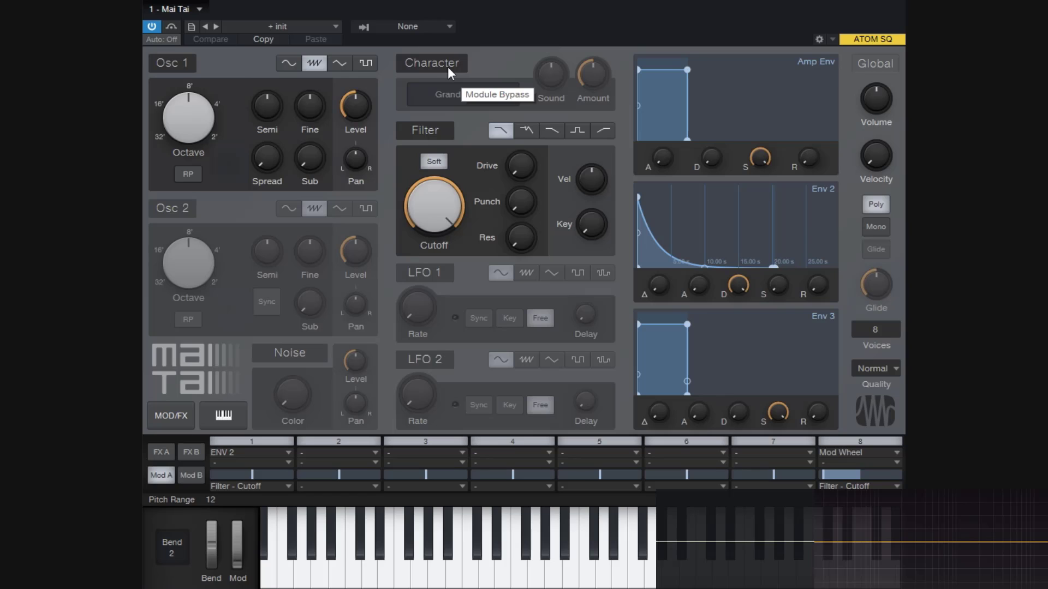
click(448, 67)
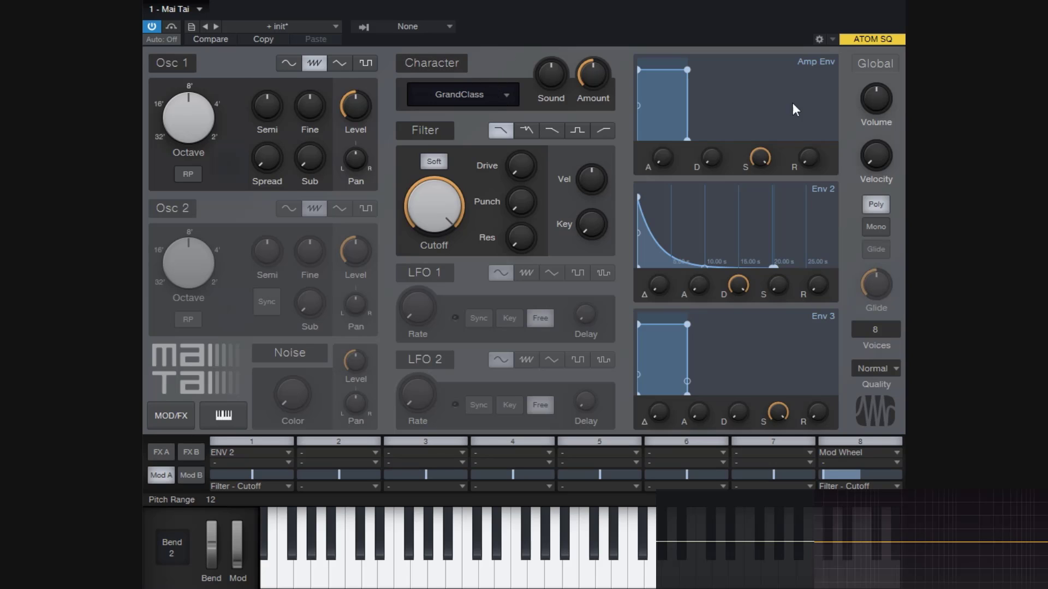
click(504, 90)
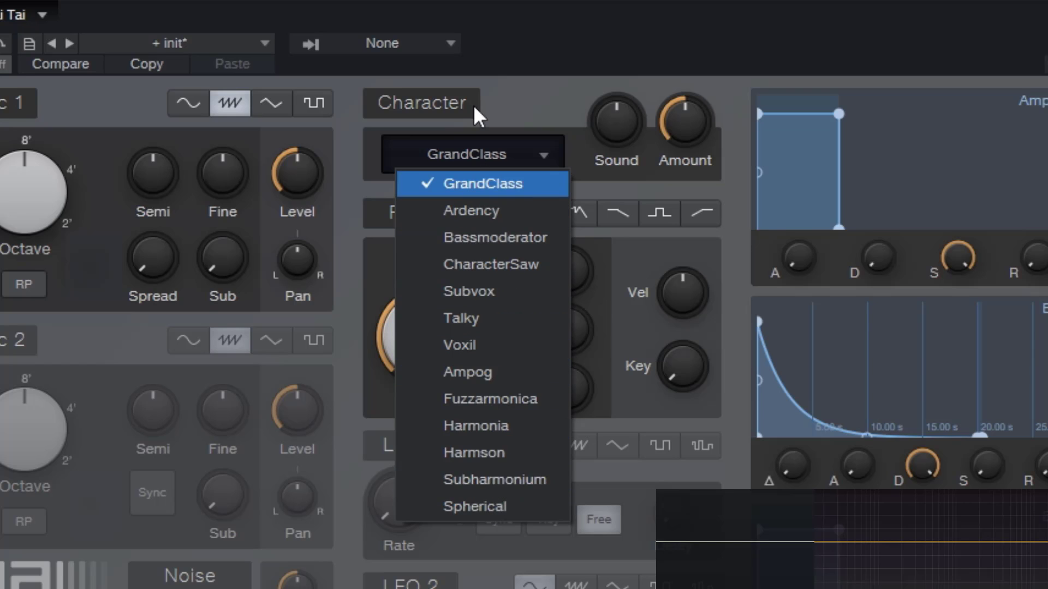
click(532, 87)
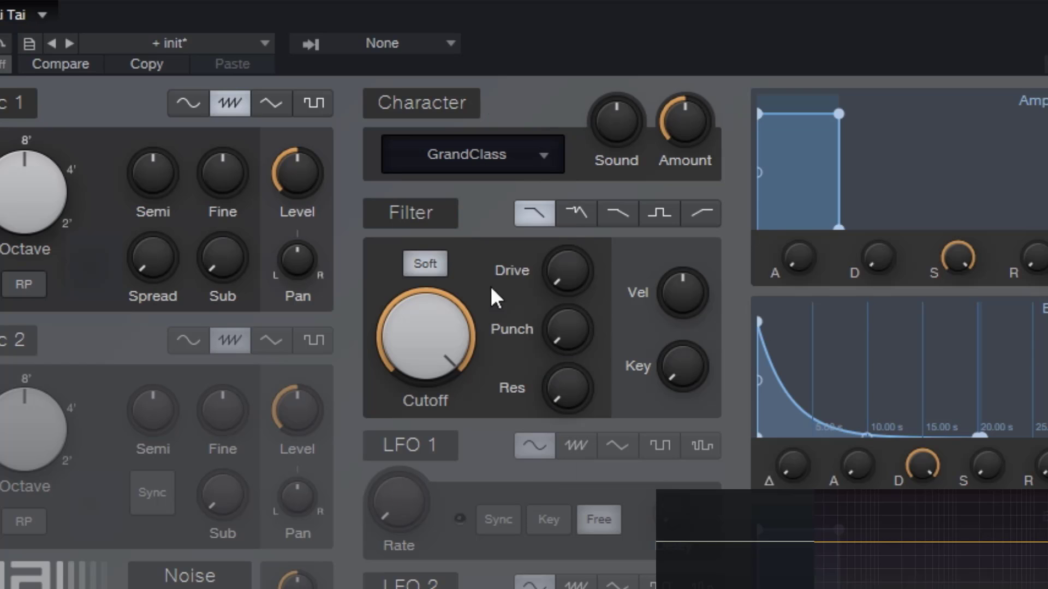
Lower the filter cutoff with slight resonance and reset the aftertouch-to-cutoff amount in modulation slot 9 to zero.
drag(450, 350, 458, 416)
drag(566, 387, 571, 311)
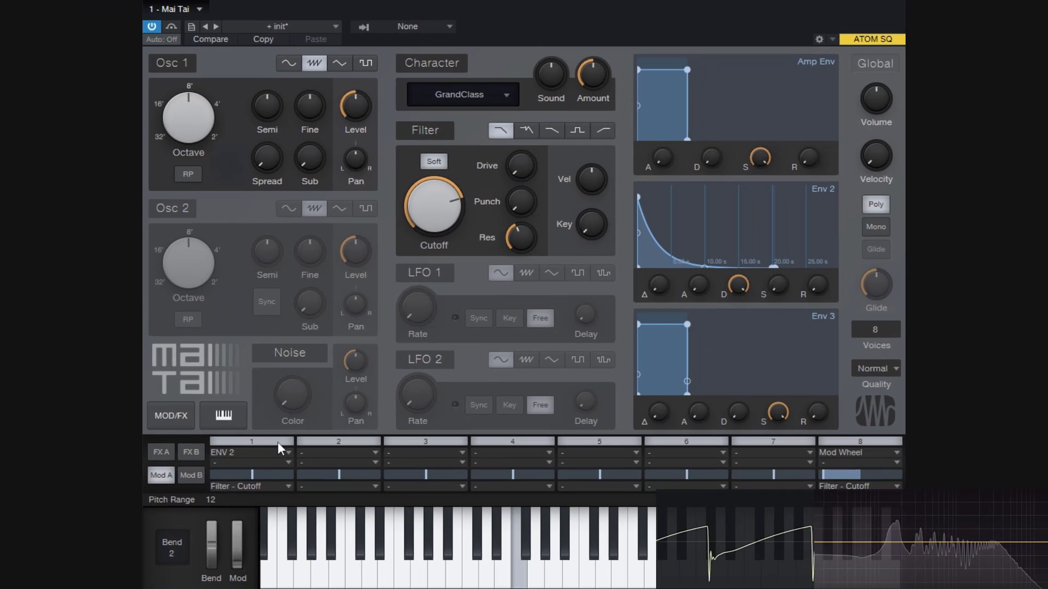
click(190, 476)
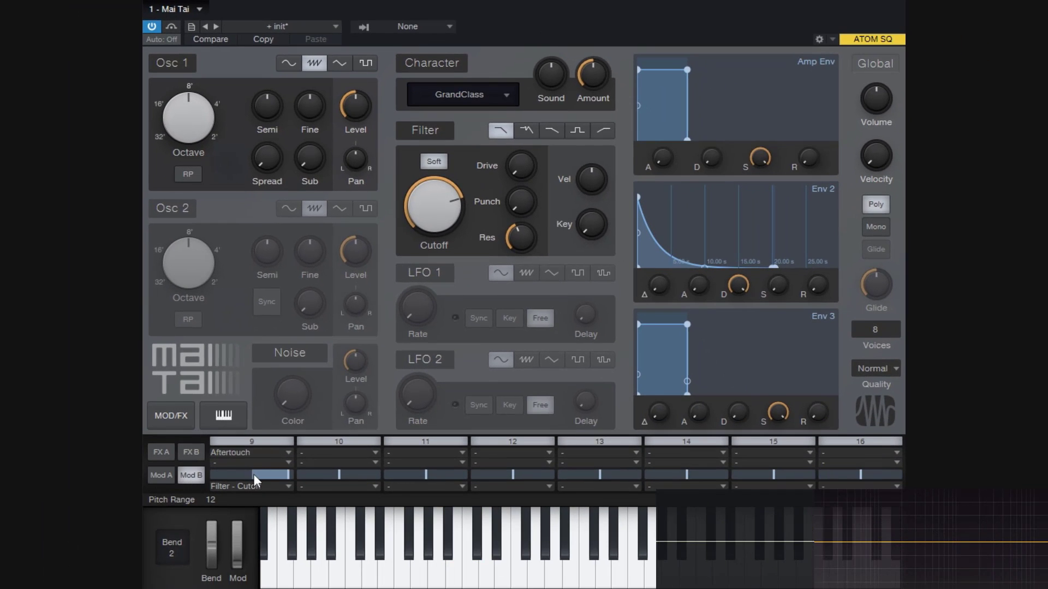
ctrl+click(254, 474)
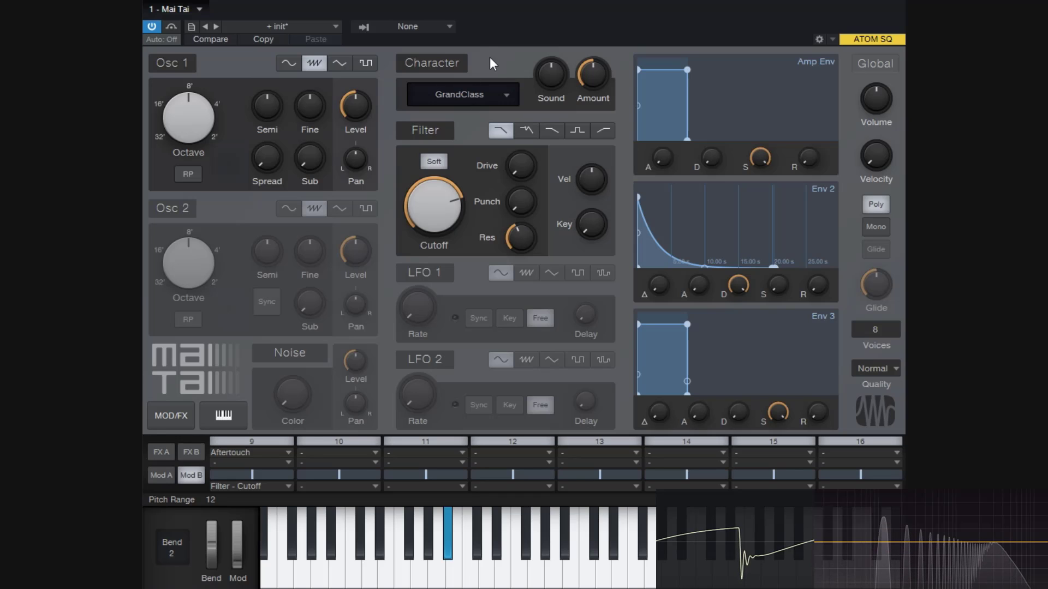
drag(521, 238, 525, 286)
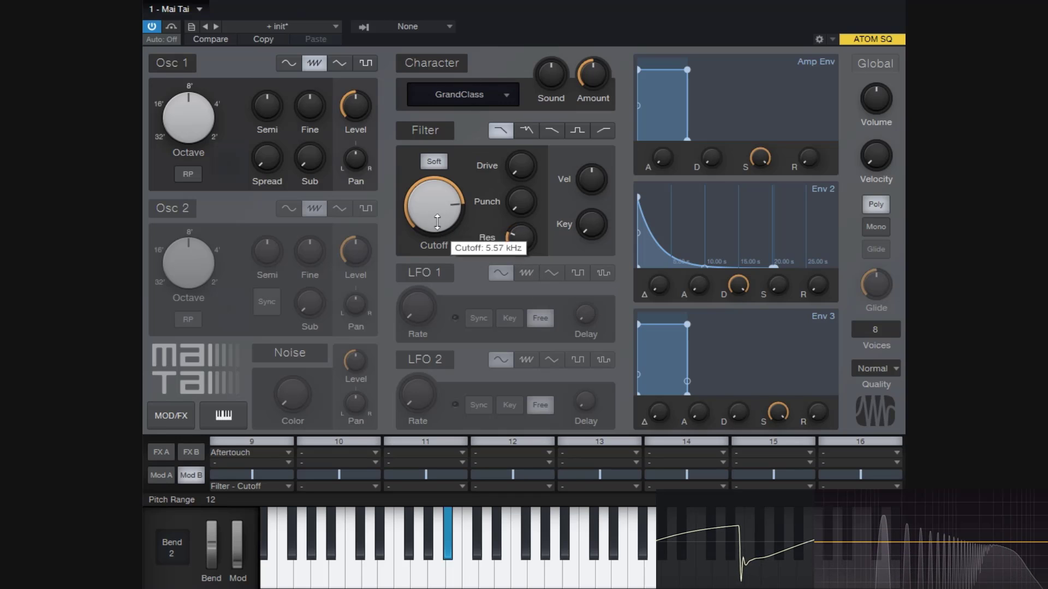
Toggle the Character module's bypass repeatedly to compare the sound with and without it, leaving it enabled with GrandClass.
click(454, 63)
click(454, 63)
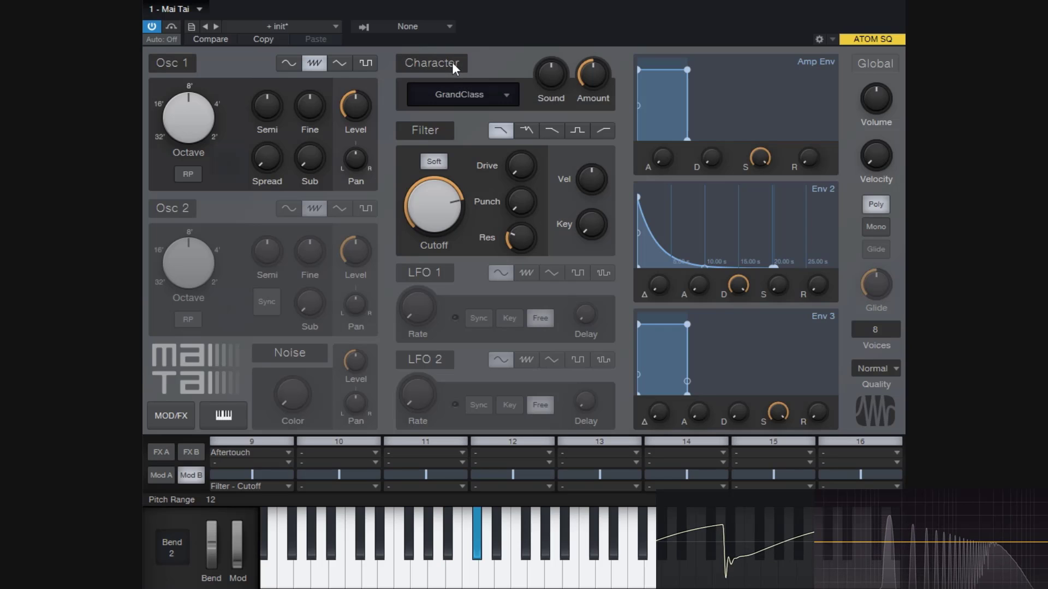
click(452, 62)
click(452, 63)
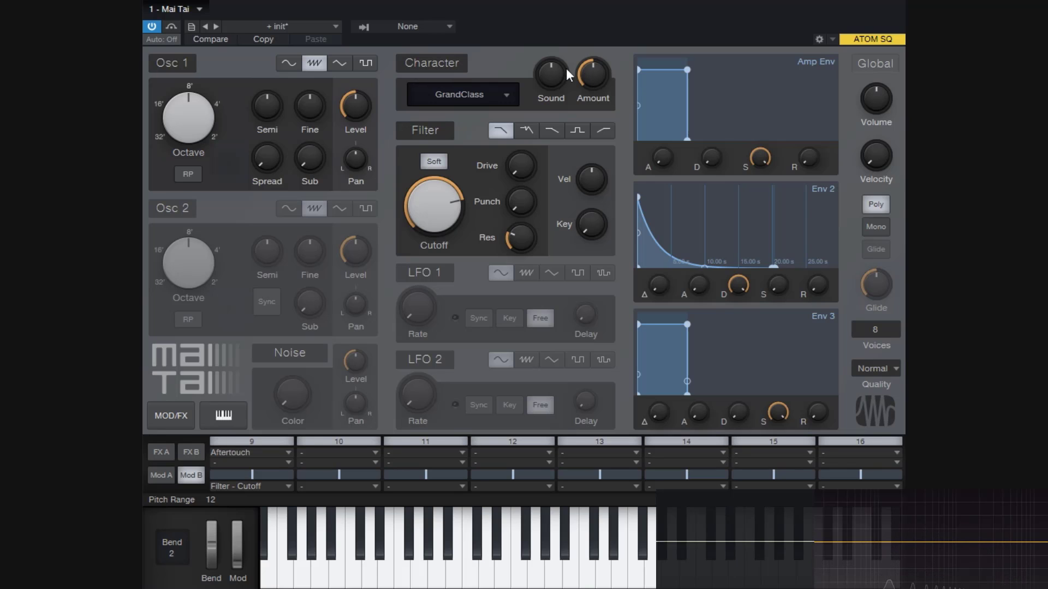
click(513, 97)
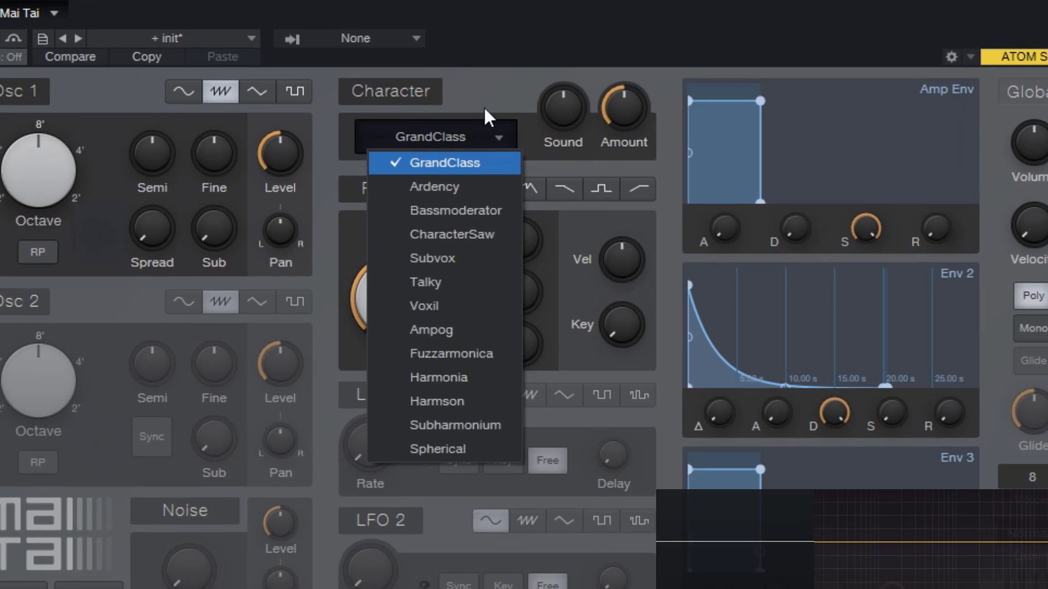
click(491, 89)
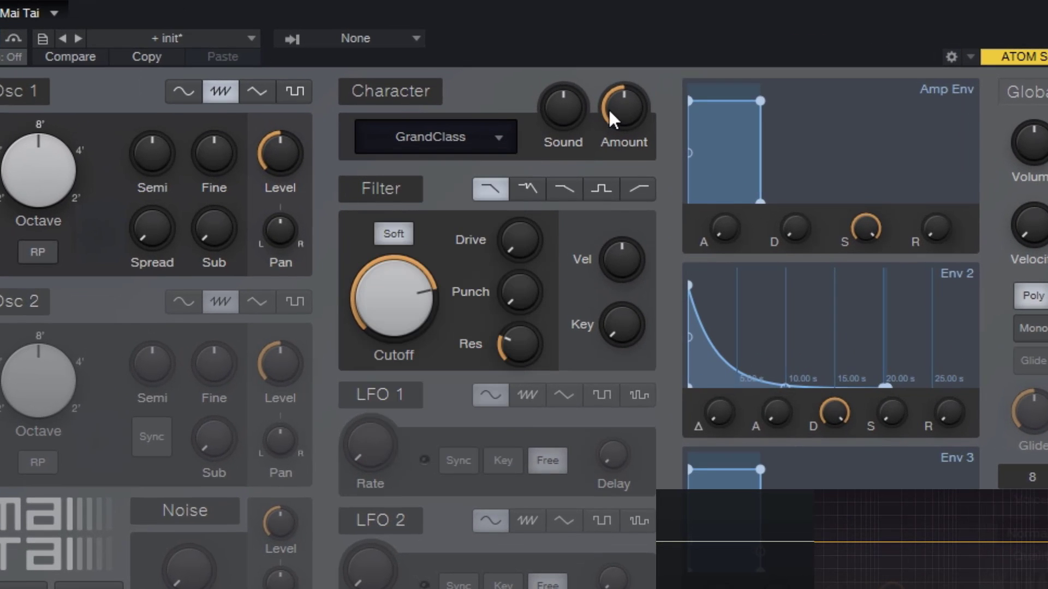
Sweep the Character Amount between minimum and maximum with GrandClass and return it to its midpoint.
drag(623, 99, 641, 382)
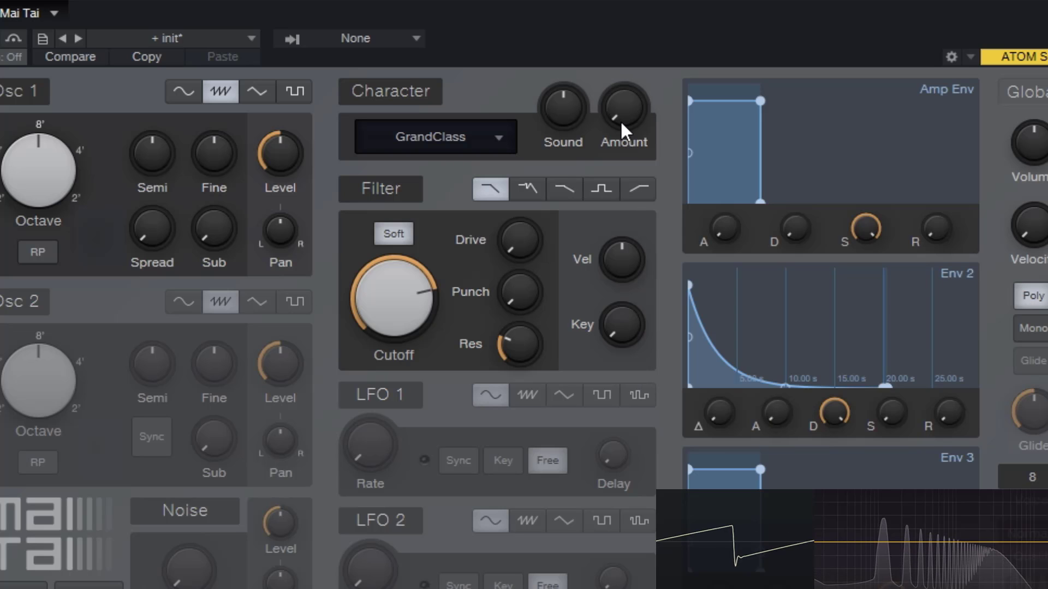
drag(621, 121, 622, 1)
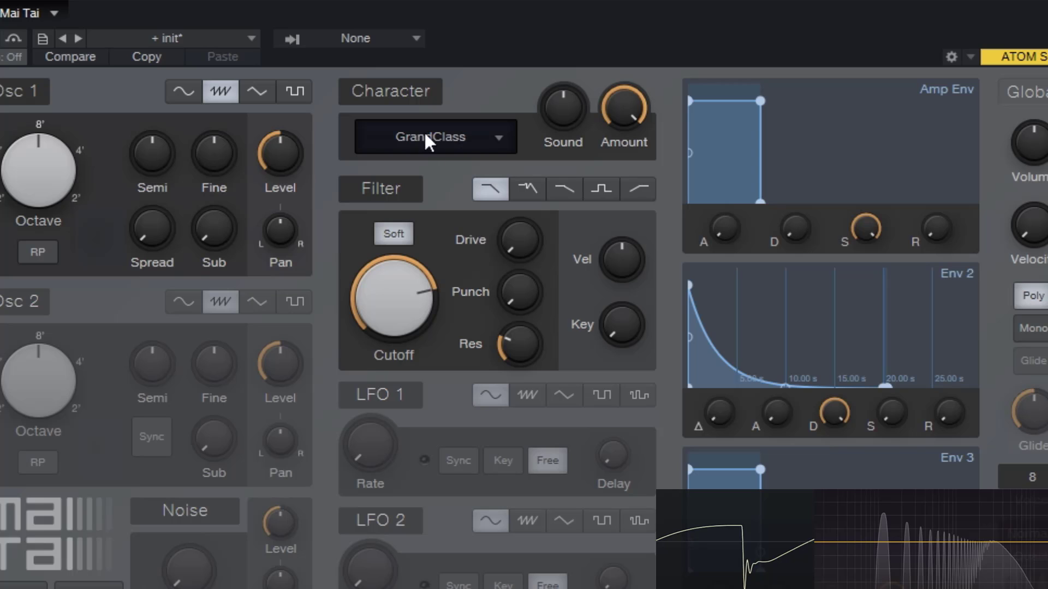
drag(622, 106, 659, 217)
ctrl+click(626, 115)
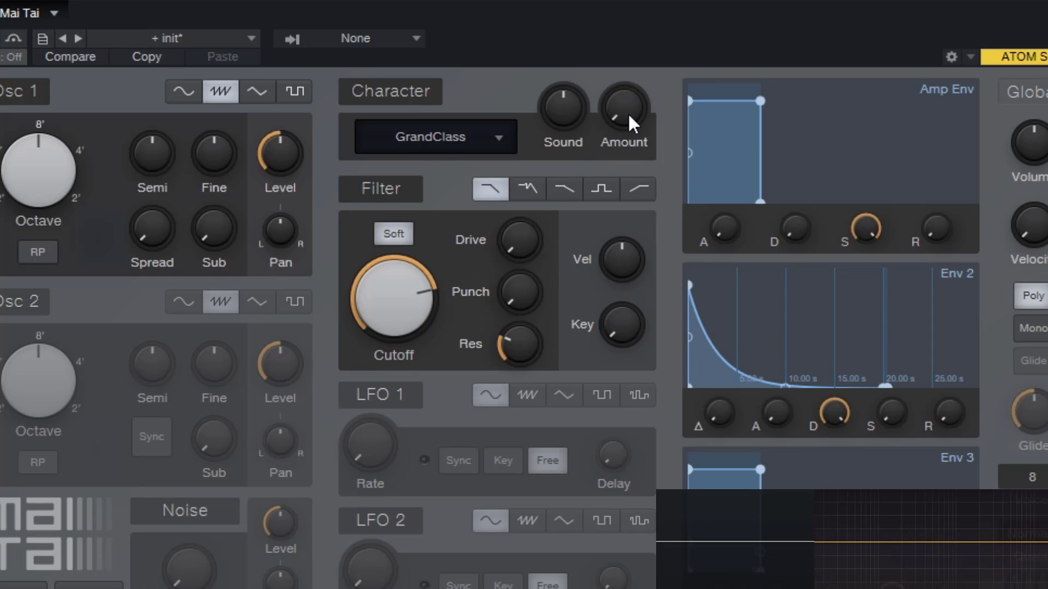
drag(625, 120, 634, 18)
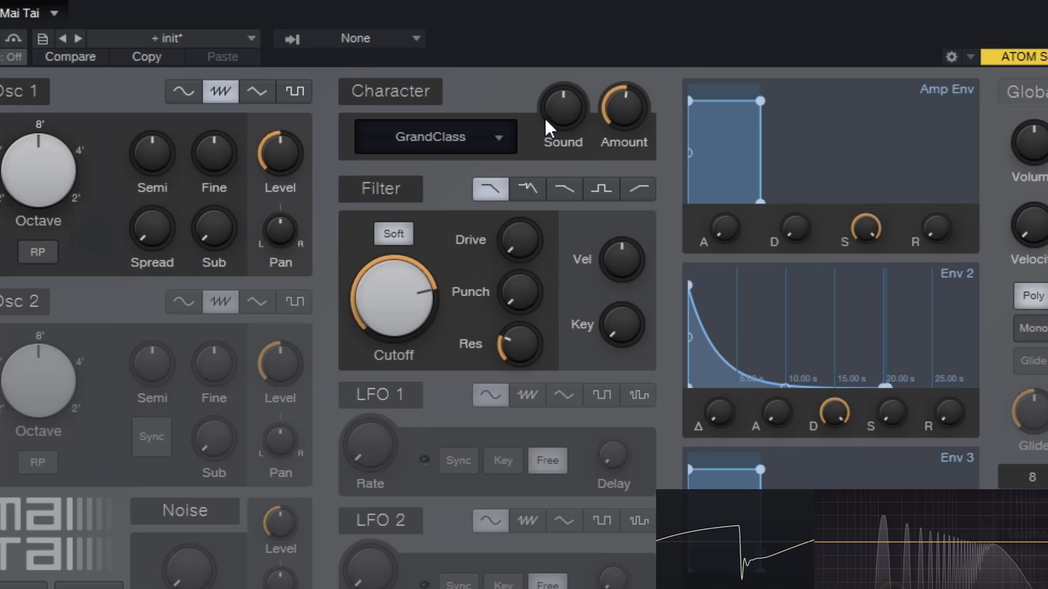
Keep GrandClass as the character type and try out its Sound control, ending close to center.
click(486, 136)
click(460, 162)
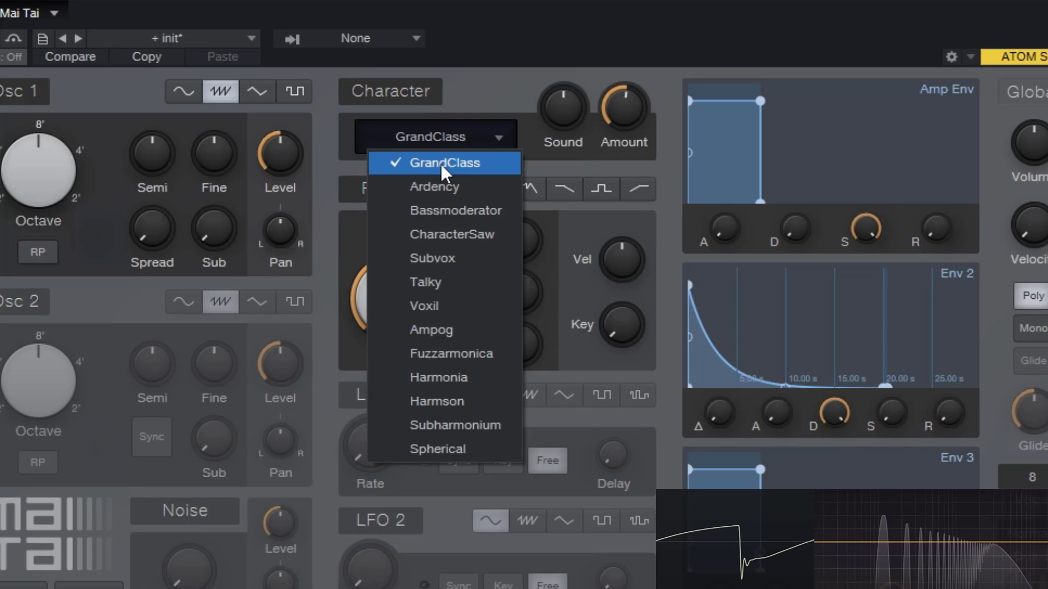
click(442, 161)
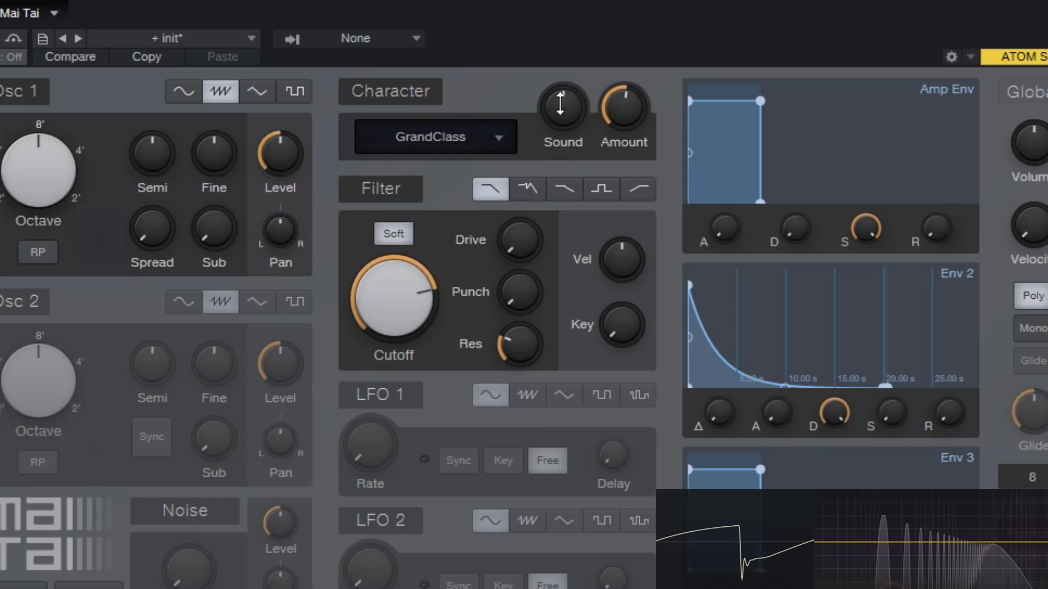
drag(560, 104, 624, 171)
click(499, 138)
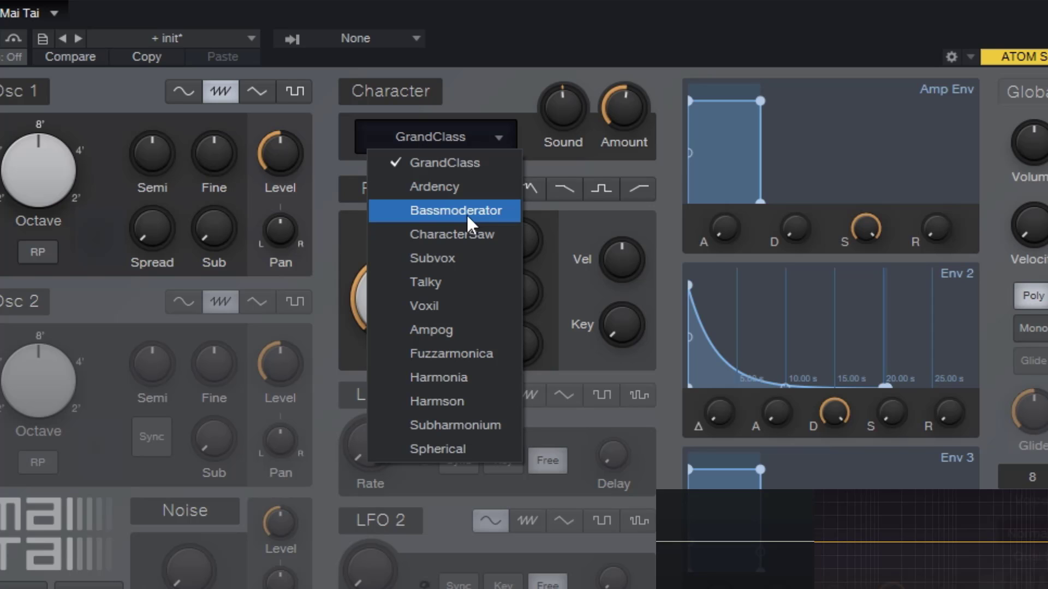
click(488, 66)
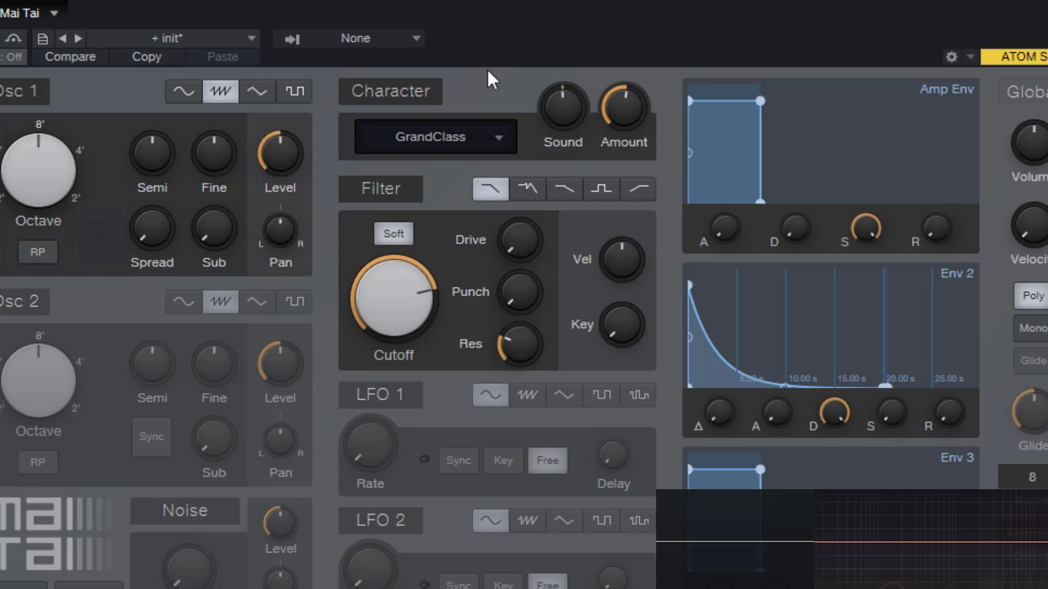
Raise the Character Amount to about three quarters and sweep GrandClass's Sound to both sides of center.
drag(563, 107, 571, 44)
drag(625, 87, 627, 28)
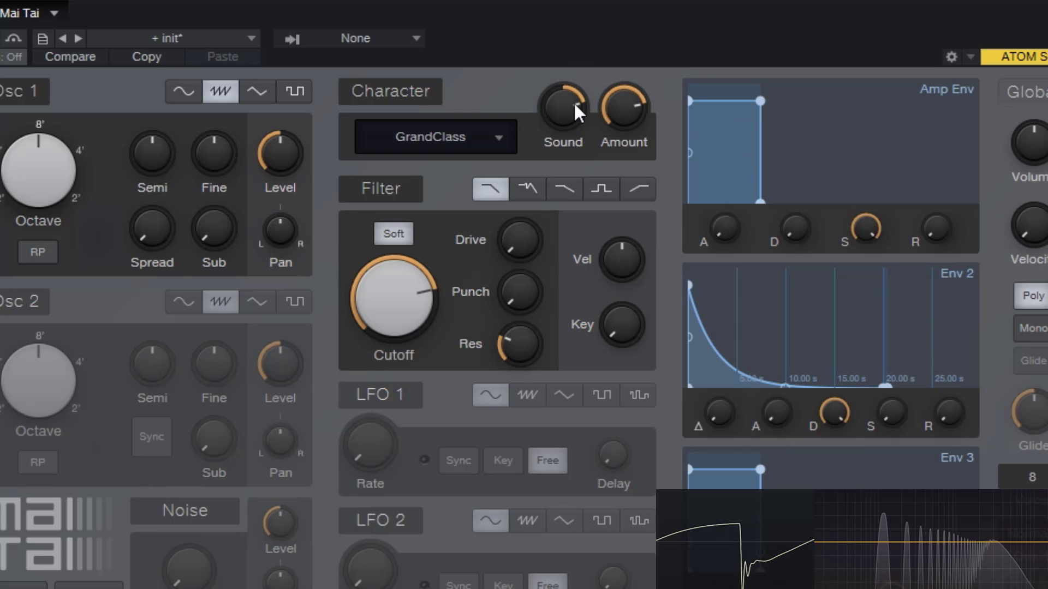
drag(574, 101, 582, 214)
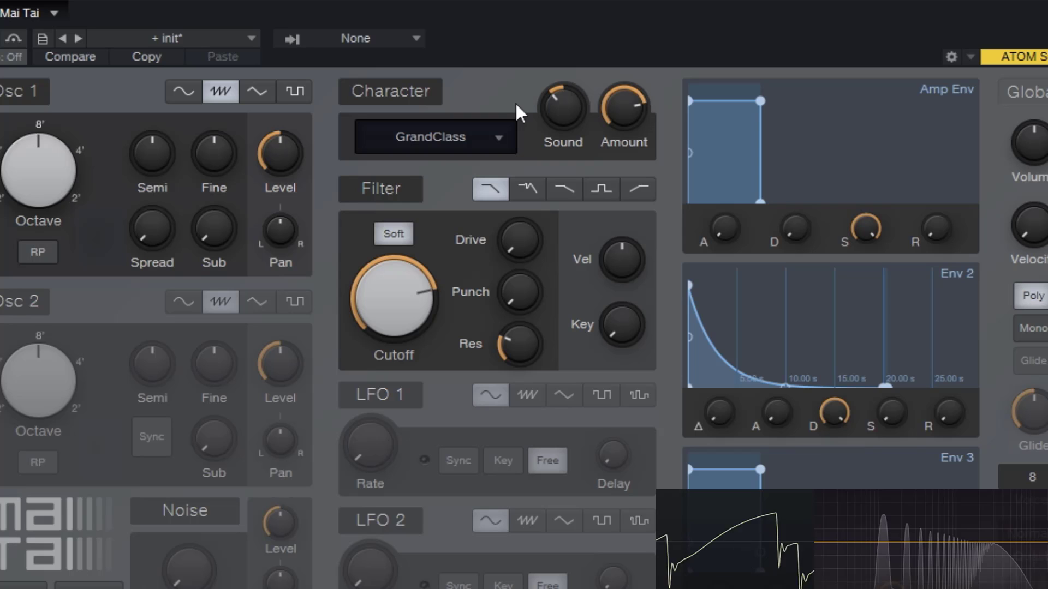
drag(559, 104, 598, 128)
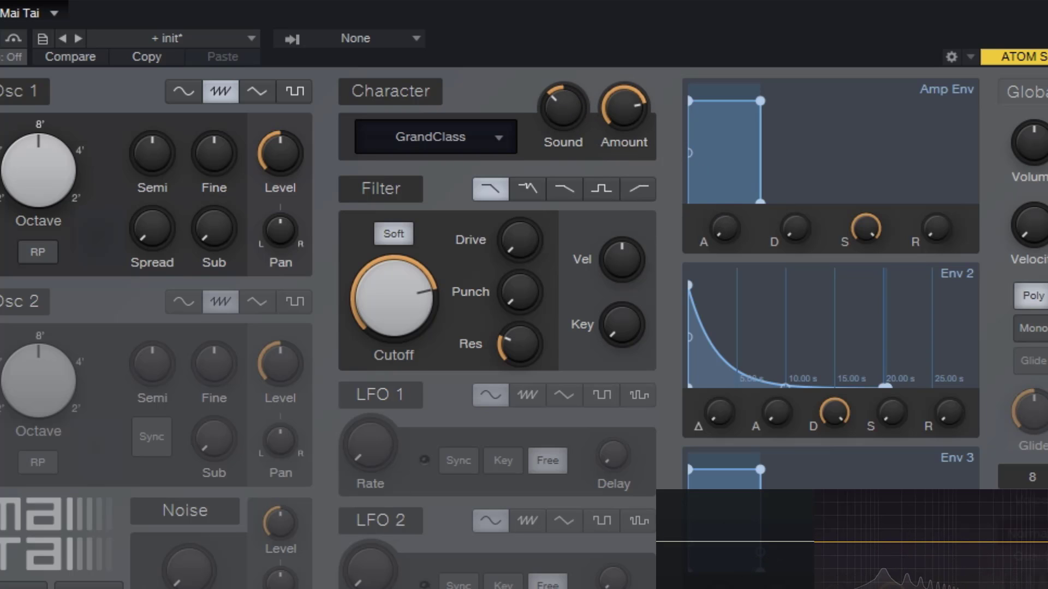
drag(561, 103, 606, 158)
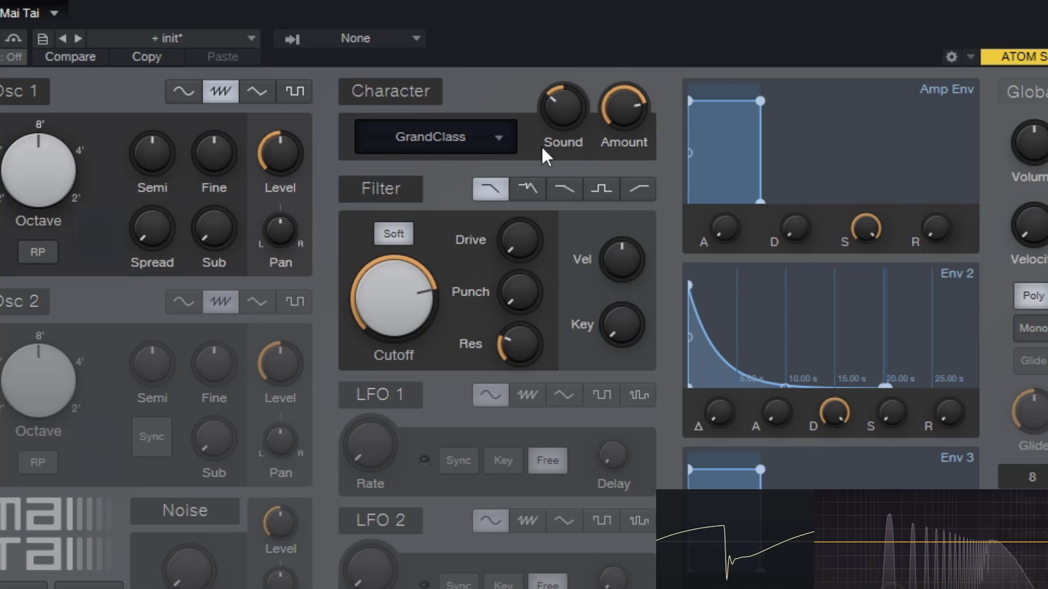
Audition the Ardency character while adjusting Sound, followed by Bassmoderator with the Amount lowered to about its midpoint.
click(496, 139)
click(485, 187)
drag(555, 114, 592, 47)
click(499, 138)
click(477, 211)
drag(615, 113, 615, 194)
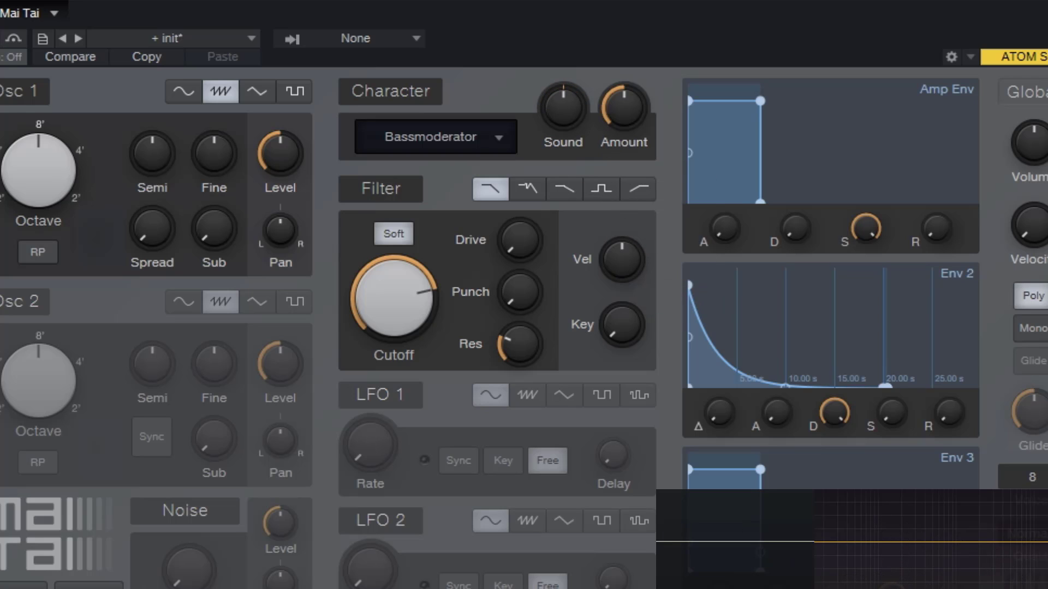
Switch the character type to CharacterSaw, raise the Amount to about three quarters and sweep Sound around center.
click(496, 138)
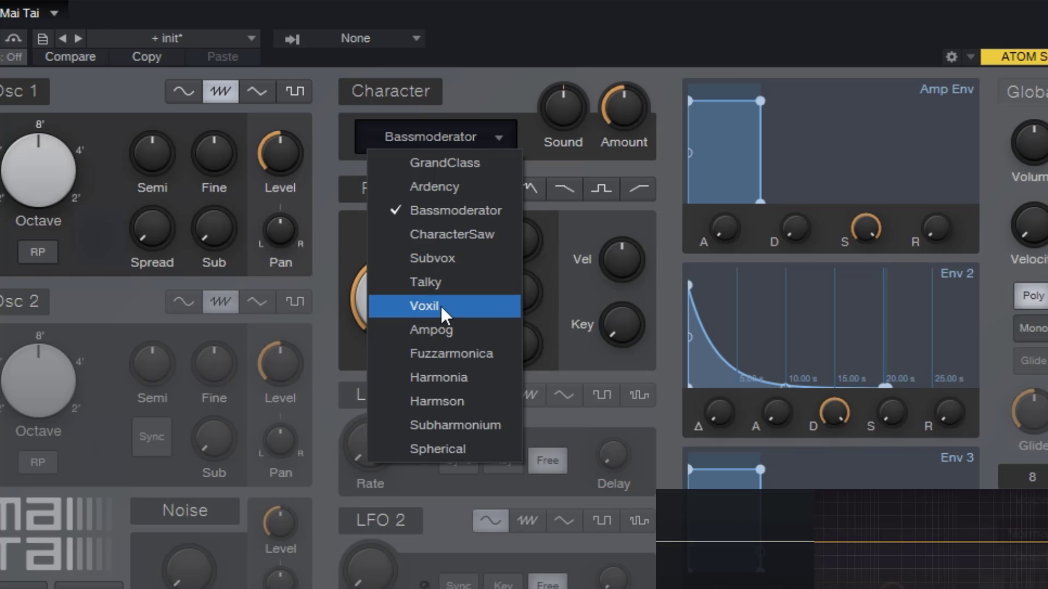
click(453, 236)
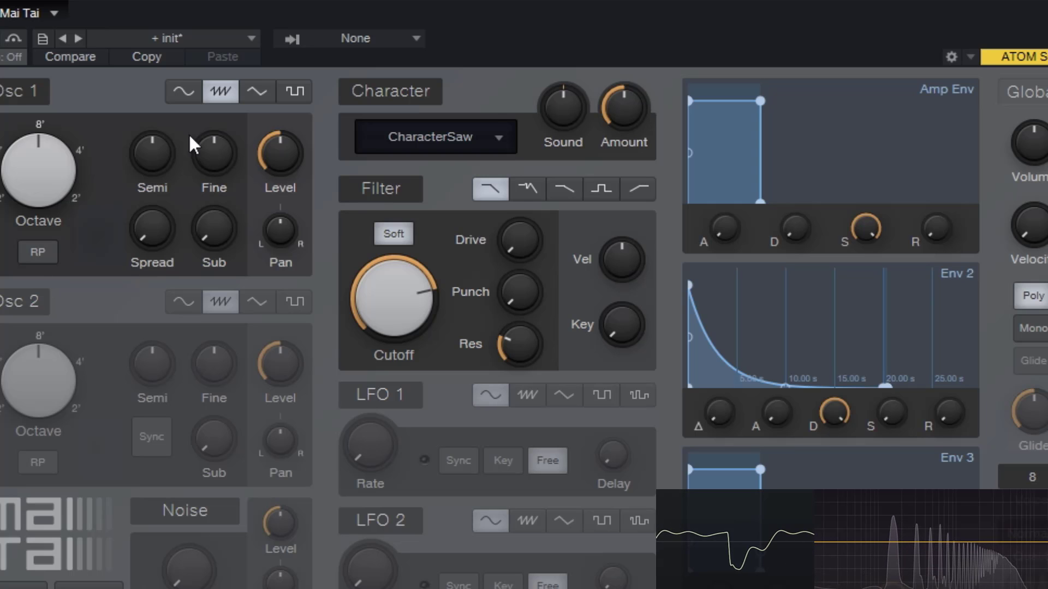
click(499, 136)
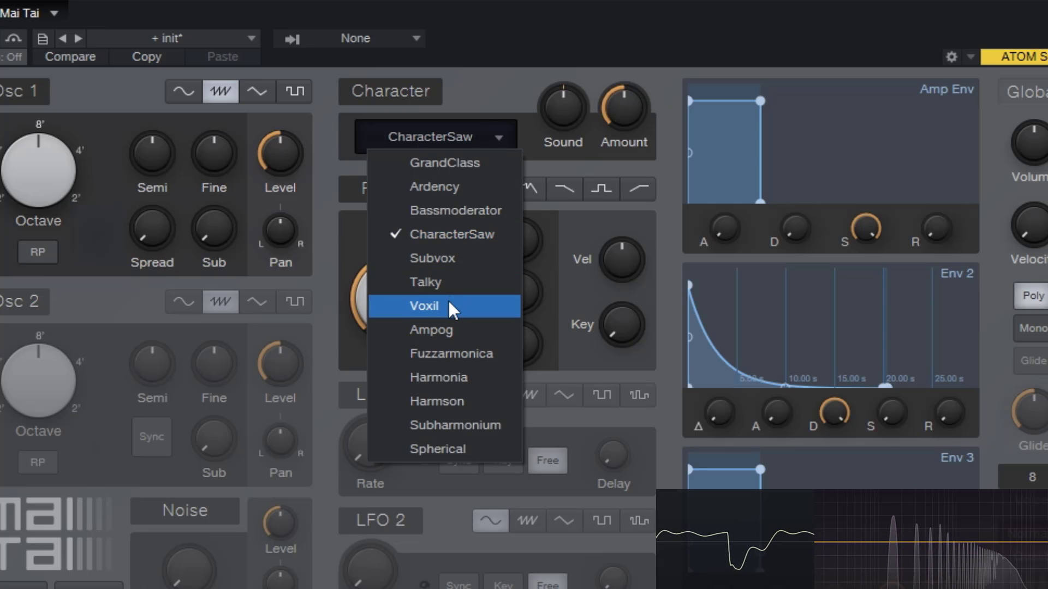
click(586, 70)
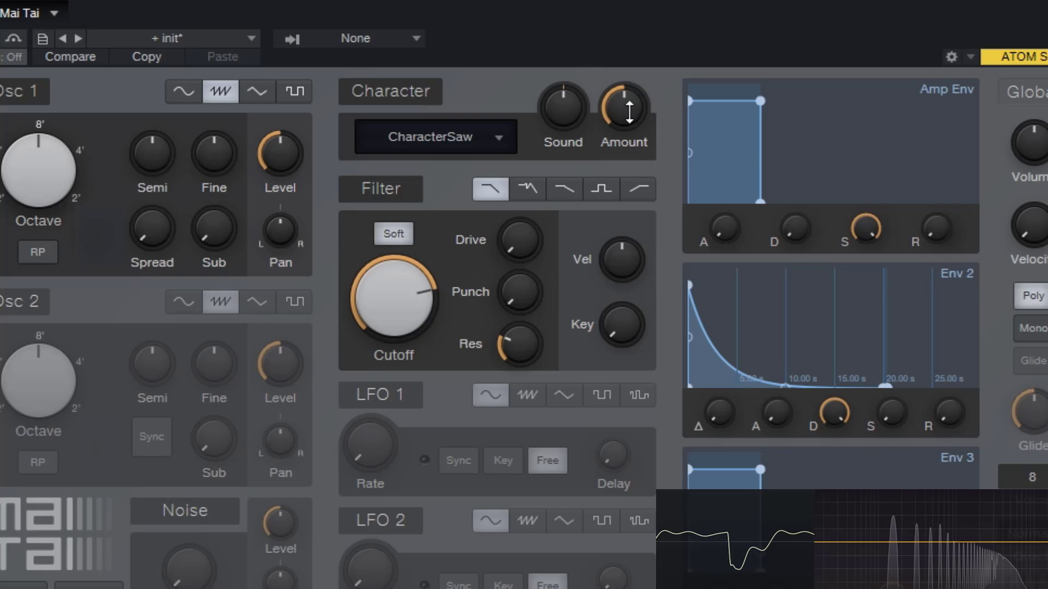
drag(566, 105, 585, 211)
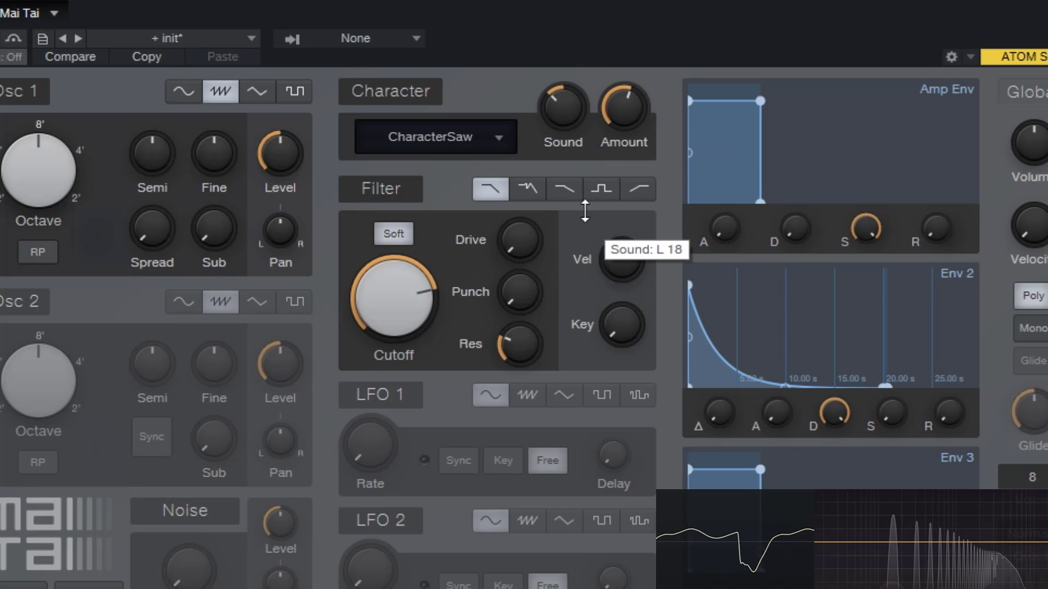
drag(564, 112, 603, 178)
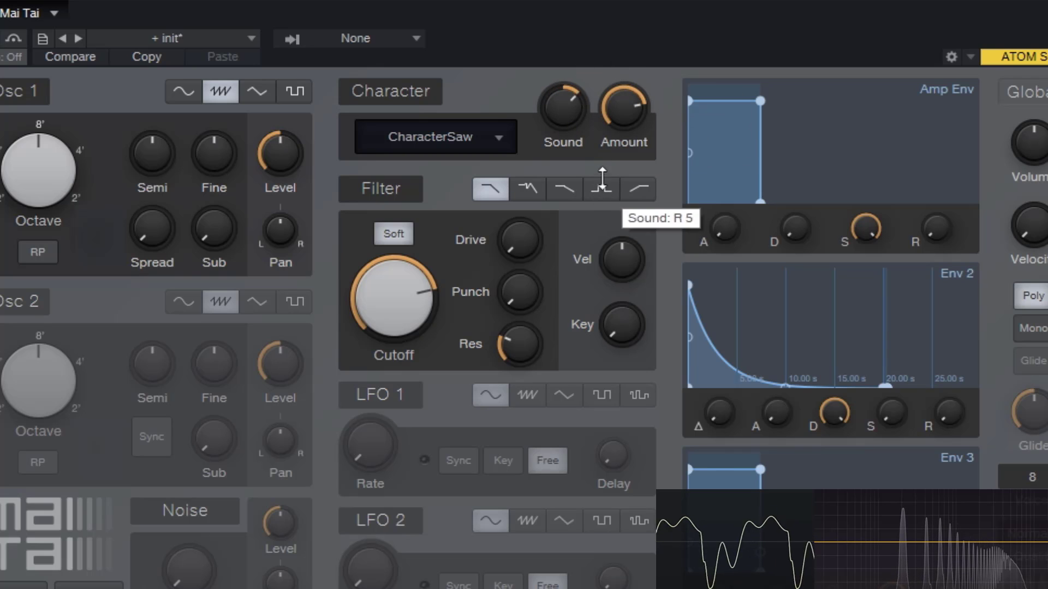
Audition the Subvox character with Sound turned left of center, and switch the type to Talky.
click(498, 143)
click(478, 263)
drag(565, 106, 568, 202)
click(498, 138)
click(472, 286)
Audition the Voxil character with Sound brought close to center, and switch the type to Ampog.
click(498, 138)
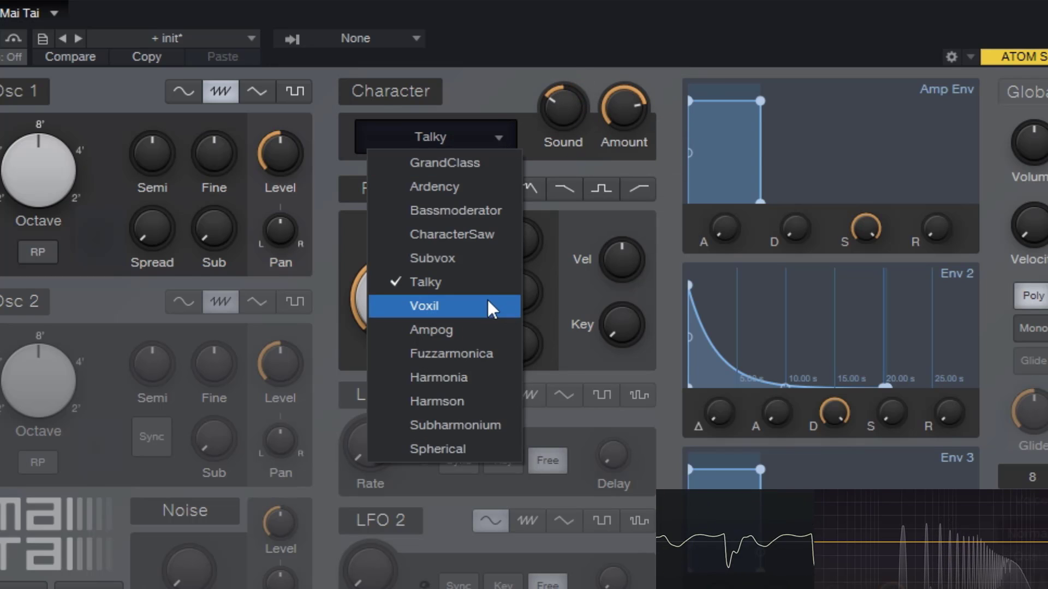
click(486, 306)
drag(562, 109, 606, 103)
click(507, 137)
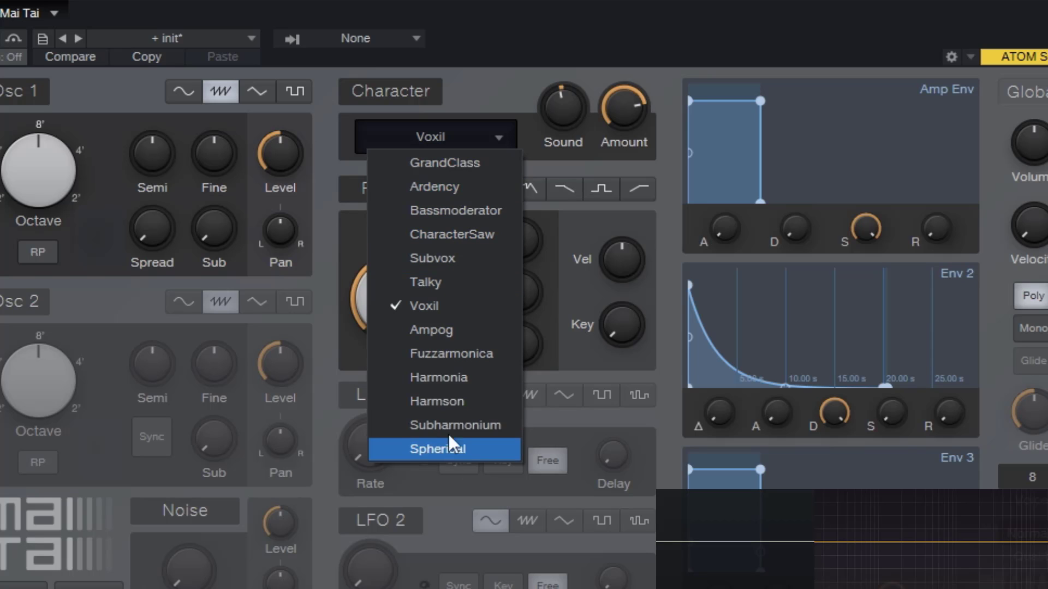
click(447, 329)
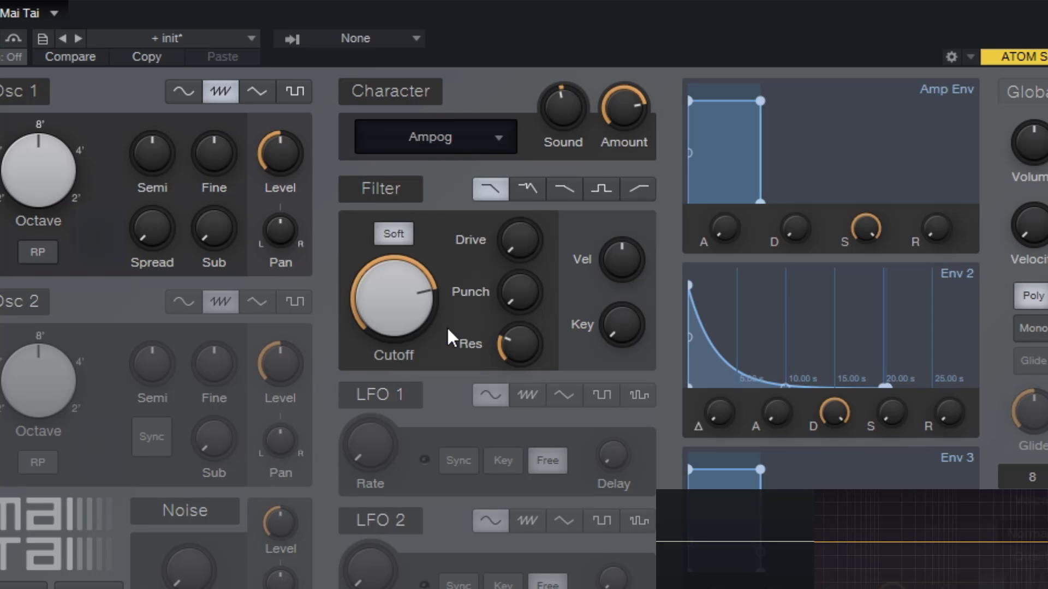
Audition the Ampog character while sweeping Sound around center and varying the Amount between about half and two thirds.
click(489, 148)
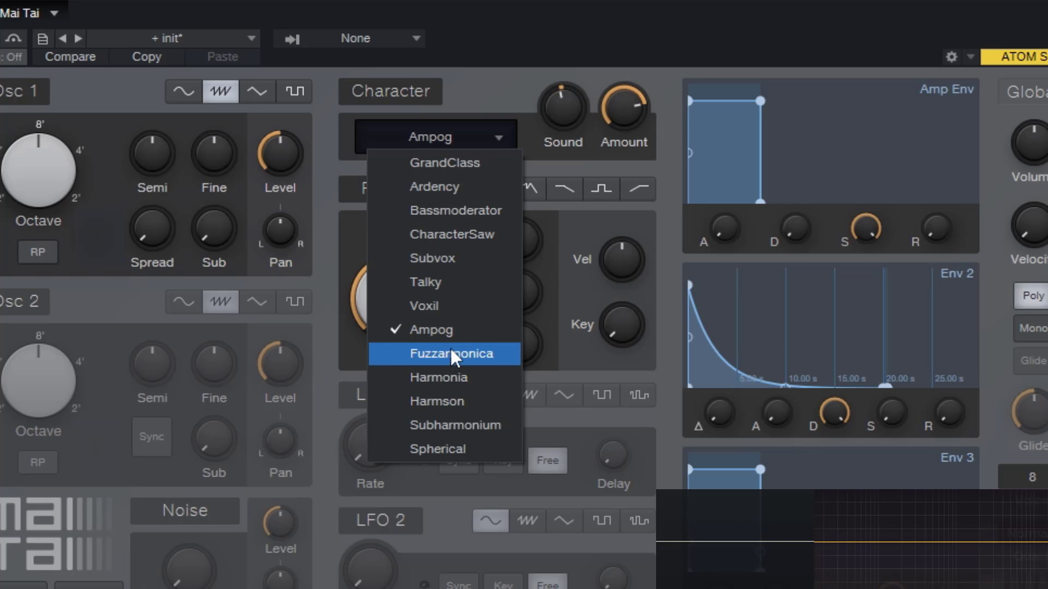
click(502, 61)
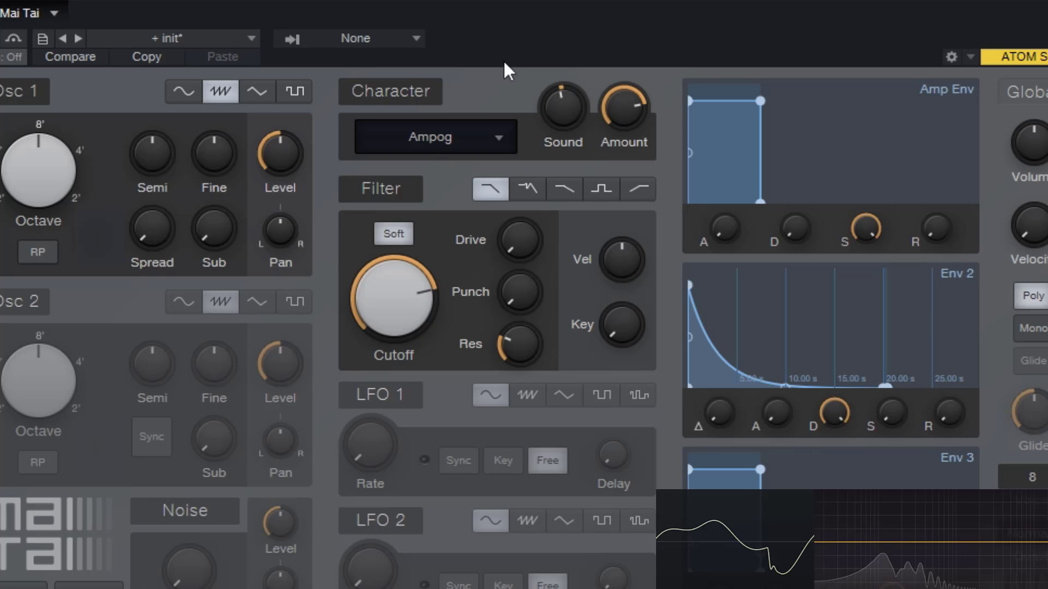
drag(569, 80, 617, 165)
drag(630, 113, 636, 186)
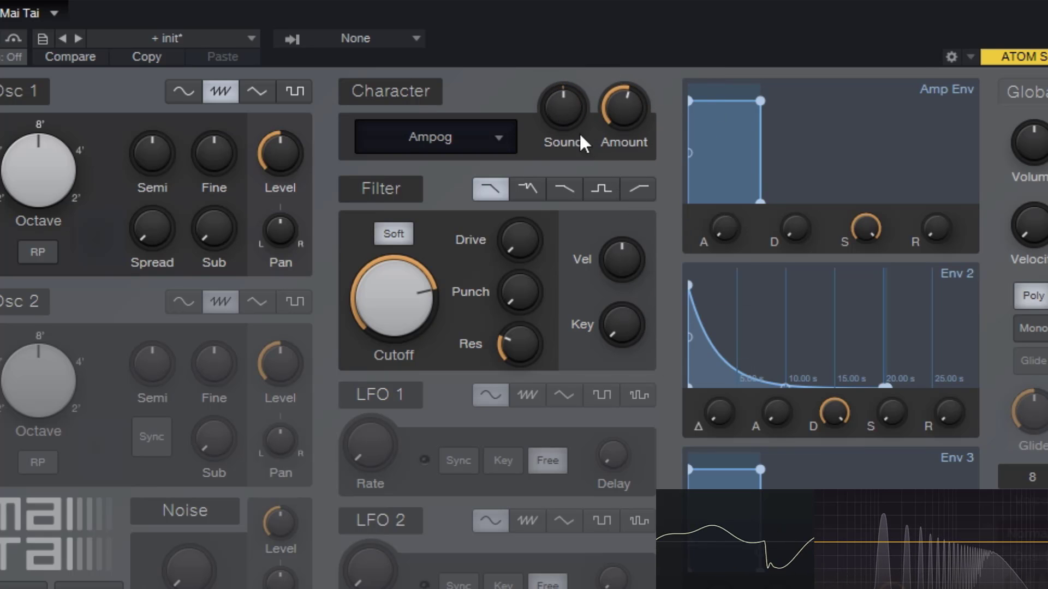
drag(579, 132, 593, 47)
scroll(626, 101, up, 3)
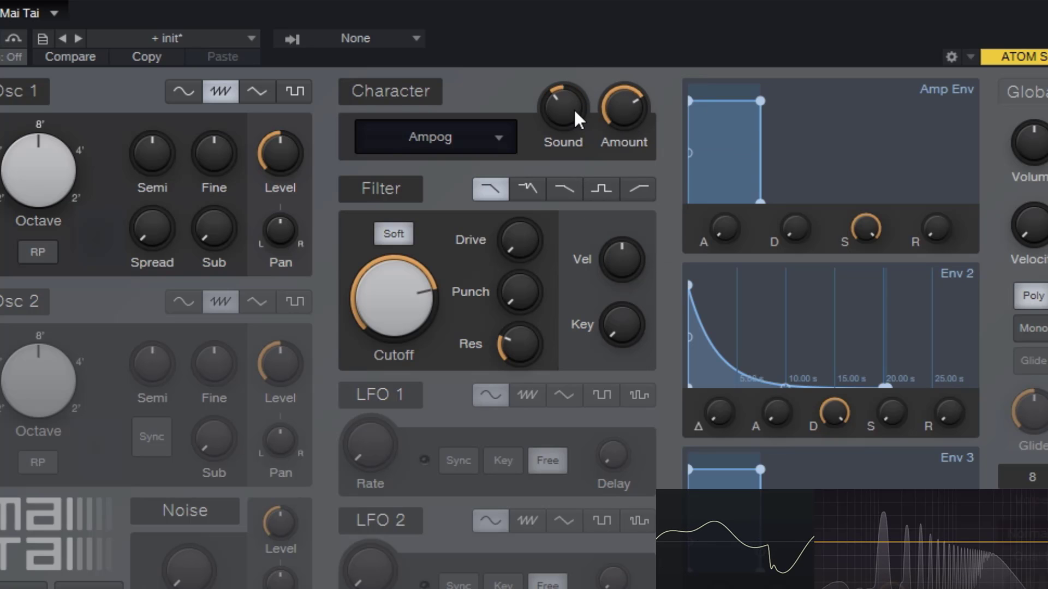
drag(574, 108, 606, 161)
Audition the Fuzzarmonica character with Sound near center, and switch the type to Harmonia.
click(484, 138)
click(467, 344)
scroll(578, 156, down, 3)
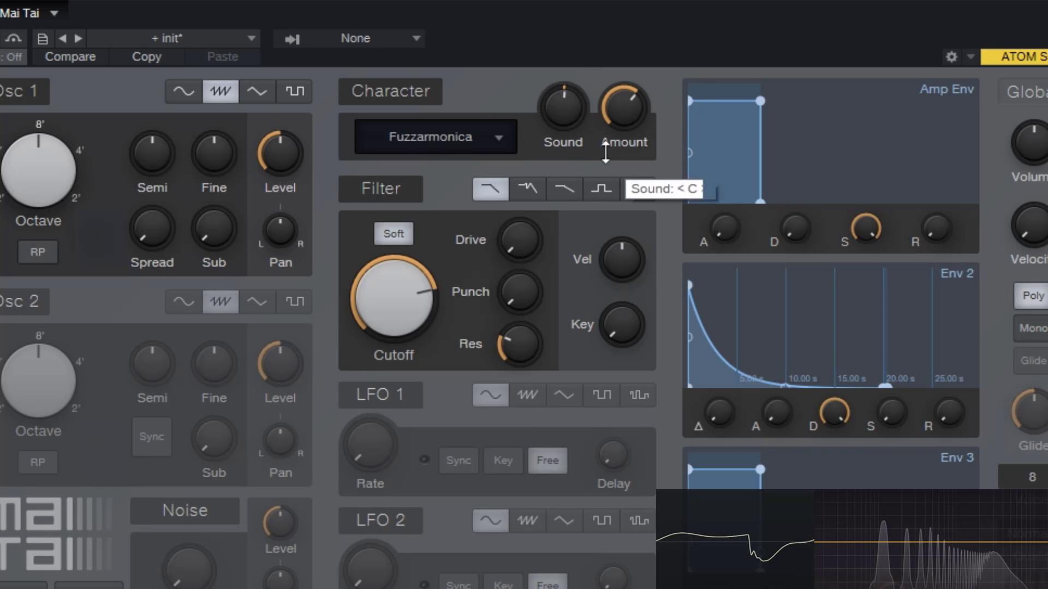
click(505, 140)
click(471, 378)
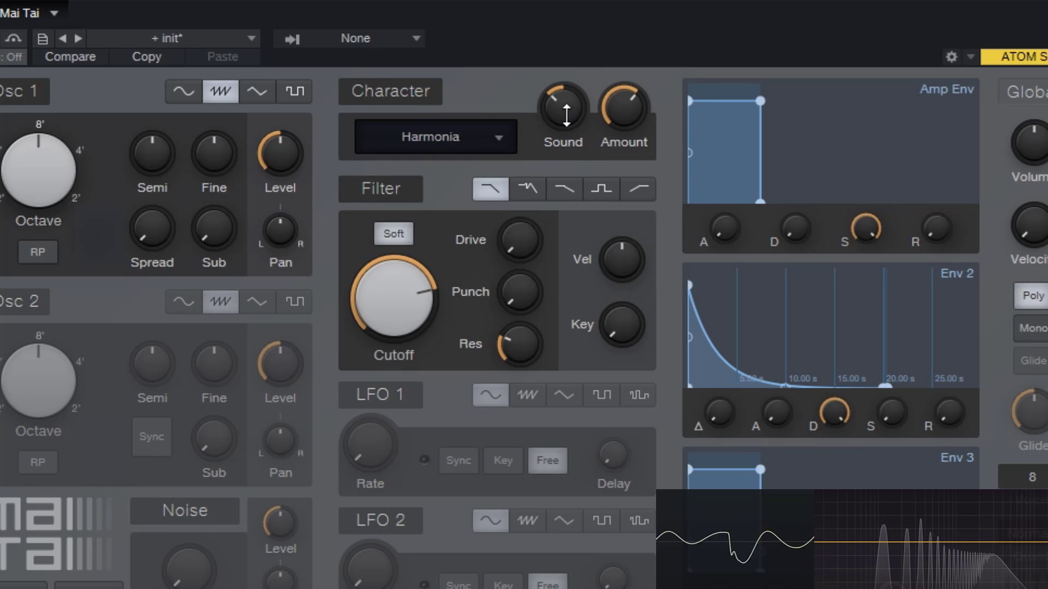
Audition the Harmonia character with Sound brought slightly right of center and the Amount at about three quarters.
drag(565, 110, 577, 80)
drag(616, 110, 565, 152)
click(498, 141)
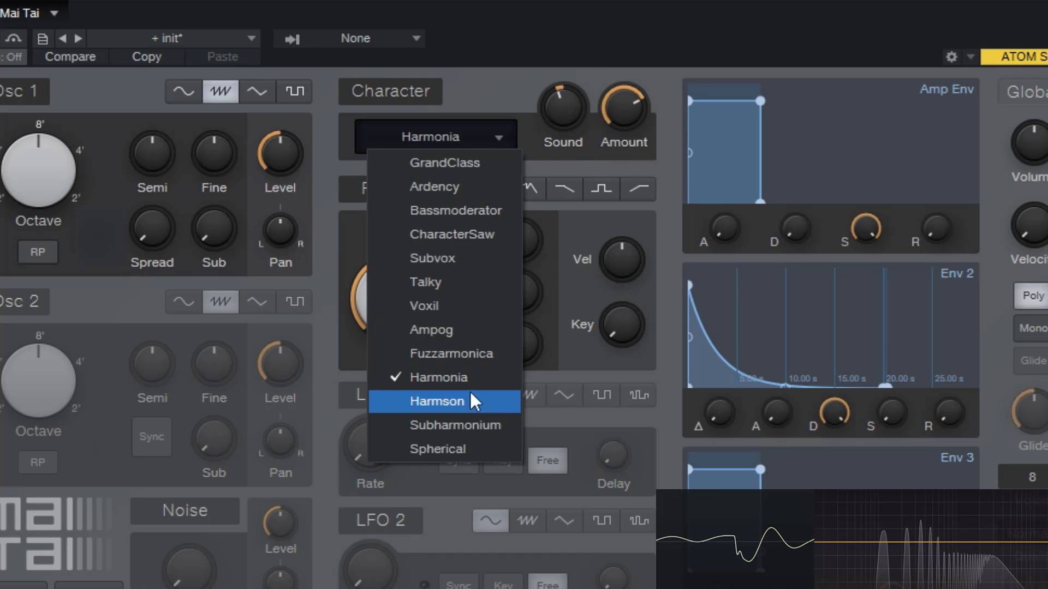
click(471, 379)
mouse_move(567, 110)
mouse_down()
mouse_move(576, 132)
mouse_move(583, 104)
mouse_up()
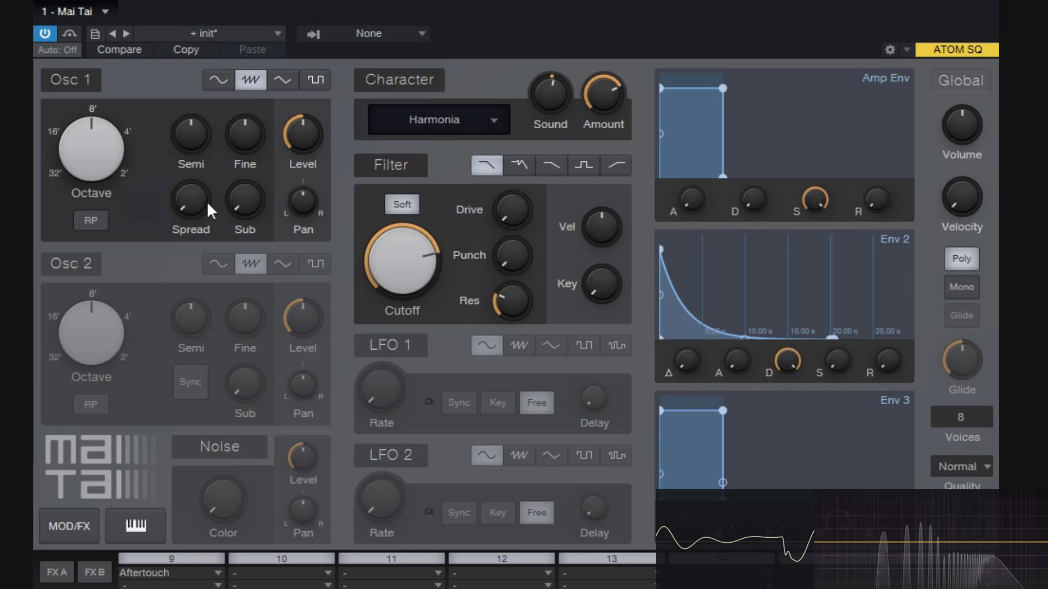
Raise Osc 1 Spread to about 80%, and enable Osc 2 as a square wave with Sub raised and Octave at 4'.
drag(209, 211, 205, 82)
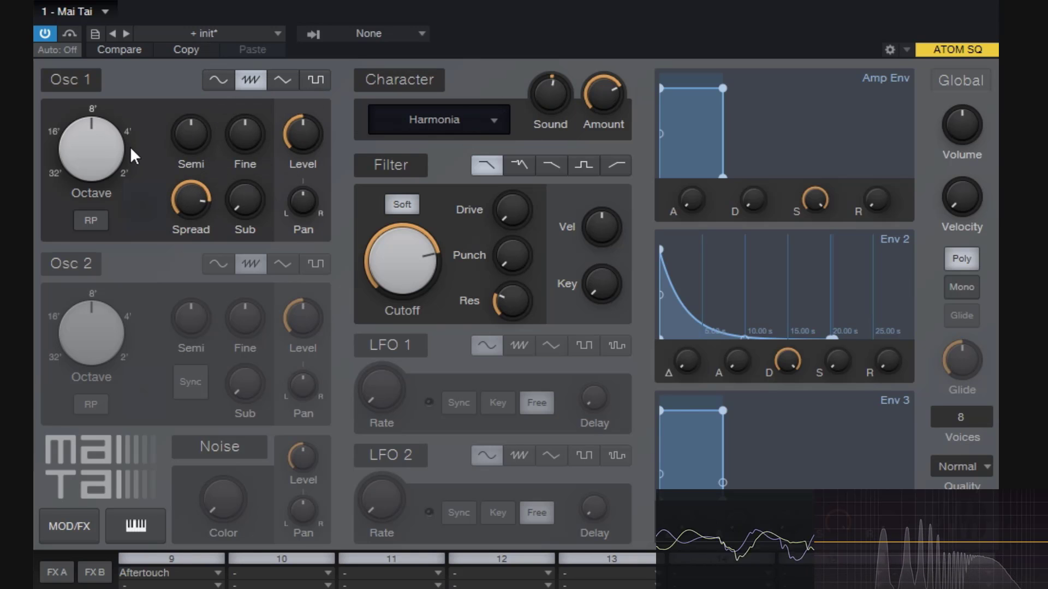
click(92, 262)
drag(270, 392, 273, 292)
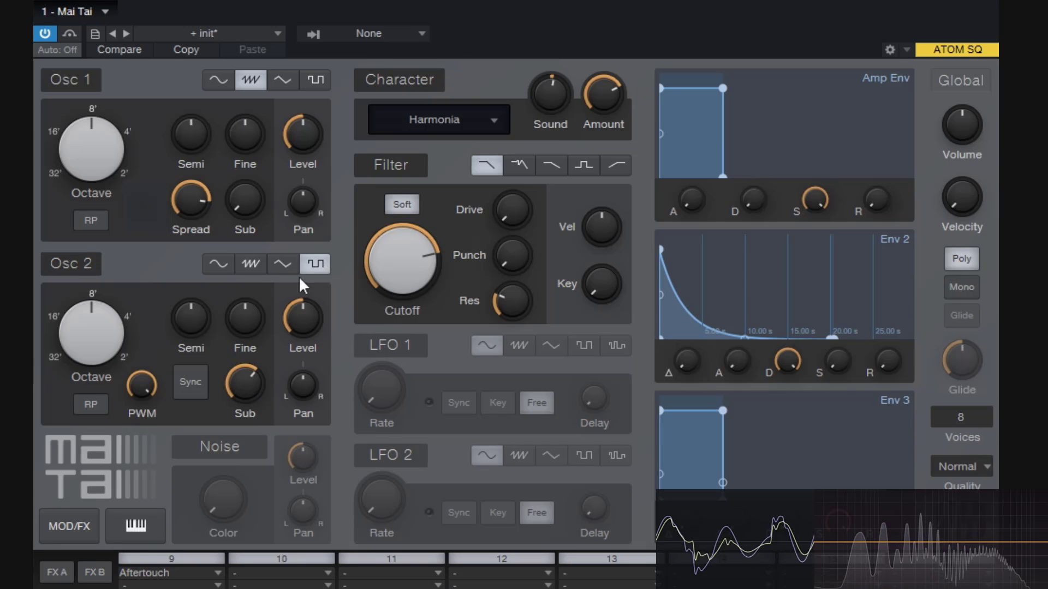
drag(105, 333, 109, 288)
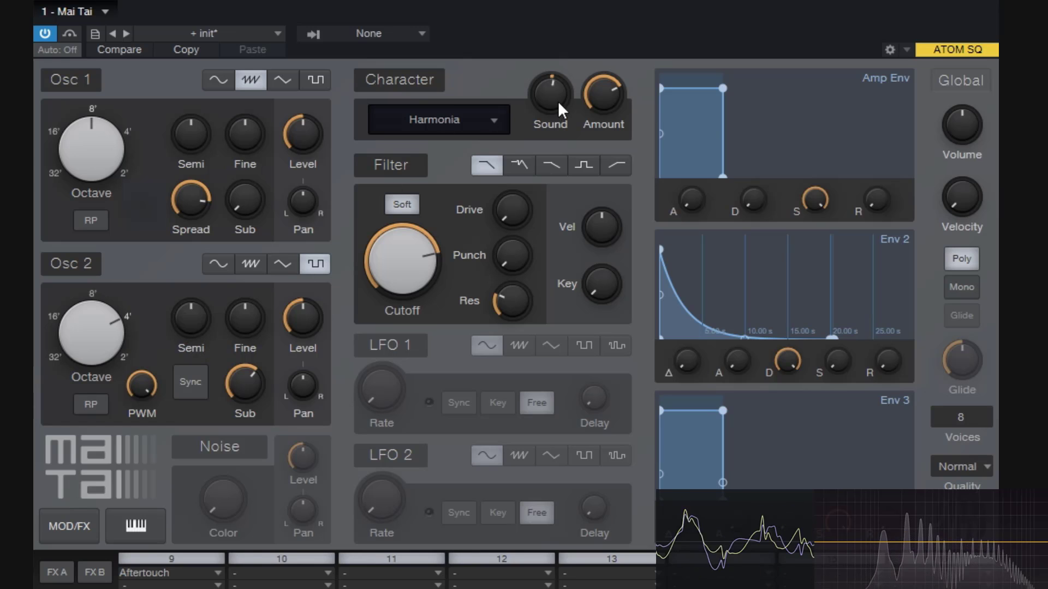
Turn Harmonia's Sound fully right, and audition the Harmson character while sweeping Sound down to L 50 with the Amount at maximum.
drag(558, 101, 584, 77)
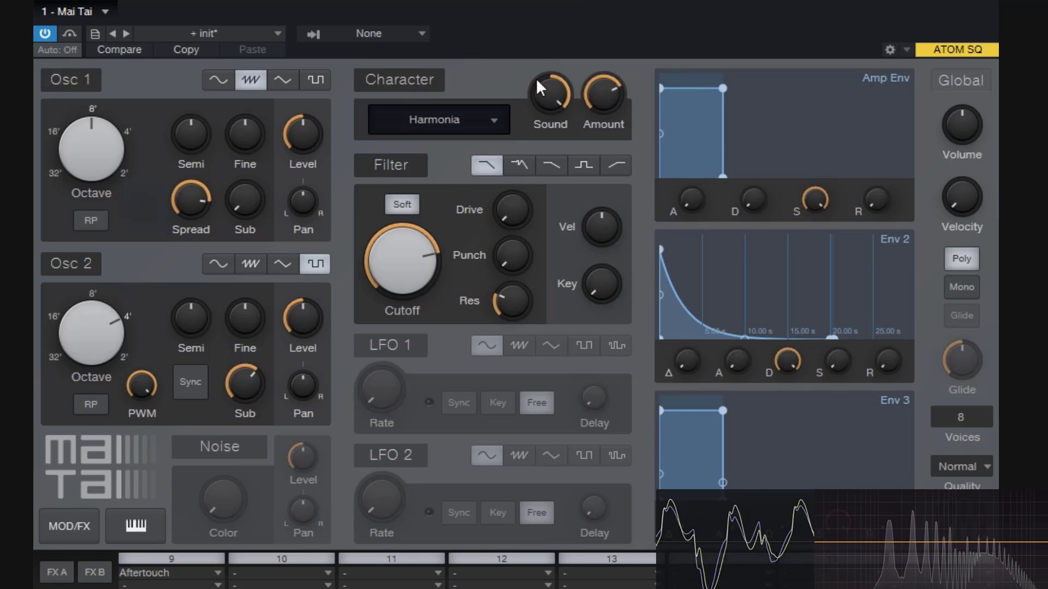
click(491, 120)
click(470, 345)
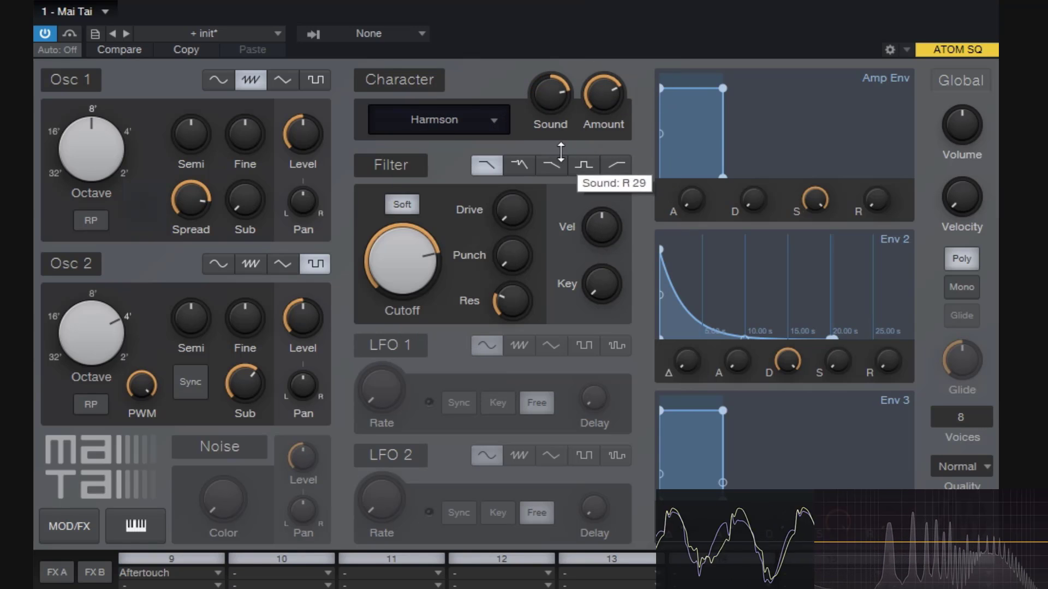
drag(560, 152, 585, 309)
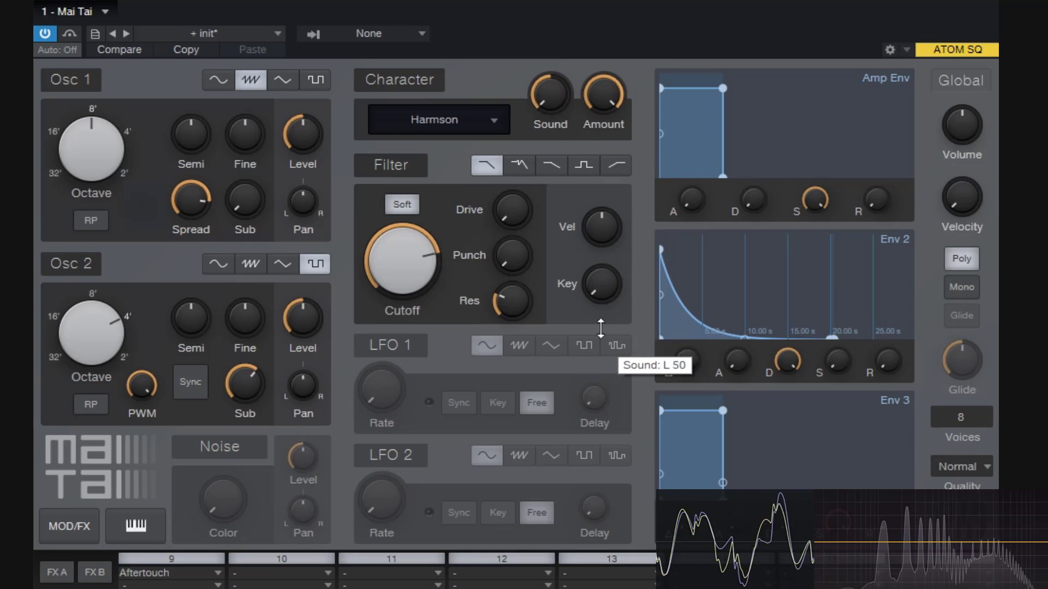
drag(595, 262, 607, 233)
Switch the character type to Talky and sweep Sound from center to fully right.
click(494, 121)
click(456, 243)
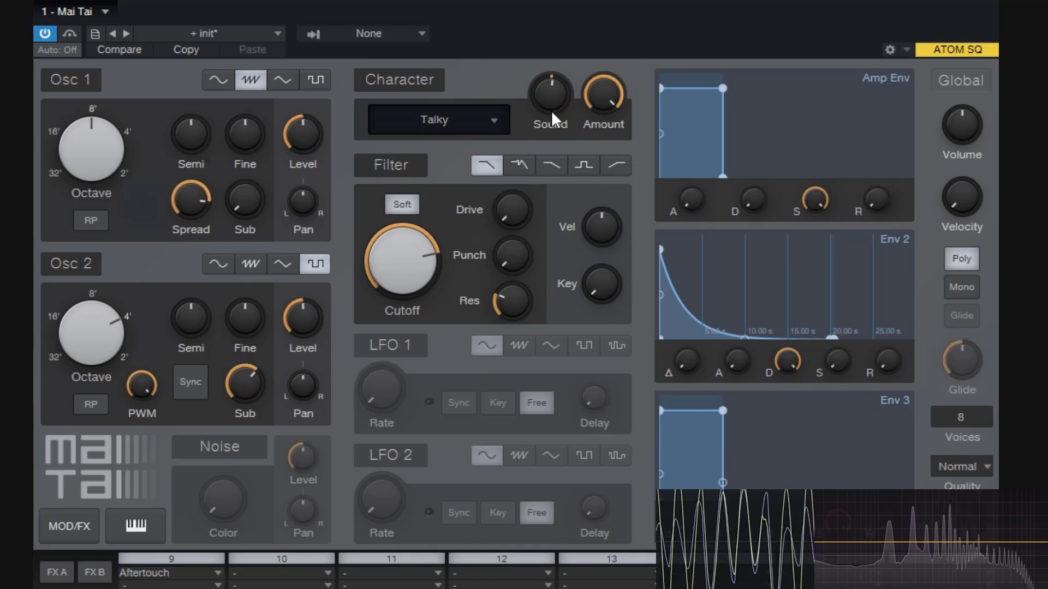
drag(551, 110, 573, 9)
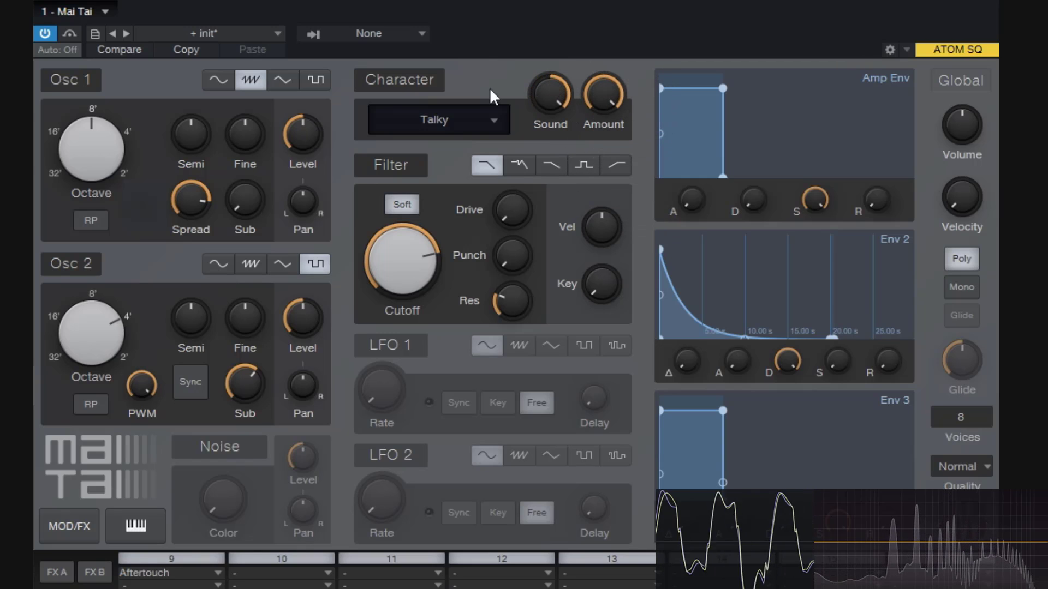
Switch the character type to Subvox and bring Sound back slightly from fully right.
click(502, 114)
click(479, 227)
mouse_move(551, 98)
mouse_down()
mouse_move(576, 265)
mouse_move(576, 242)
mouse_move(558, 295)
mouse_move(540, 204)
mouse_move(538, 251)
mouse_move(542, 282)
mouse_move(540, 142)
mouse_move(557, 263)
mouse_move(554, 105)
mouse_move(551, 116)
mouse_up()
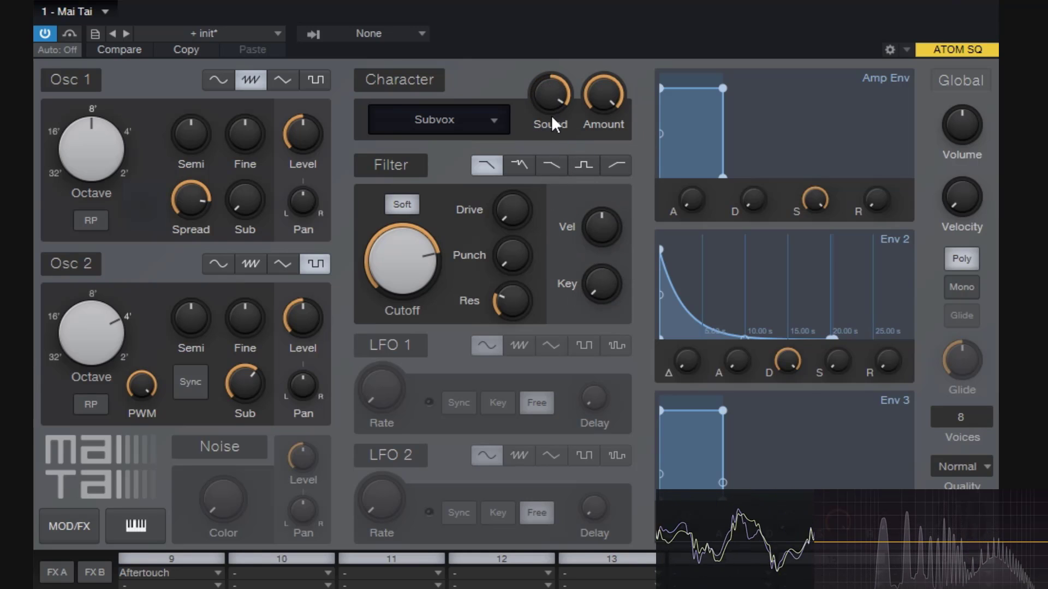
Compare the sound with the Character module switched off and on while adjusting Subvox to Sound L 27 and Amount about 70%.
click(398, 85)
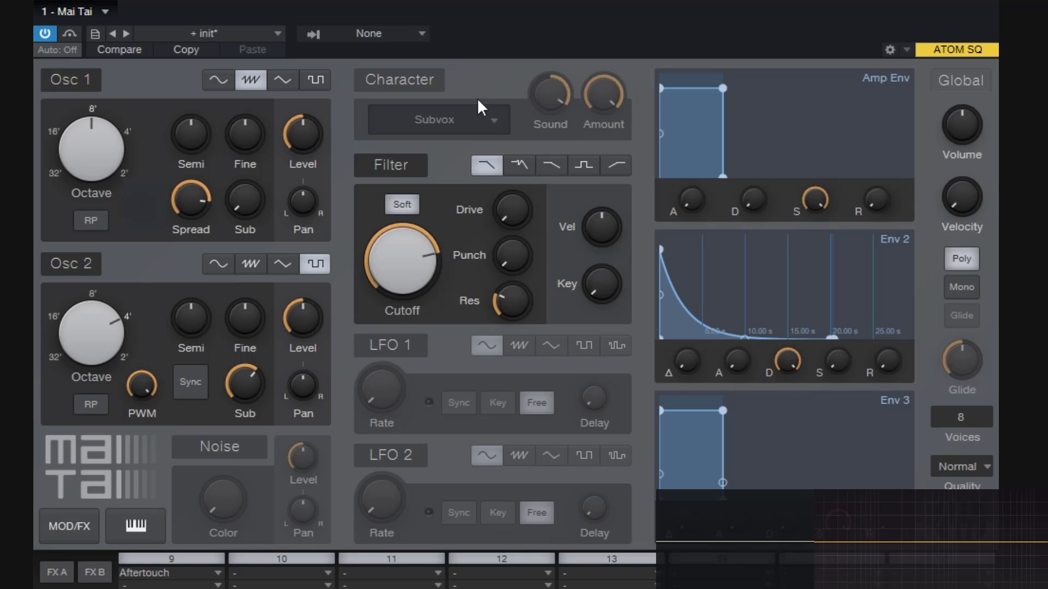
click(443, 83)
drag(554, 107, 563, 151)
drag(597, 116, 591, 224)
drag(552, 107, 606, 239)
drag(604, 98, 614, 66)
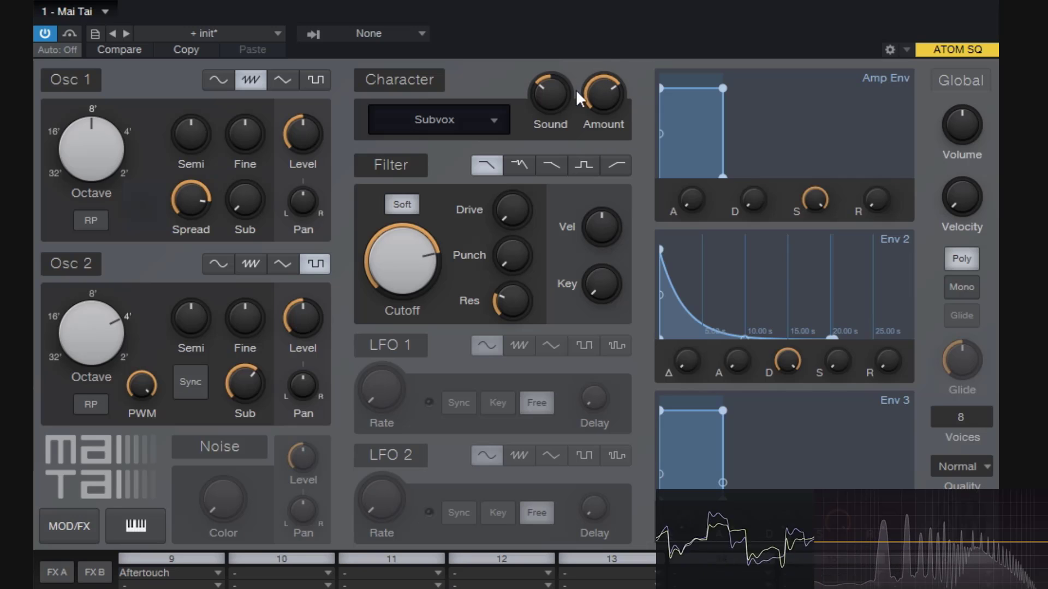
drag(557, 102, 557, 110)
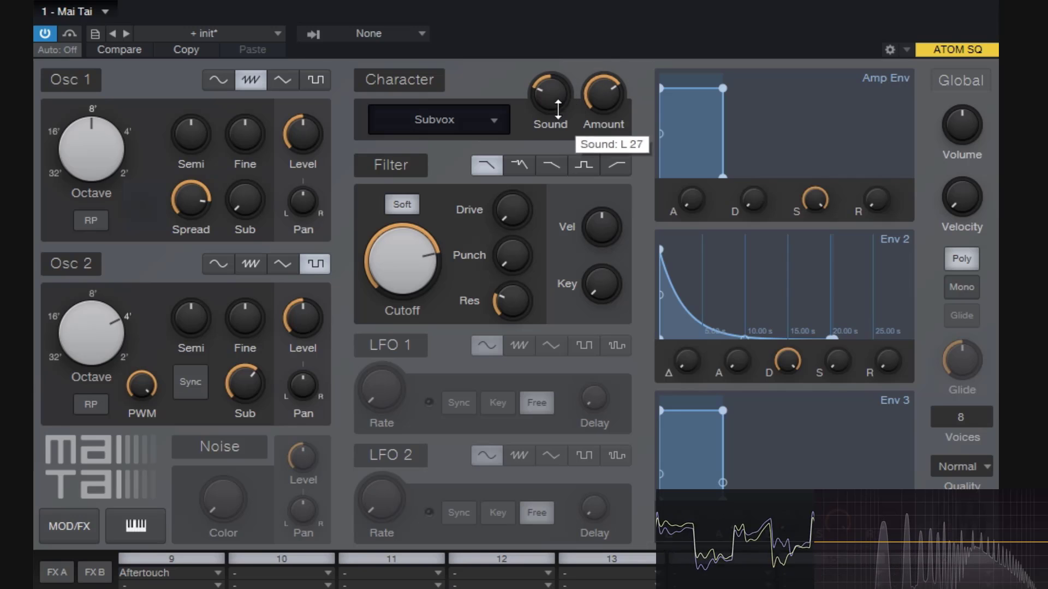
click(428, 76)
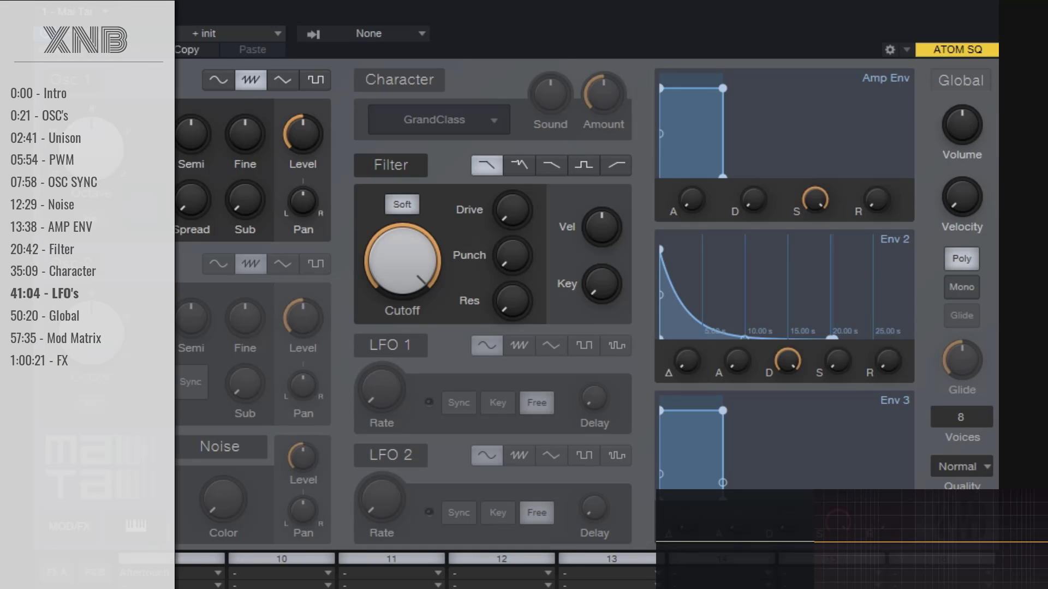
Enable LFO 1 and LFO 2, and switch LFO 2 back off.
click(413, 345)
click(410, 457)
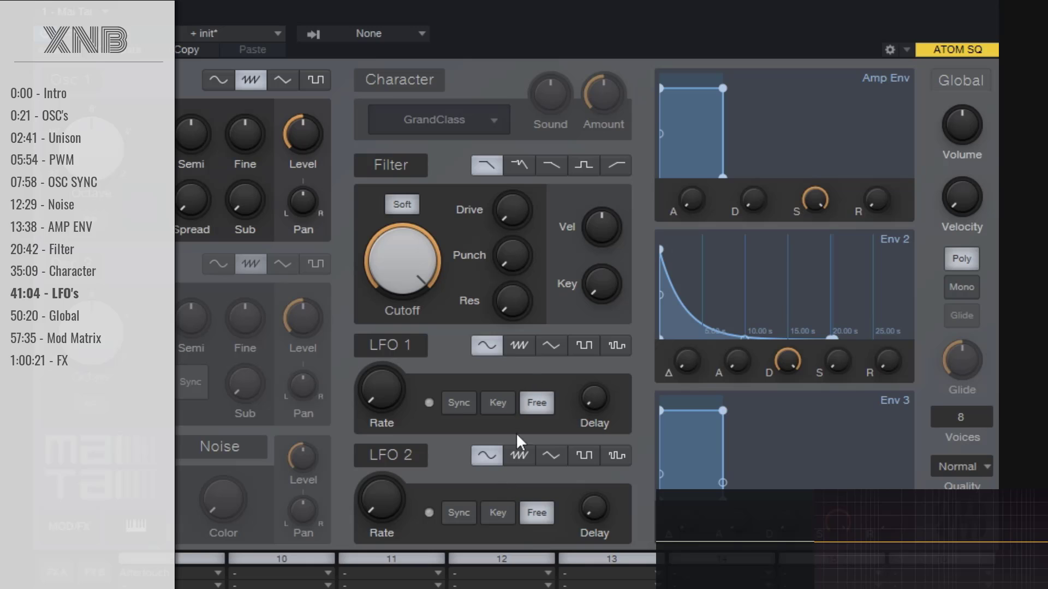
click(402, 461)
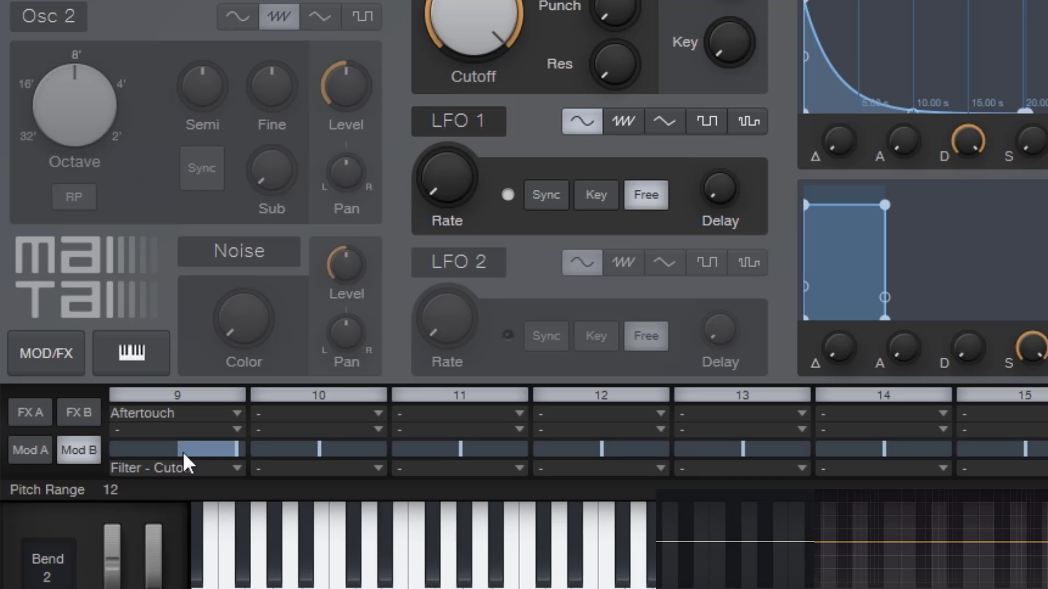
In slot 2 of Mod A, assign LFO 1 as the source and Filter - Cutoff as the destination.
click(24, 450)
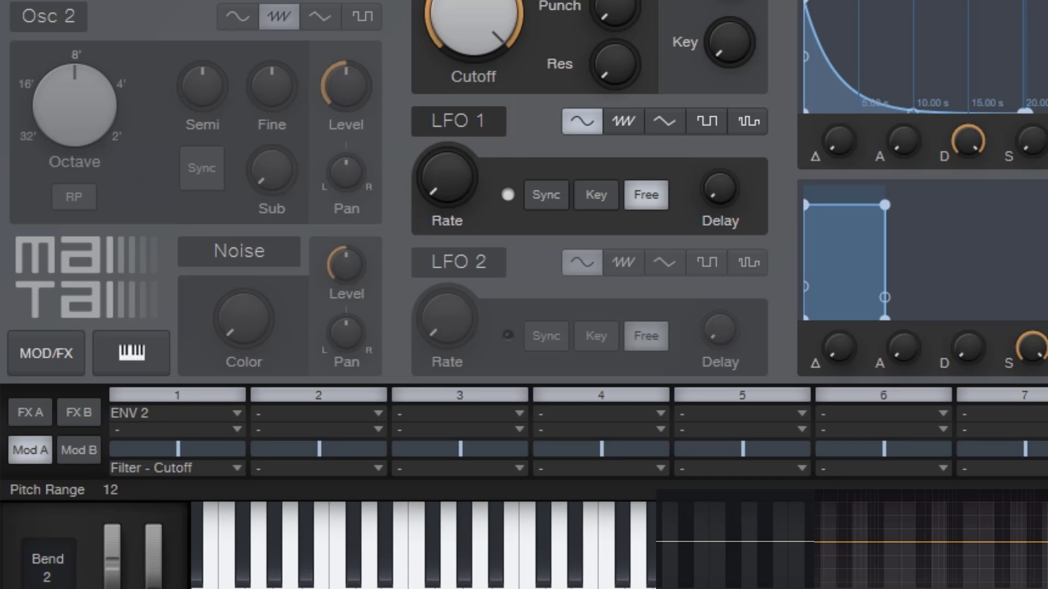
drag(450, 191, 473, 420)
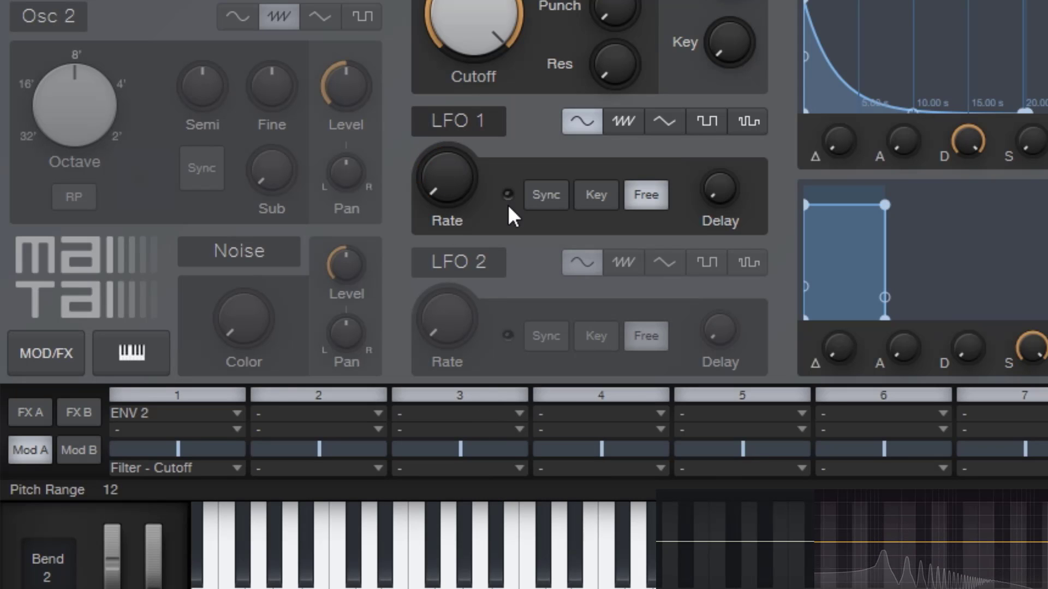
click(372, 410)
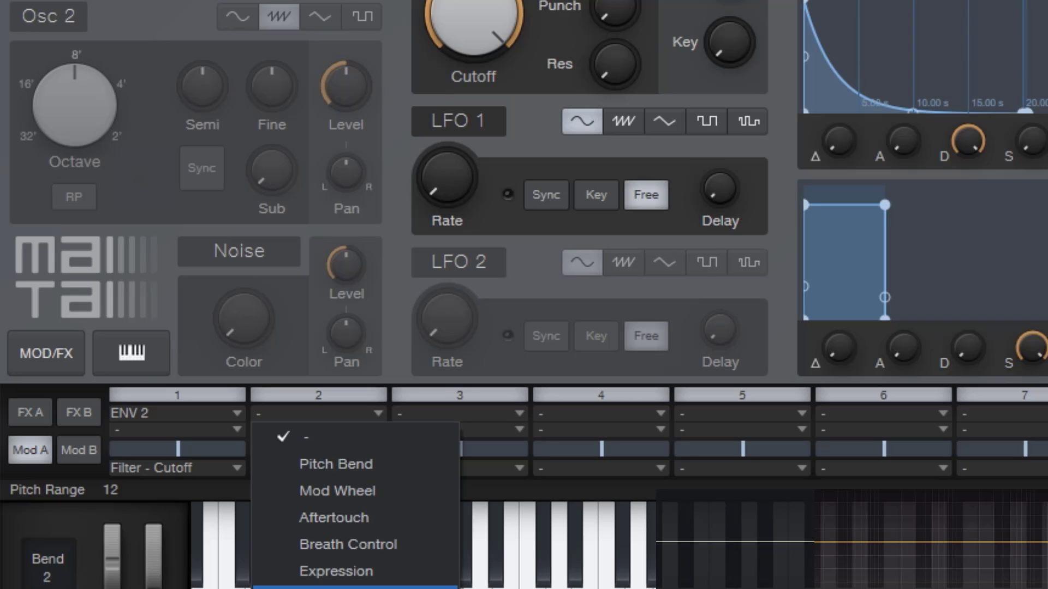
click(328, 588)
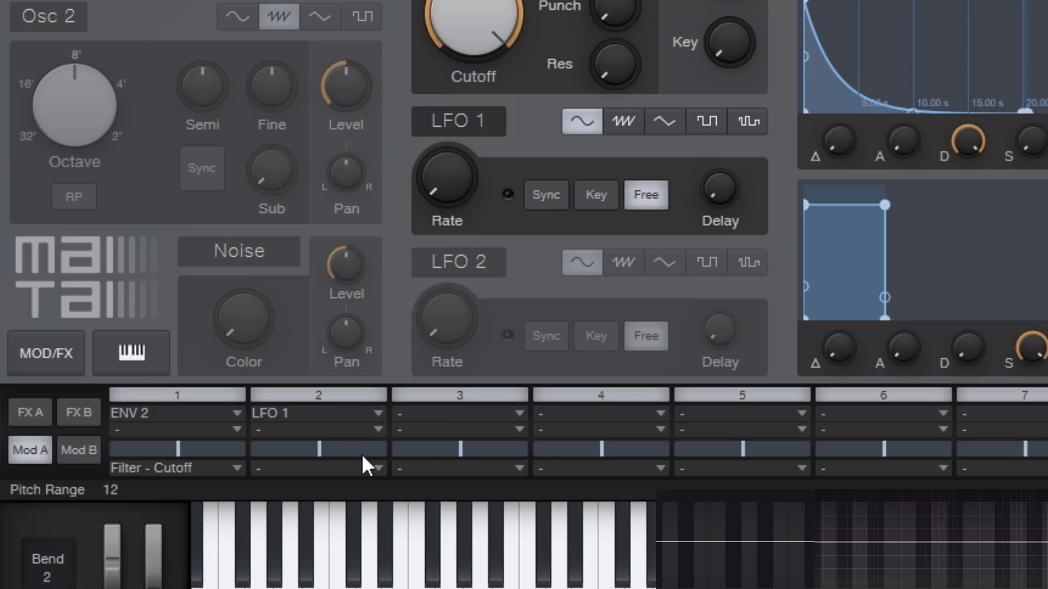
click(379, 469)
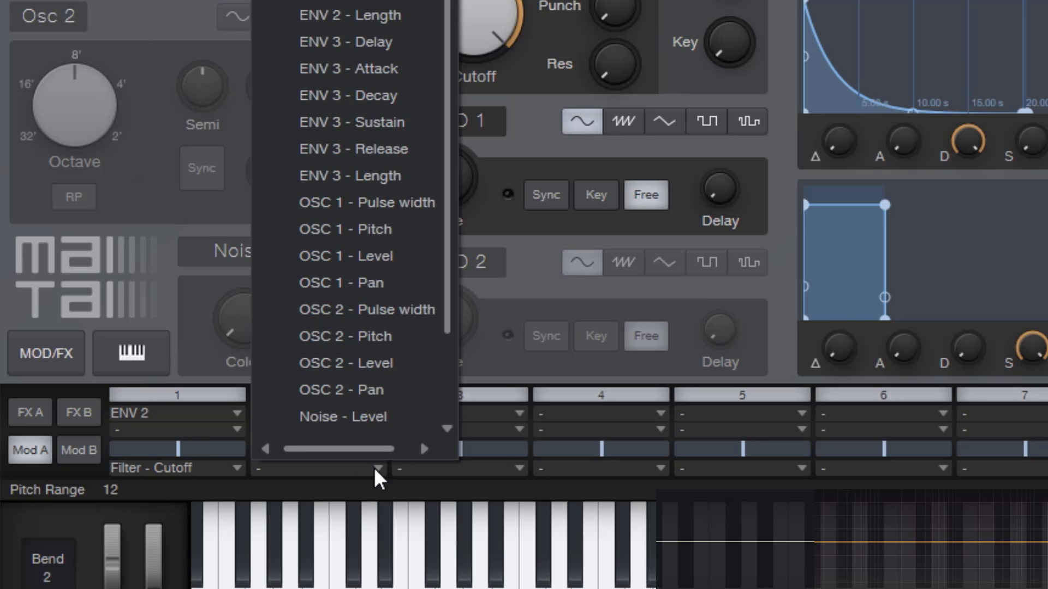
scroll(411, 62, down, 2)
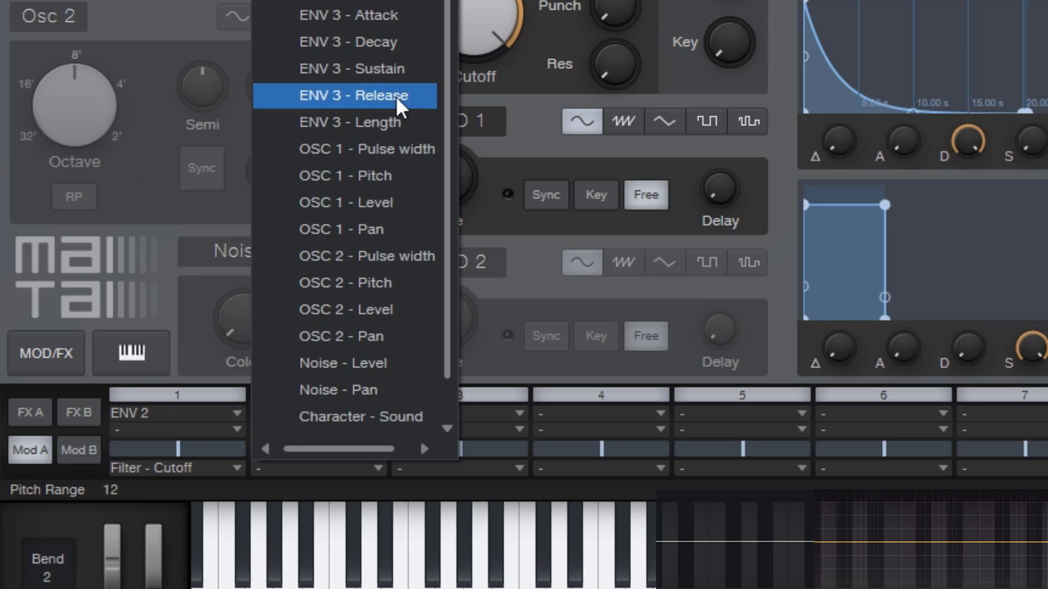
scroll(386, 214, up, 2)
scroll(378, 338, down, 4)
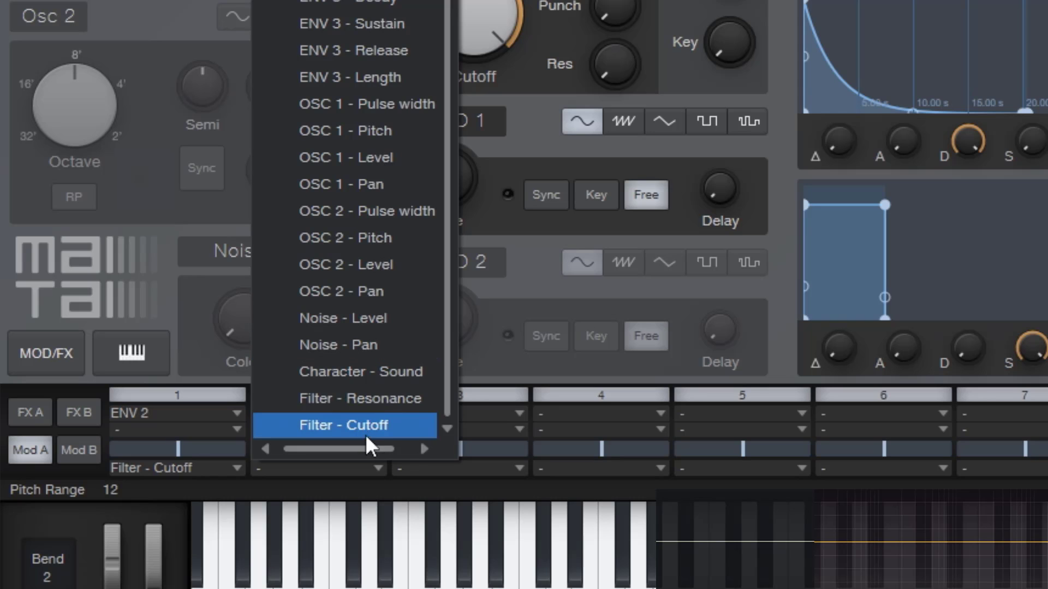
click(380, 427)
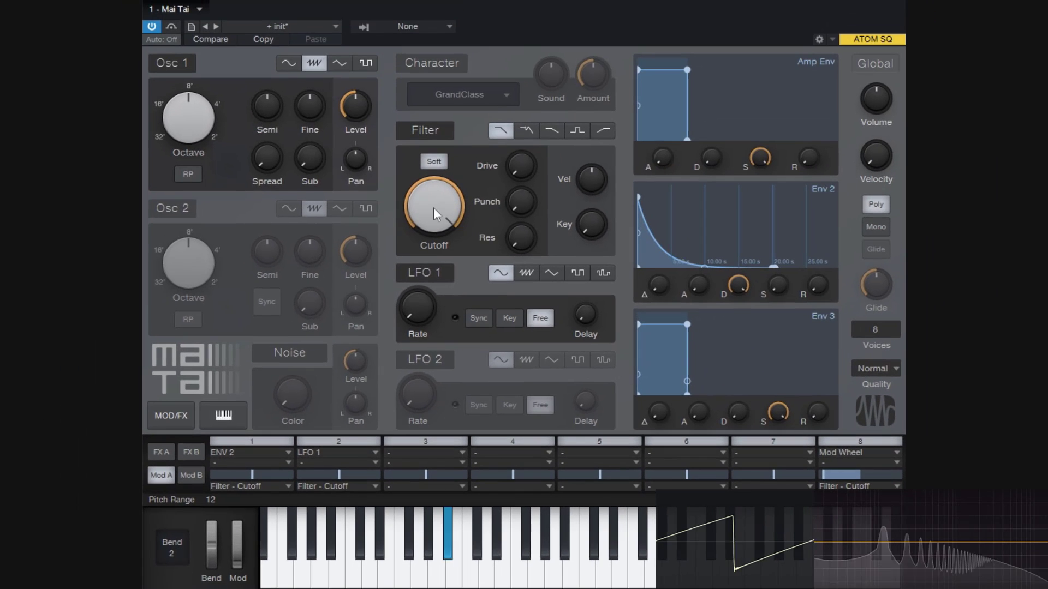
Lower the filter Cutoff to about 60%, raise Resonance to about one third, and set slot 2's LFO 1 modulation depth to maximum.
drag(433, 208, 450, 272)
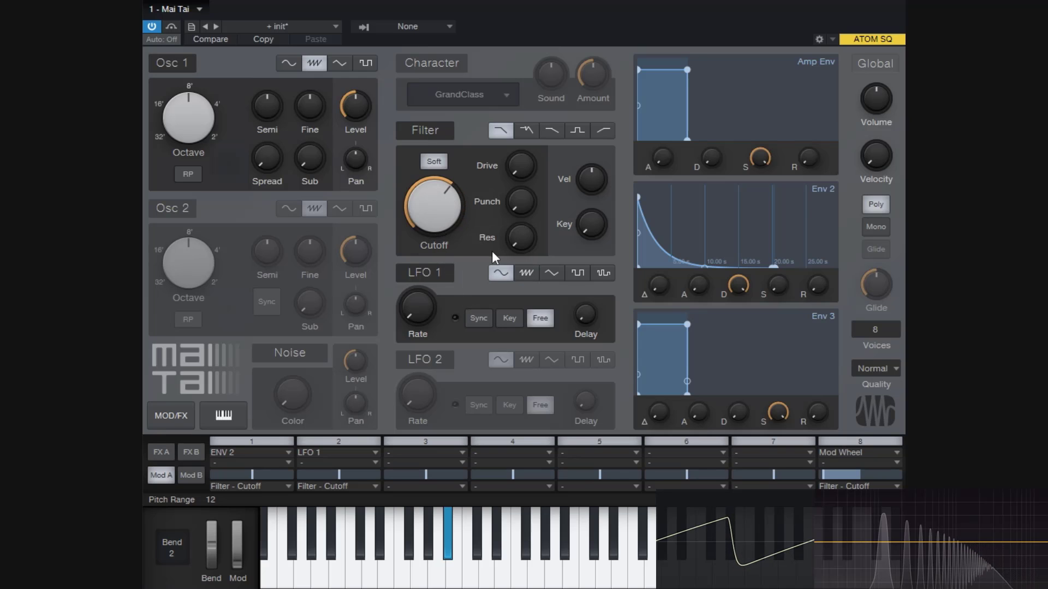
drag(520, 241, 517, 196)
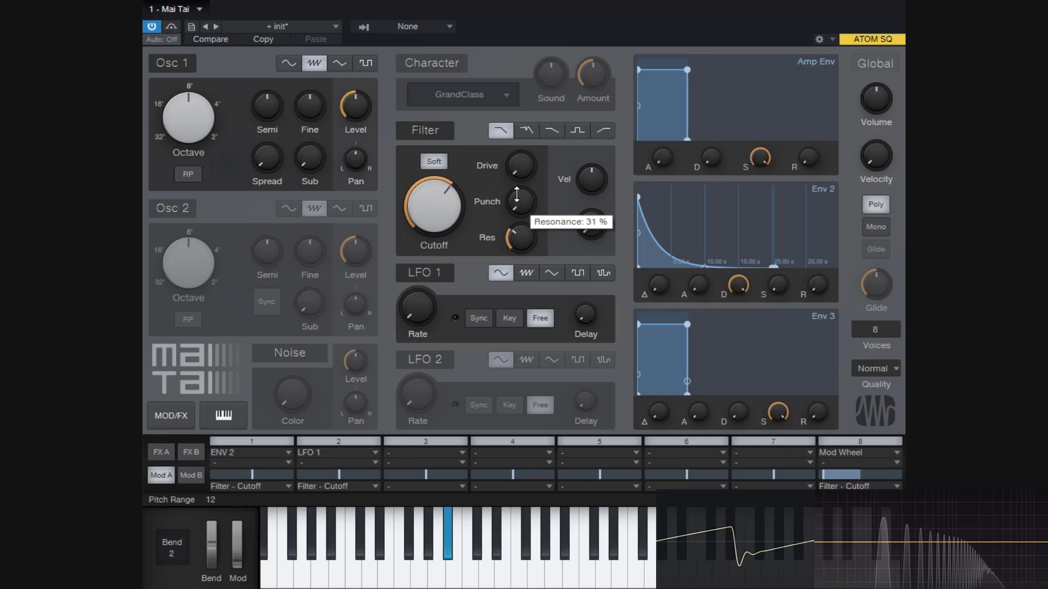
click(523, 133)
drag(504, 239, 512, 156)
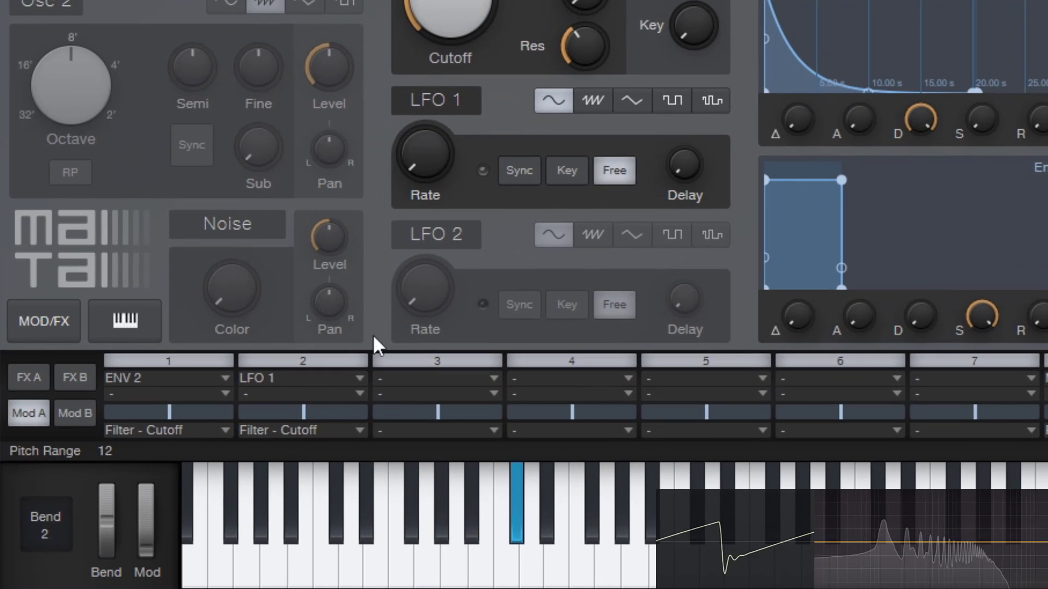
drag(313, 413, 376, 418)
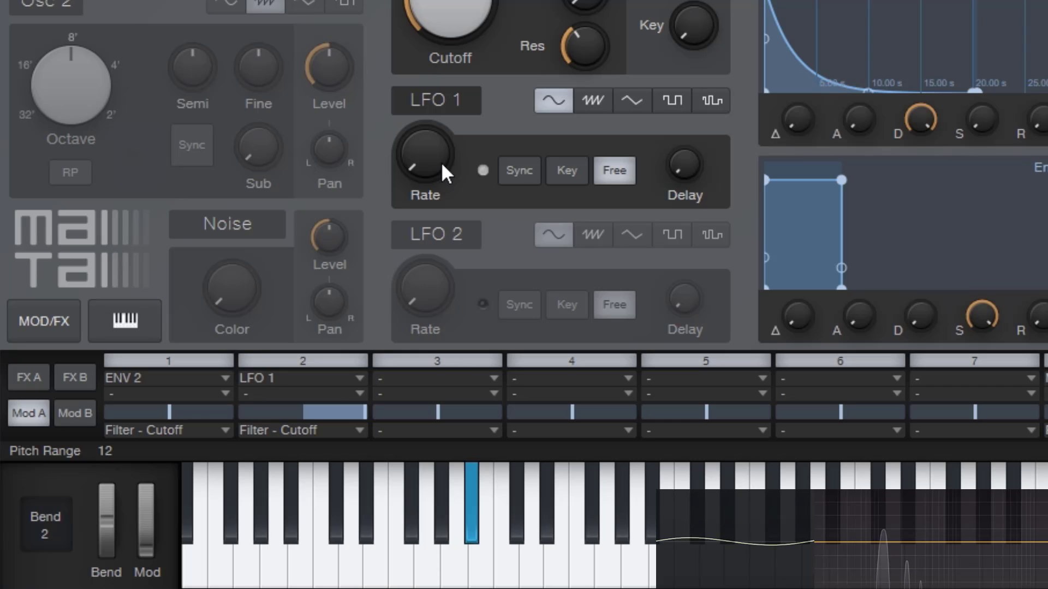
Raise LFO 1's free-running Rate from its minimum to about 7.81 Hz.
mouse_move(442, 167)
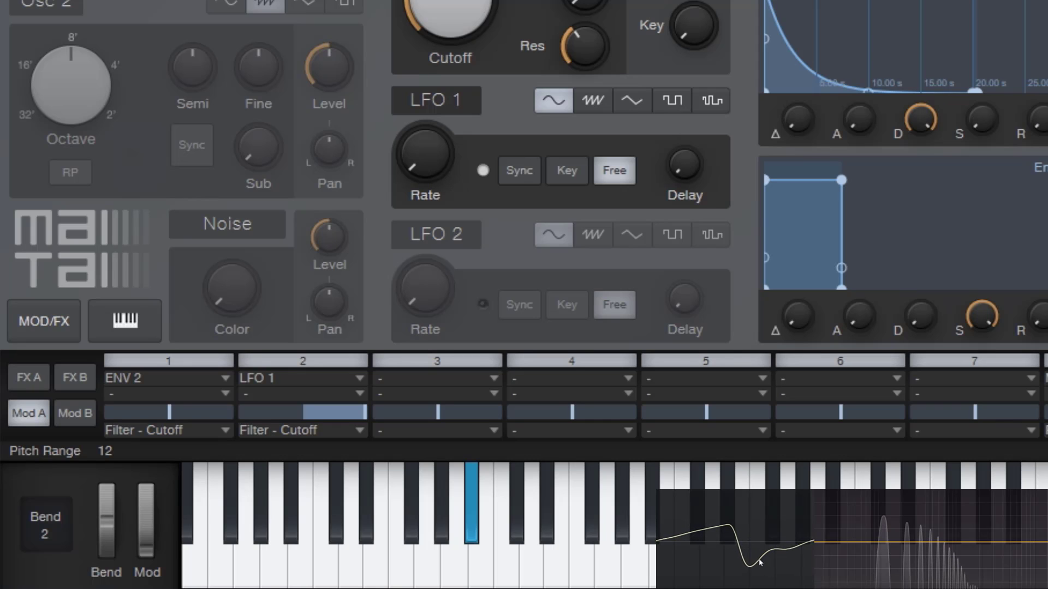
drag(447, 156, 433, 75)
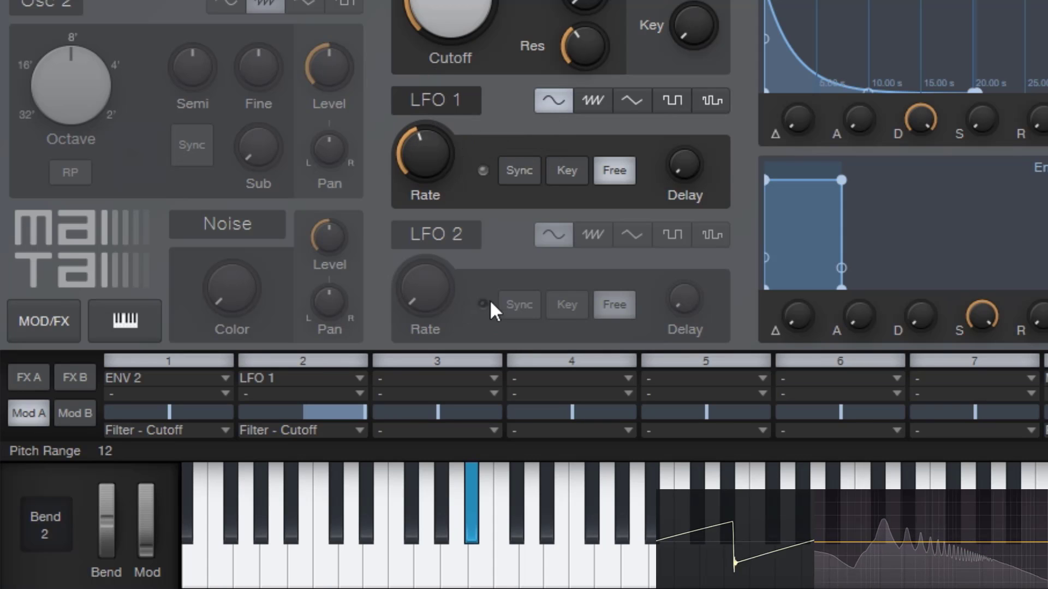
mouse_move(433, 158)
drag(433, 163, 438, 148)
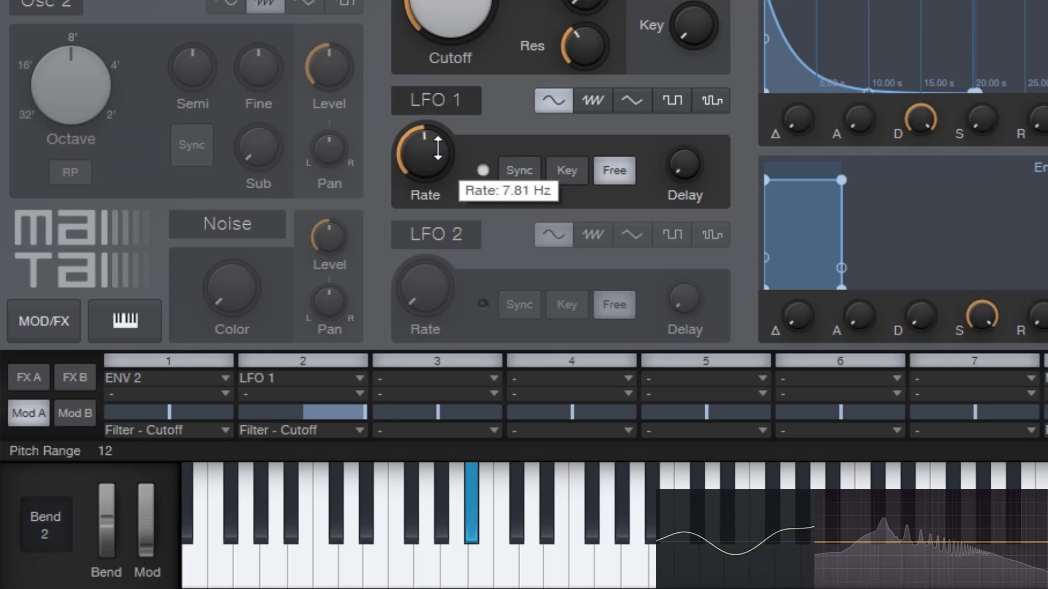
Sync LFO 1 to tempo and audition rates including 1/2 T and 1/16 D, ending at 1/2.
click(512, 171)
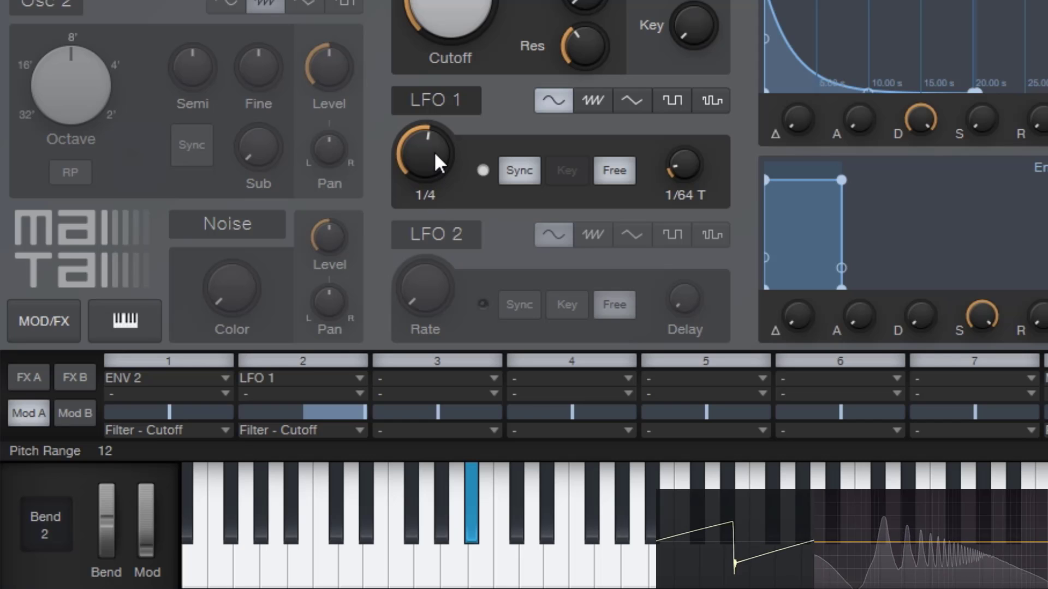
scroll(435, 154, down, 1)
scroll(435, 164, up, 5)
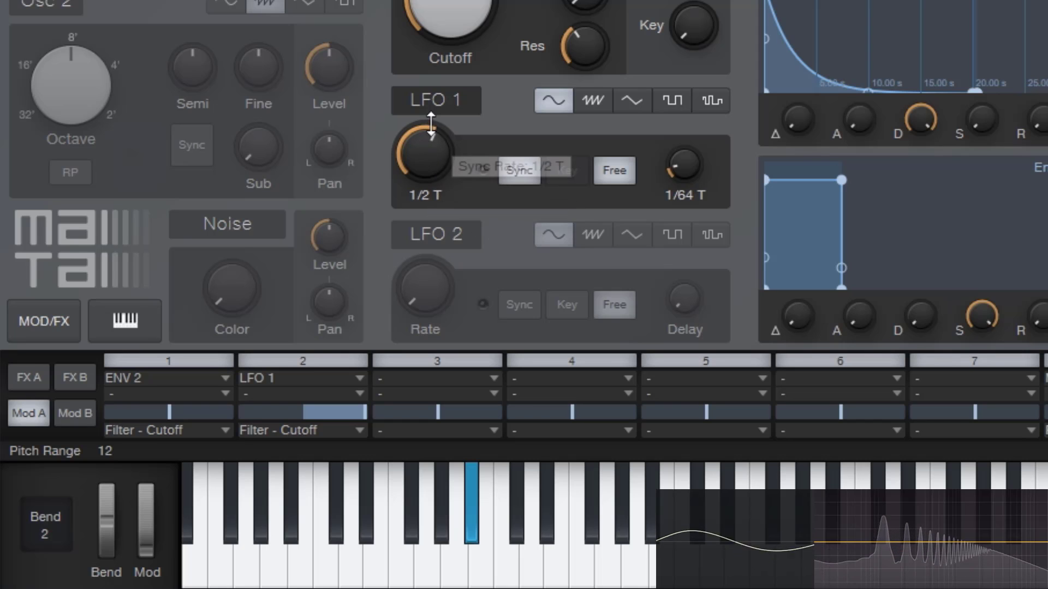
drag(430, 155, 448, 246)
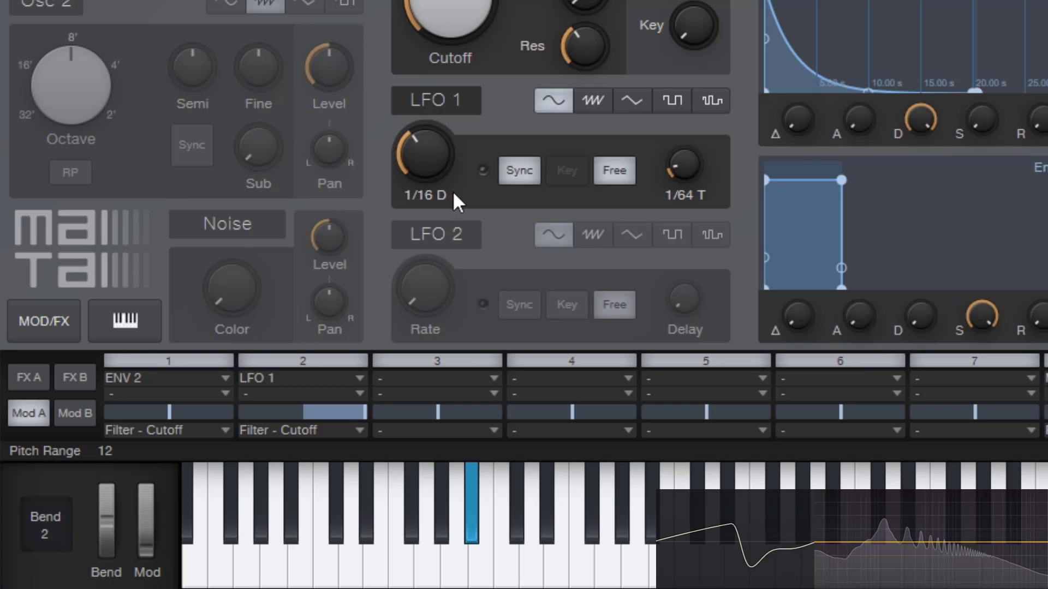
drag(441, 173, 445, 99)
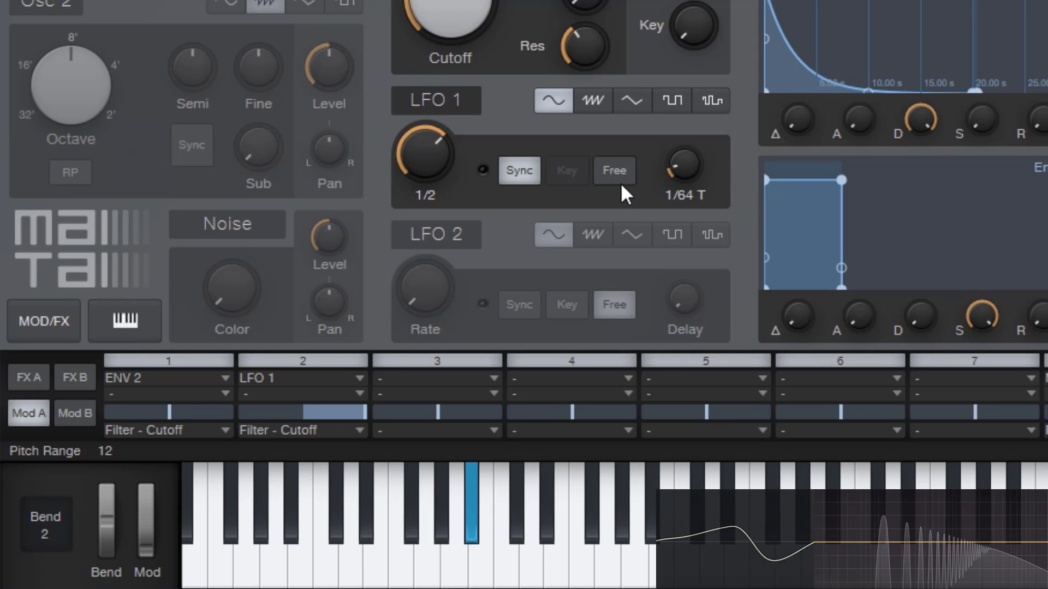
Compare LFO 1 with tempo sync switched off and on, leaving it synced.
click(526, 171)
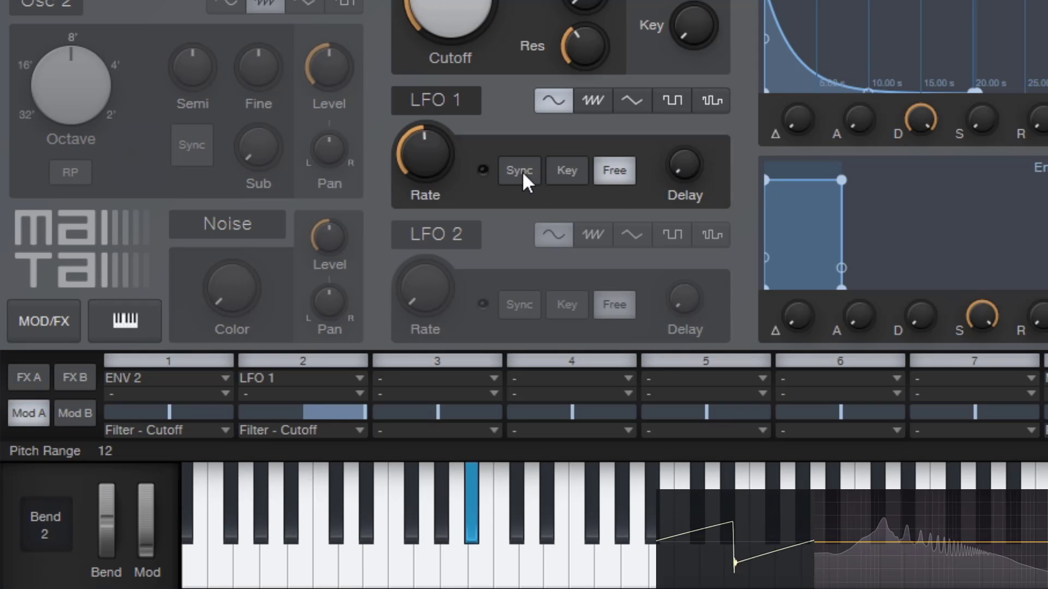
click(521, 169)
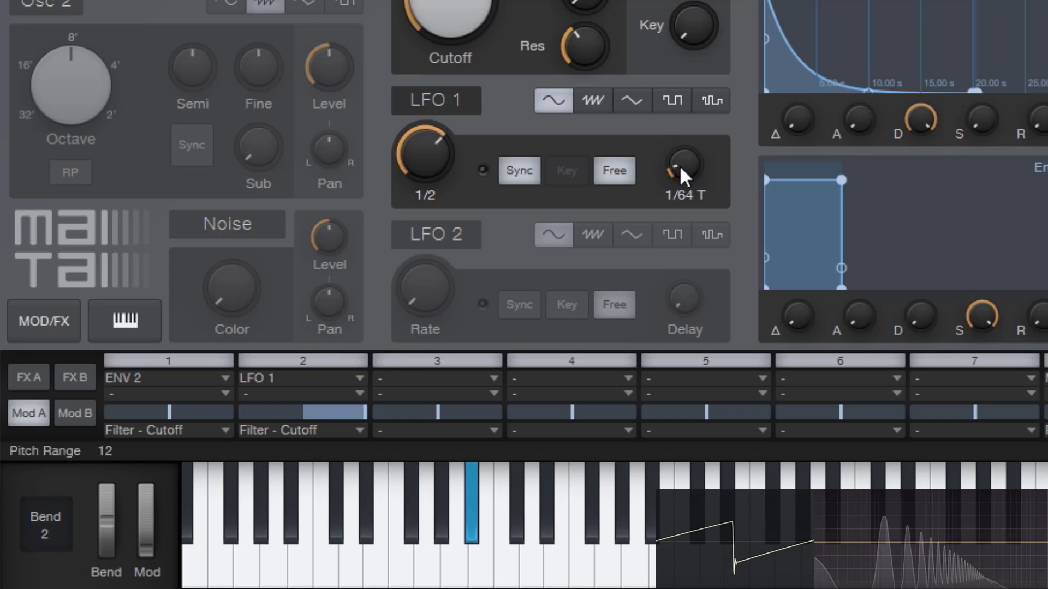
click(519, 167)
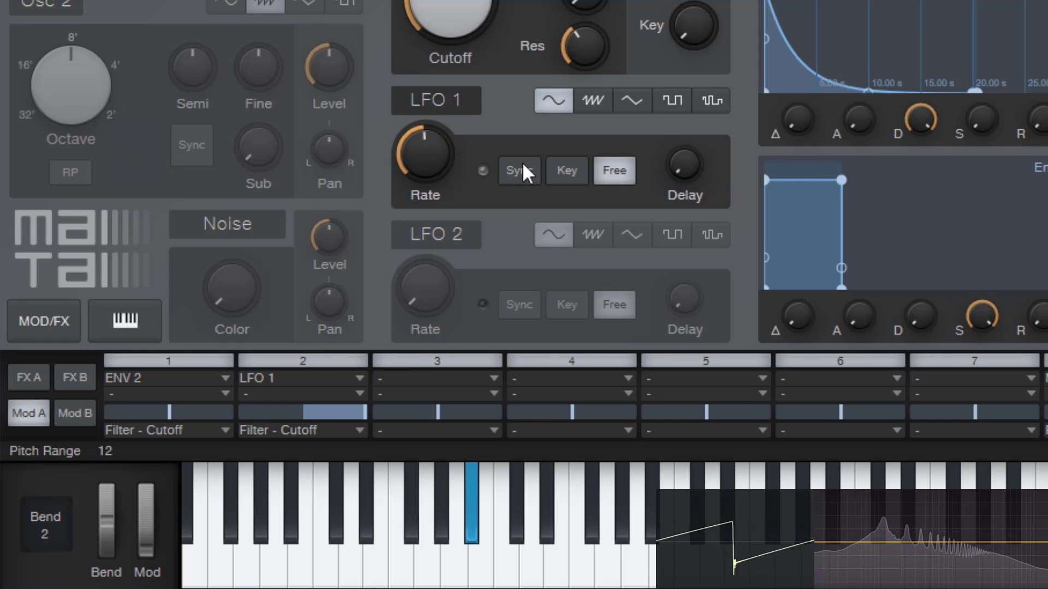
click(524, 165)
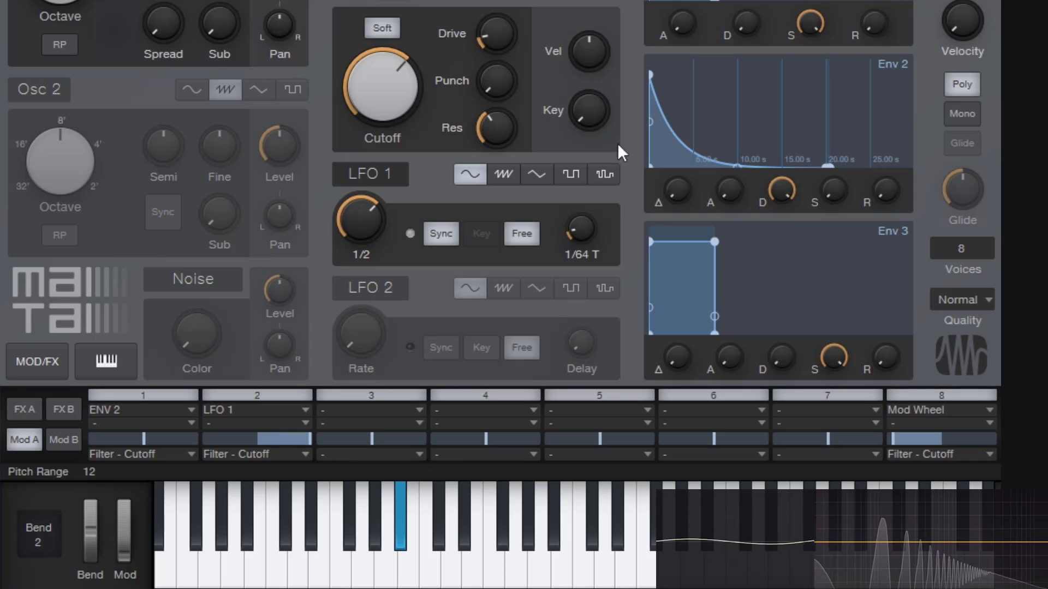
Select the sawtooth wave for LFO 1 and straighten Env 2's decay curve to mimic its falling ramp.
drag(381, 101, 410, 125)
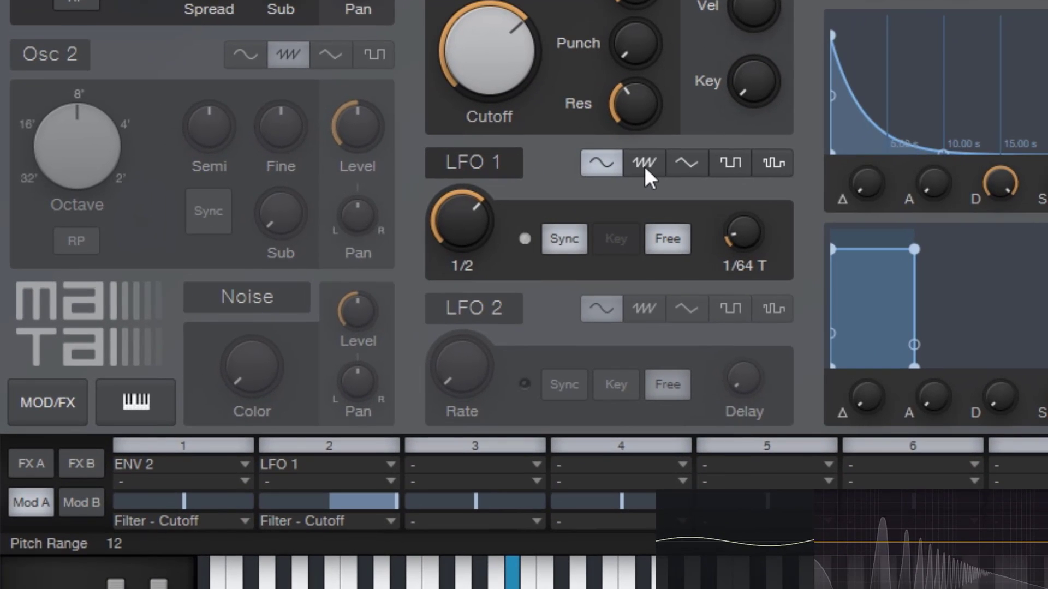
click(503, 176)
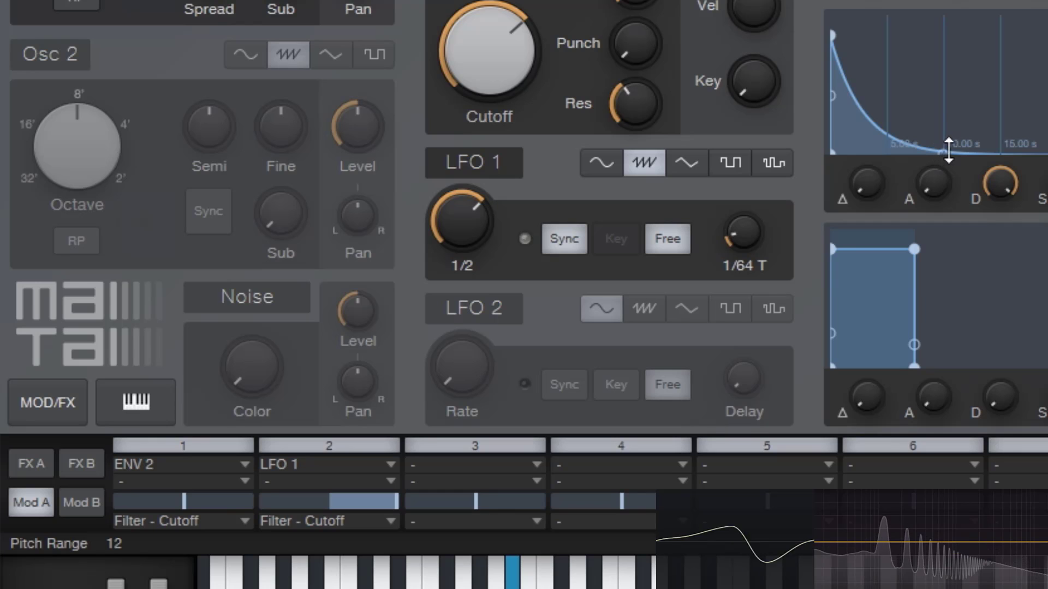
drag(944, 147, 949, 103)
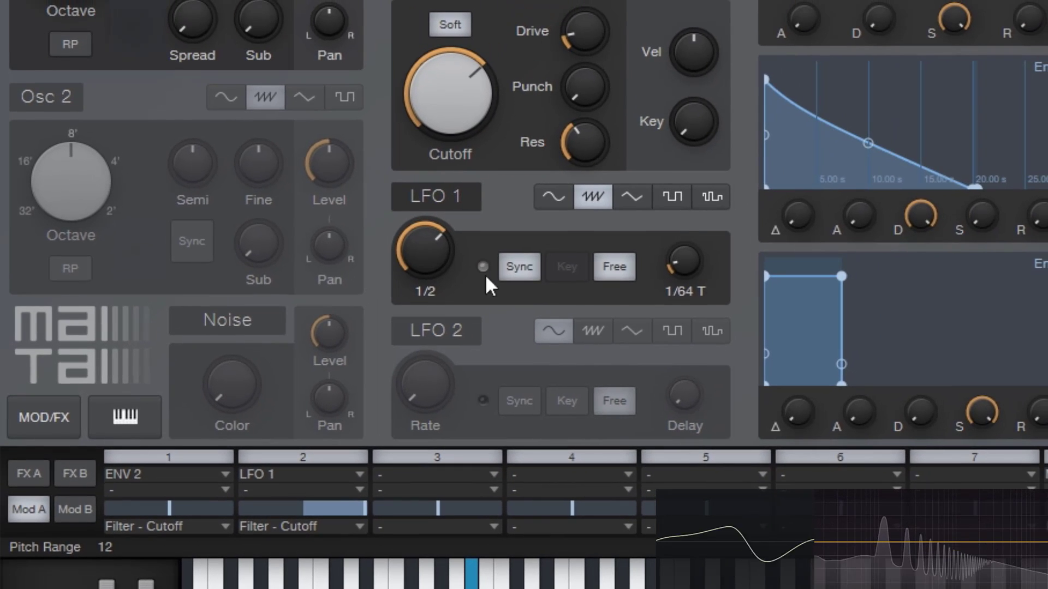
drag(473, 234, 447, 260)
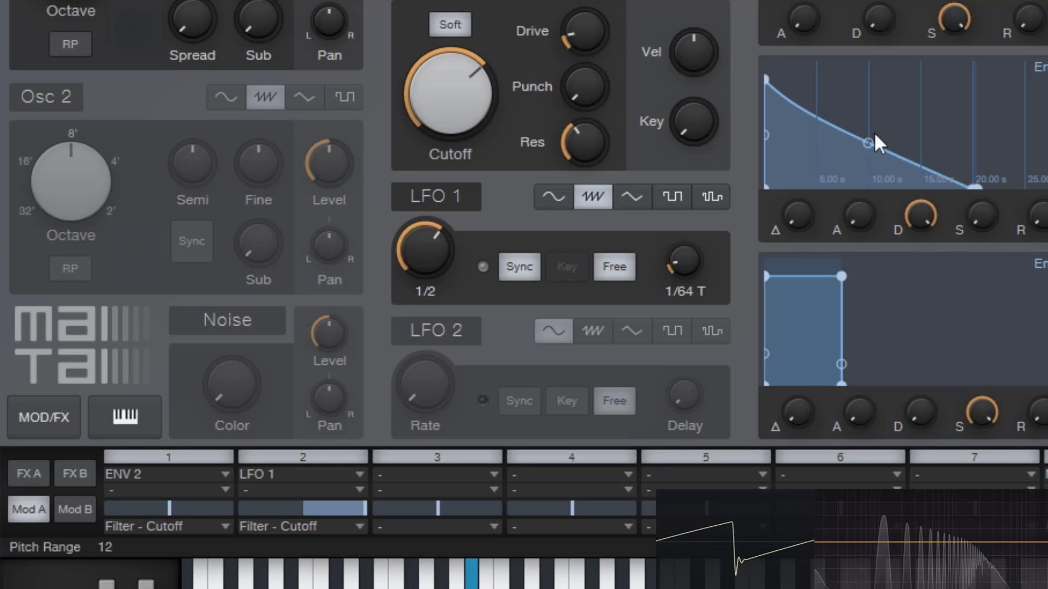
Select LFO 1's triangle wave and shape Env 2 as a matching triangle with about 20 s attack and straight attack and decay slopes.
click(633, 197)
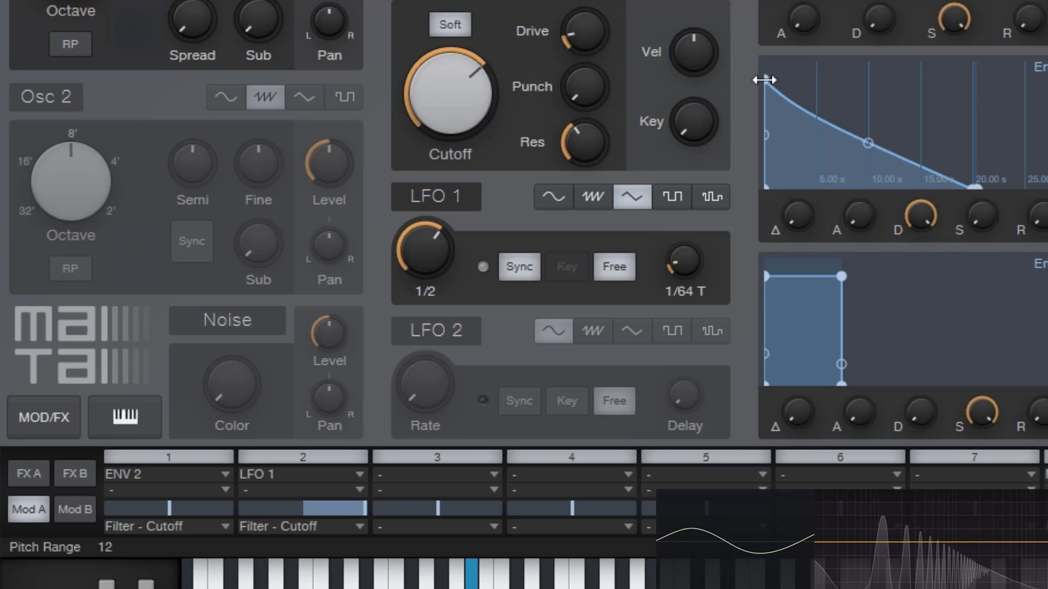
drag(765, 80, 907, 81)
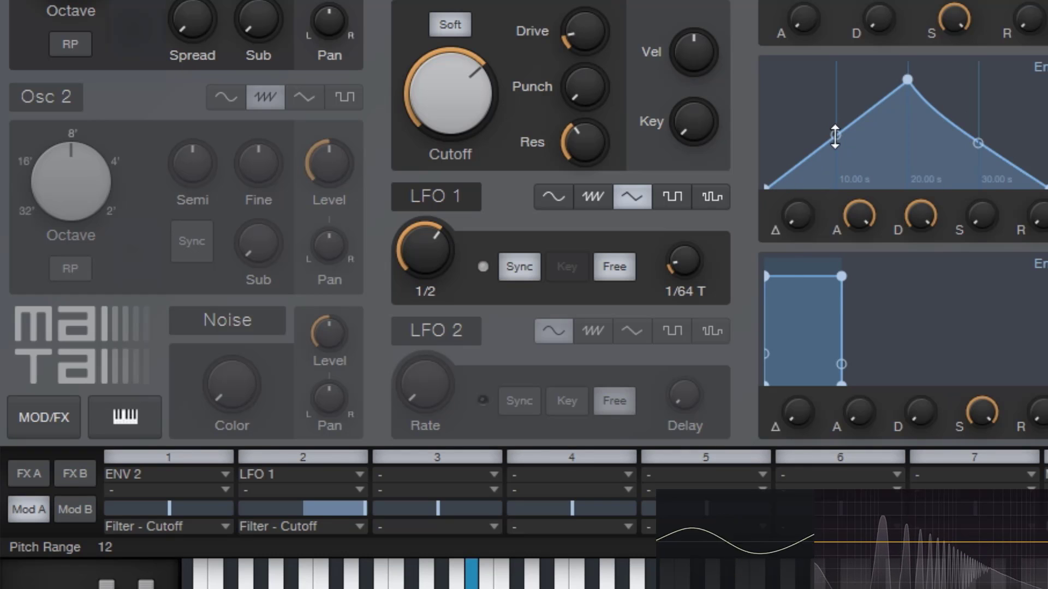
drag(836, 135, 830, 92)
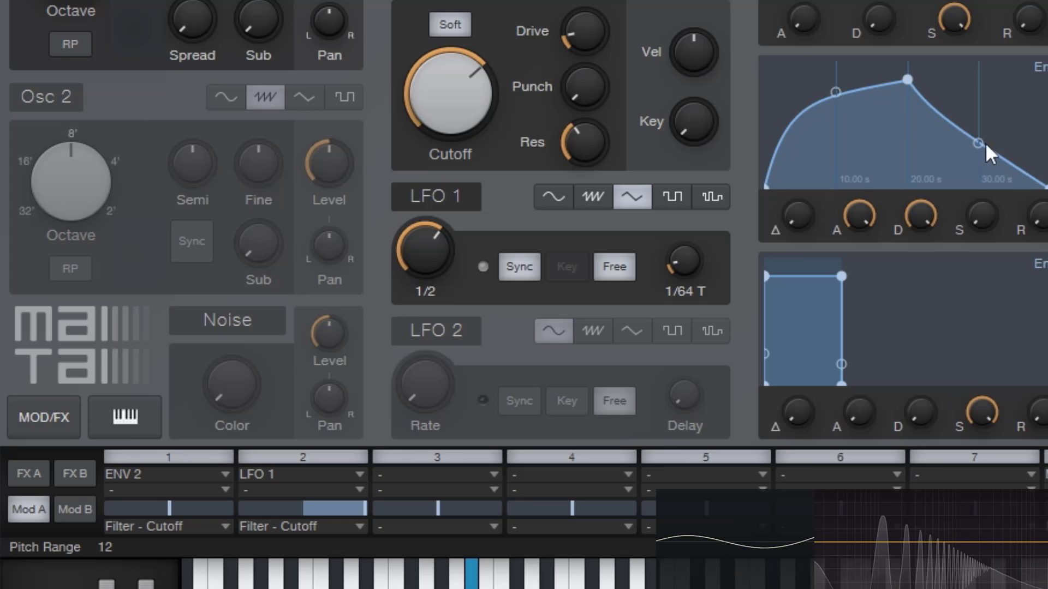
drag(978, 143, 978, 94)
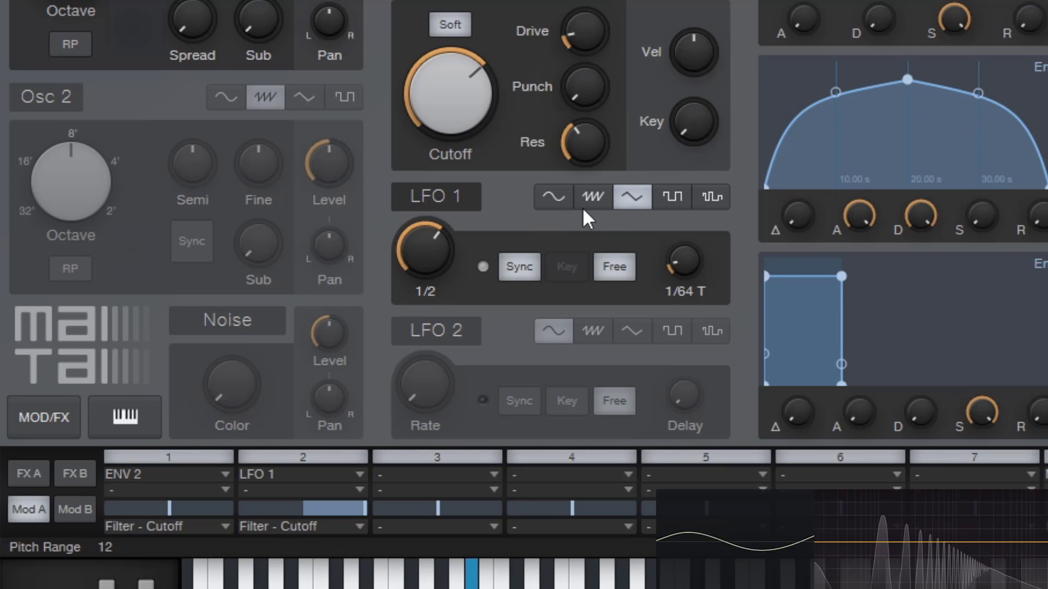
drag(833, 91, 835, 131)
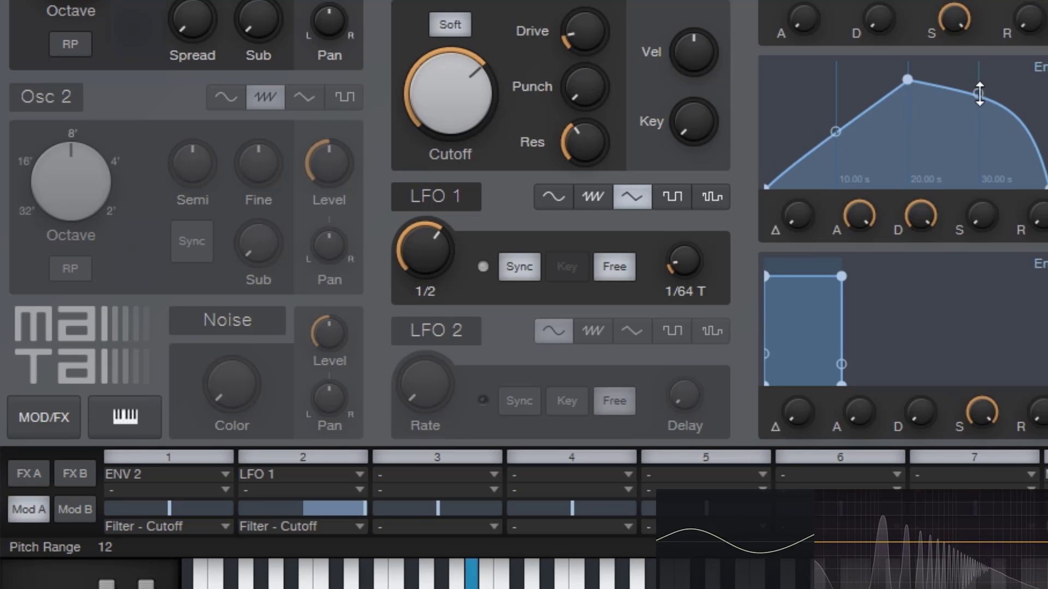
drag(978, 94, 978, 133)
Audition LFO 1's square wave, switch to the random-step wave, and lower the synced rate to 1/8.
click(679, 202)
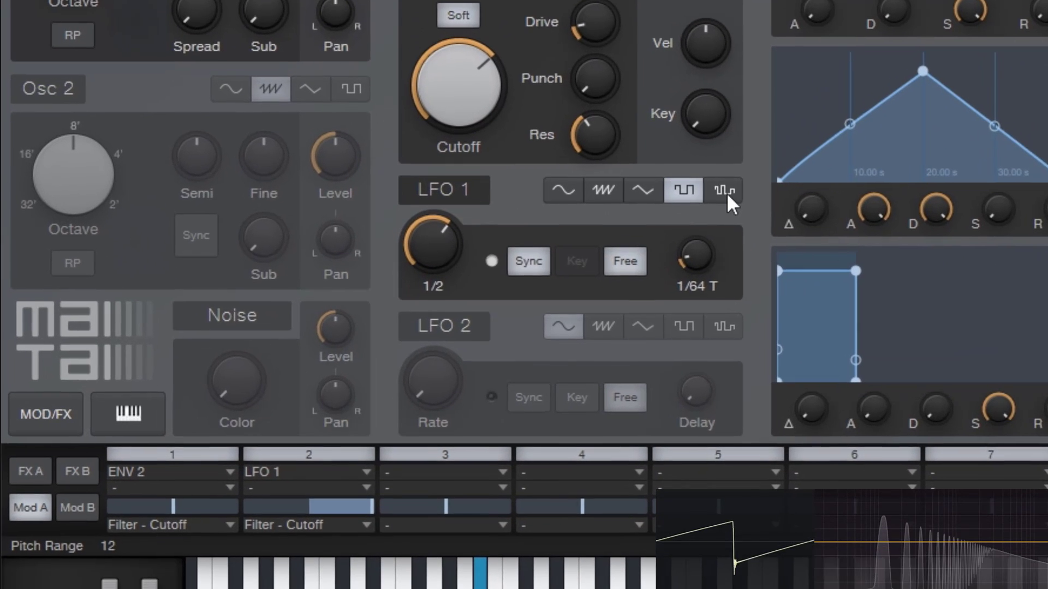
click(605, 273)
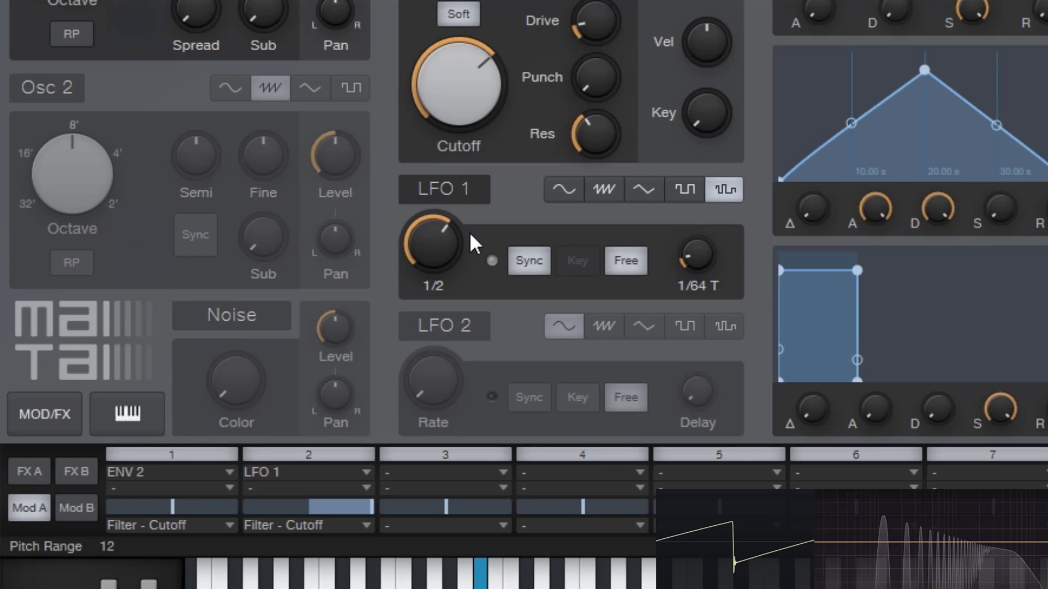
drag(453, 248, 459, 295)
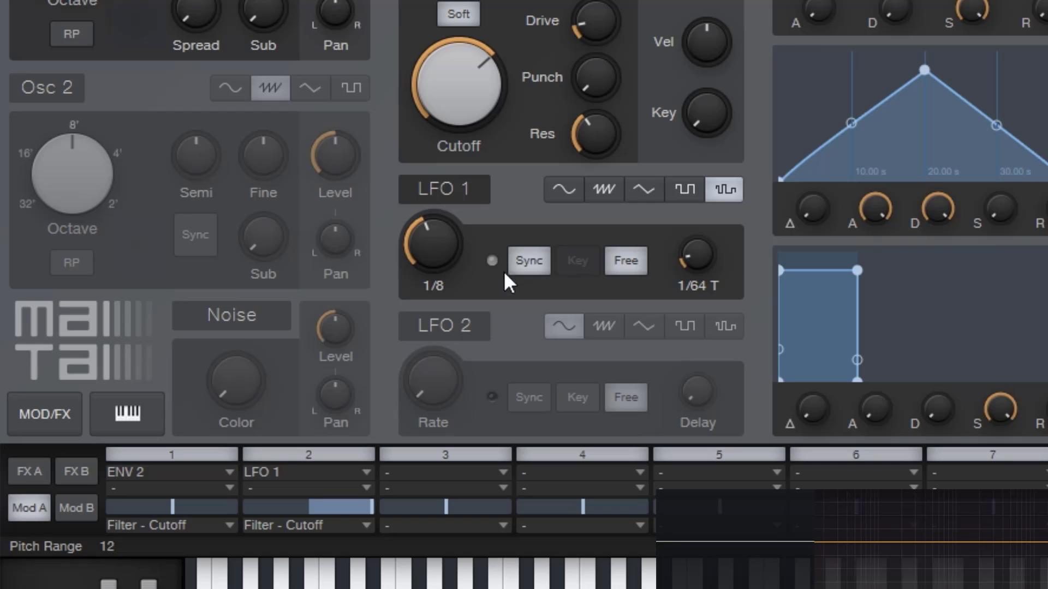
Switch off LFO 1's tempo sync, select the sawtooth wave, and lower the Rate slightly.
click(522, 260)
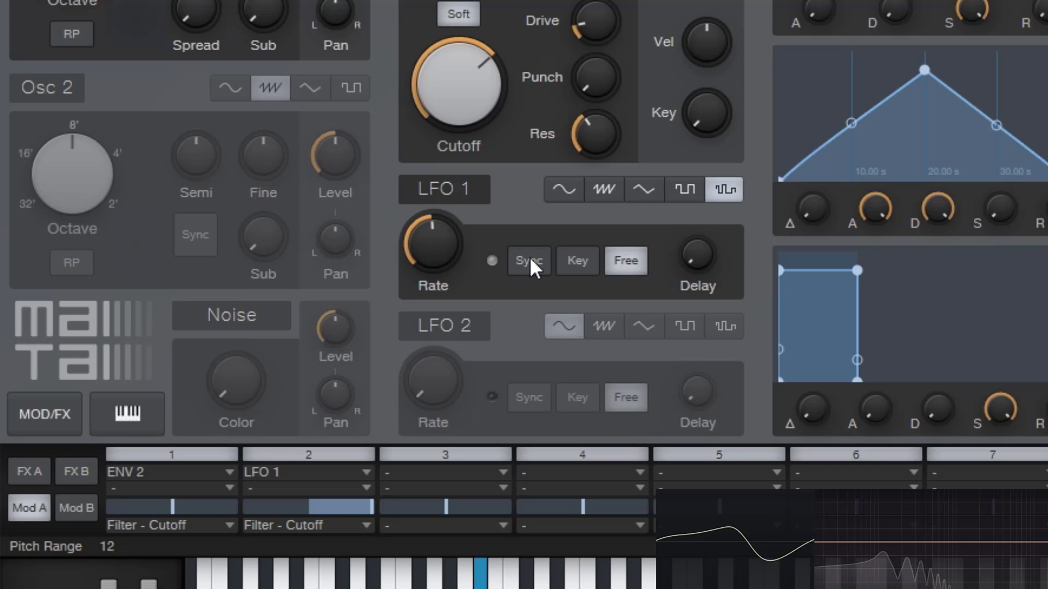
drag(437, 258, 438, 267)
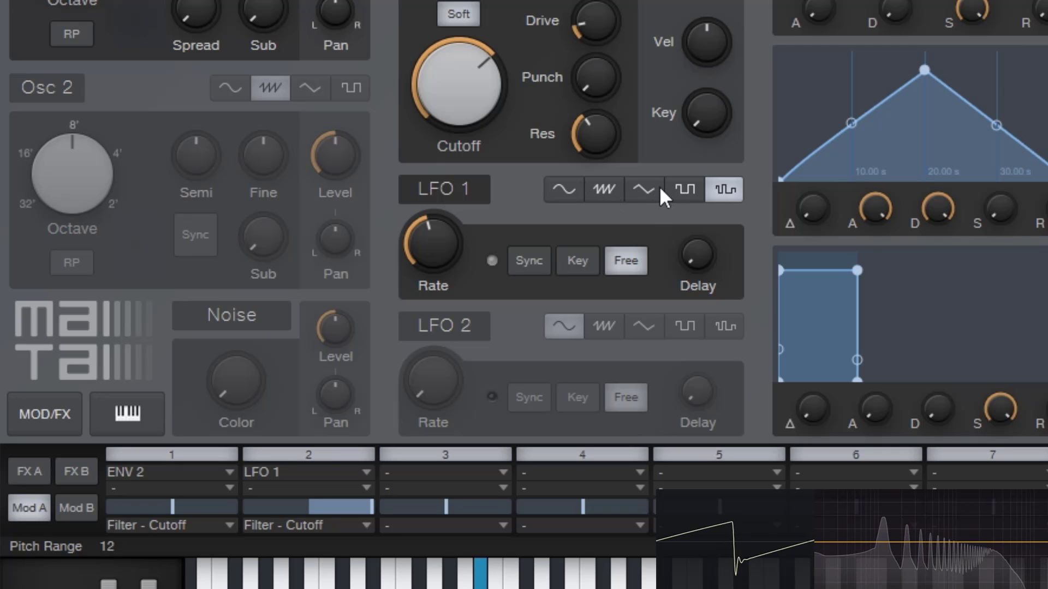
click(605, 192)
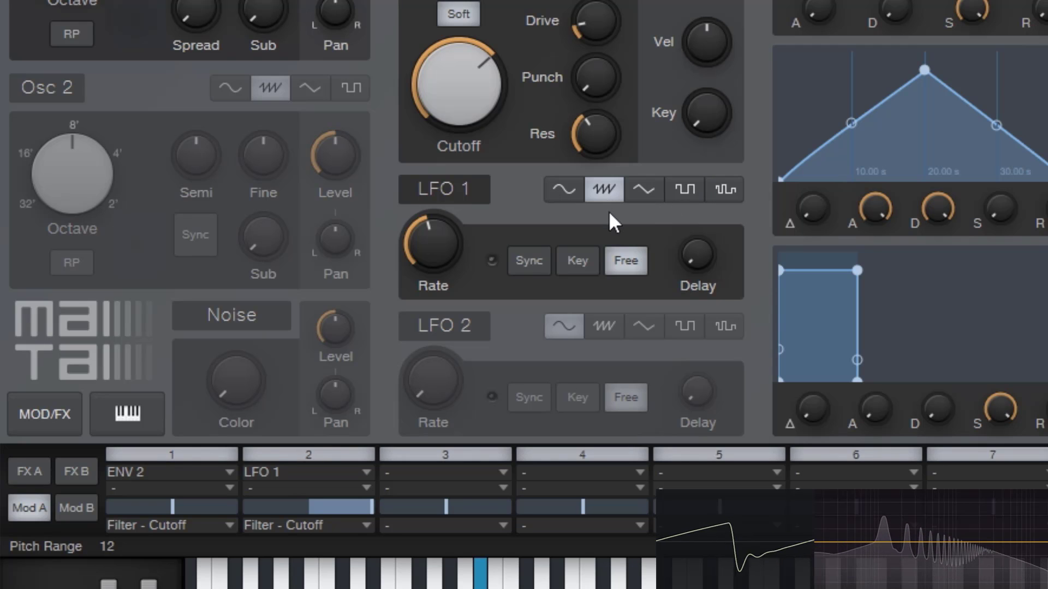
drag(439, 252, 440, 270)
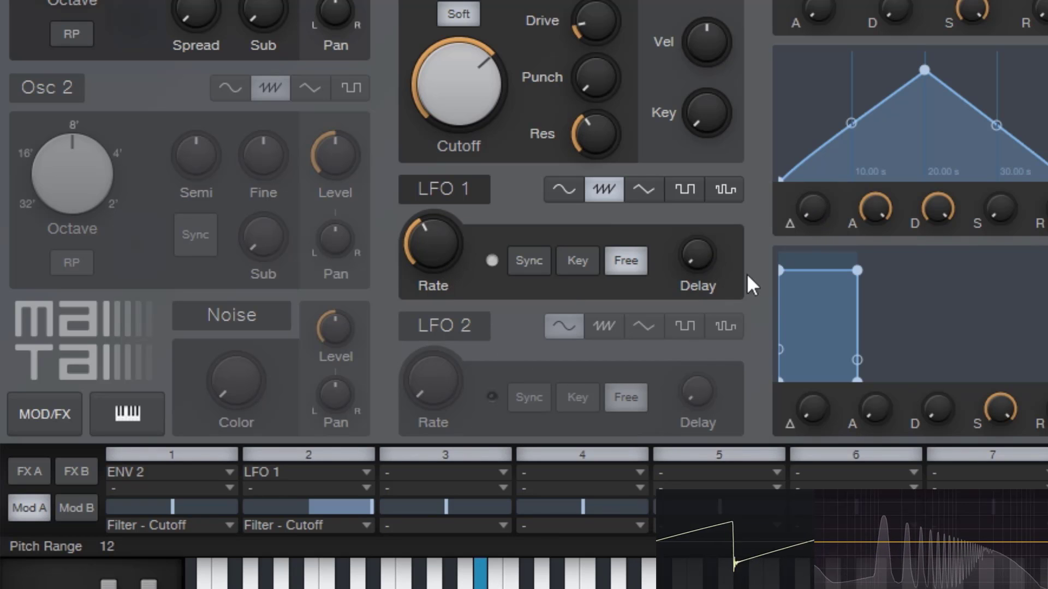
Try LFO 1's Delay at maximum and return it to minimum.
mouse_move(696, 257)
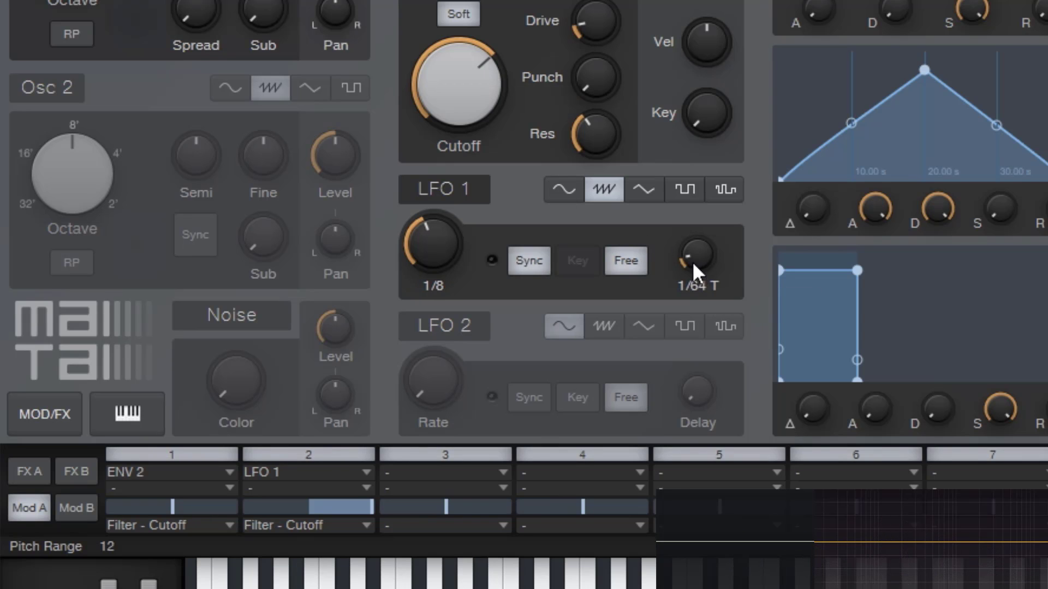
drag(698, 267, 732, 4)
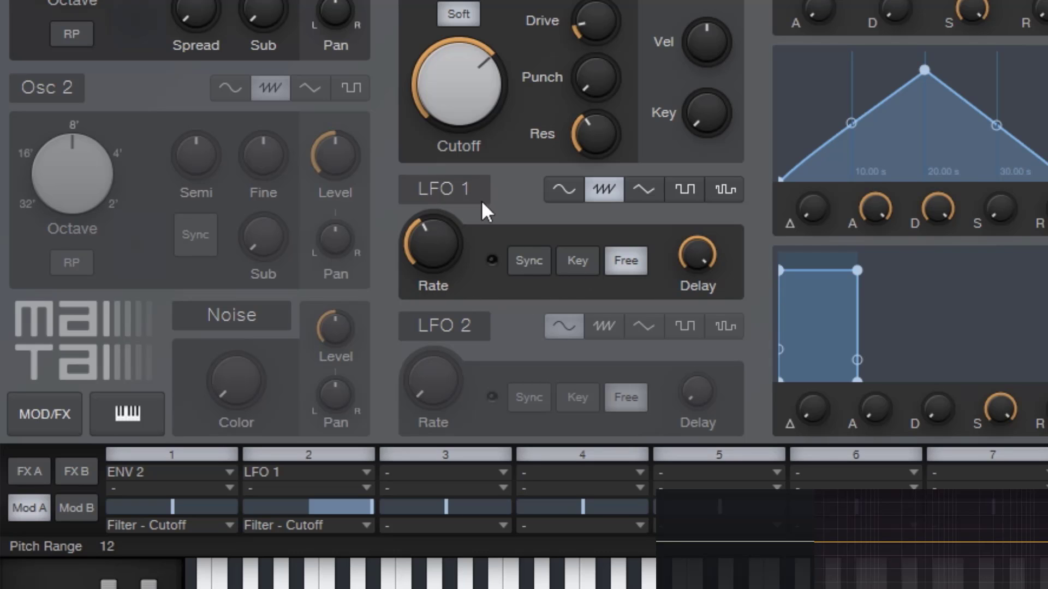
mouse_move(476, 81)
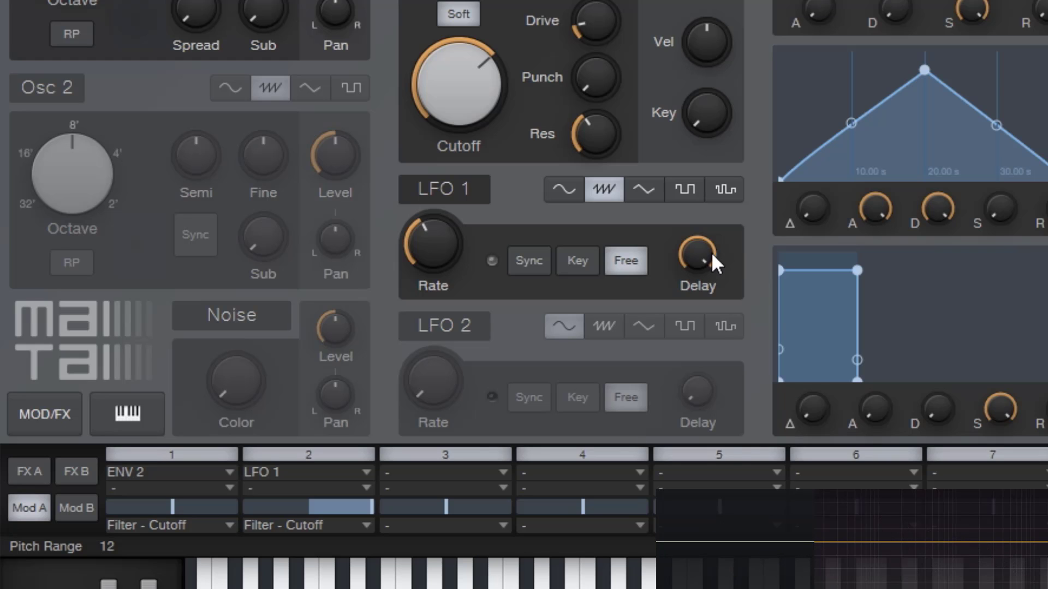
drag(712, 257, 709, 278)
Select the square wave for LFO 1 and lower its free-running Rate to about one third of the range.
mouse_move(448, 251)
mouse_down()
mouse_move(453, 223)
mouse_move(441, 270)
mouse_move(454, 263)
mouse_up()
click(687, 188)
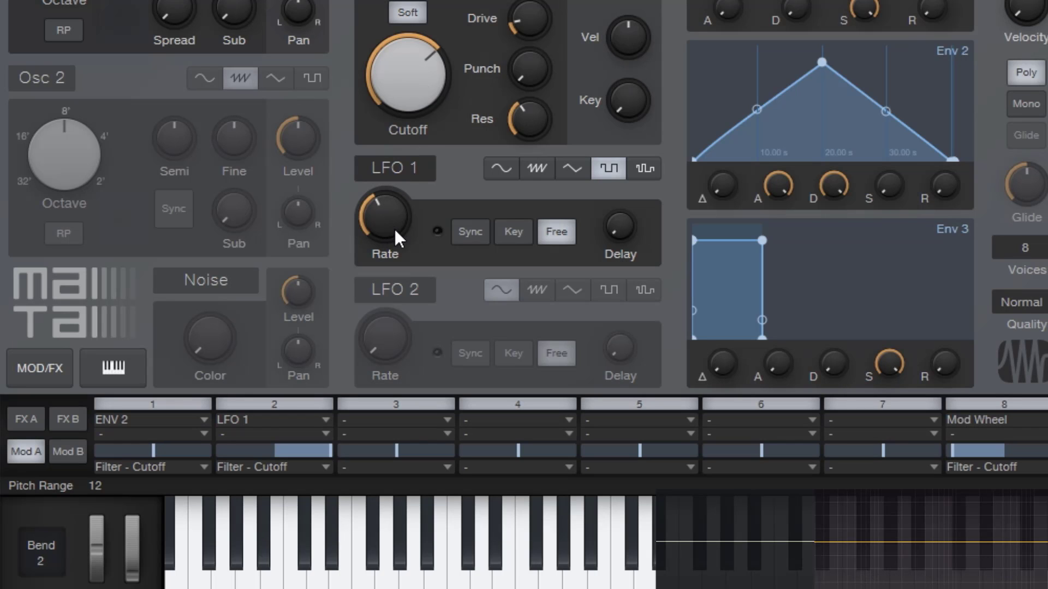
drag(385, 224, 388, 261)
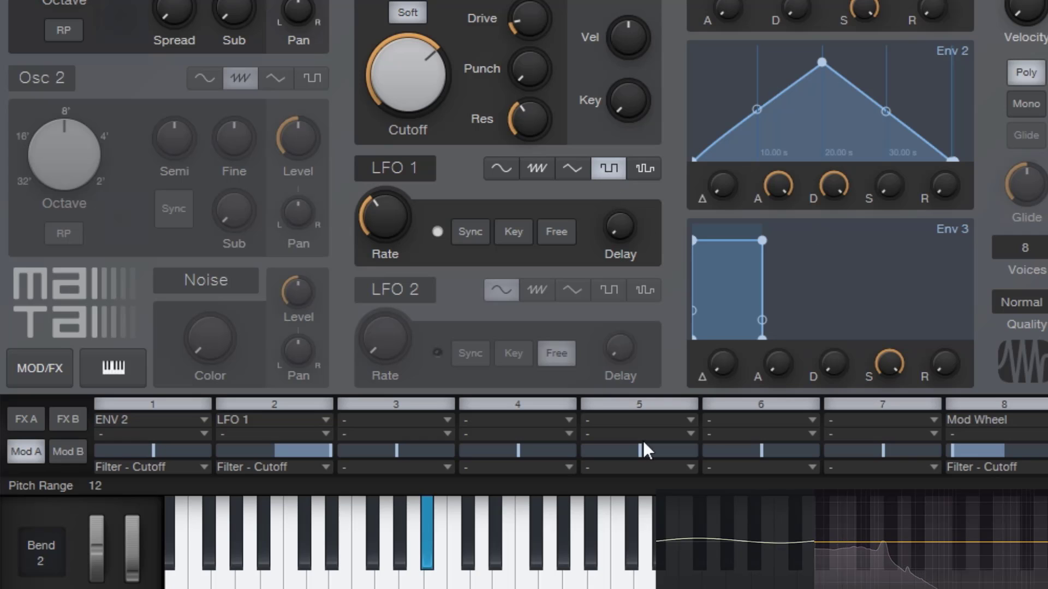
Audition a note with LFO 1's Free mode off, re-enable Free, and return the LFO to a sine wave.
click(438, 546)
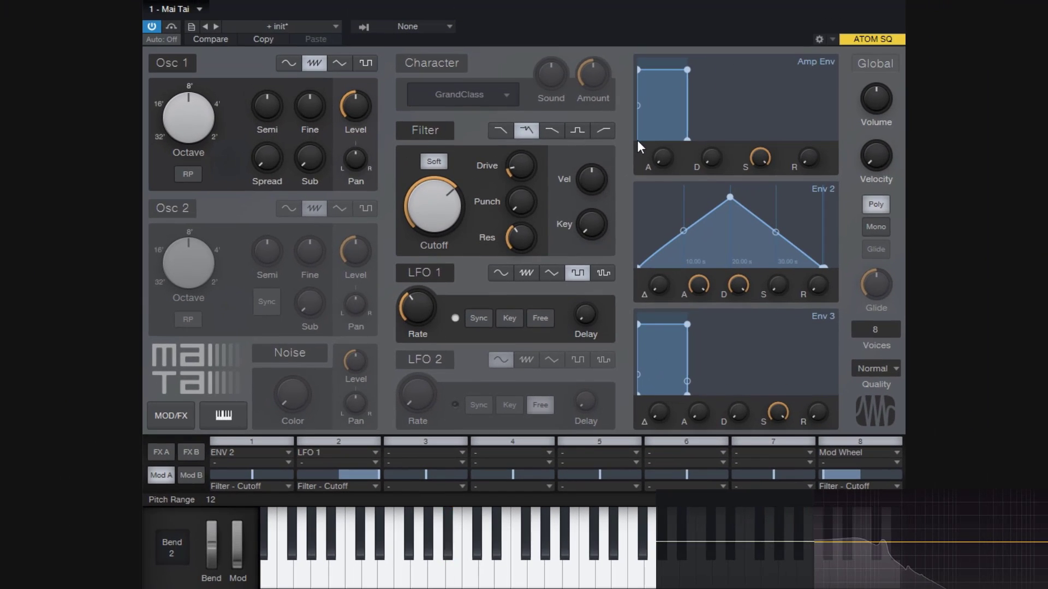
click(551, 317)
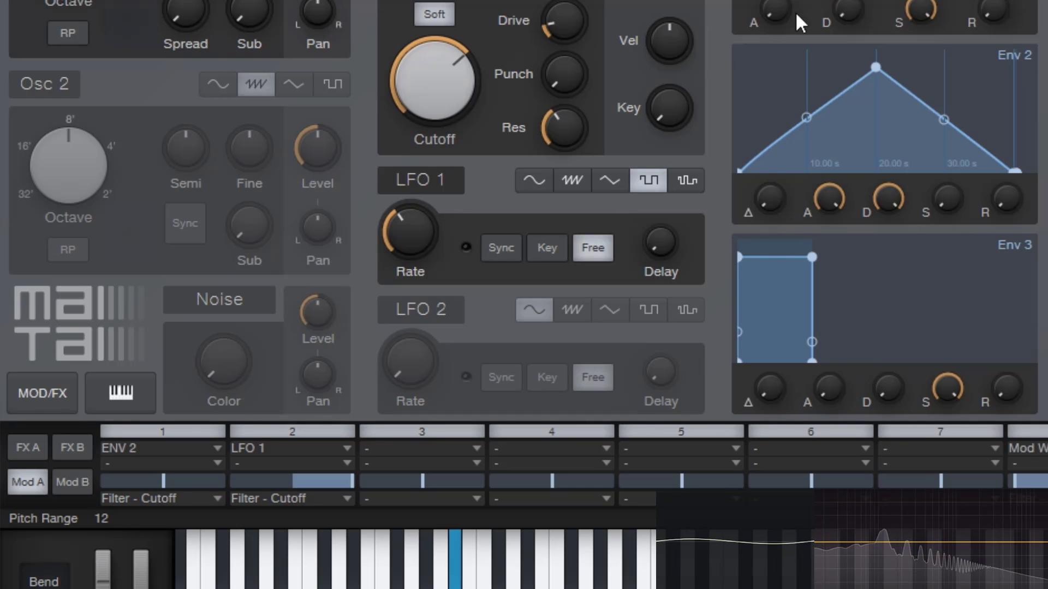
click(572, 180)
click(533, 180)
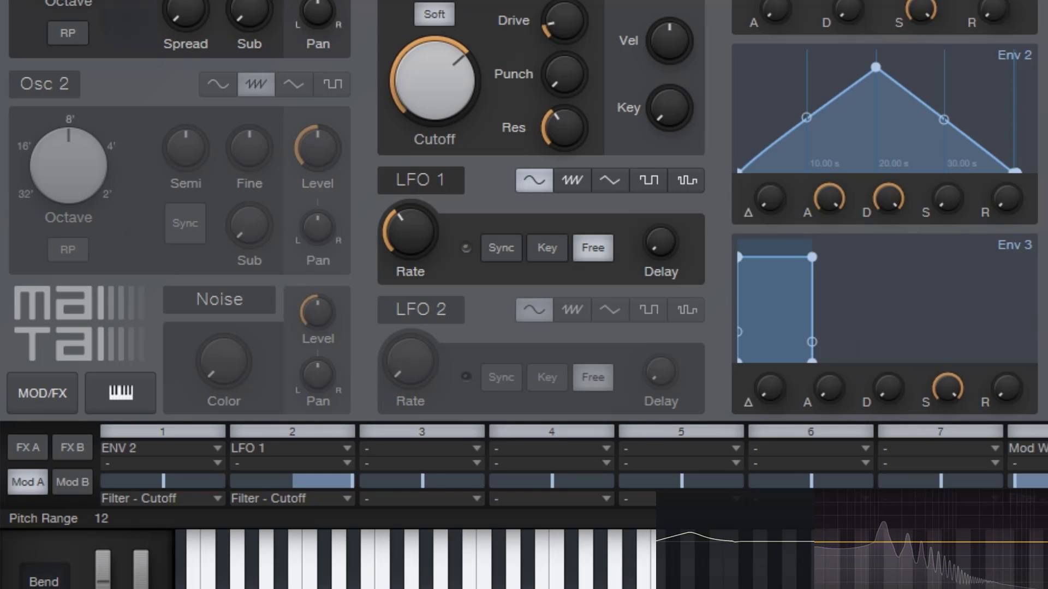
Switch off LFO 1's Free mode, raise its Rate slightly, and audition notes across the lower keyboard.
click(611, 248)
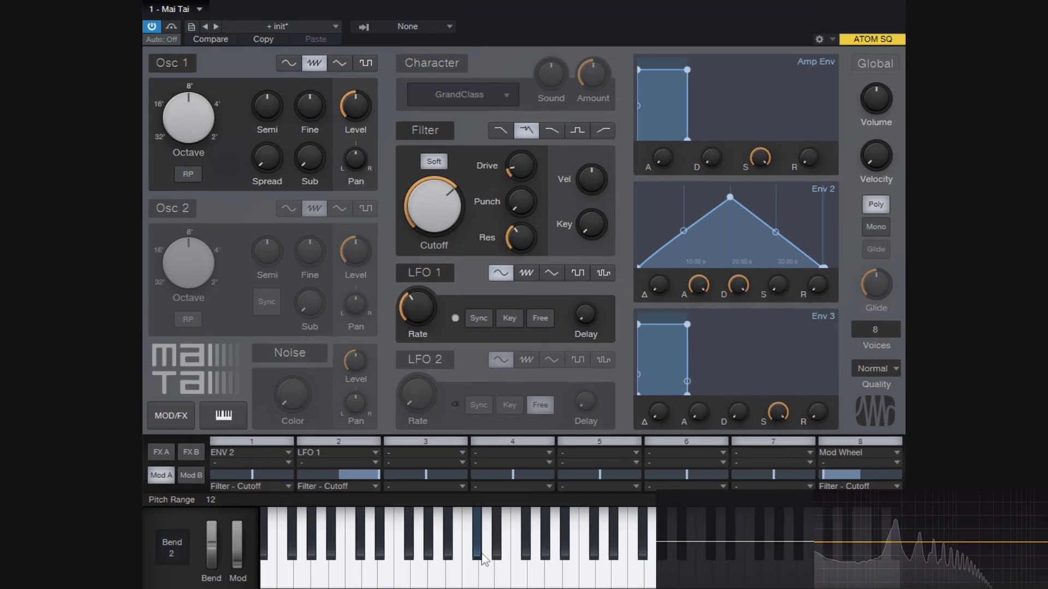
drag(483, 559, 485, 555)
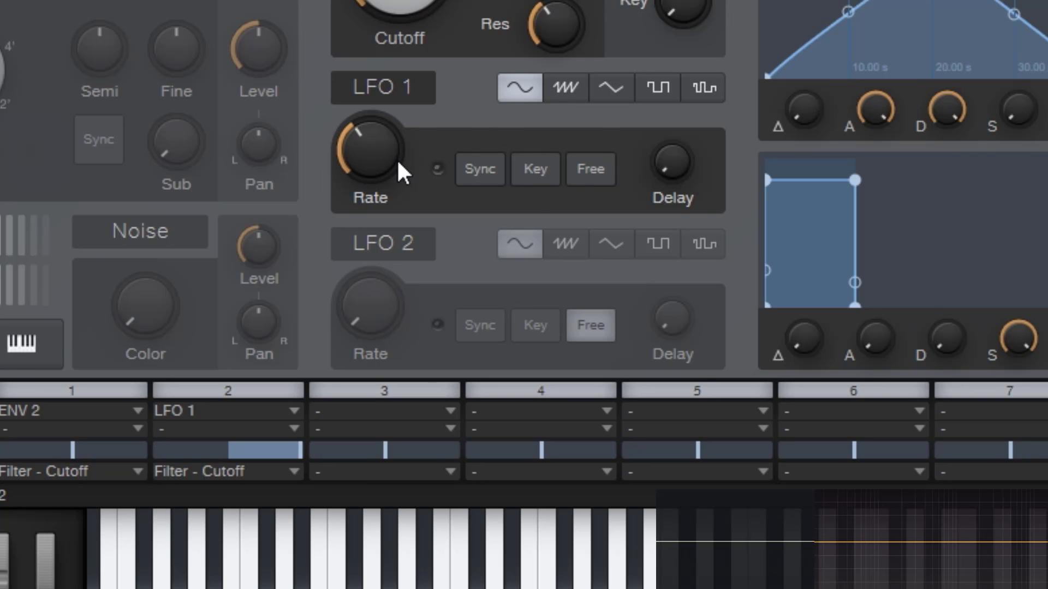
mouse_move(401, 165)
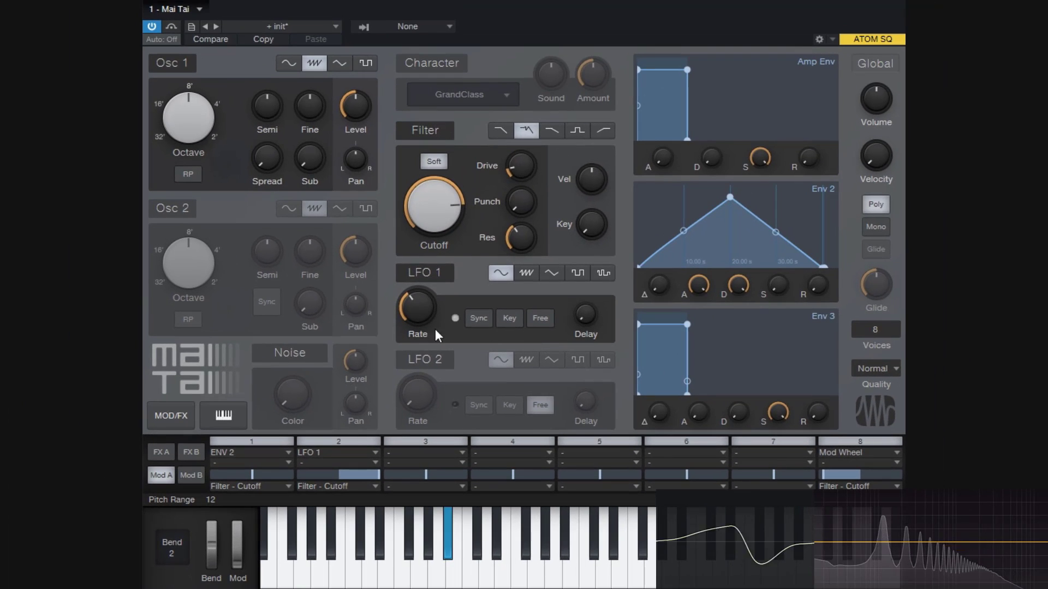
drag(424, 303, 429, 297)
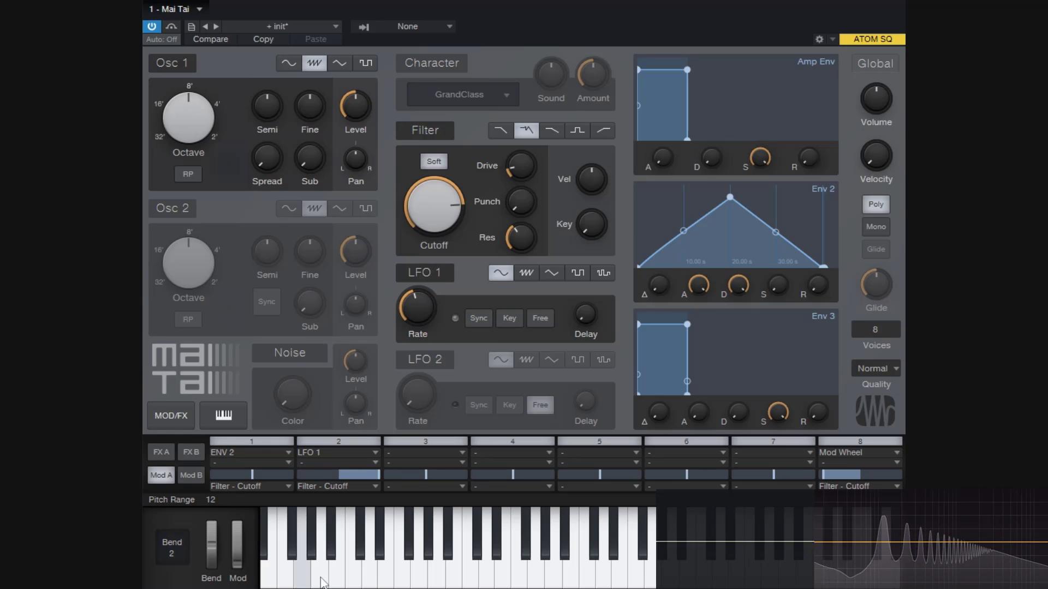
click(274, 568)
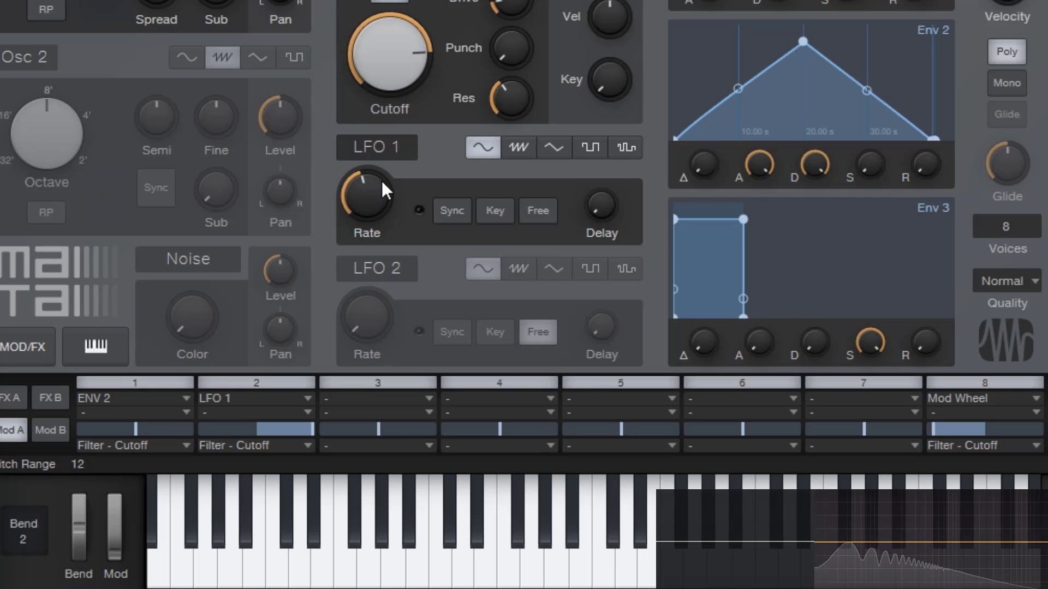
drag(164, 560, 402, 562)
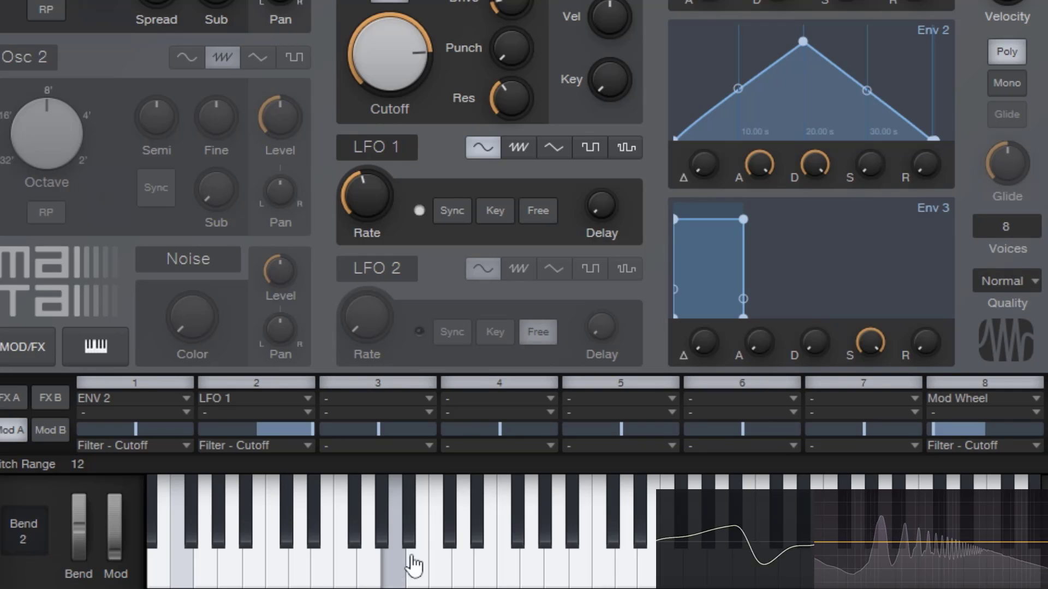
Enable LFO 1's Free and Key modes and audition notes from the low to the high end of the keyboard.
click(538, 212)
click(340, 554)
drag(340, 554, 981, 571)
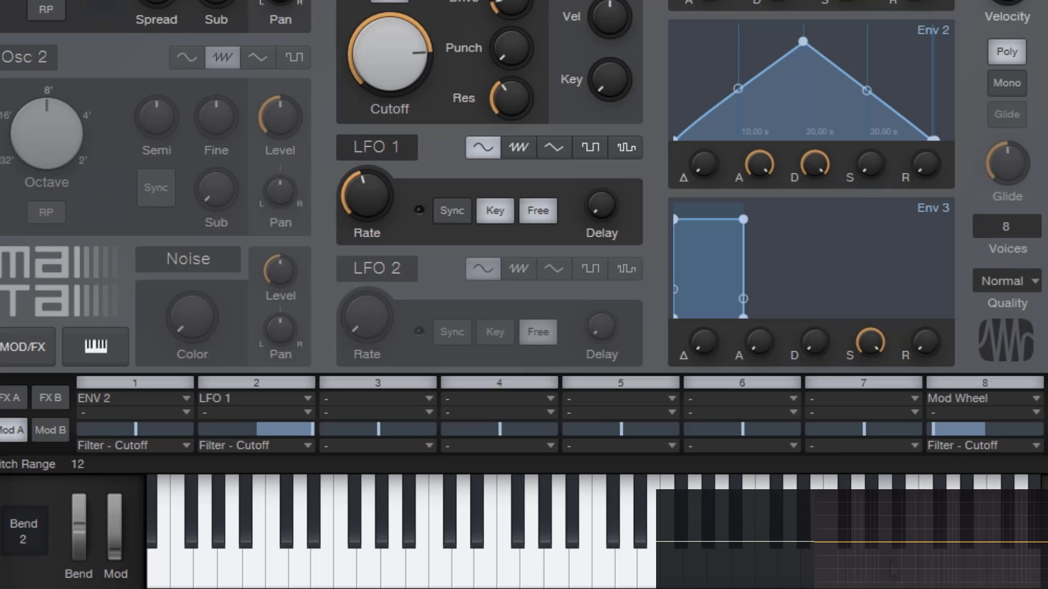
drag(993, 557, 1007, 540)
drag(284, 543, 681, 572)
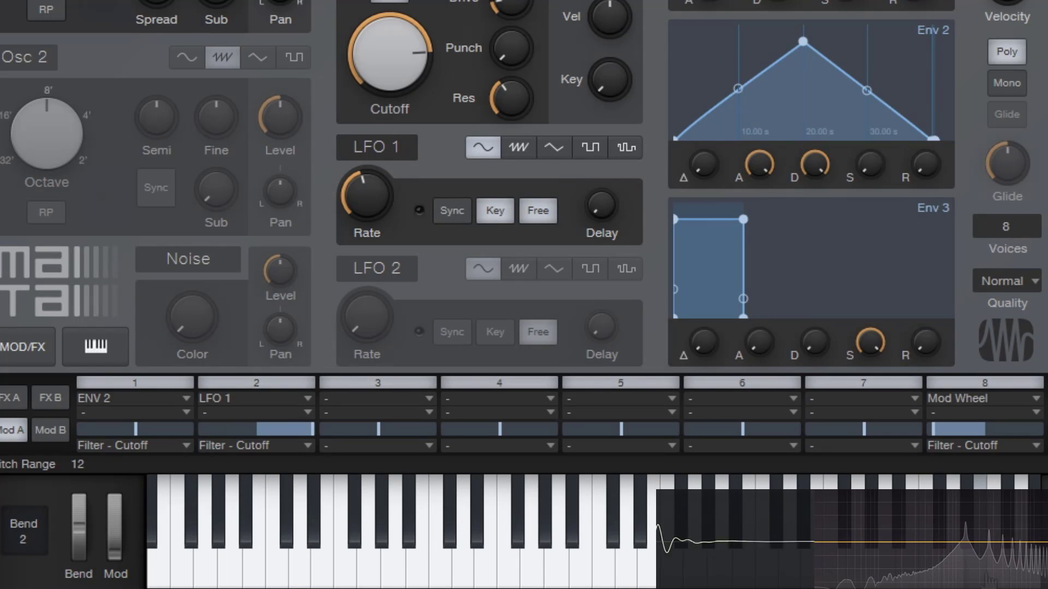
drag(987, 573, 678, 518)
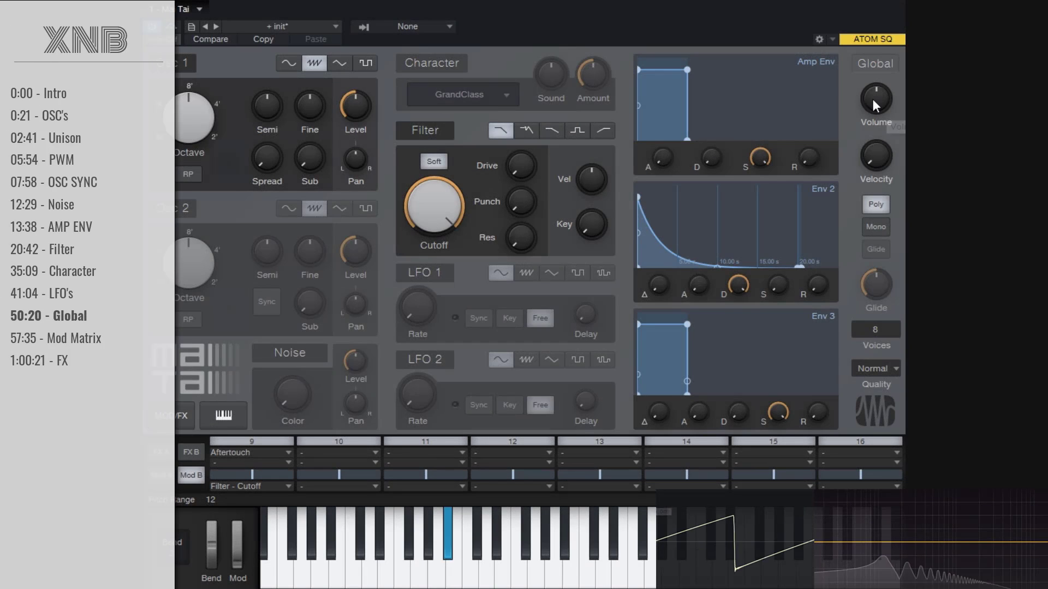
Try a higher global Volume and reset it to its default.
drag(872, 99, 877, 72)
double_click(876, 91)
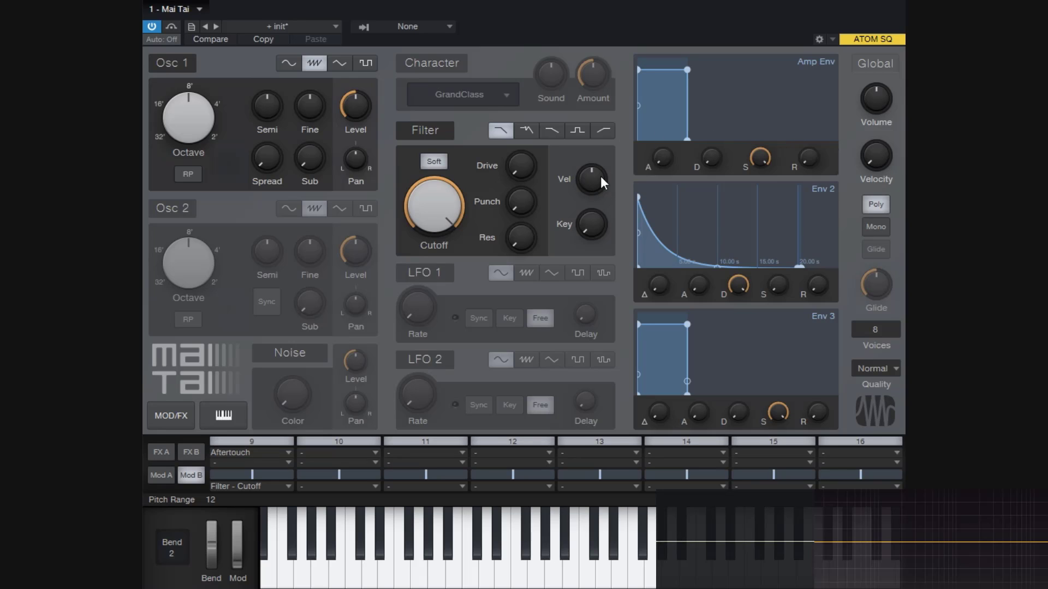
Lower the filter Cutoff partway and try the global Velocity at maximum before returning it to minimum.
drag(435, 214, 440, 255)
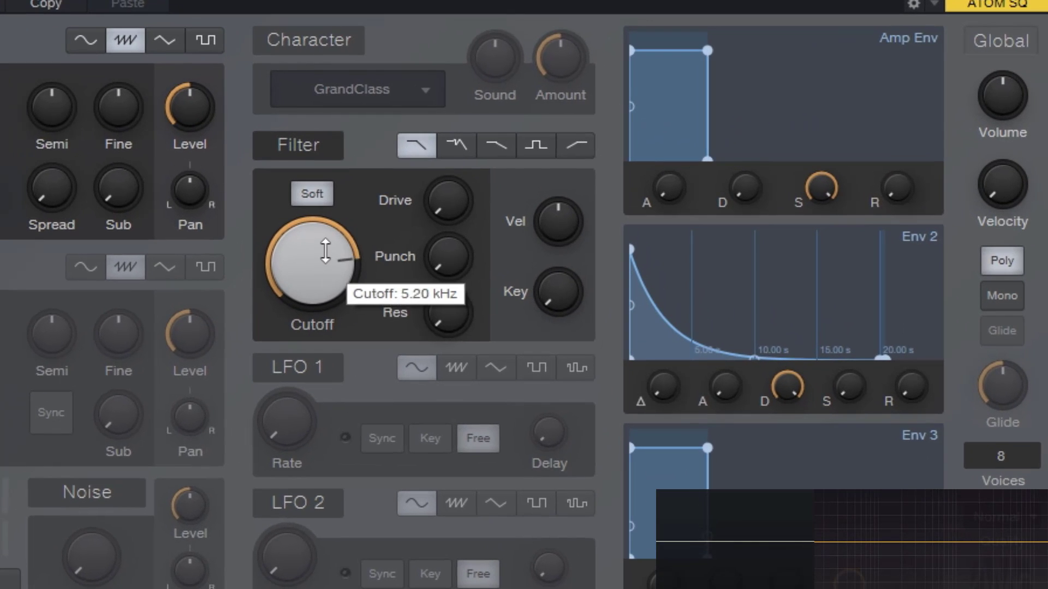
drag(372, 251, 434, 295)
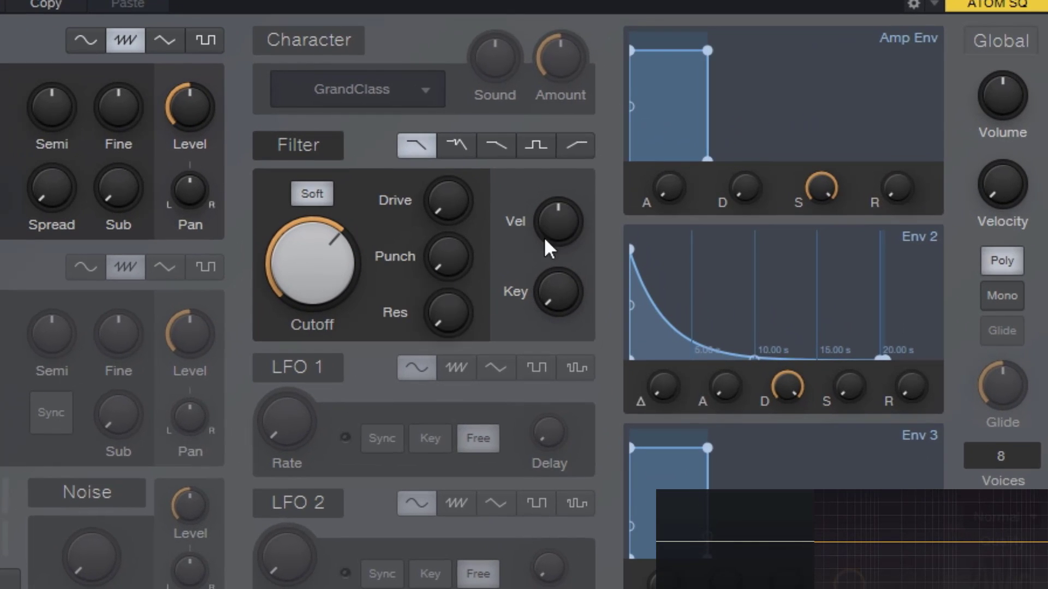
mouse_move(557, 207)
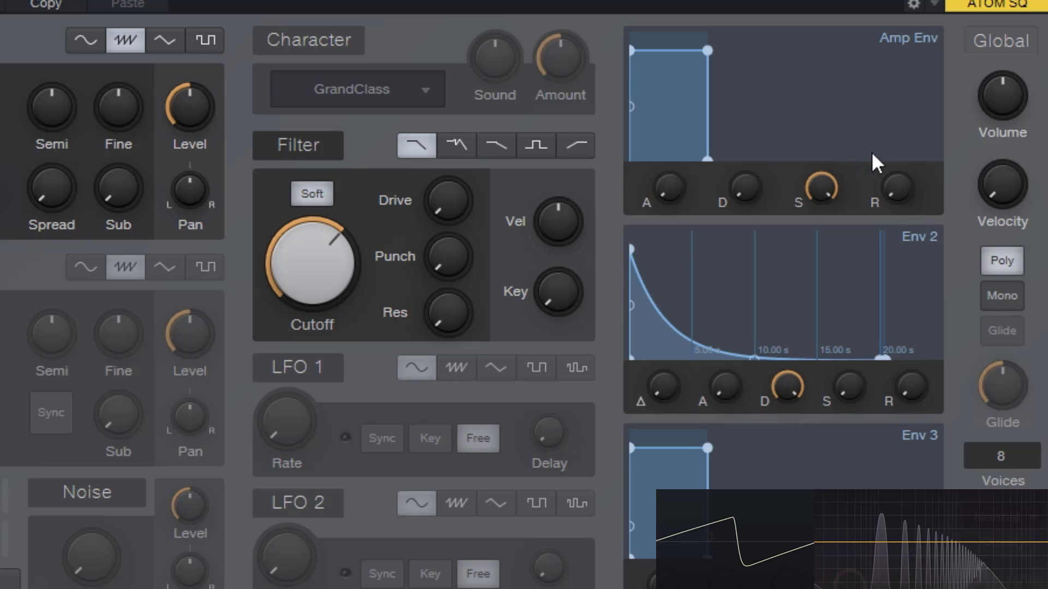
drag(1022, 189, 1022, 134)
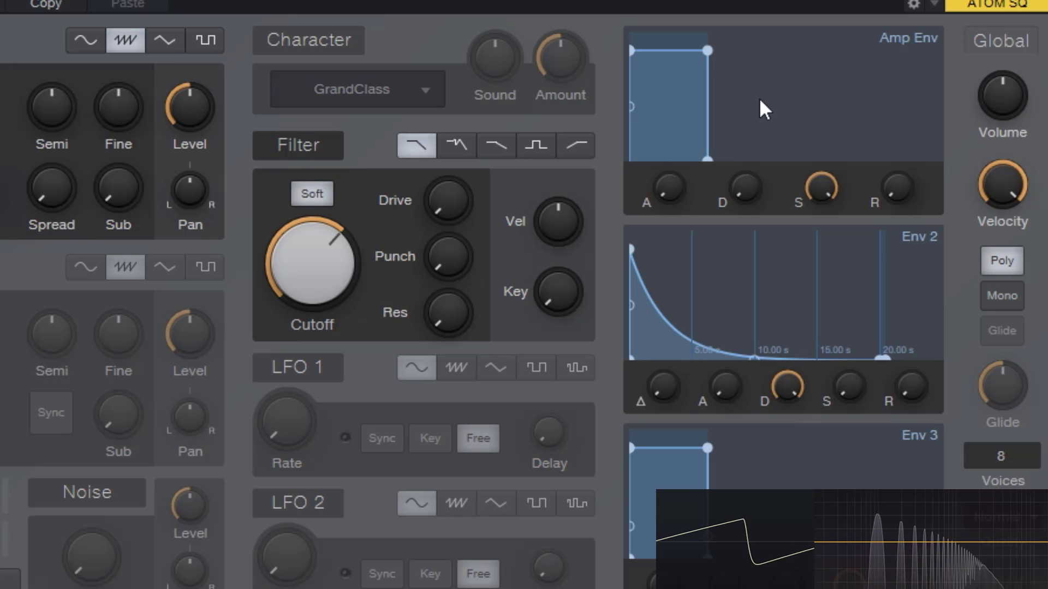
drag(1001, 189, 1001, 242)
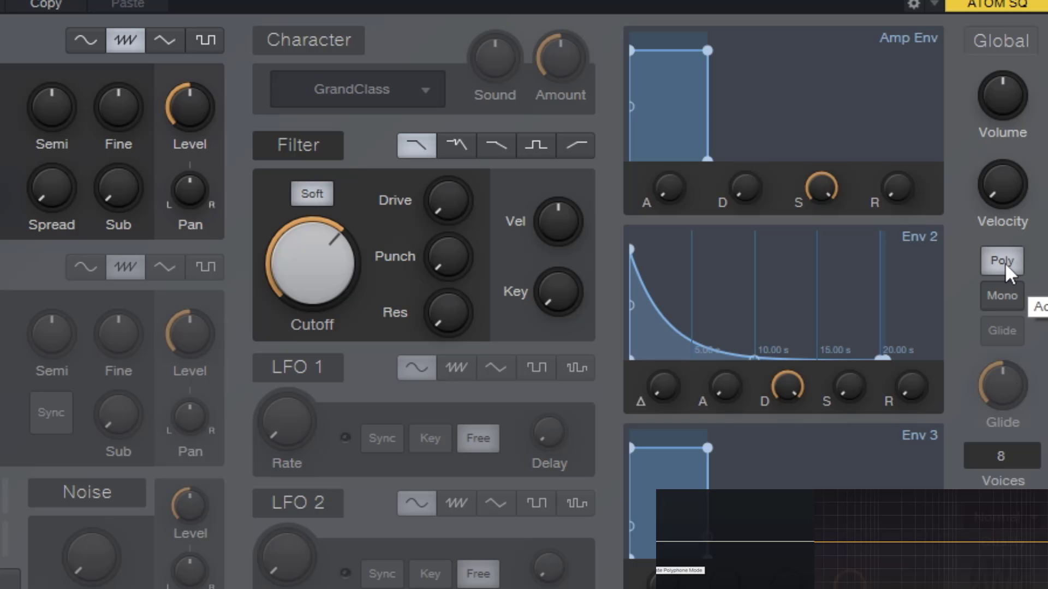
drag(330, 284, 332, 257)
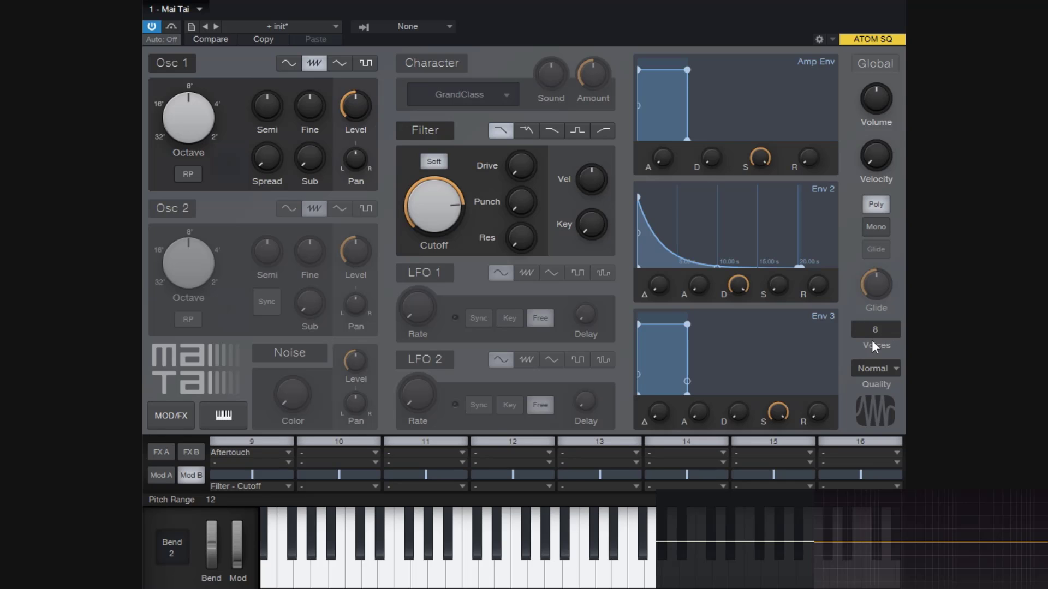
Set the synthesizer's number of Voices to 4.
drag(861, 332, 904, 107)
mouse_move(882, 324)
mouse_down()
mouse_move(885, 315)
mouse_move(895, 330)
mouse_up()
double_click(890, 330)
key(BackSpace)
text(4)
key(Return)
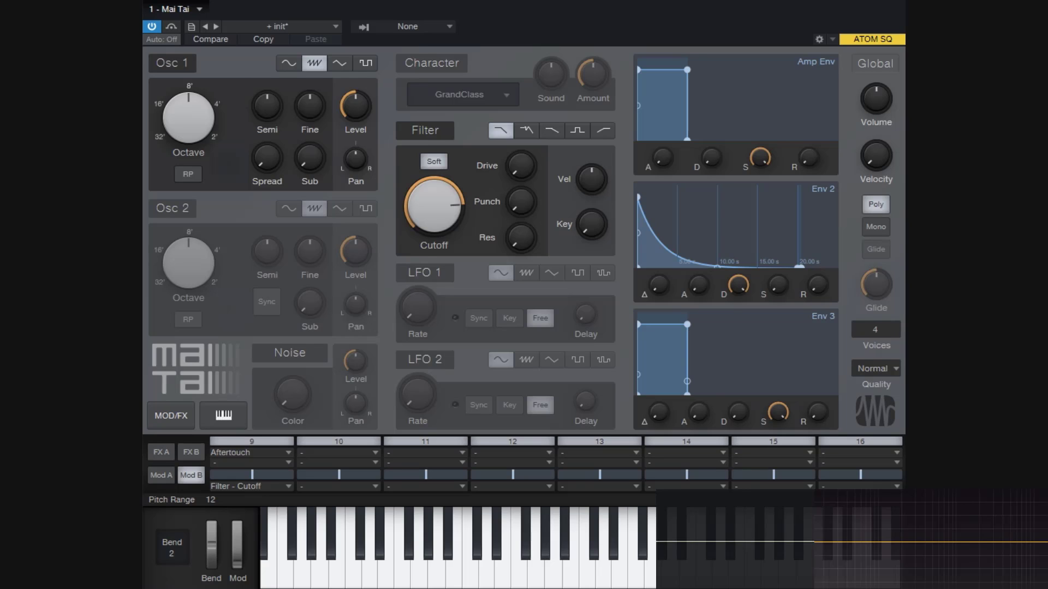
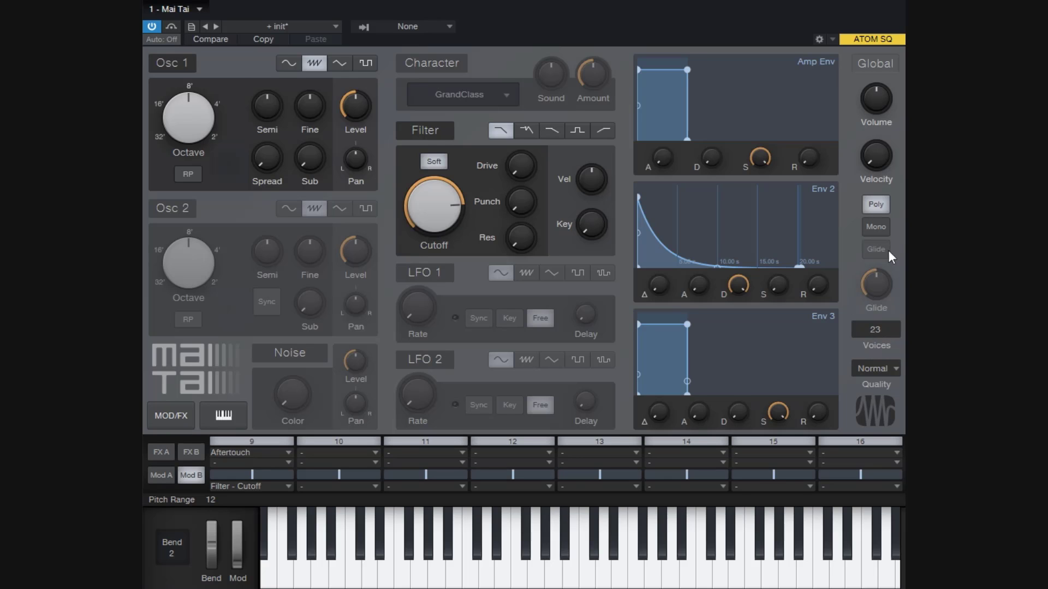
Try Mono mode by playing overlapping notes, and return to Poly mode.
click(876, 226)
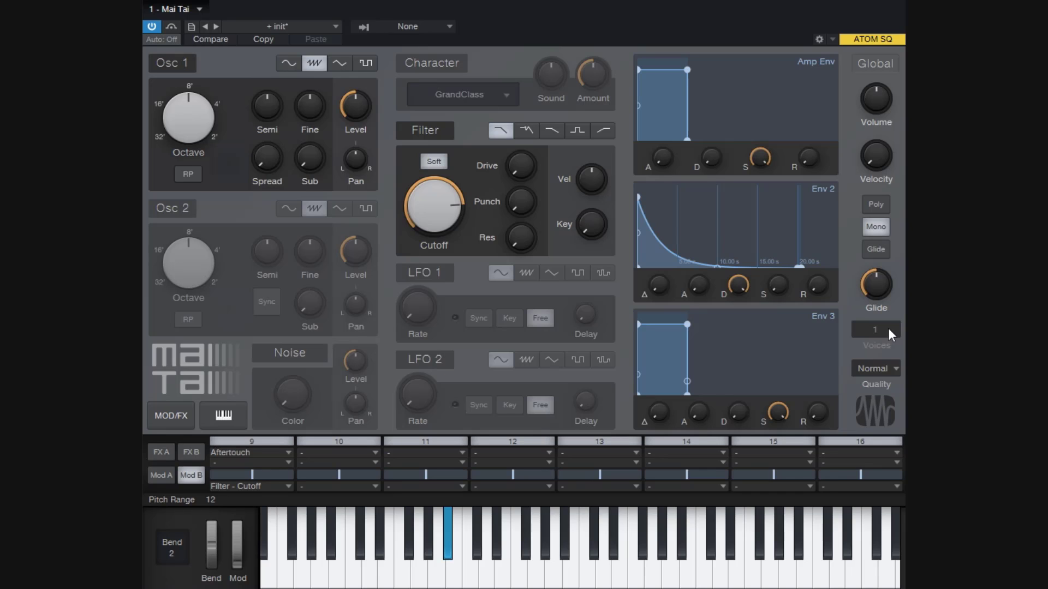
click(516, 552)
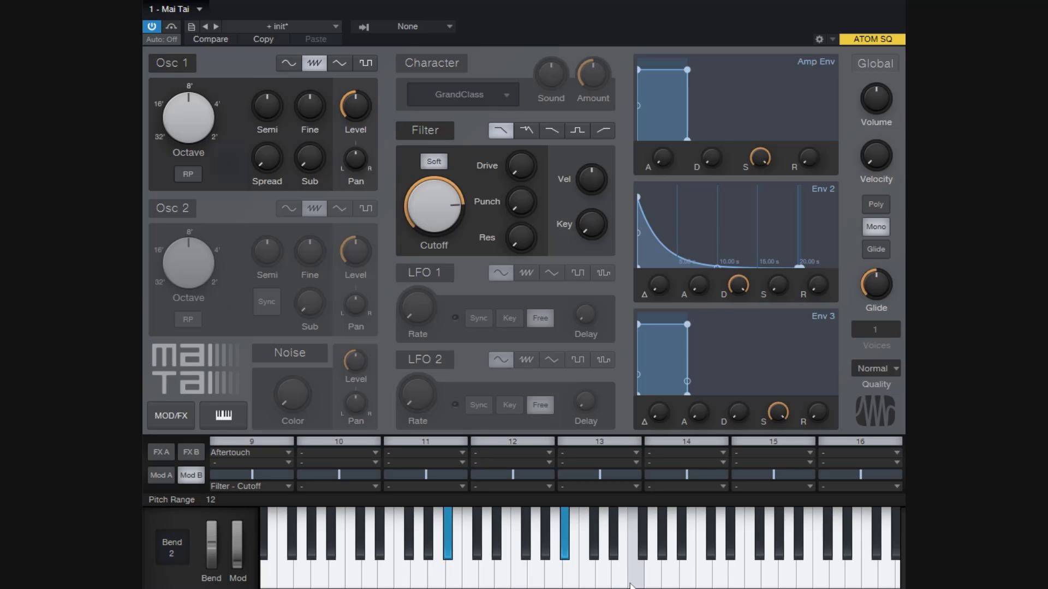
click(445, 533)
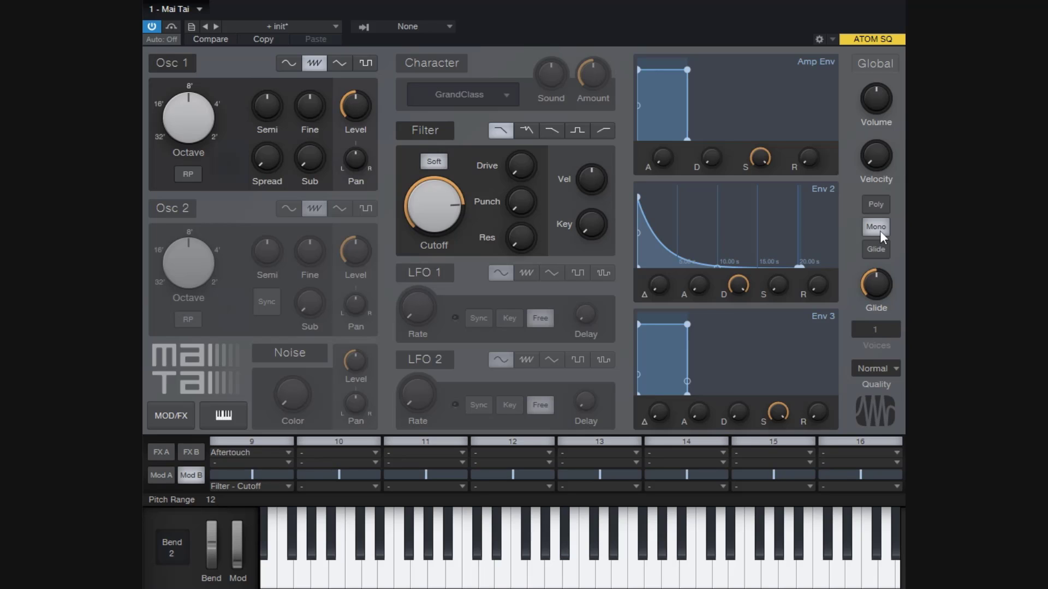
click(887, 205)
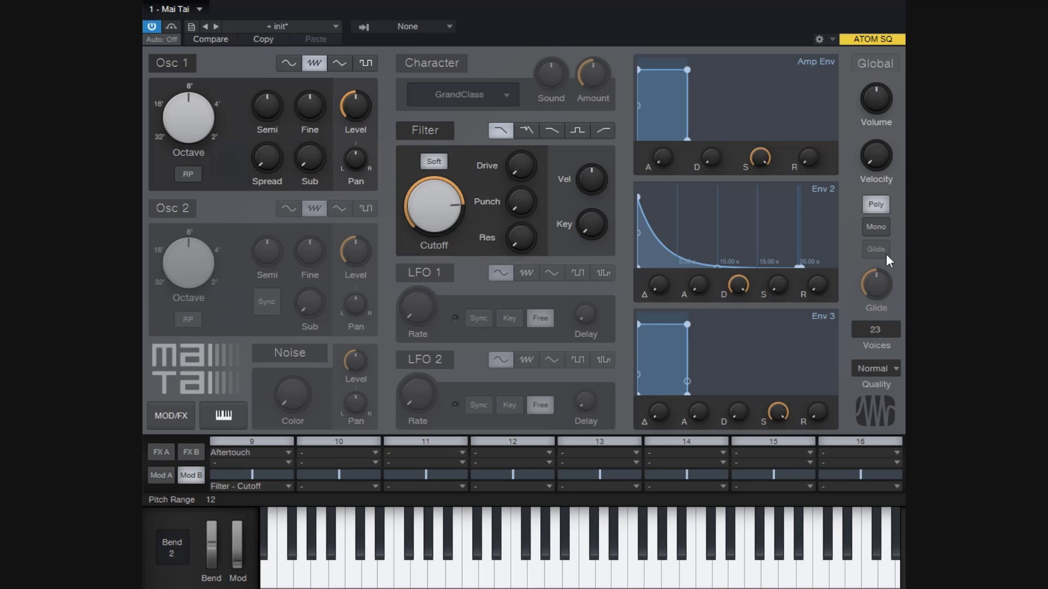
Audition Glide in Mono mode with its amount at maximum, switch Glide off, and return to Poly mode.
click(879, 228)
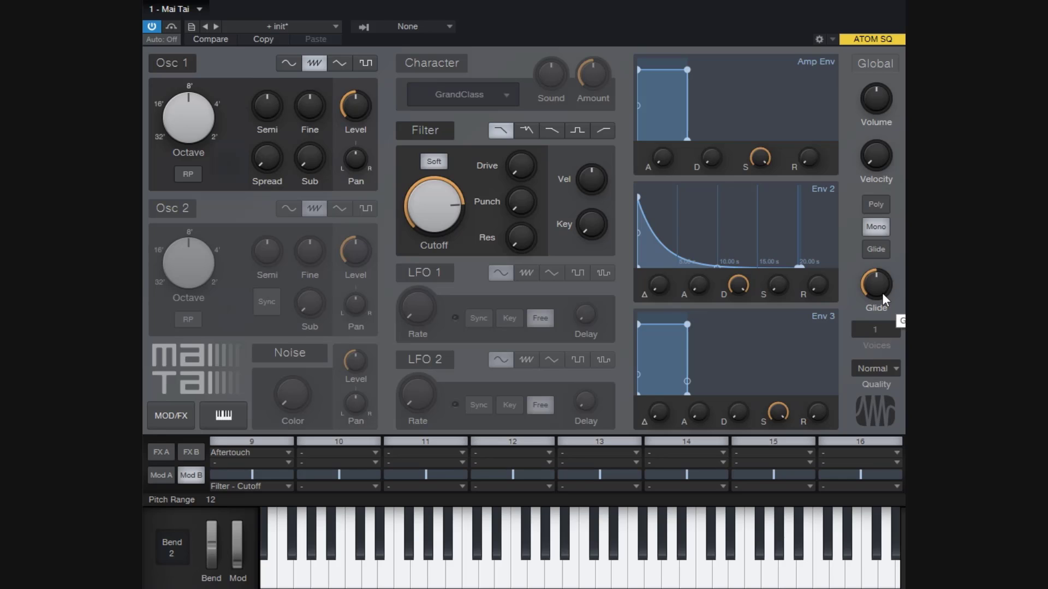
drag(882, 293, 855, 39)
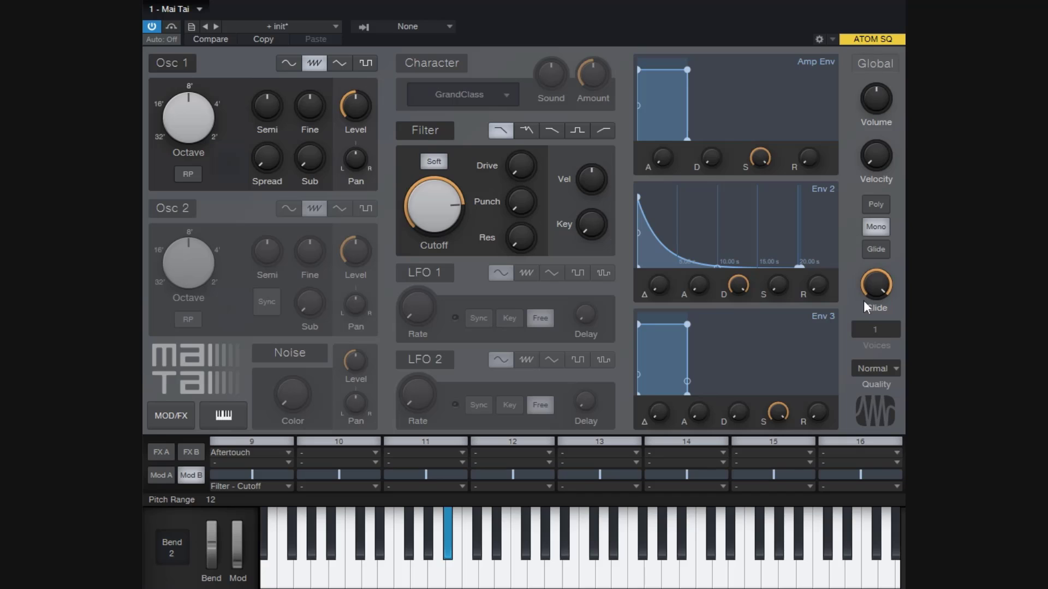
click(878, 251)
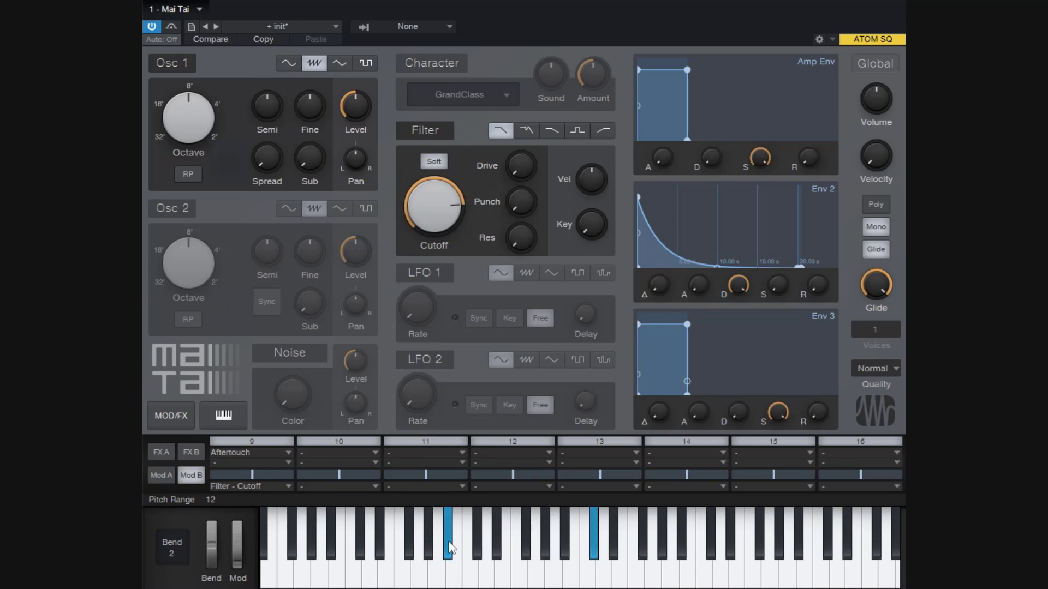
click(876, 248)
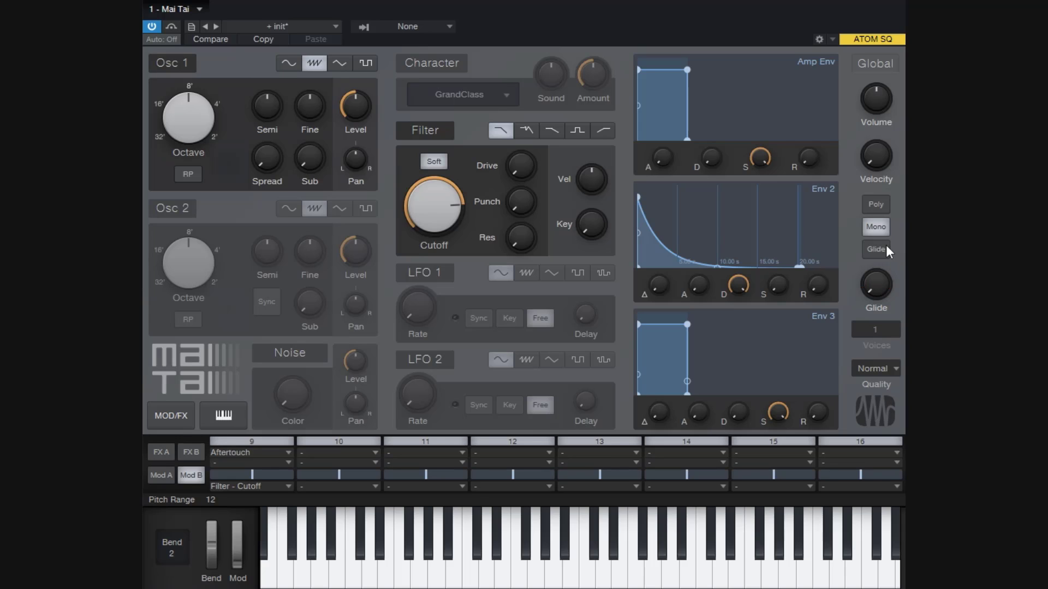
click(878, 222)
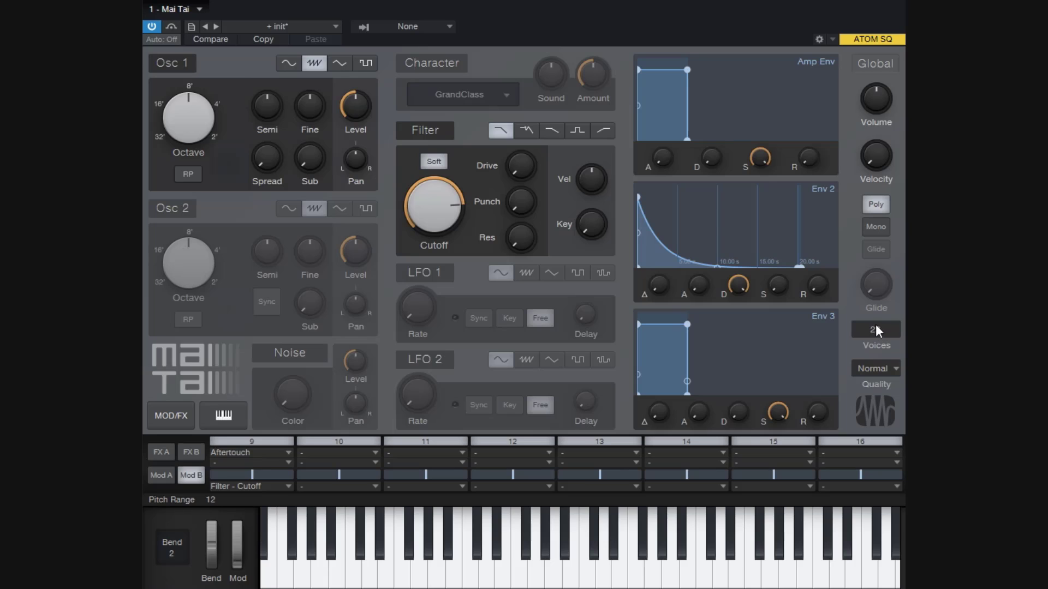
Set the Voices to 10 and the global Quality to 80s.
drag(885, 348, 891, 344)
click(879, 372)
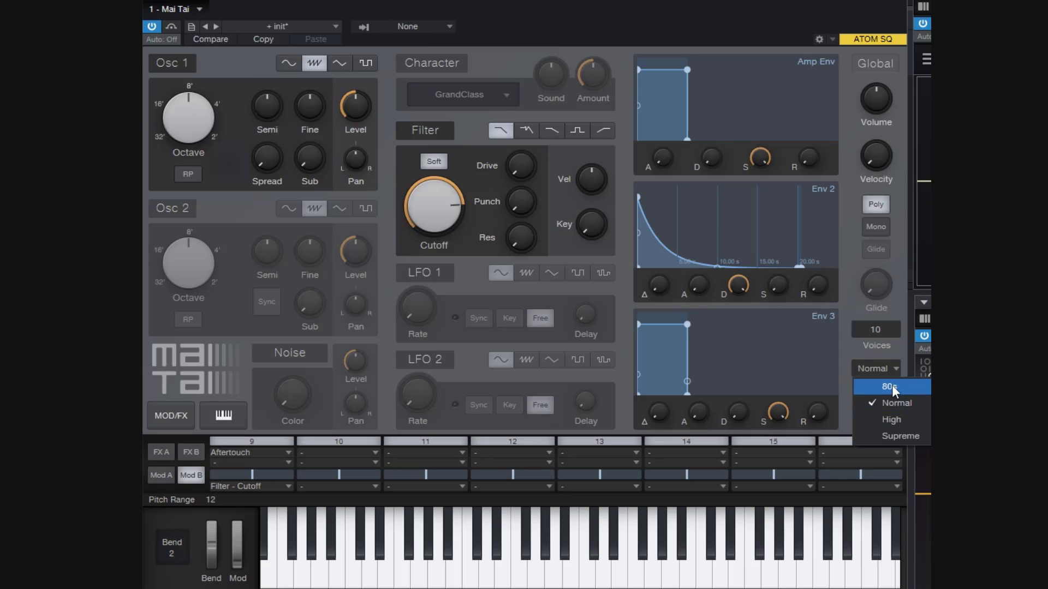
click(890, 386)
Try the Supreme quality setting and return the Quality to 80s.
click(887, 368)
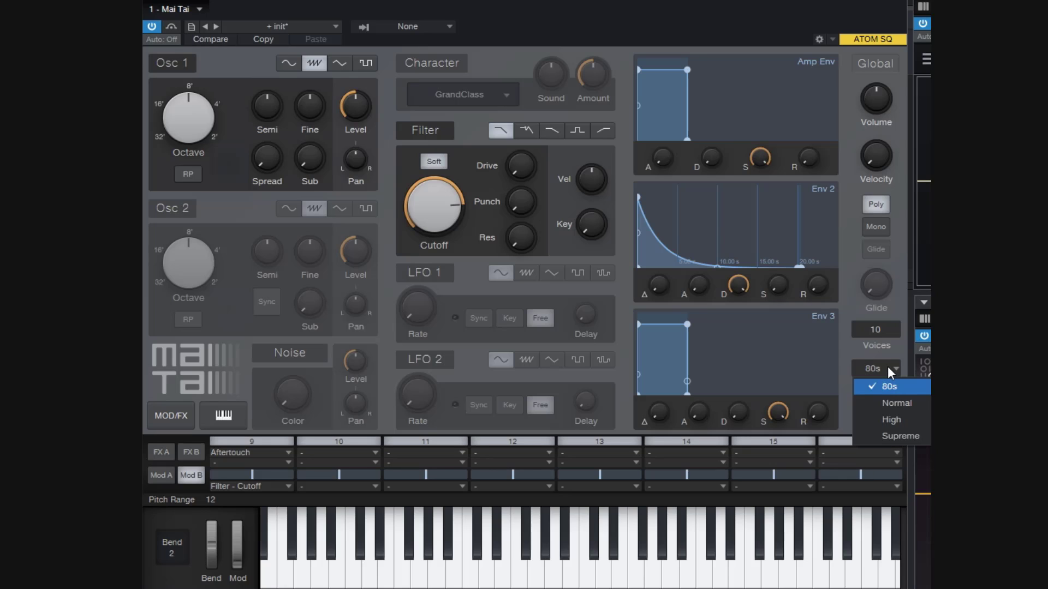
click(899, 437)
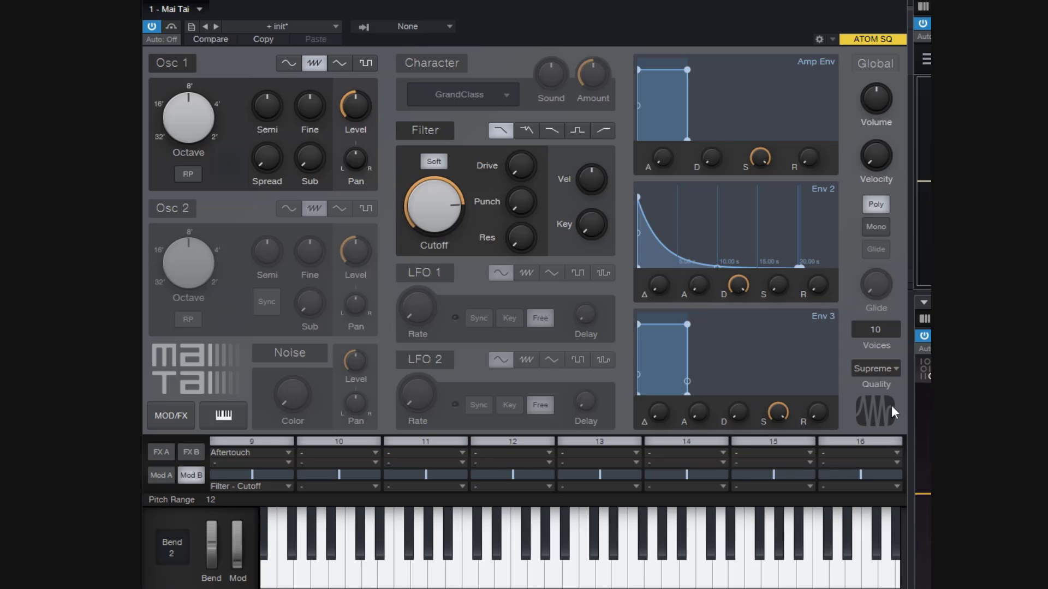
click(891, 369)
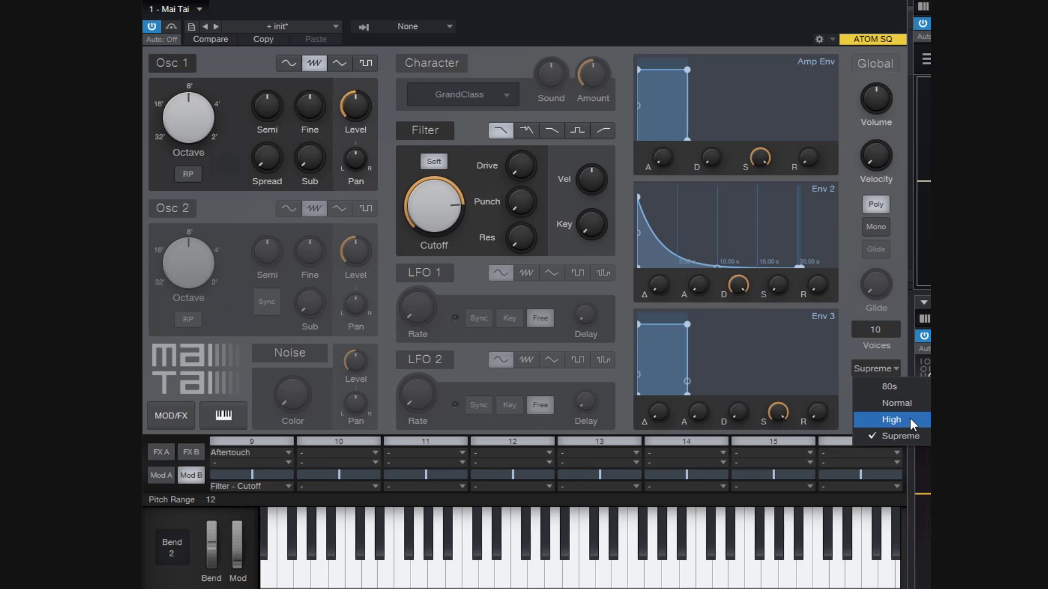
click(905, 385)
Raise Osc 1's Spread to about three quarters of its range and open the filter Cutoff slightly.
drag(267, 159, 273, 37)
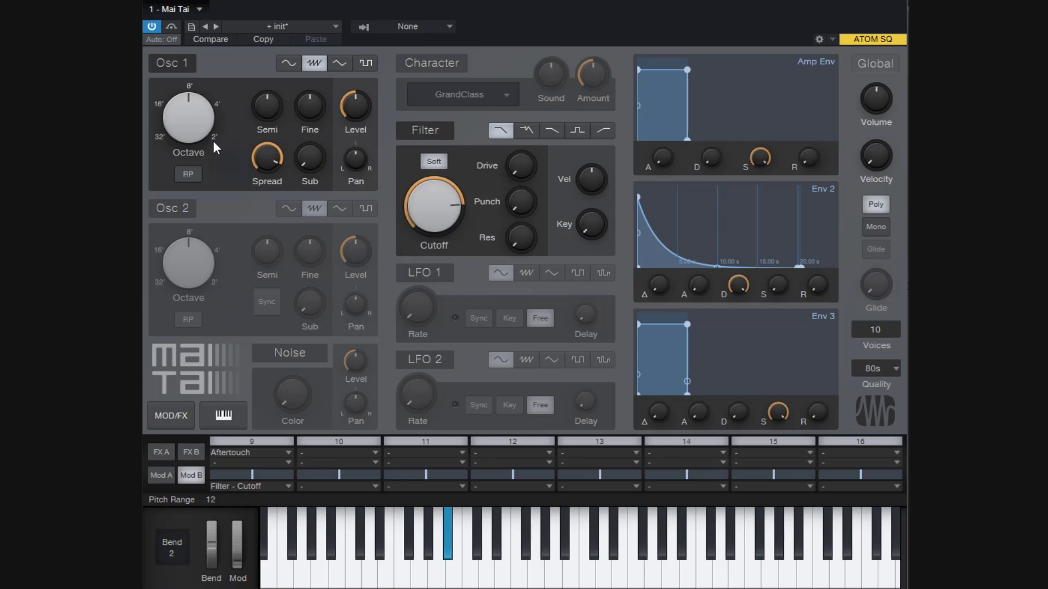
drag(264, 162, 283, 207)
drag(431, 206, 431, 200)
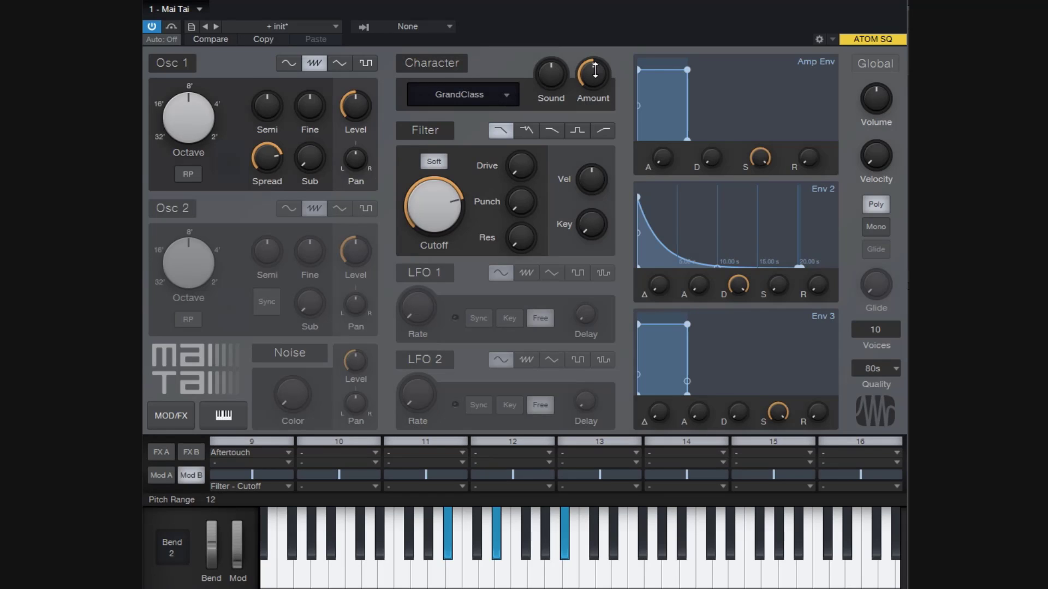
Adjust the GrandClass character with a higher Amount and lower Sound, and enable Osc 2 at a reduced Level.
drag(595, 70, 551, 78)
click(172, 208)
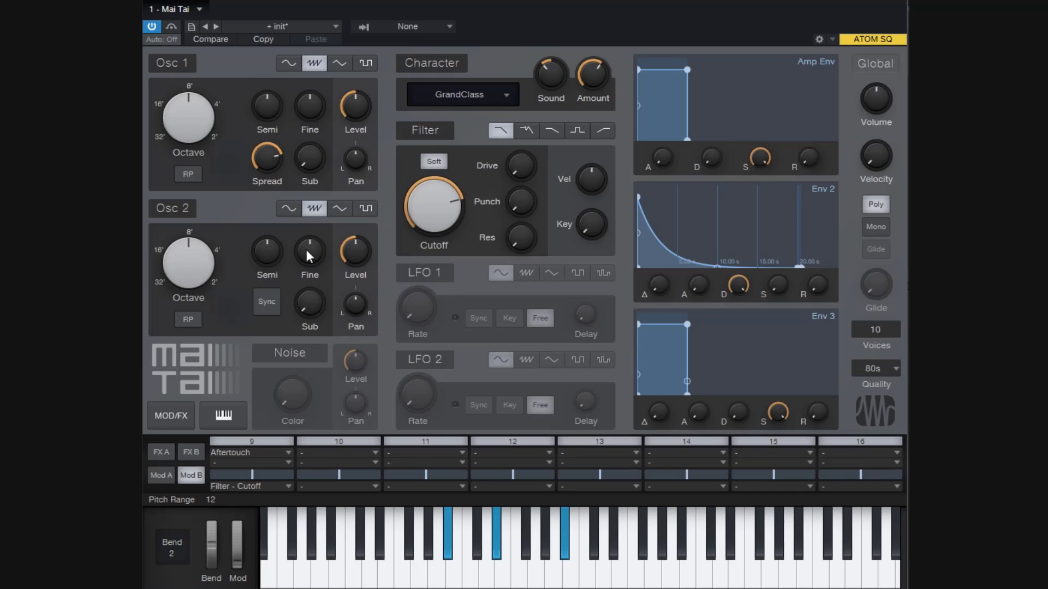
drag(361, 255, 366, 272)
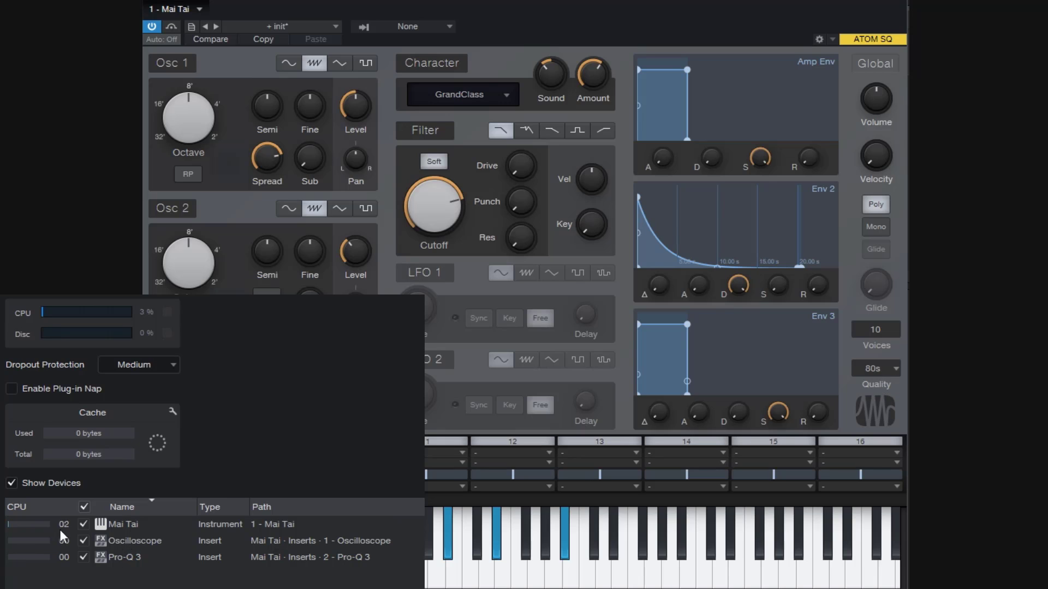
Switch the global Quality to Normal and back to 80s to compare them.
click(899, 362)
click(882, 405)
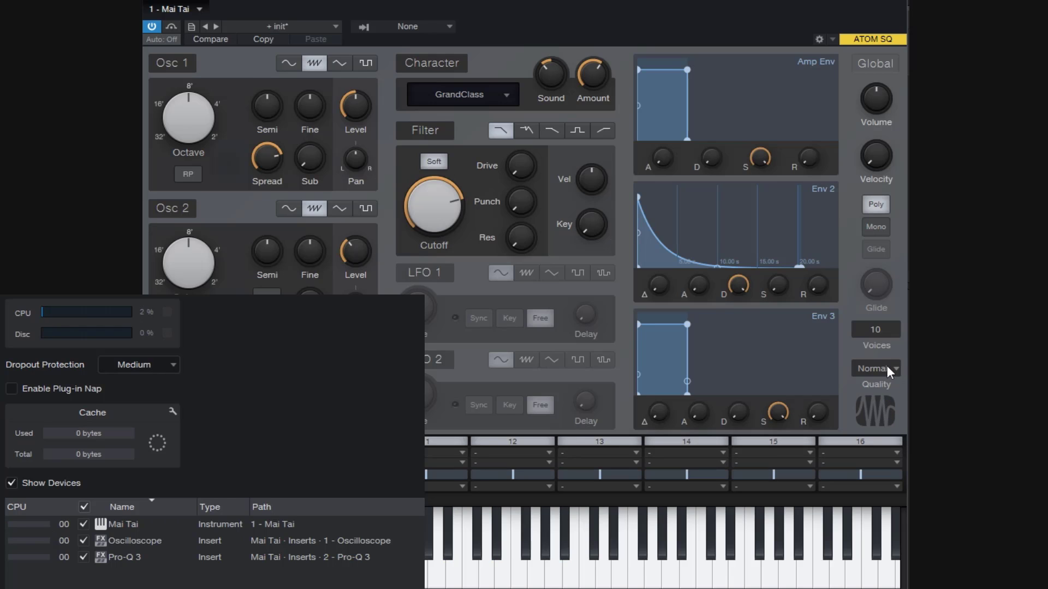
click(886, 365)
click(903, 388)
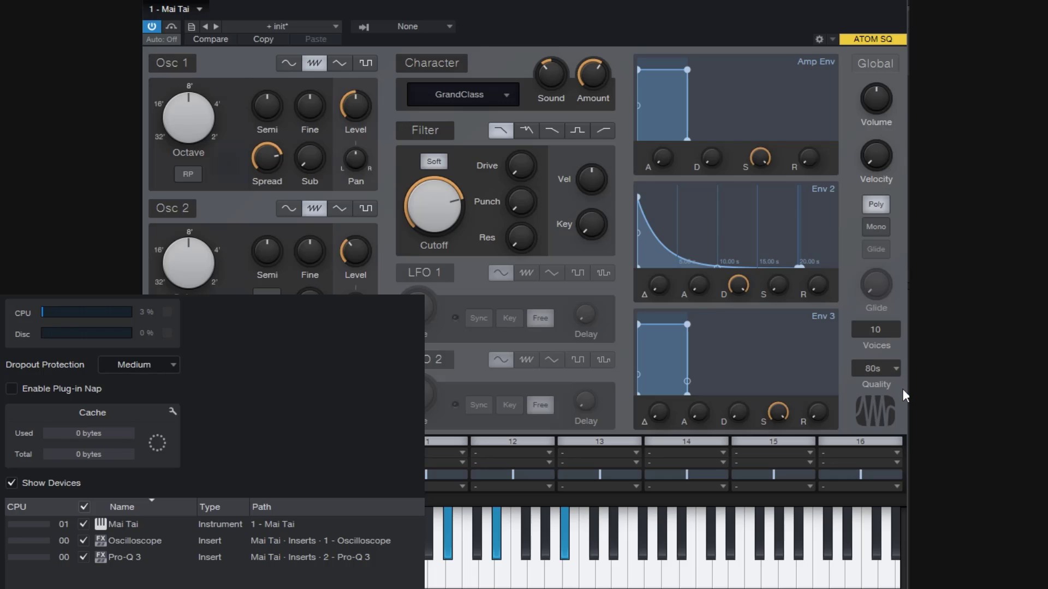
Raise the global Quality through Normal and High up to Supreme, comparing the CPU load.
click(886, 368)
click(894, 404)
click(889, 368)
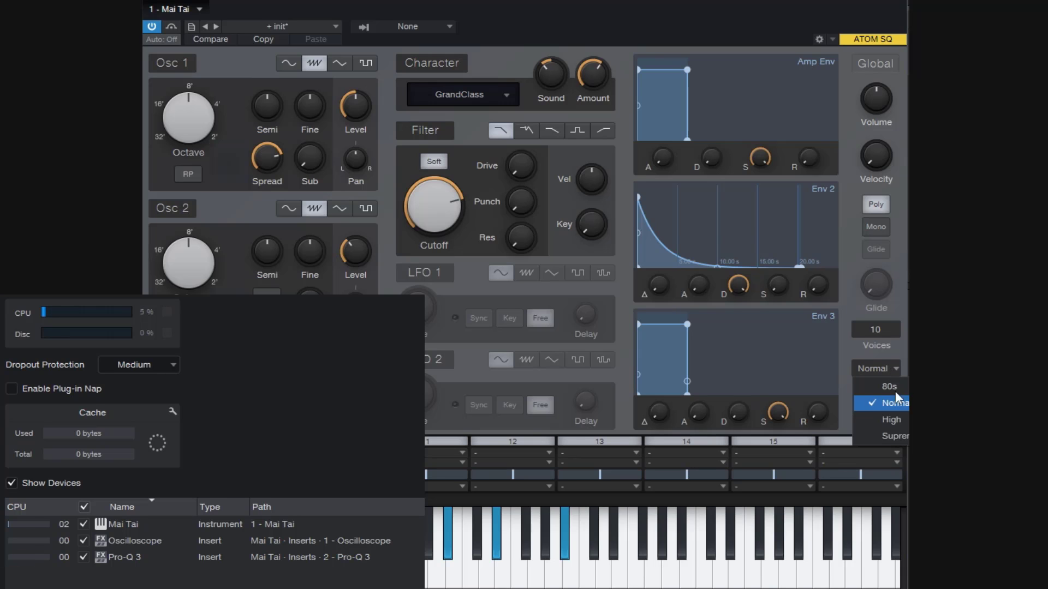
click(895, 422)
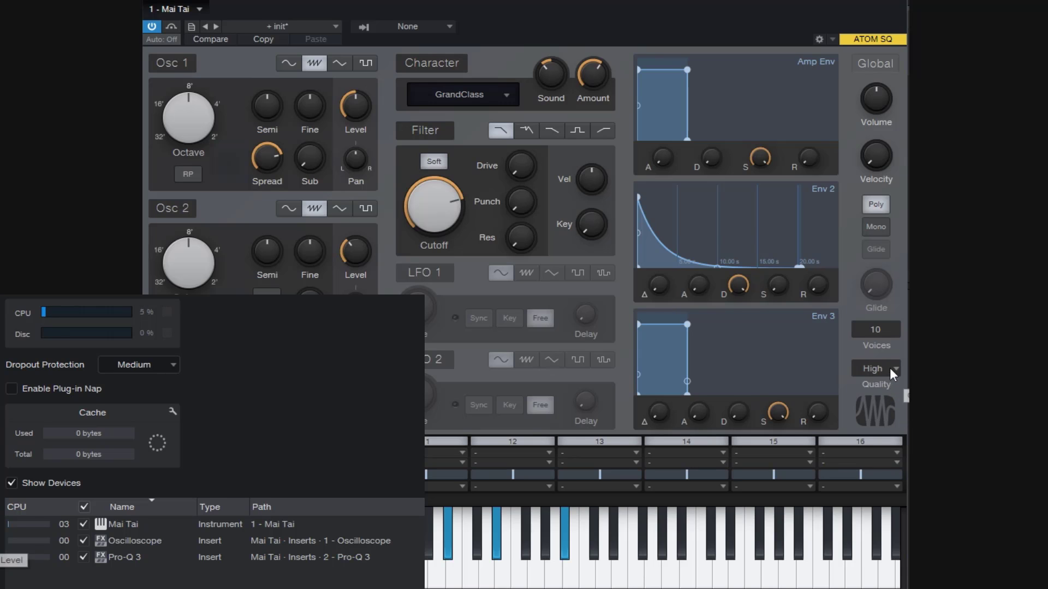
click(889, 367)
click(898, 434)
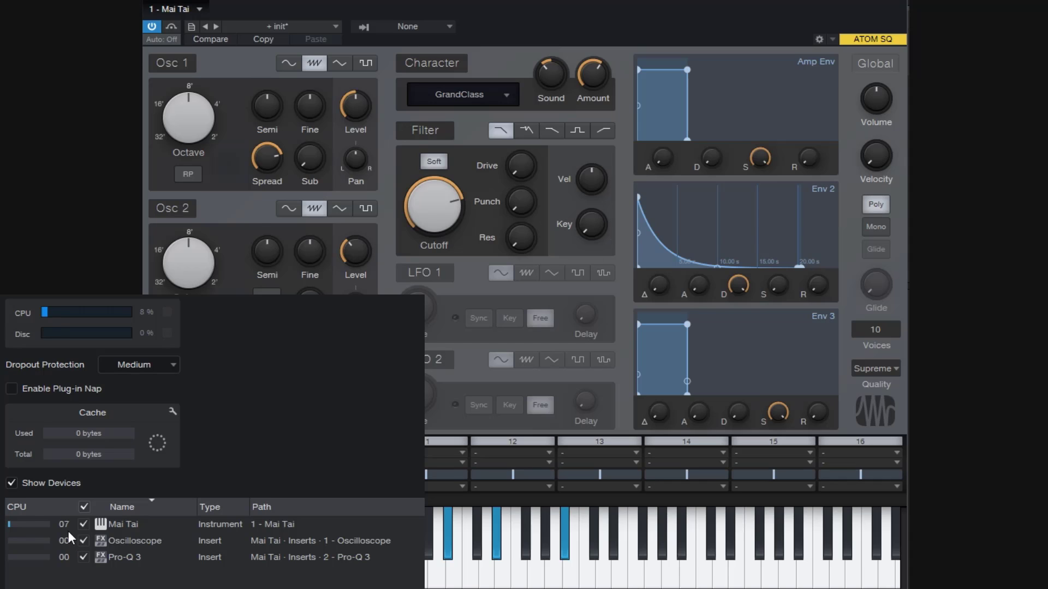
Set the global Quality to Normal, compare it with Supreme, and return to Normal.
click(885, 368)
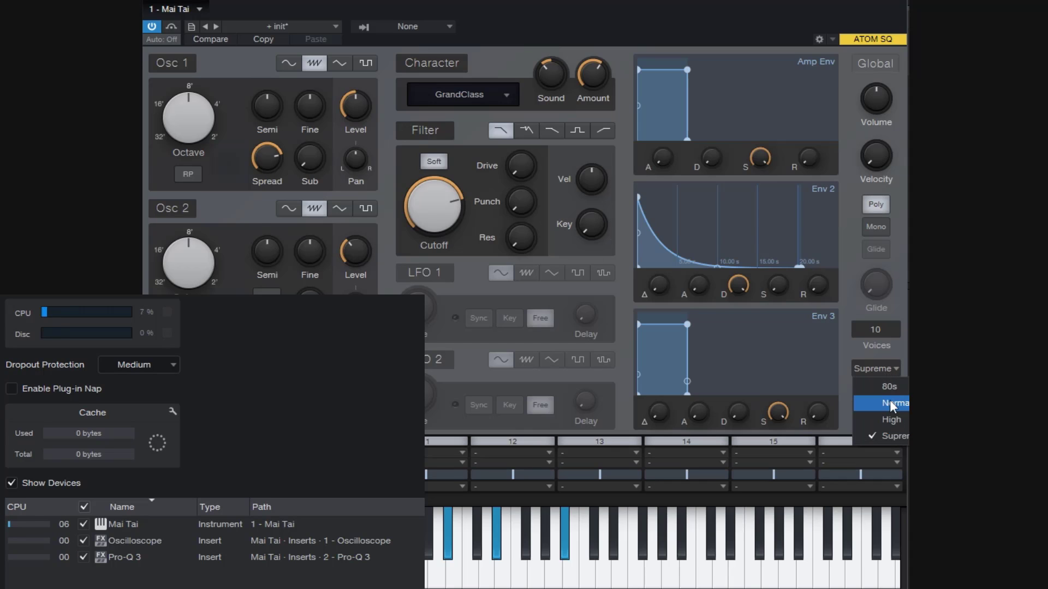
click(890, 400)
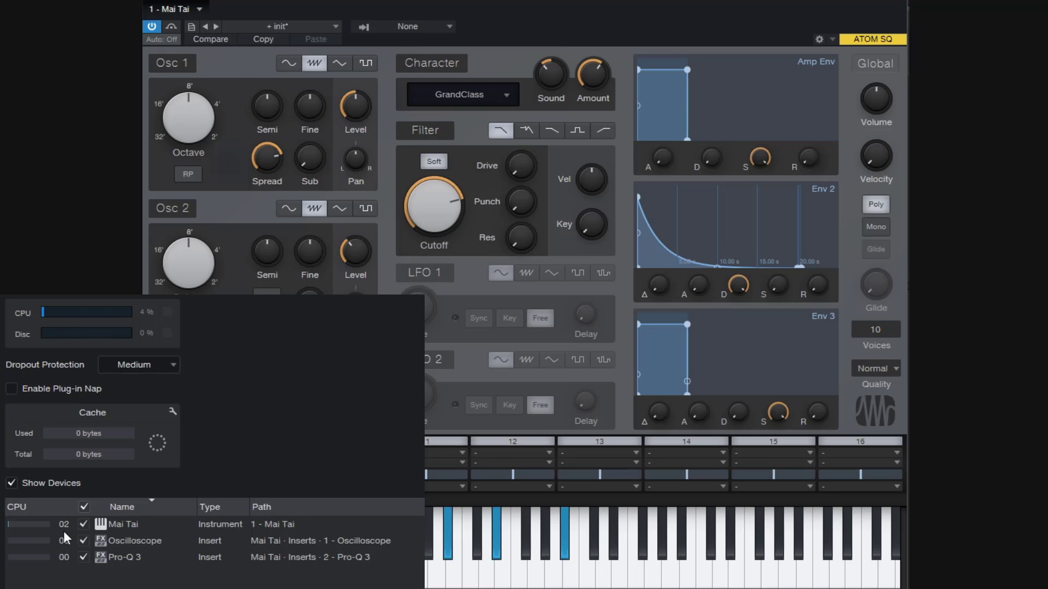
click(885, 369)
click(898, 431)
click(893, 365)
click(898, 397)
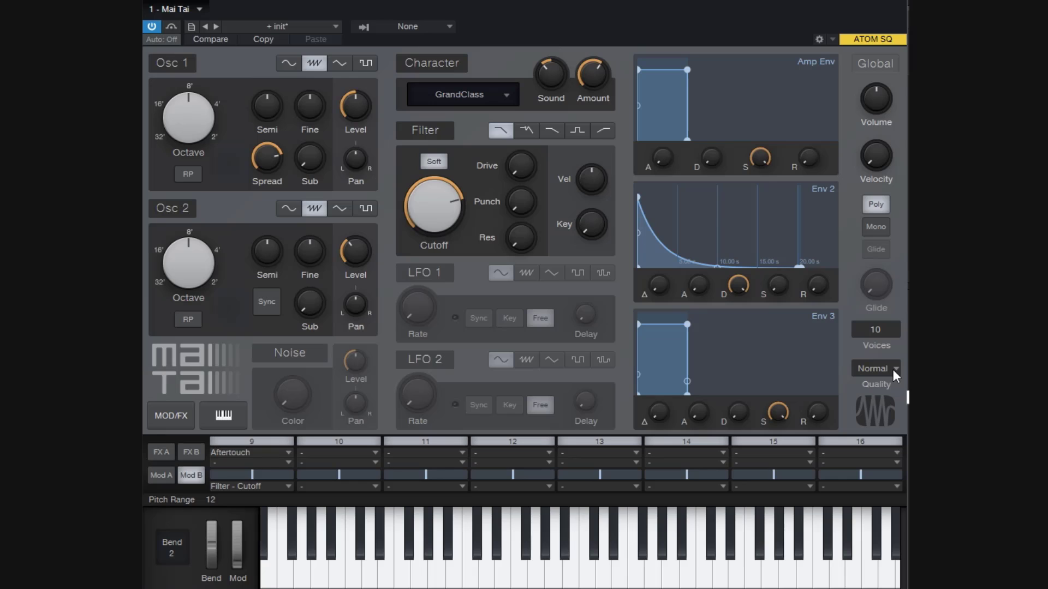
Try the Supreme Quality once more and restore Normal.
click(892, 369)
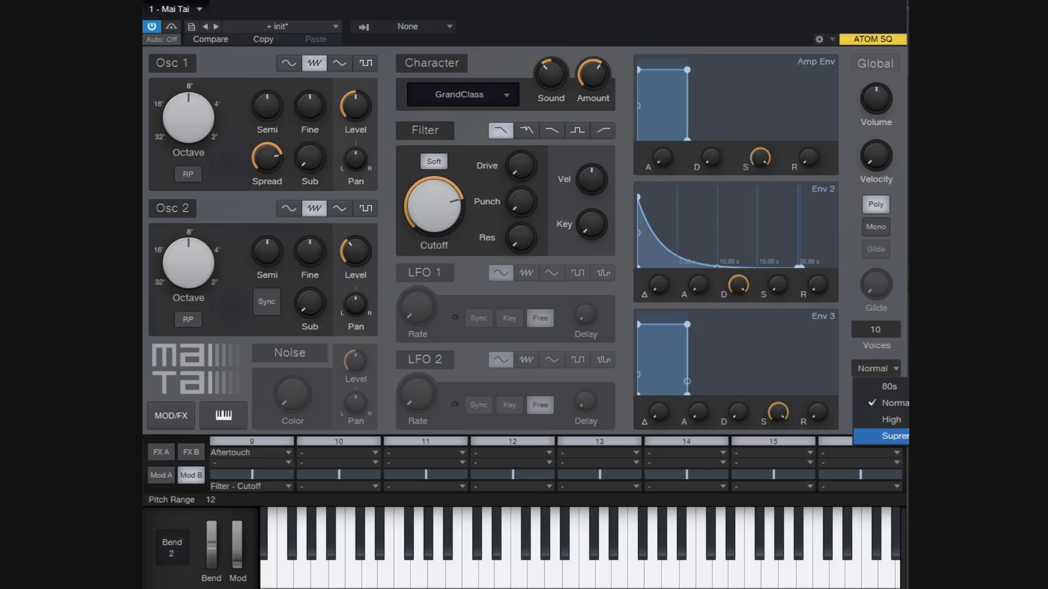
click(884, 436)
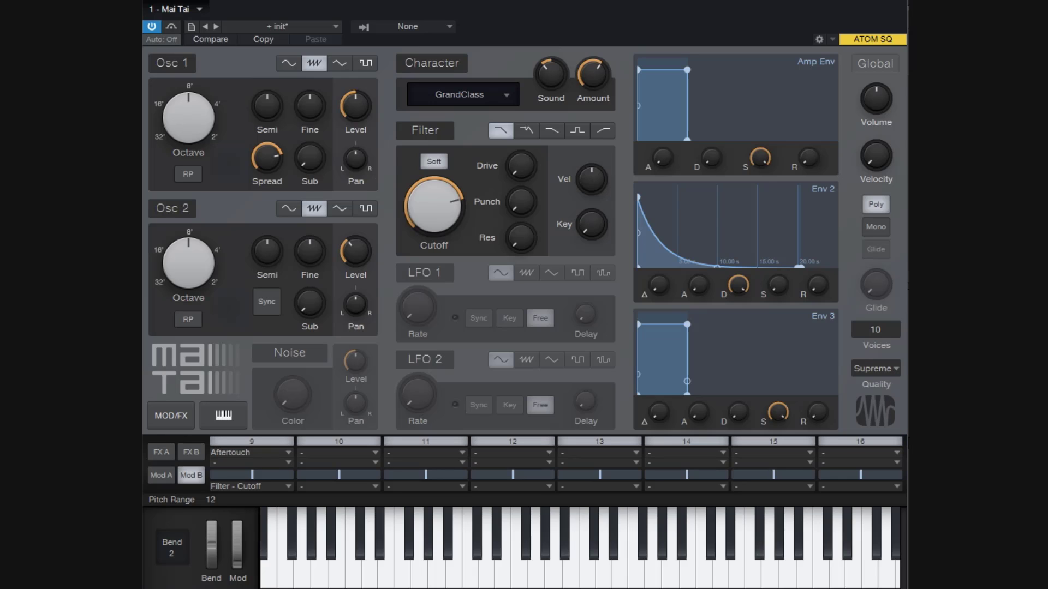
click(875, 365)
click(895, 403)
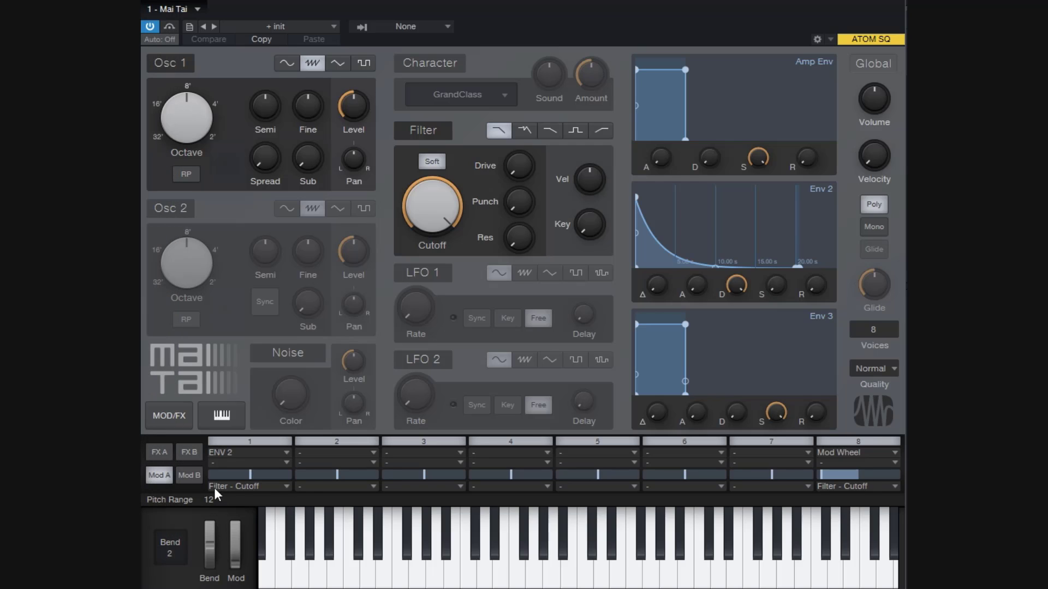
View modulation slots 9 to 16 in Mod B and return to the Mod A slots.
click(519, 546)
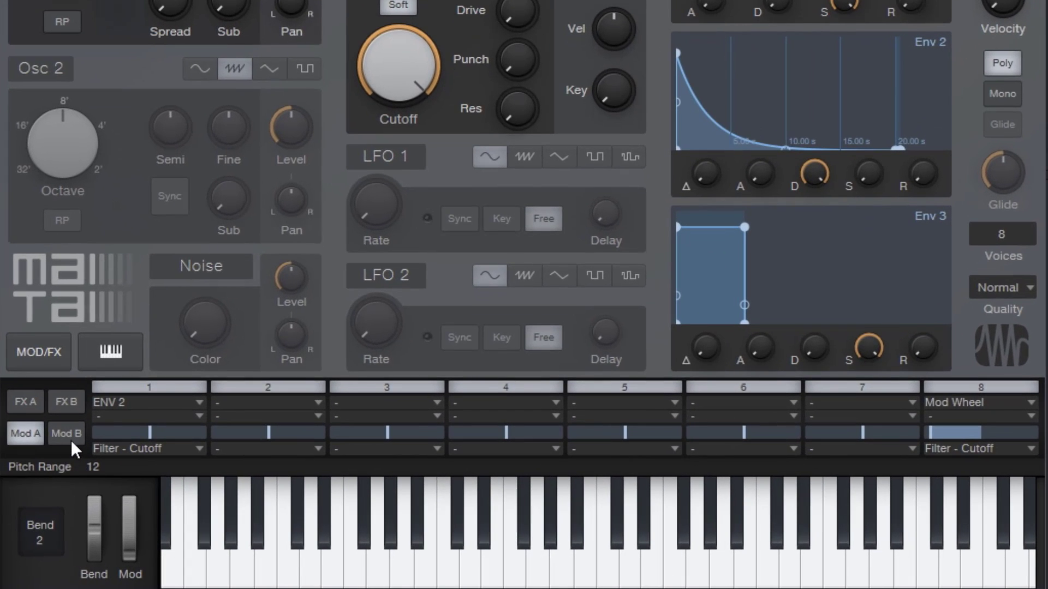
click(70, 439)
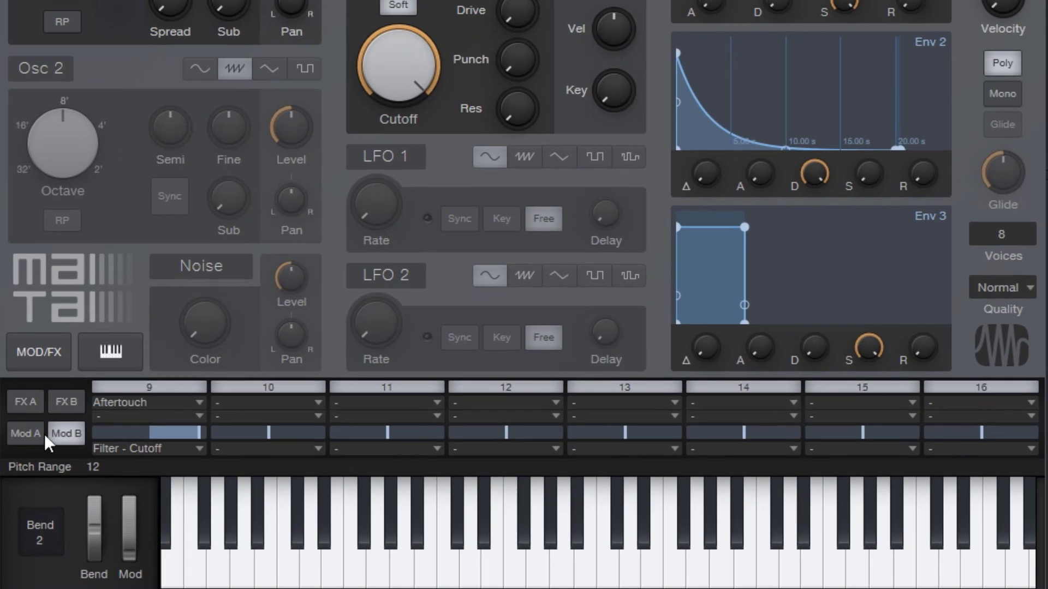
click(39, 439)
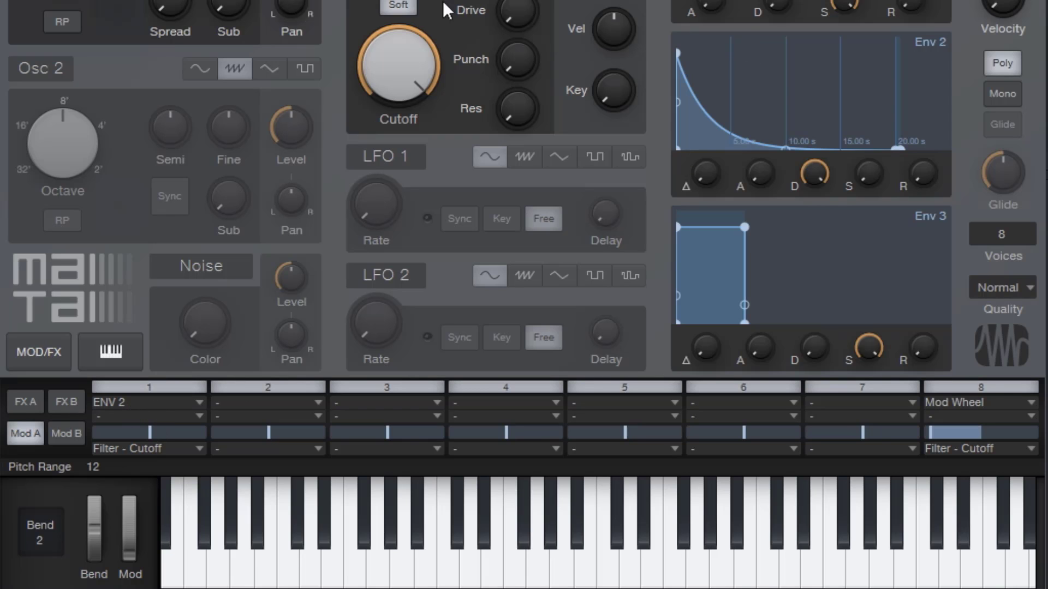
Lower the filter Cutoff, raise slot 1's ENV 2 modulation amount to nearly full, and test the mod wheel.
drag(422, 65, 440, 131)
drag(151, 435, 195, 437)
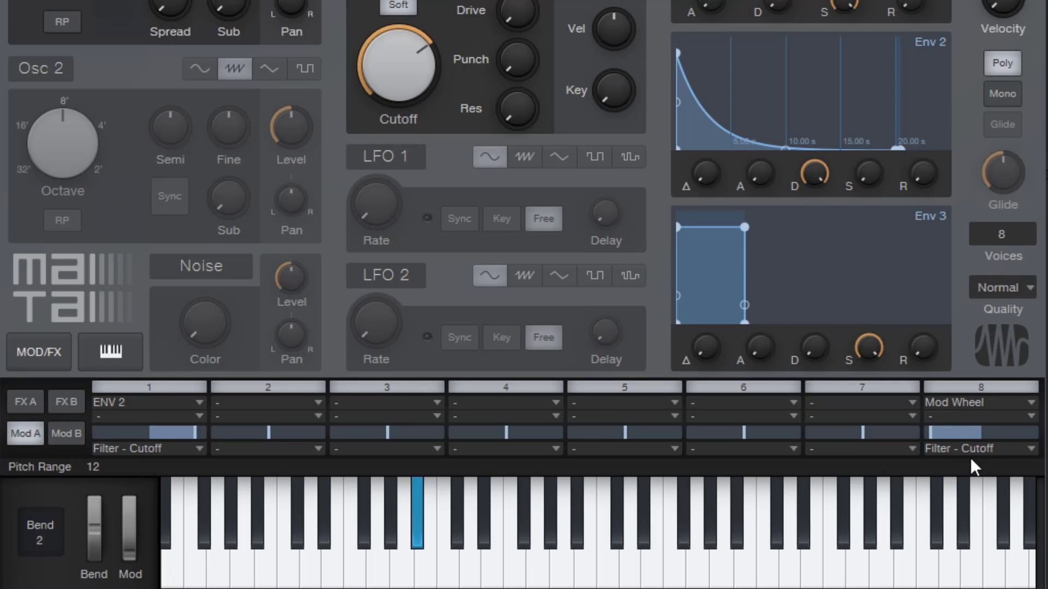
drag(141, 516, 156, 477)
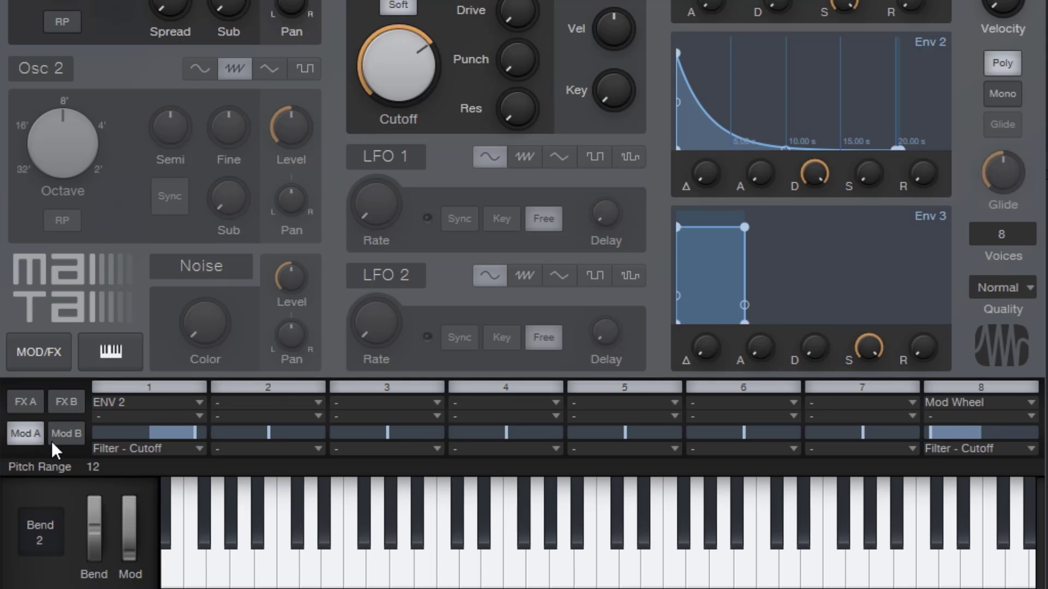
Reset the Aftertouch modulation amount in slot 9 of Mod B to zero and return to Mod A.
click(65, 436)
double_click(148, 440)
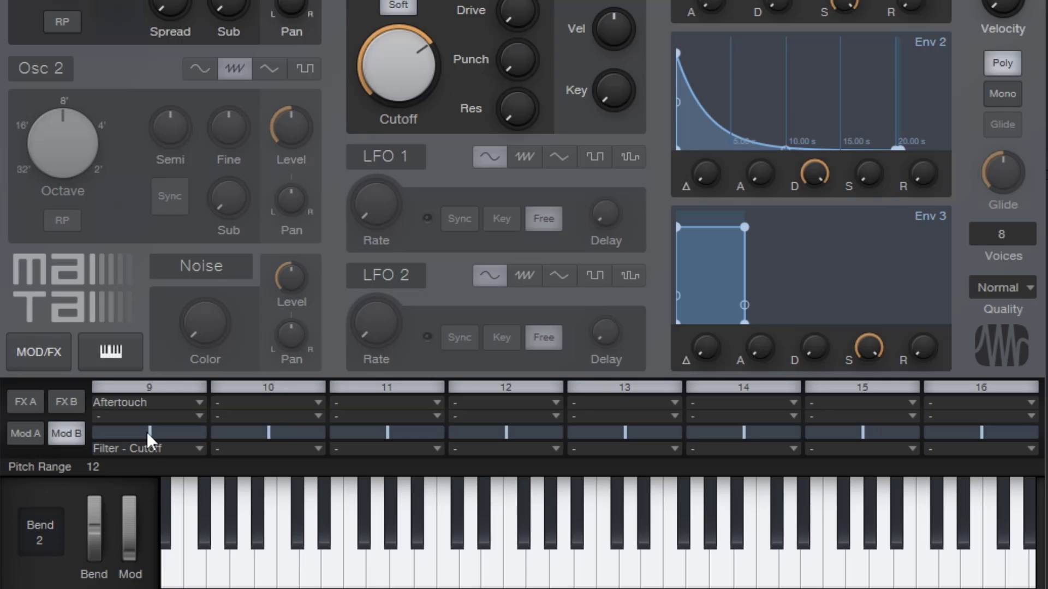
click(26, 443)
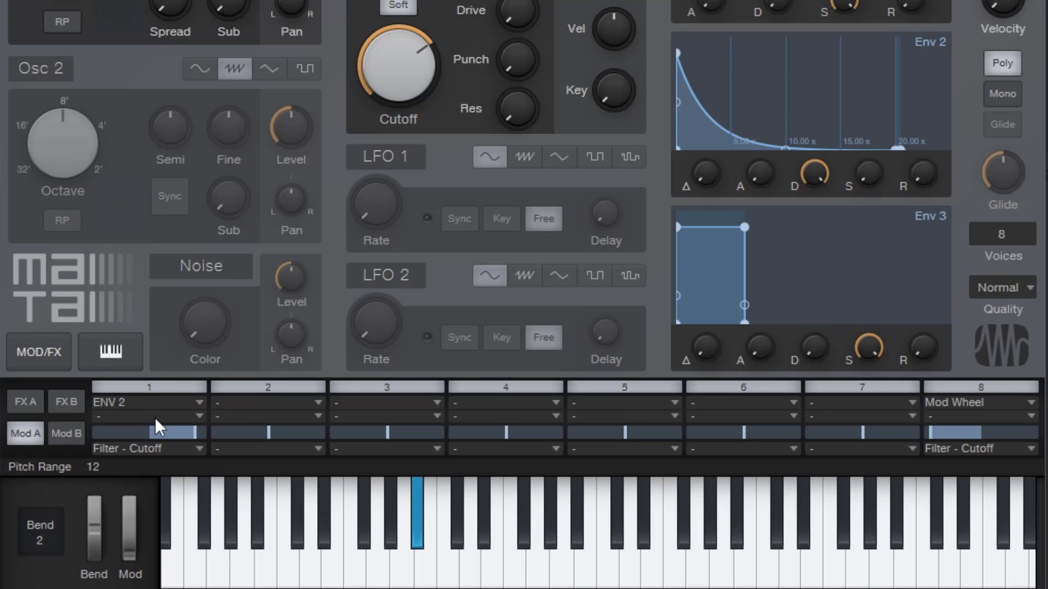
Route LFO 1 to OSC 1 - Pan in modulation slot 2 with a nearly full amount and a faster LFO 1 Rate.
click(307, 405)
click(295, 559)
drag(388, 215, 396, 131)
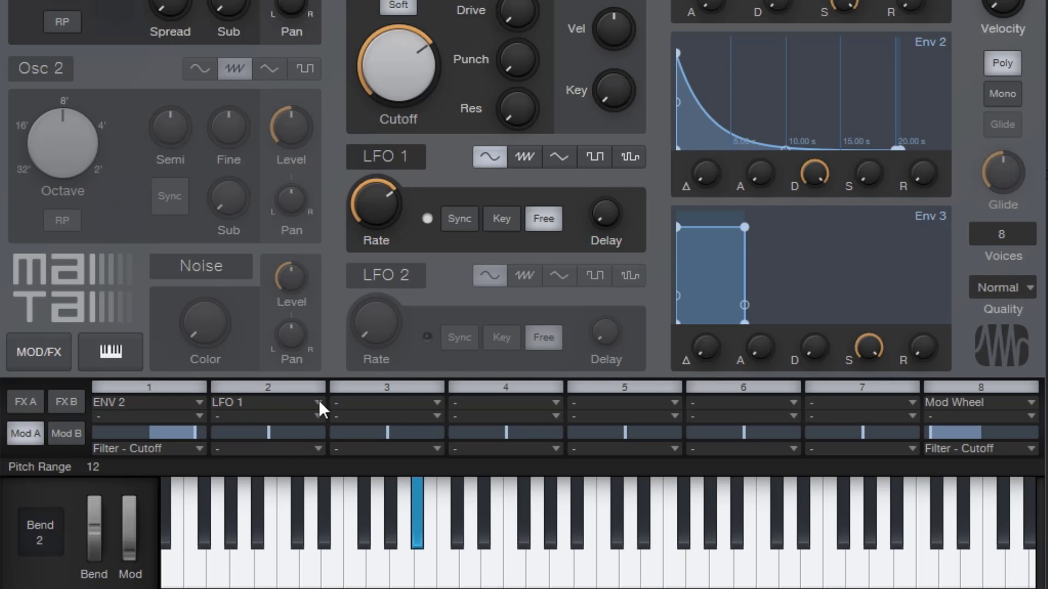
click(316, 450)
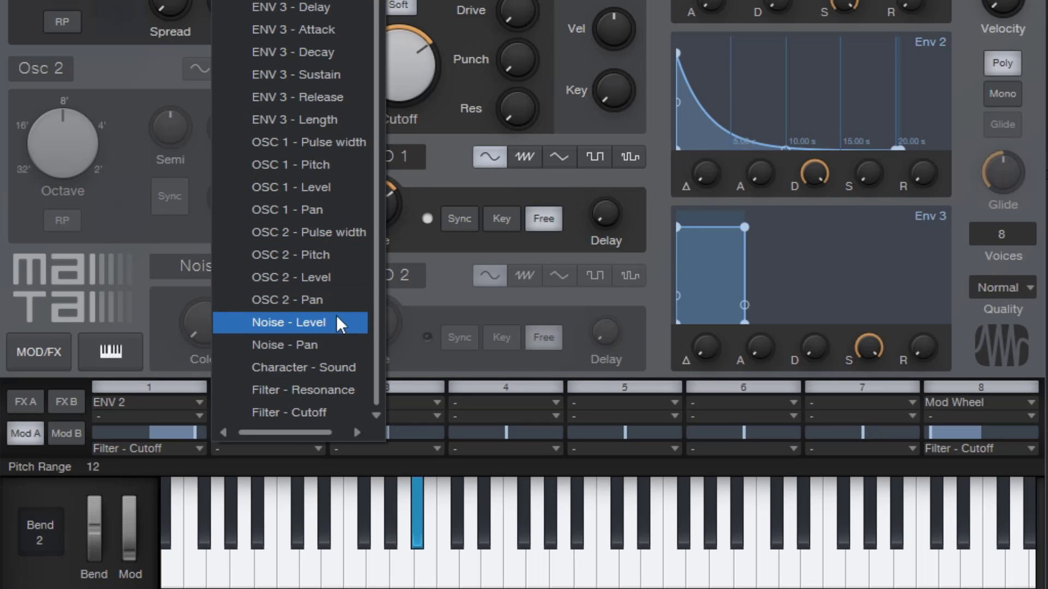
click(314, 212)
drag(309, 427, 313, 432)
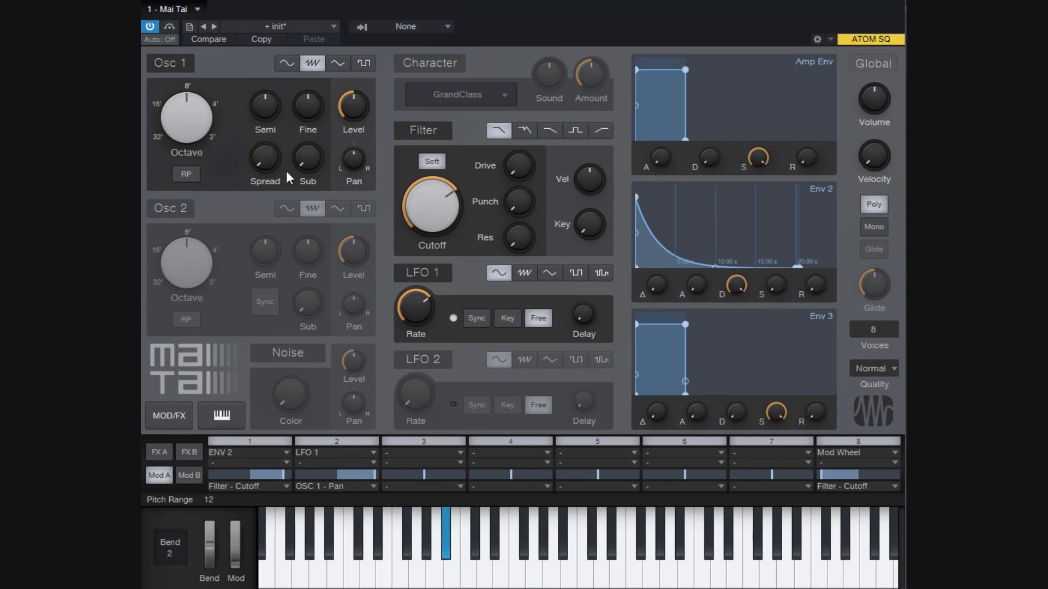
Raise Osc 1's Spread to over three quarters and route LFO 2 to Character - Sound in modulation slot 3.
drag(266, 164, 265, 18)
click(449, 452)
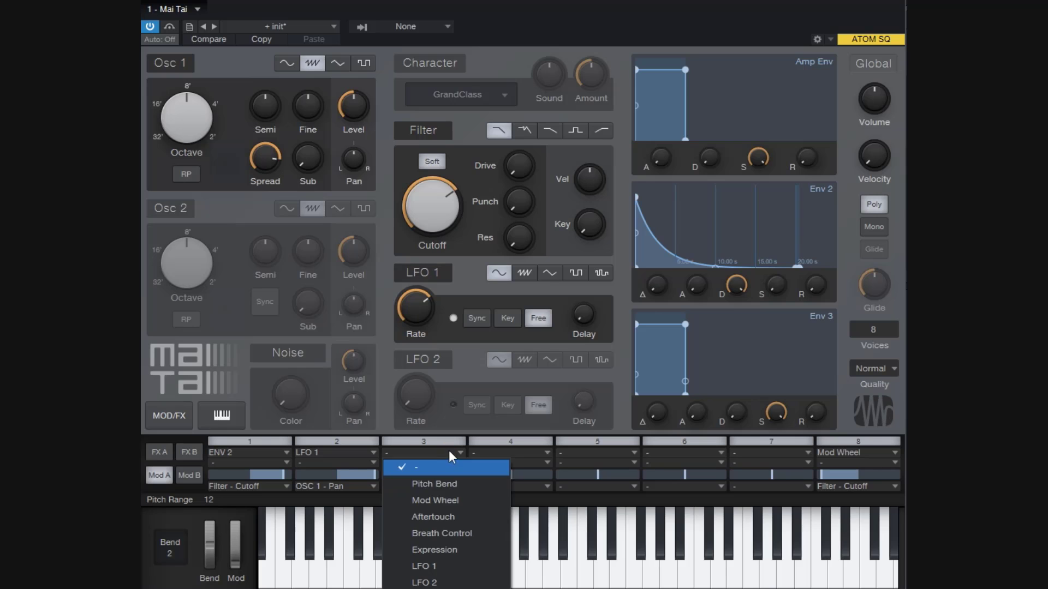
click(456, 580)
click(460, 487)
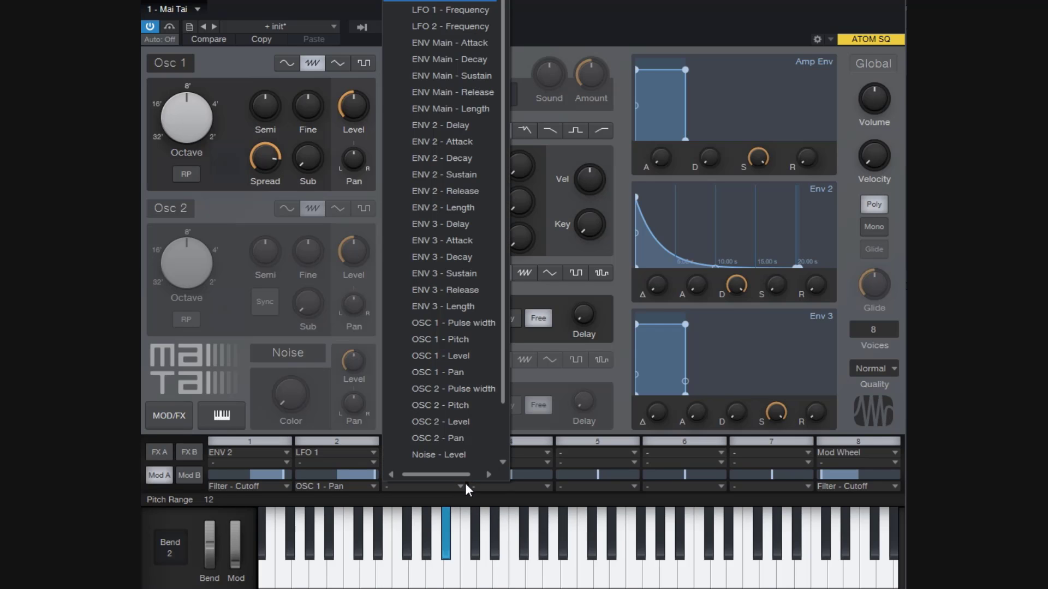
scroll(470, 423, down, 2)
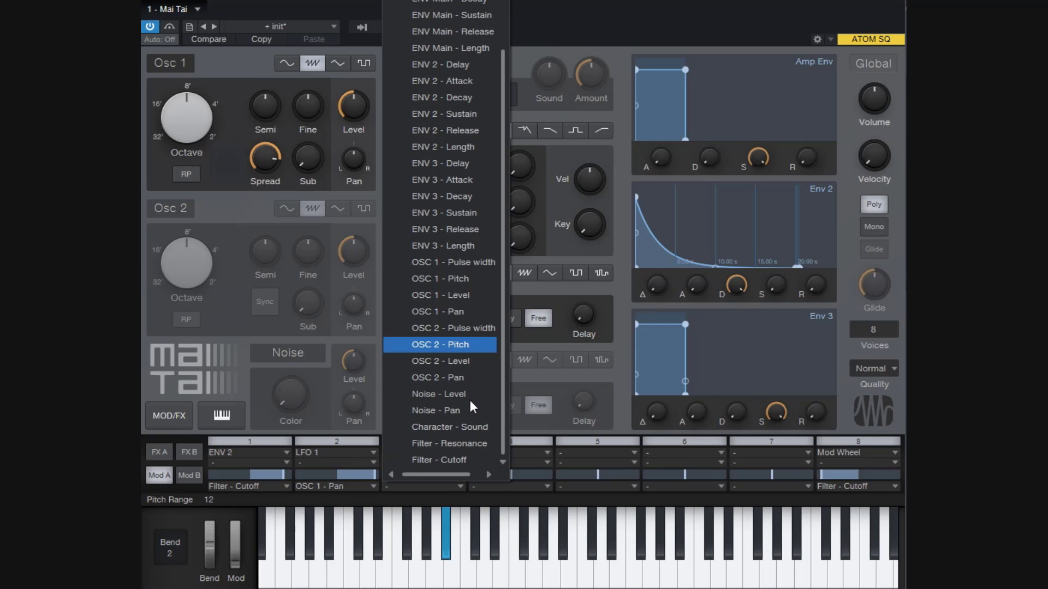
click(471, 430)
Enable the Character module, choose Talky, and lower its Sound to about a third.
click(461, 67)
click(504, 92)
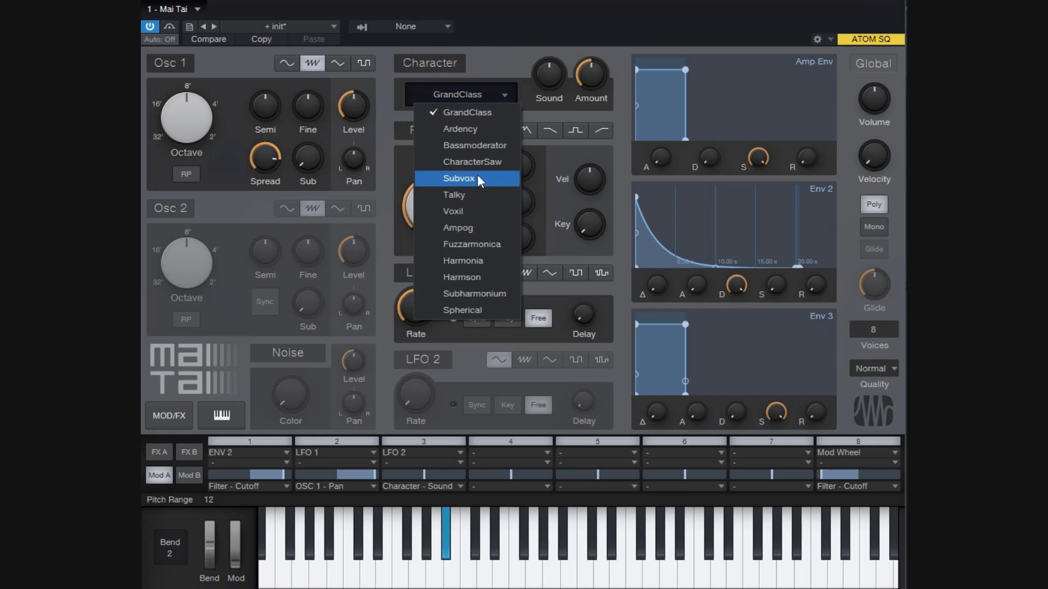
click(489, 179)
drag(549, 76, 549, 111)
Enable LFO 2 at about a third of its Rate and raise slot 3's amount to nearly full, with the Character Sound centred.
click(438, 357)
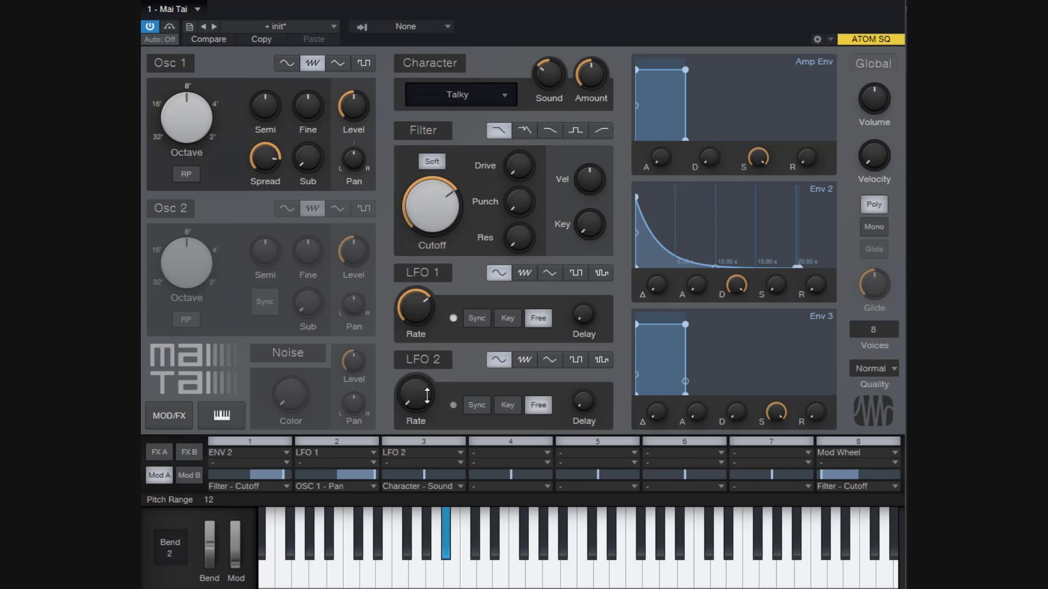
drag(428, 401, 430, 358)
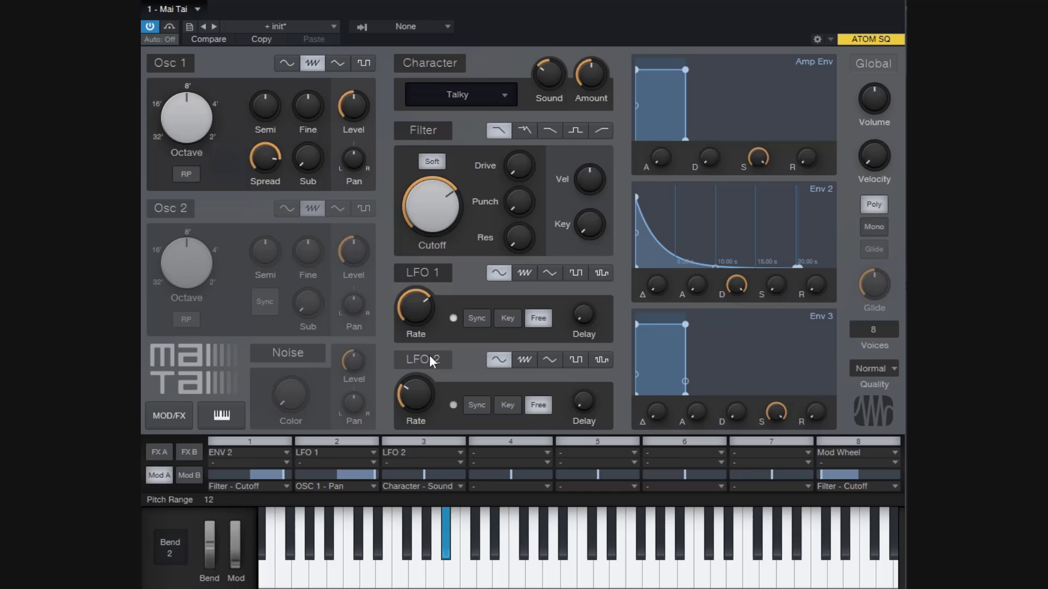
click(446, 474)
drag(447, 471, 460, 473)
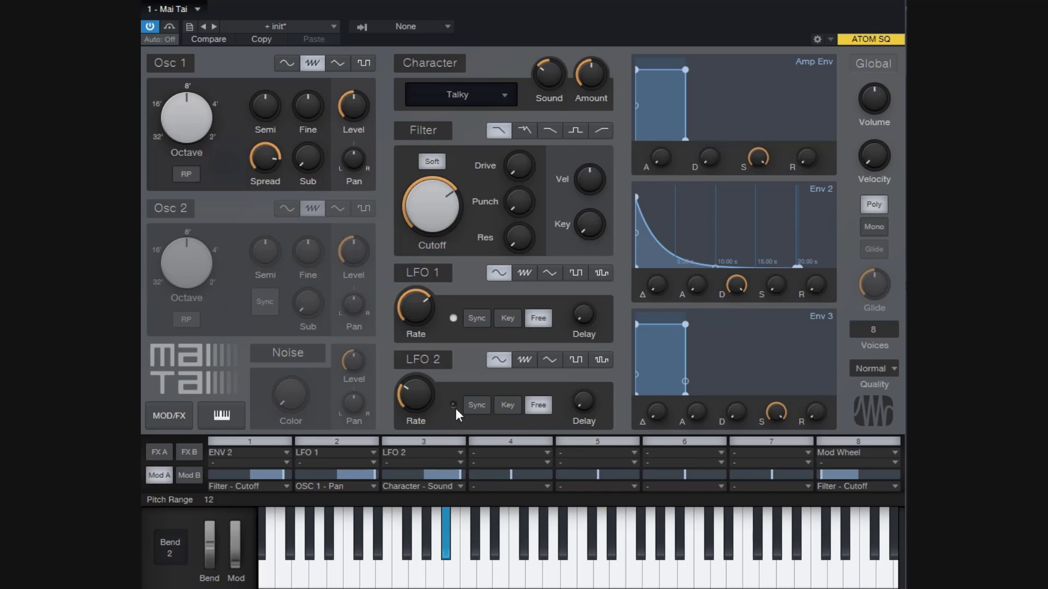
mouse_move(548, 78)
mouse_down()
mouse_move(550, 12)
mouse_move(549, 105)
mouse_move(548, 74)
mouse_up()
drag(424, 405, 427, 397)
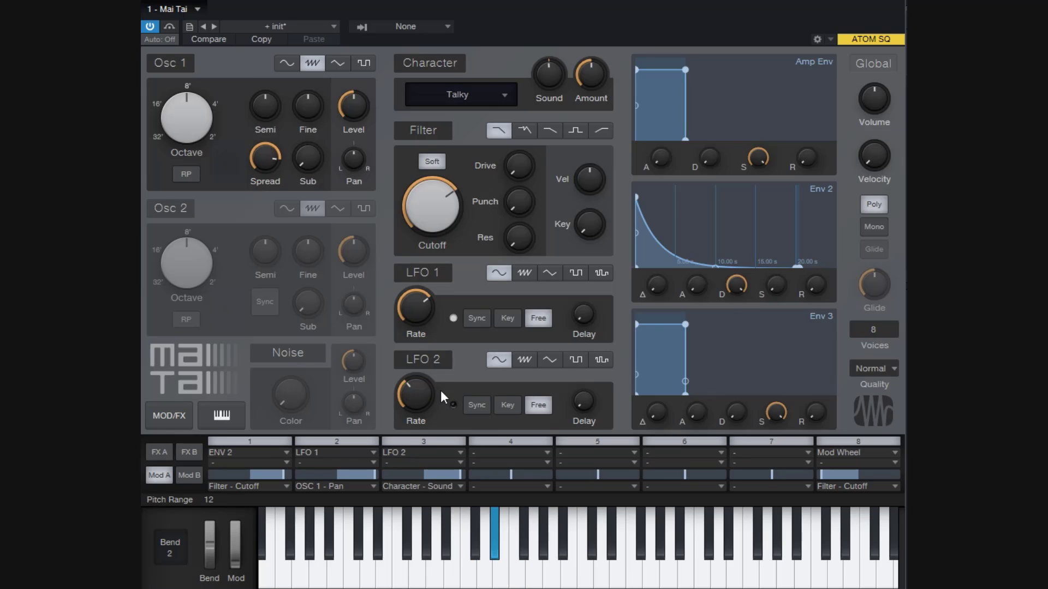
Enable Osc 2, lower its Octave to about 16', and raise its Sub level to just over half.
click(189, 210)
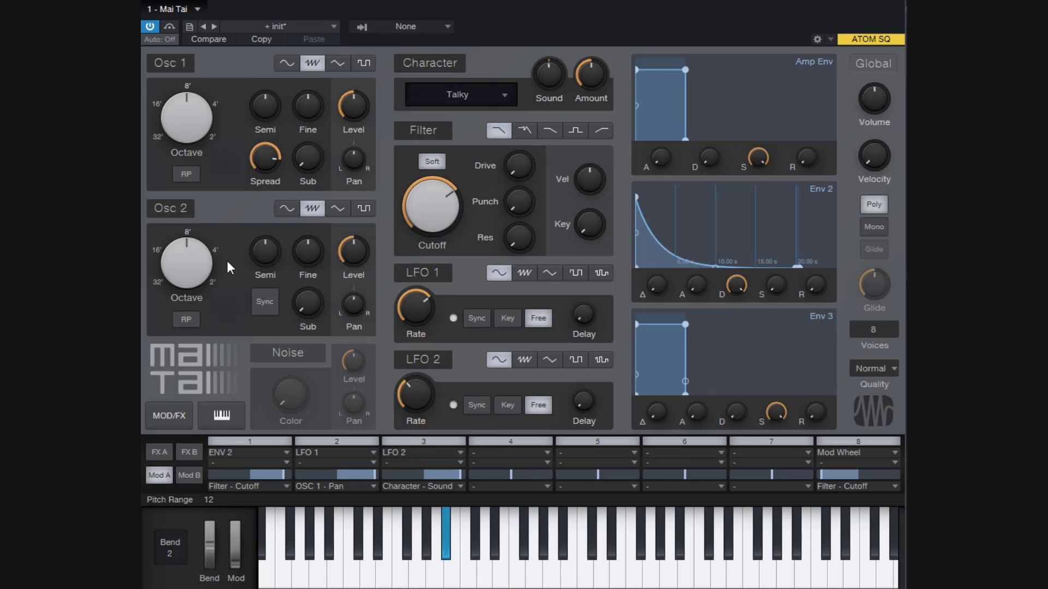
drag(203, 271, 205, 306)
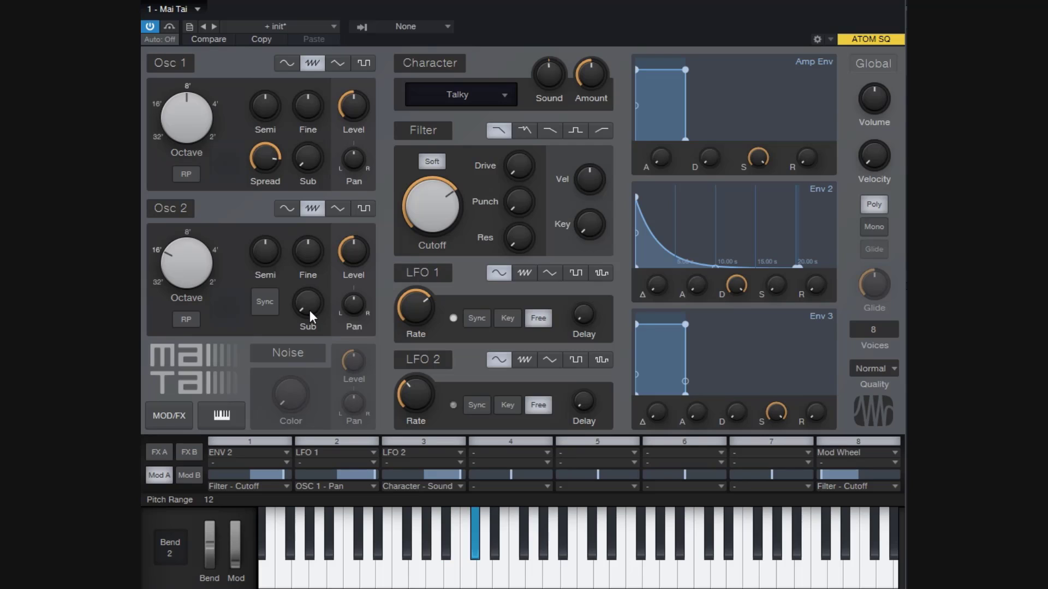
drag(310, 309, 308, 221)
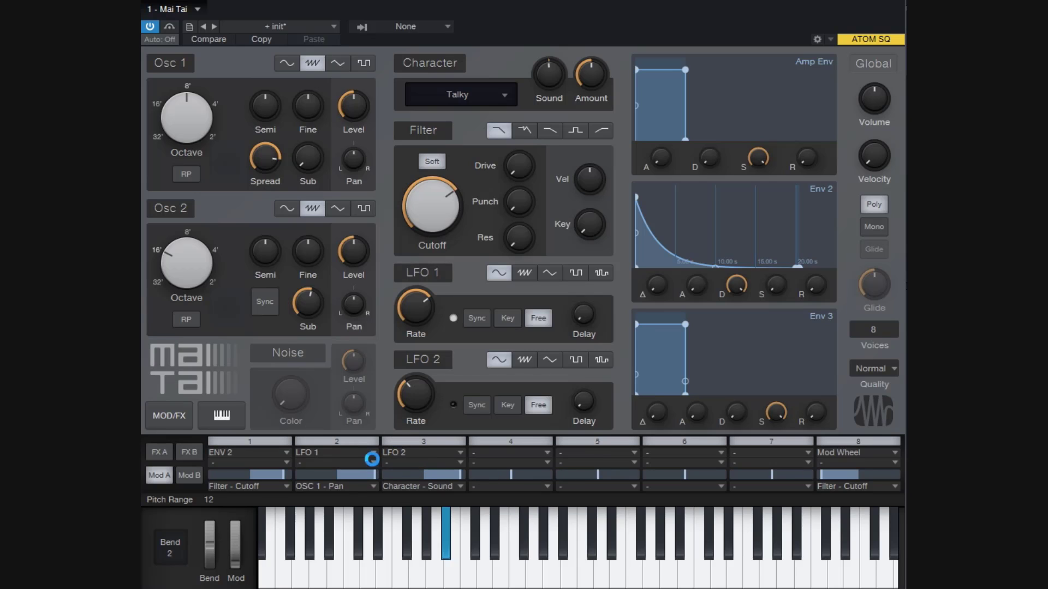
Set LFO 2 as the Via source in modulation slot 2, and choose Aftertouch as slot 4's source.
click(338, 462)
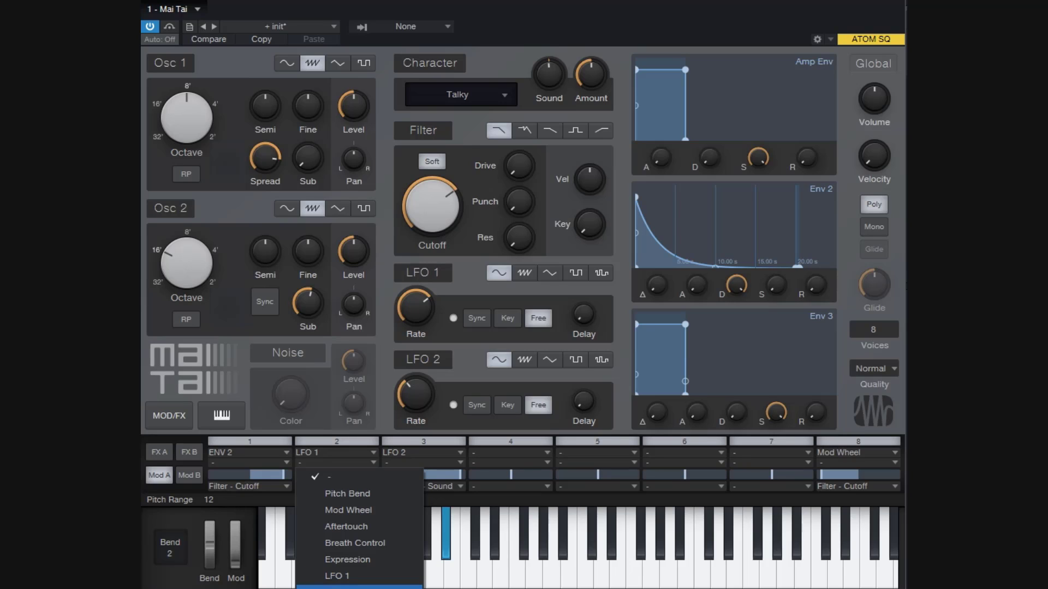
click(339, 588)
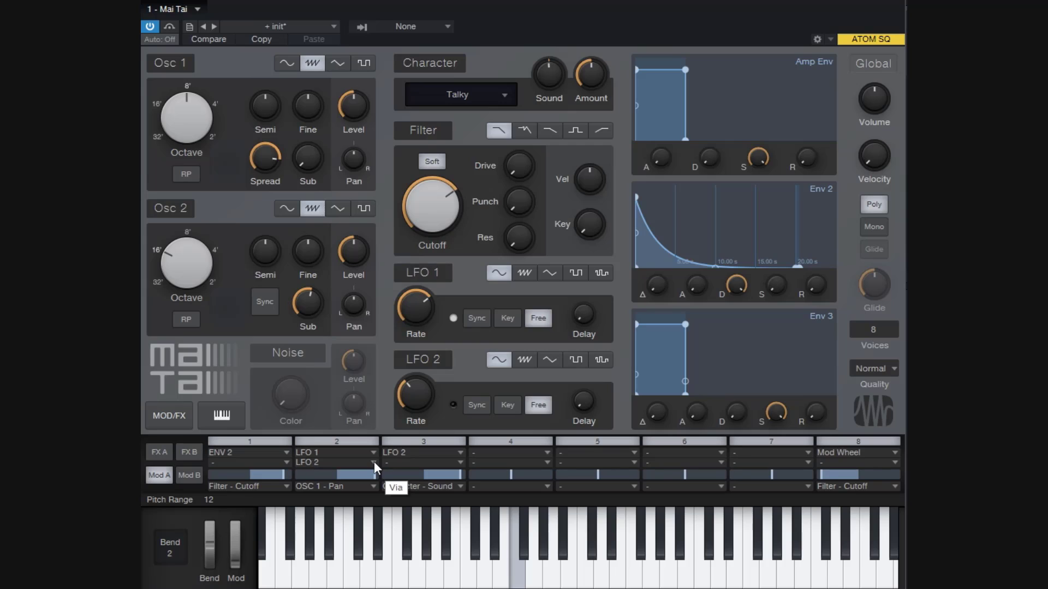
click(542, 453)
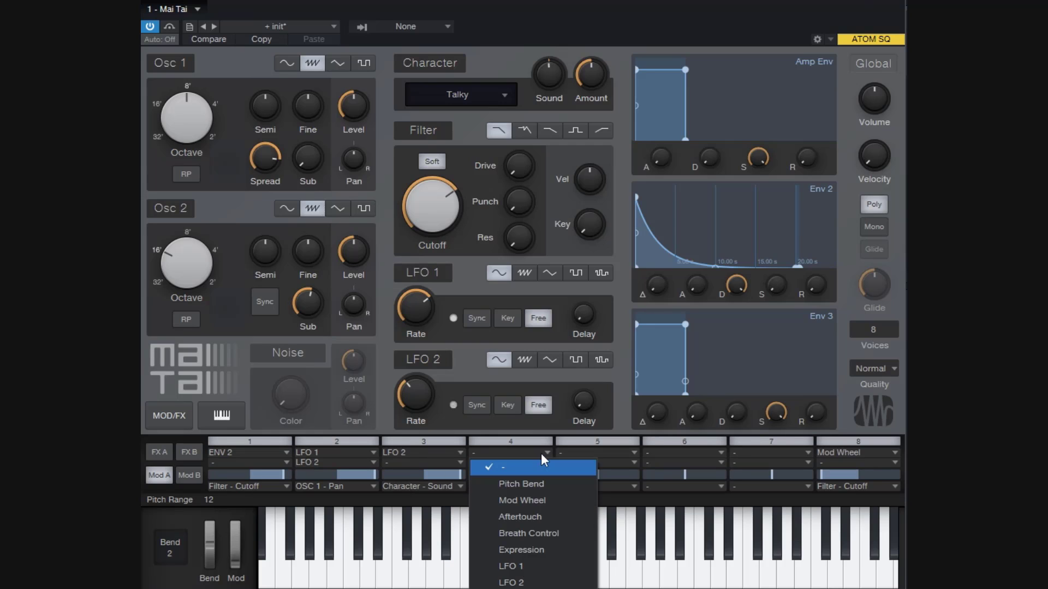
click(537, 516)
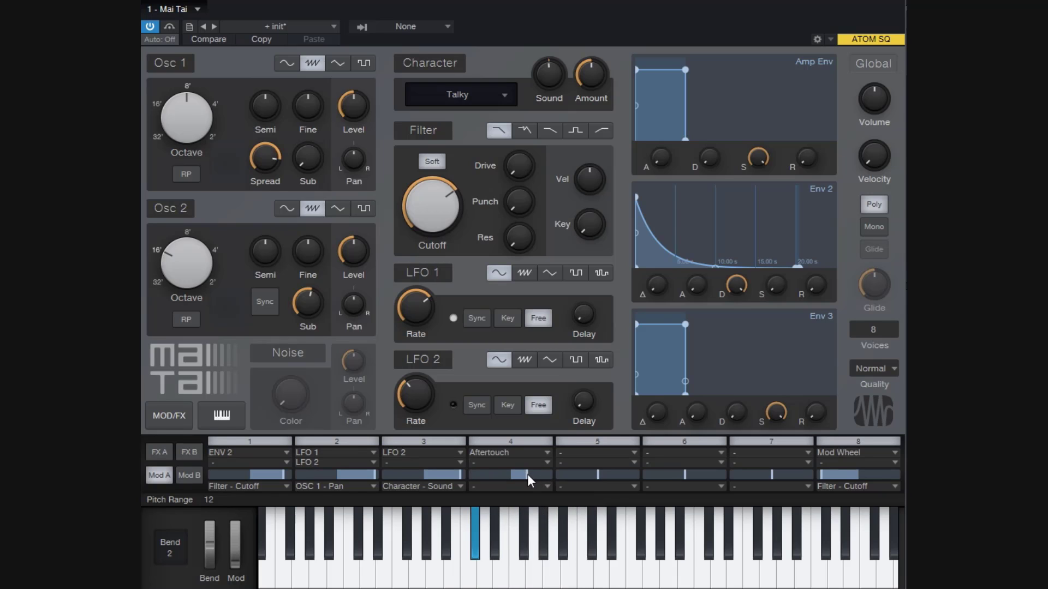
Target OSC 1 - Pitch in modulation slot 4 with a raised amount, and glance at the second modulation page.
click(547, 487)
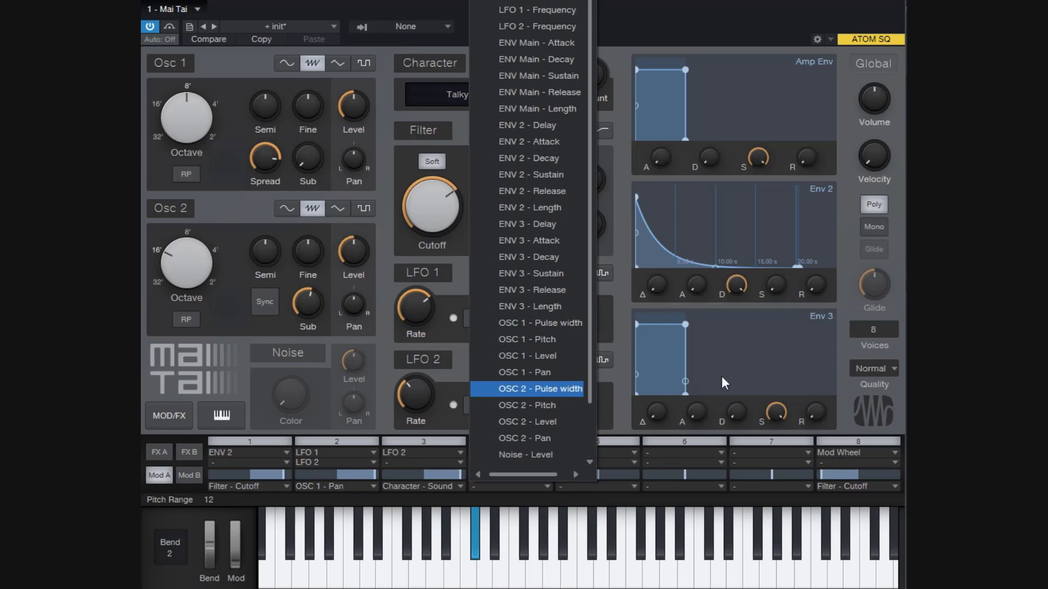
click(837, 359)
click(542, 487)
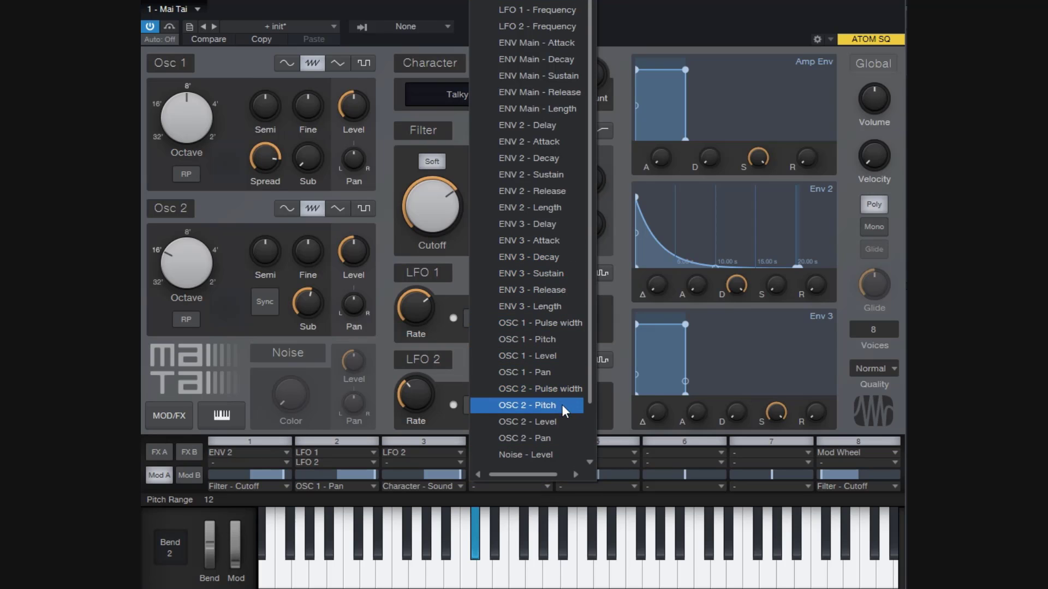
click(552, 338)
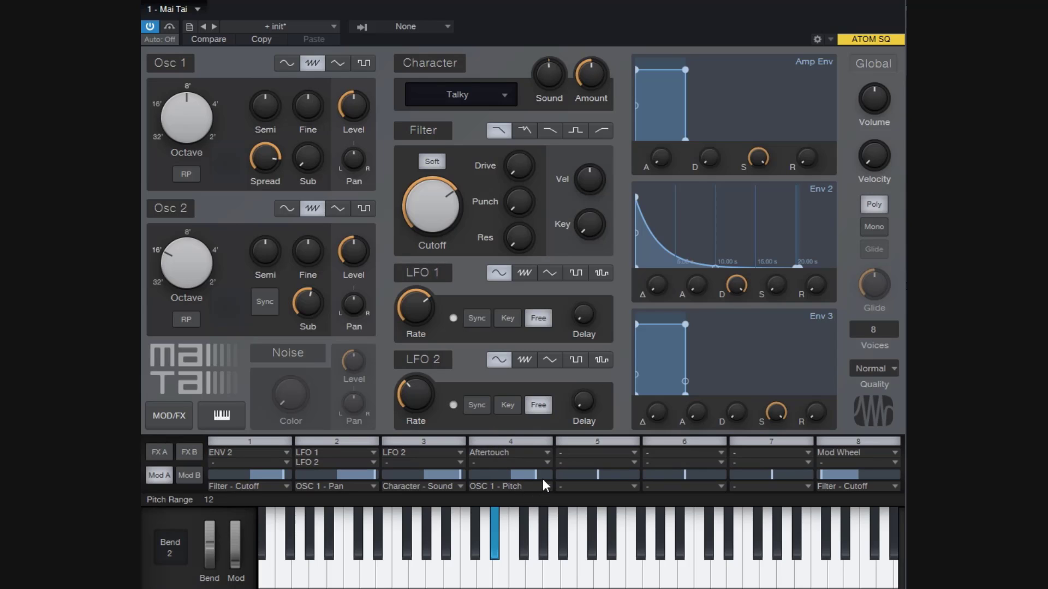
drag(541, 476, 561, 472)
click(185, 477)
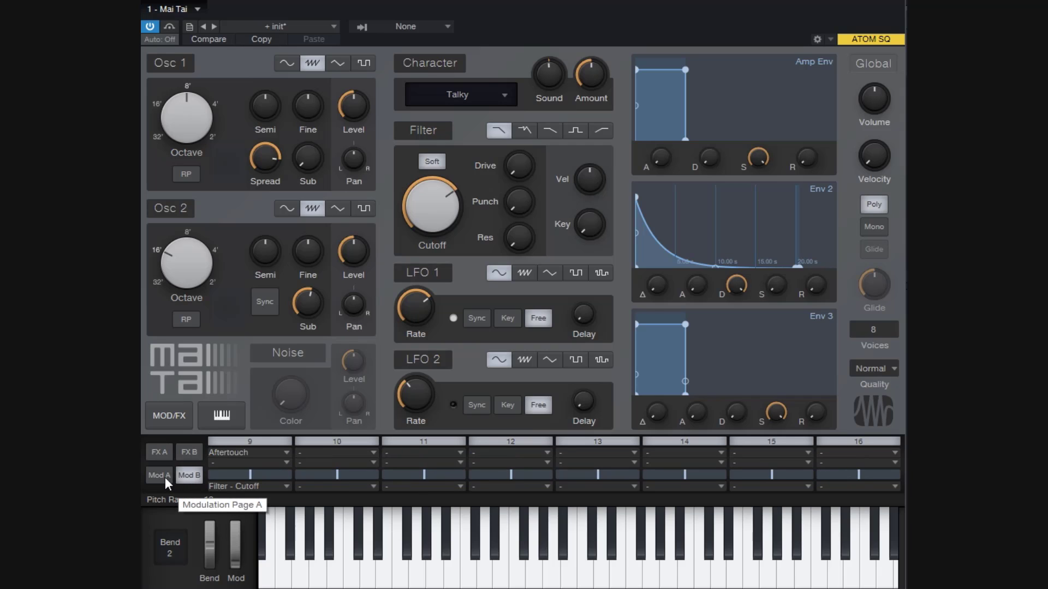
click(165, 476)
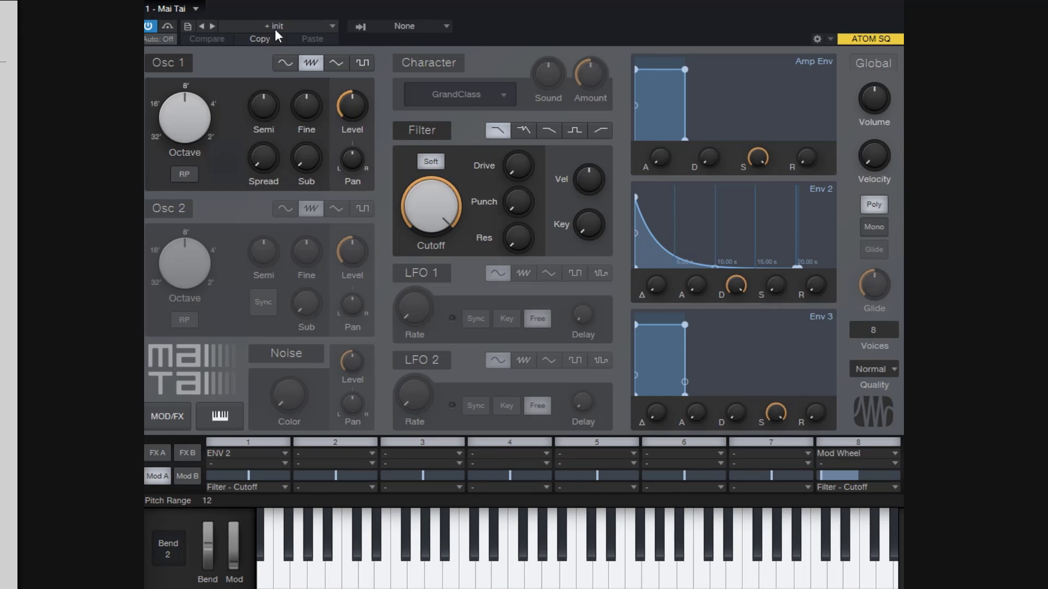
View the preset list, and hide and reshow the keyboard and the modulation and effects section.
click(276, 27)
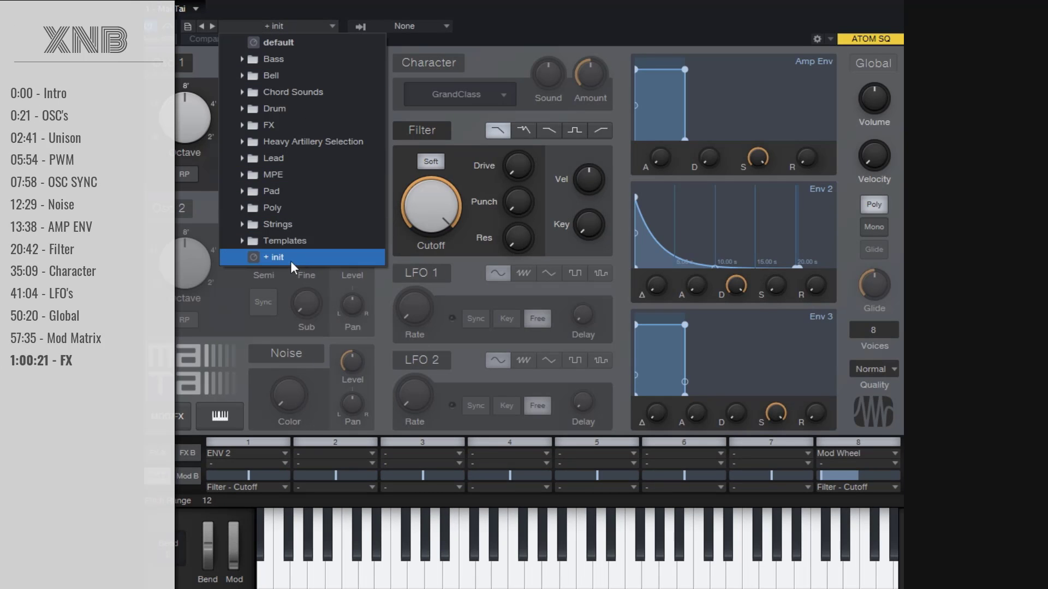
click(542, 177)
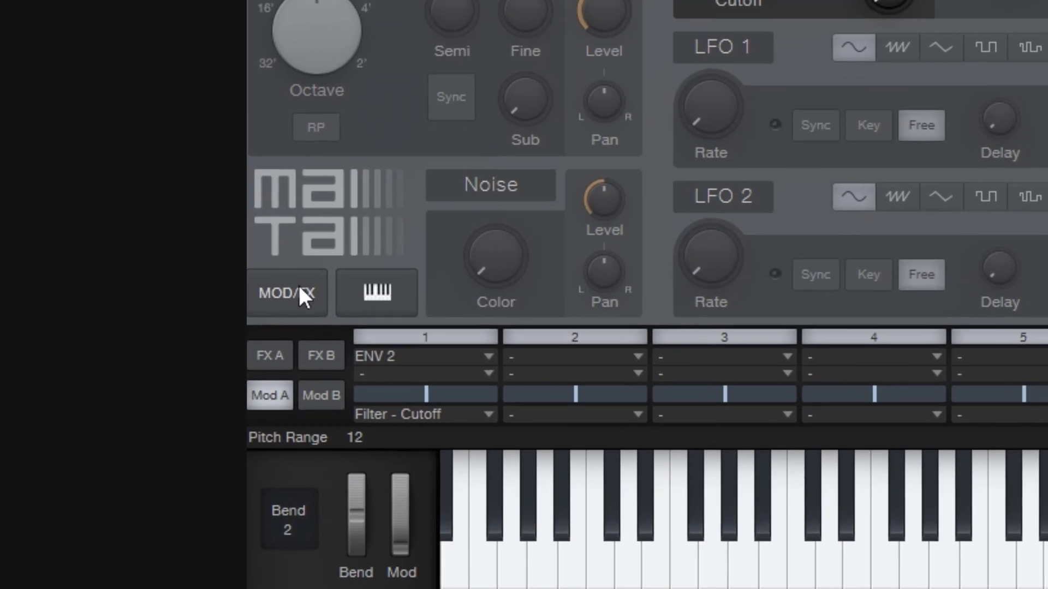
click(370, 291)
click(372, 292)
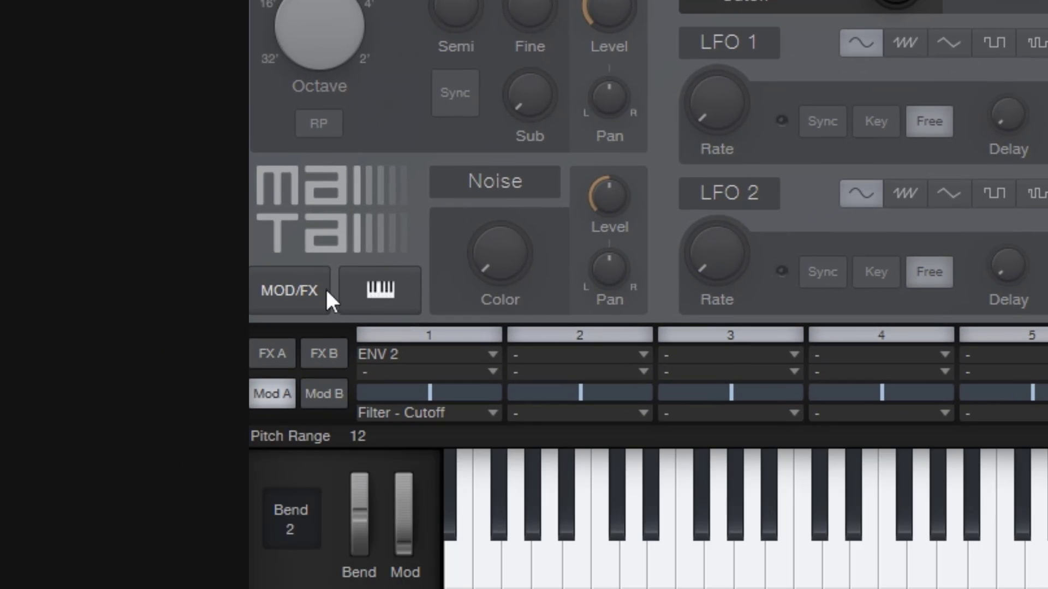
click(298, 287)
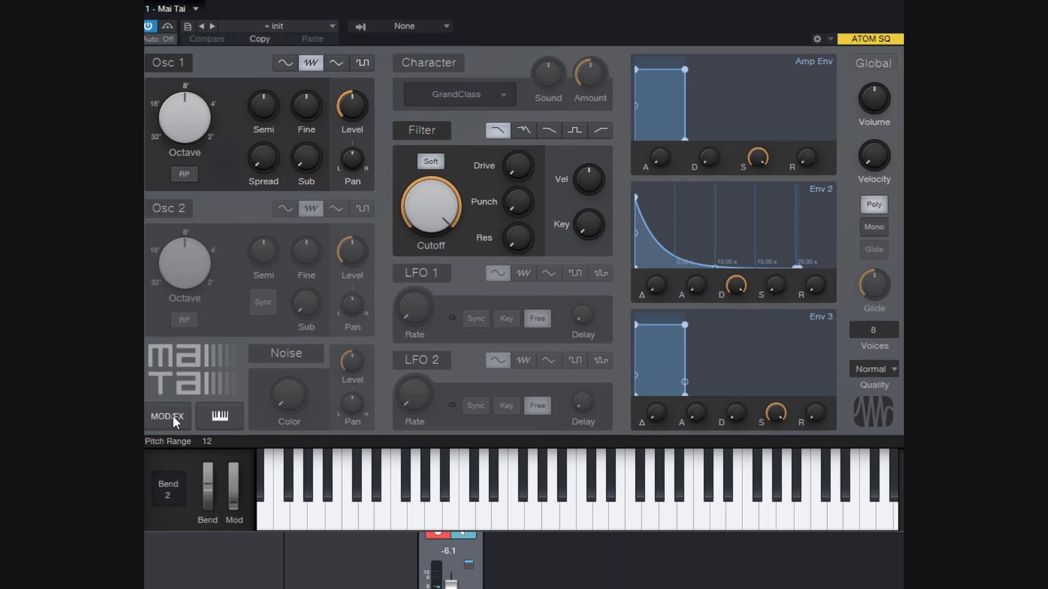
click(173, 415)
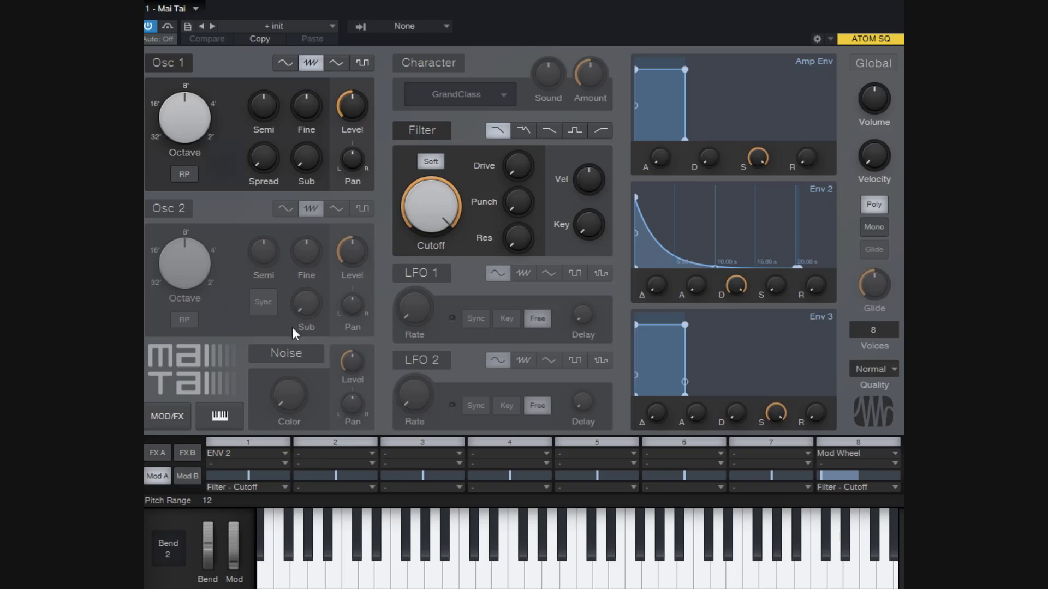
Reset the Aftertouch amount in modulation slot 9 to zero, and view both effects pages, ending on FX A.
click(187, 477)
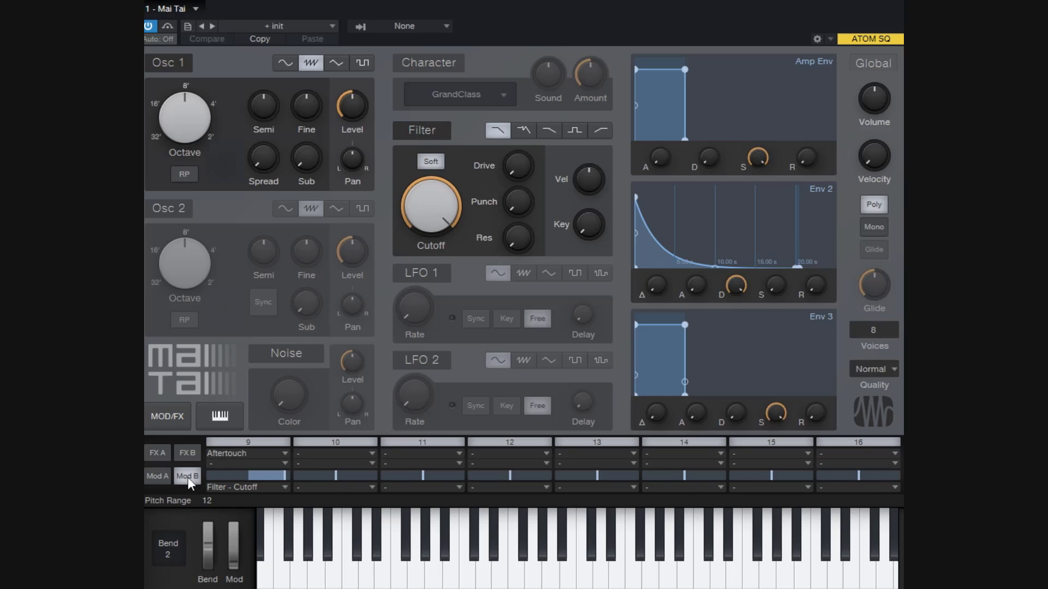
click(250, 476)
click(156, 453)
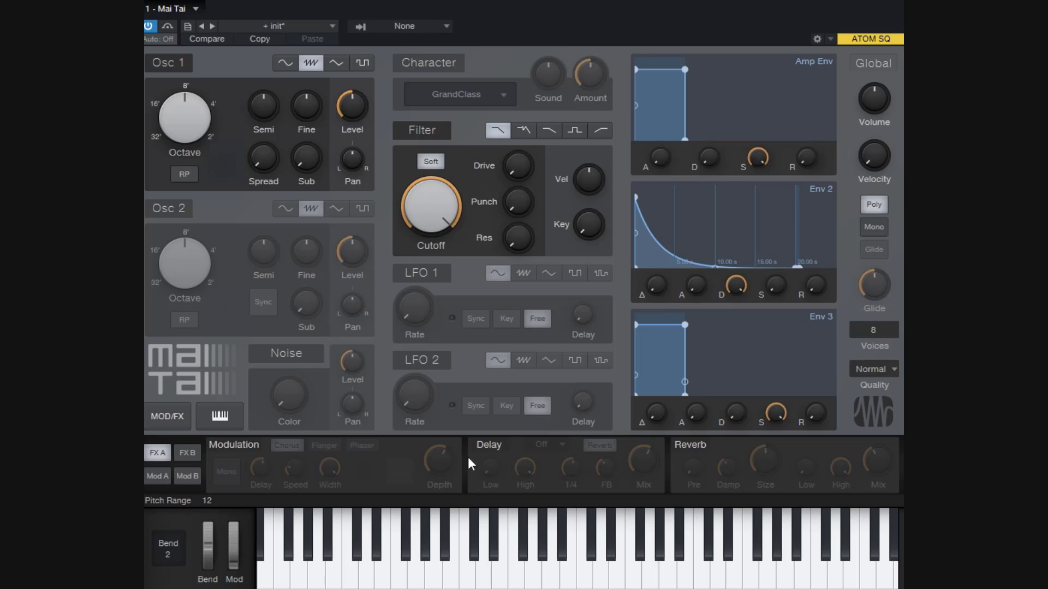
click(181, 453)
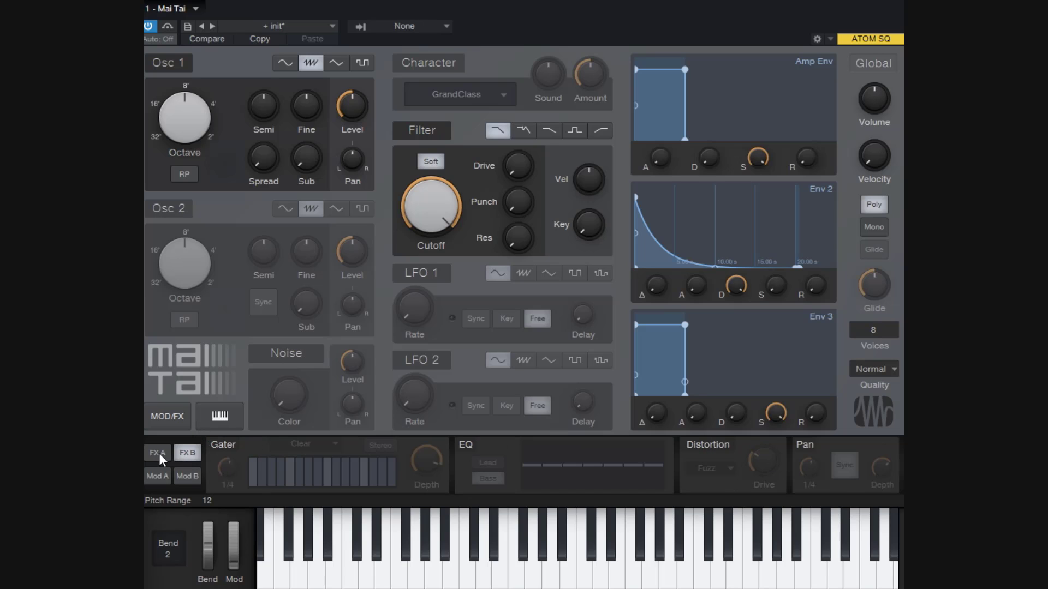
click(158, 453)
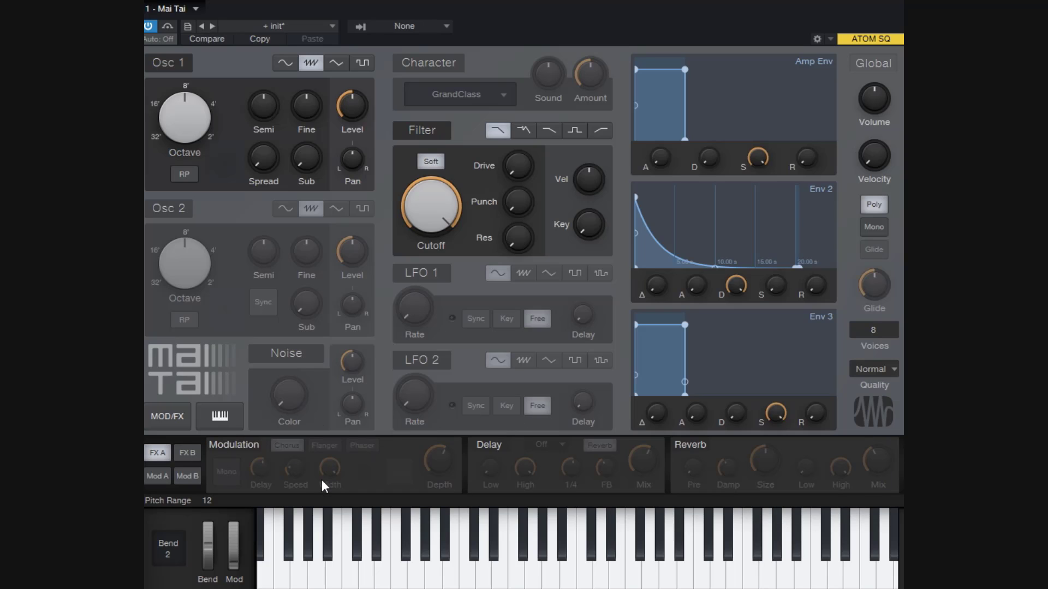
Enable the Modulation effect in Chorus mode, and raise Osc 1's Spread to over three quarters.
click(248, 444)
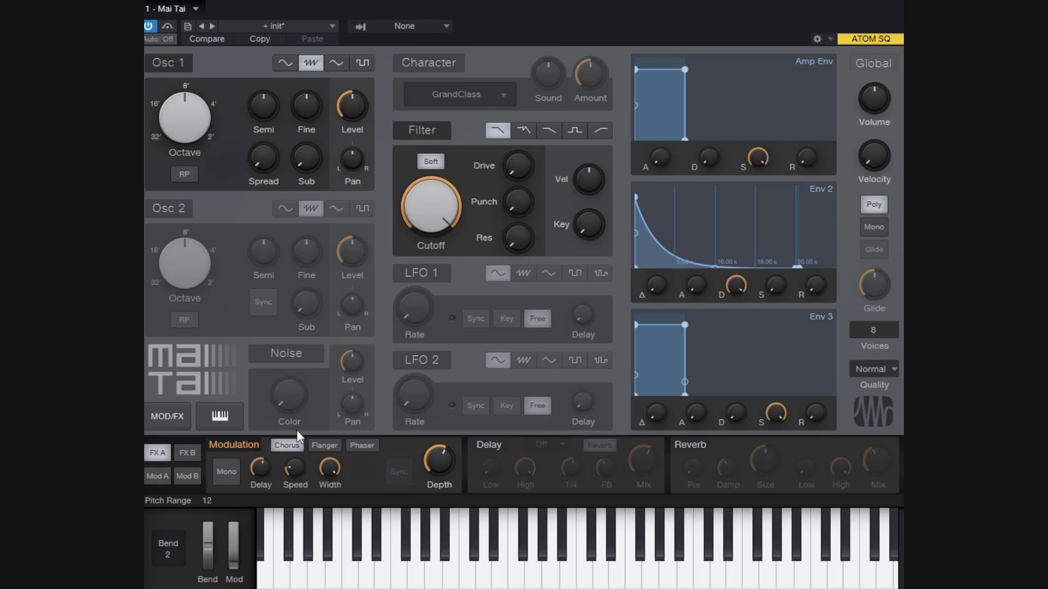
click(358, 445)
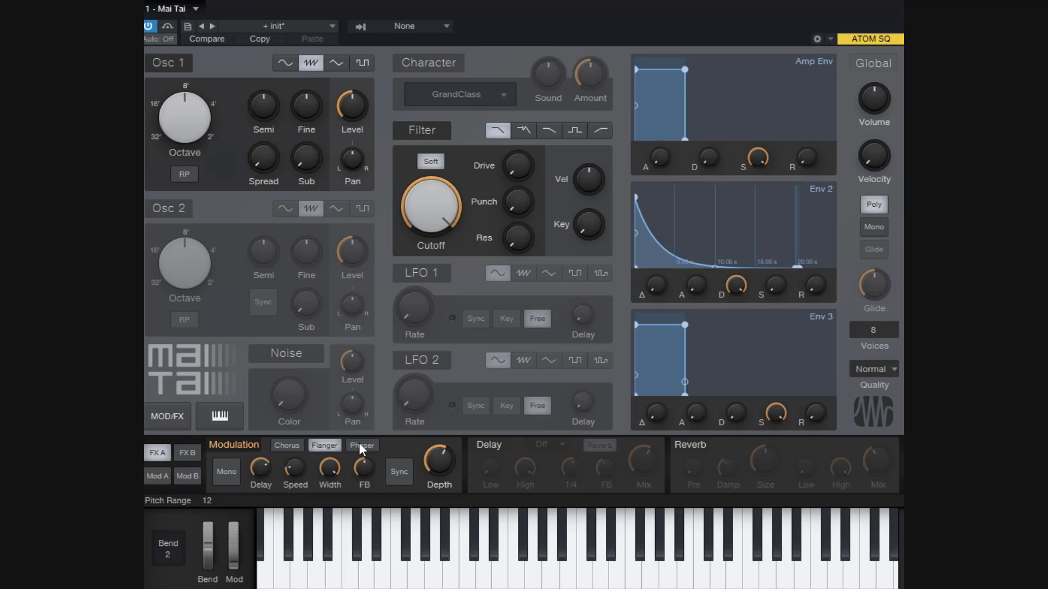
click(297, 444)
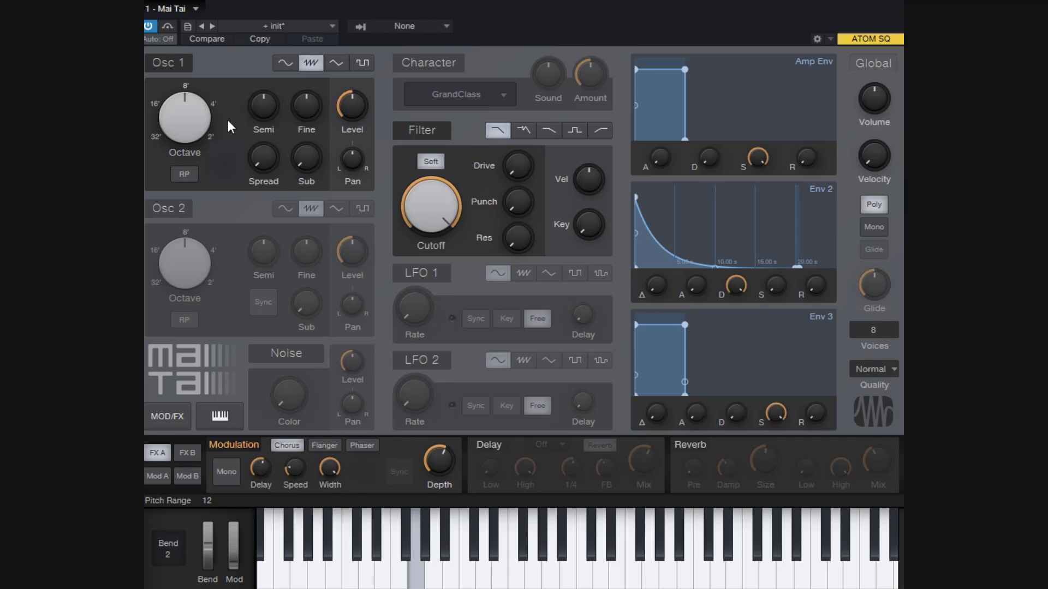
drag(253, 163, 267, 33)
Compare the Flanger and Phaser modes, return to Chorus, and disable the Modulation effect.
click(316, 447)
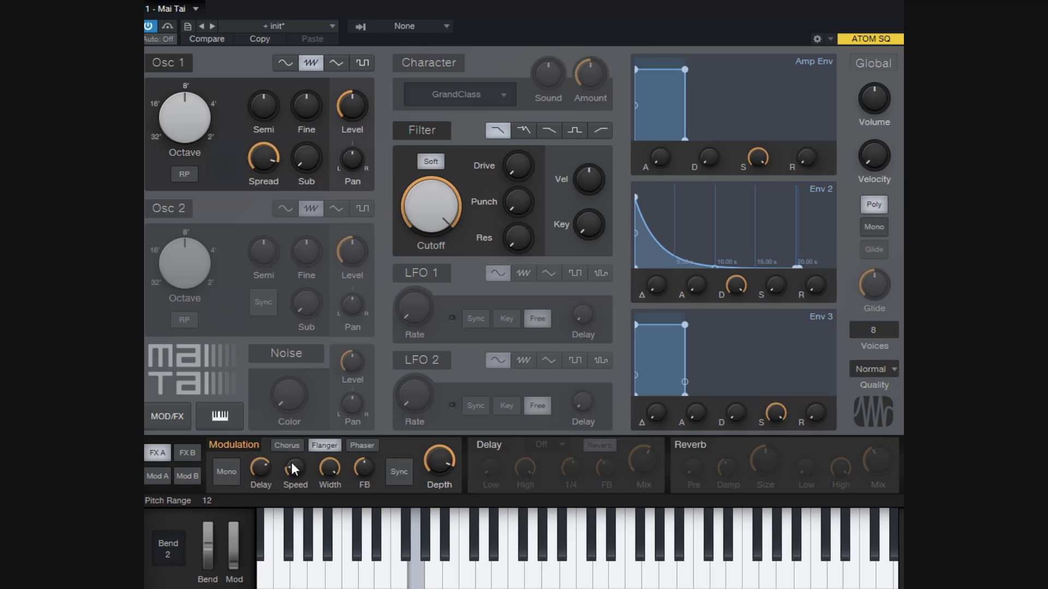
click(364, 446)
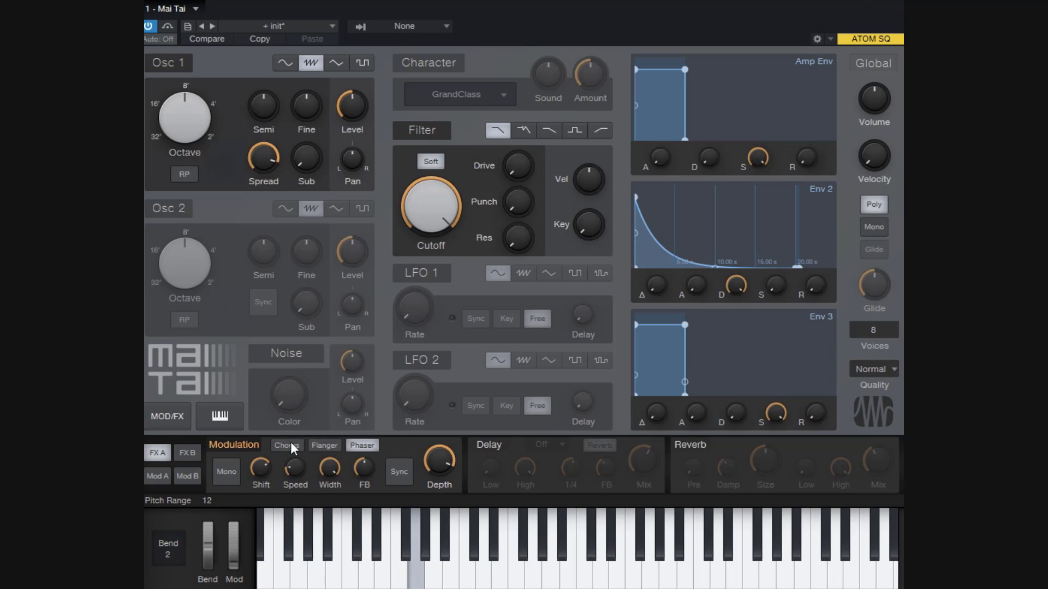
click(313, 443)
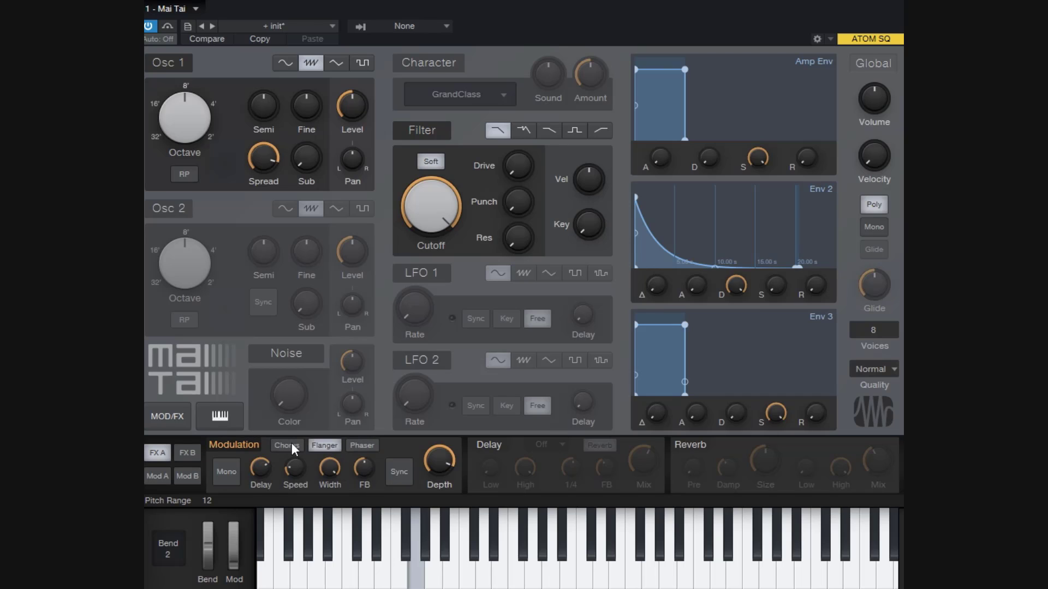
click(291, 443)
click(238, 442)
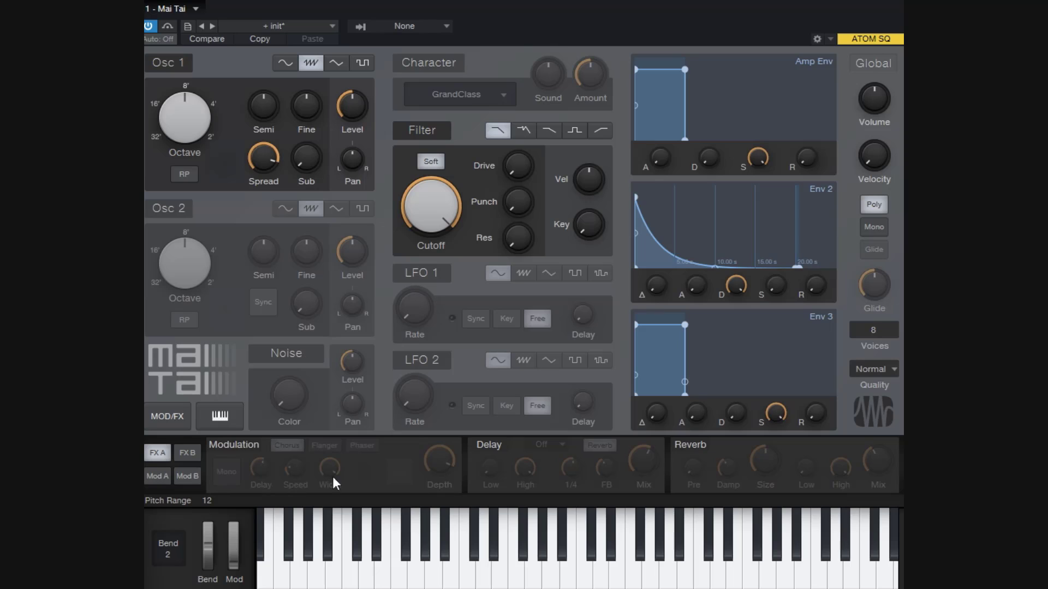
Enable the Delay effect with its Mix at about 60% and its Feedback raised to about three quarters.
click(485, 445)
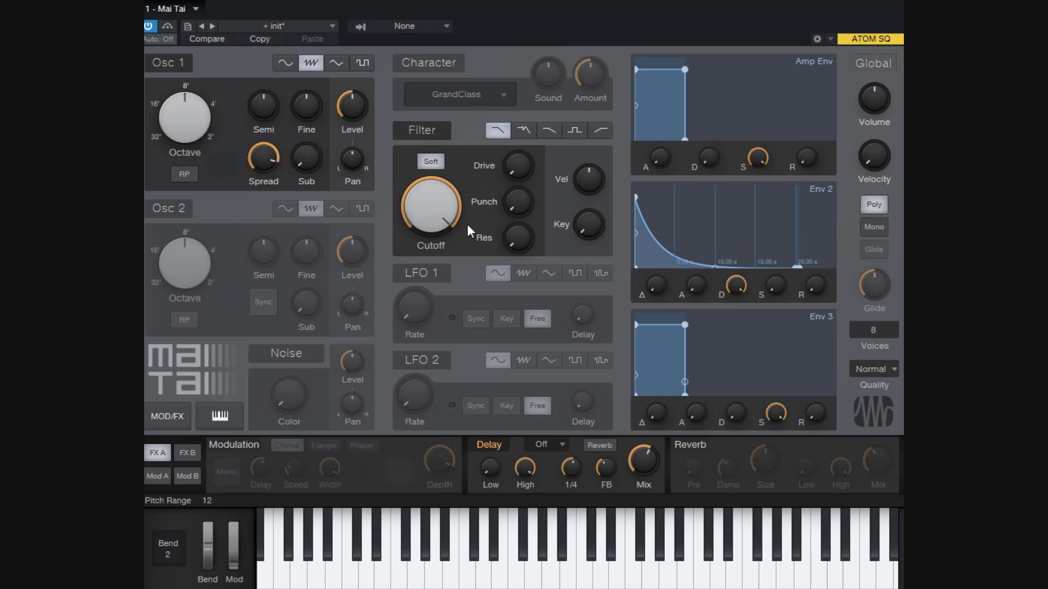
drag(640, 464, 640, 327)
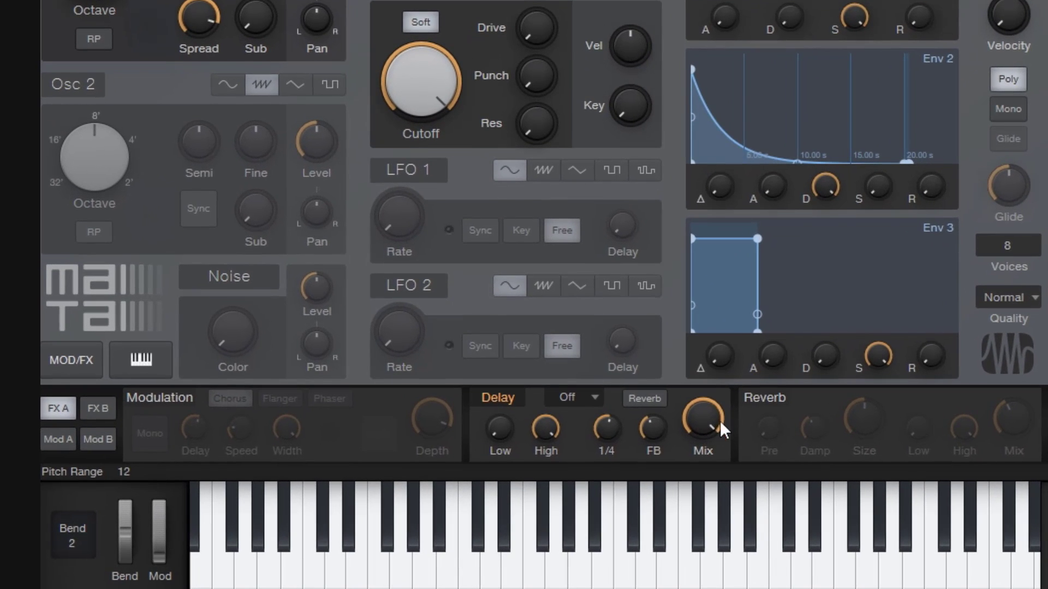
drag(720, 426, 691, 463)
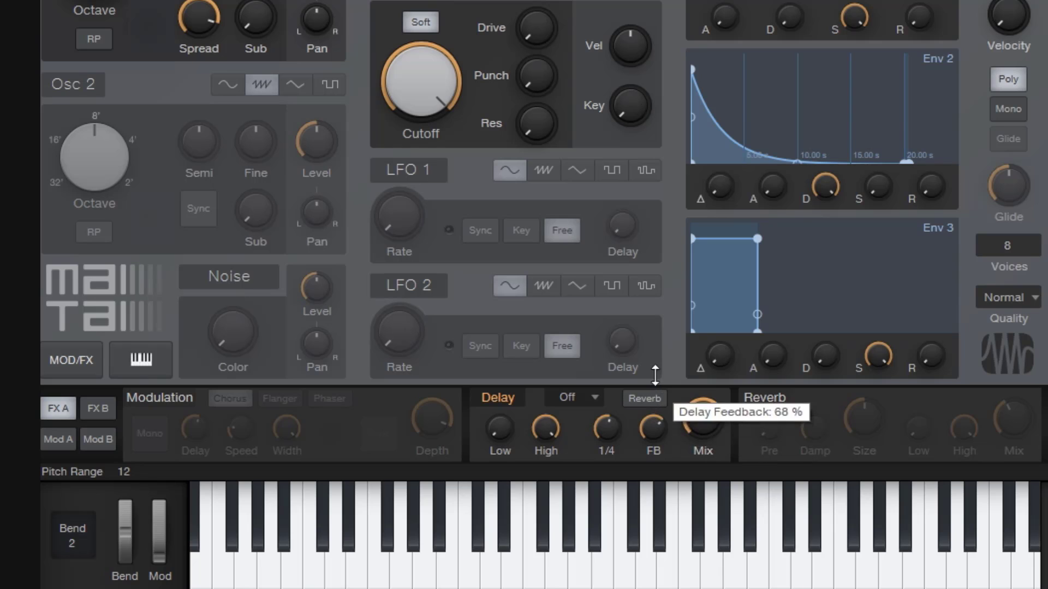
drag(652, 430, 652, 406)
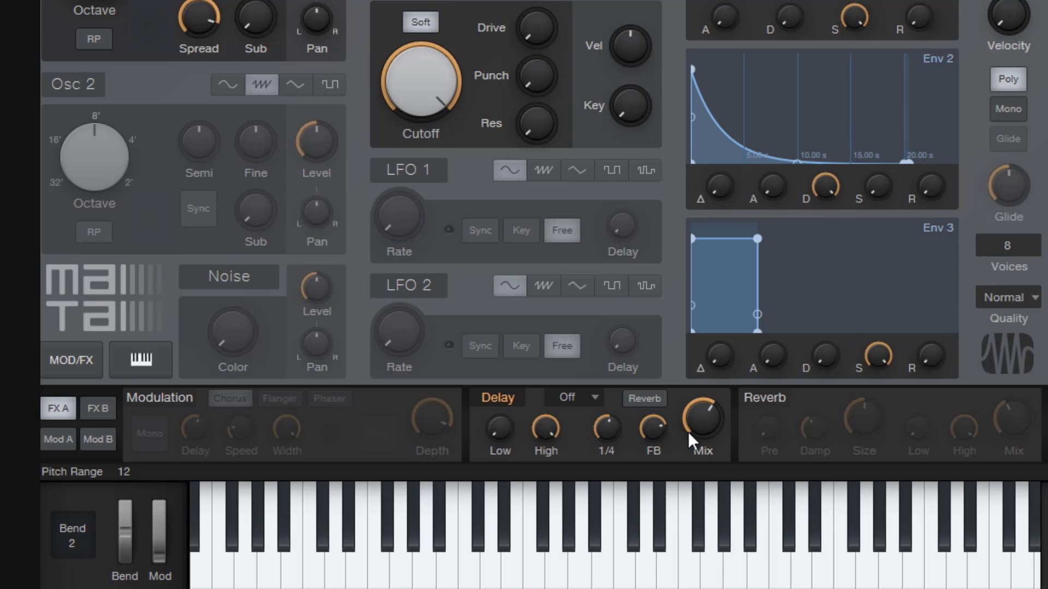
Set the Delay time to 1/8 D, and sweep its Low cut up and back to minimum.
drag(609, 428, 605, 468)
drag(612, 423, 609, 410)
drag(500, 429, 496, 358)
drag(500, 423, 511, 500)
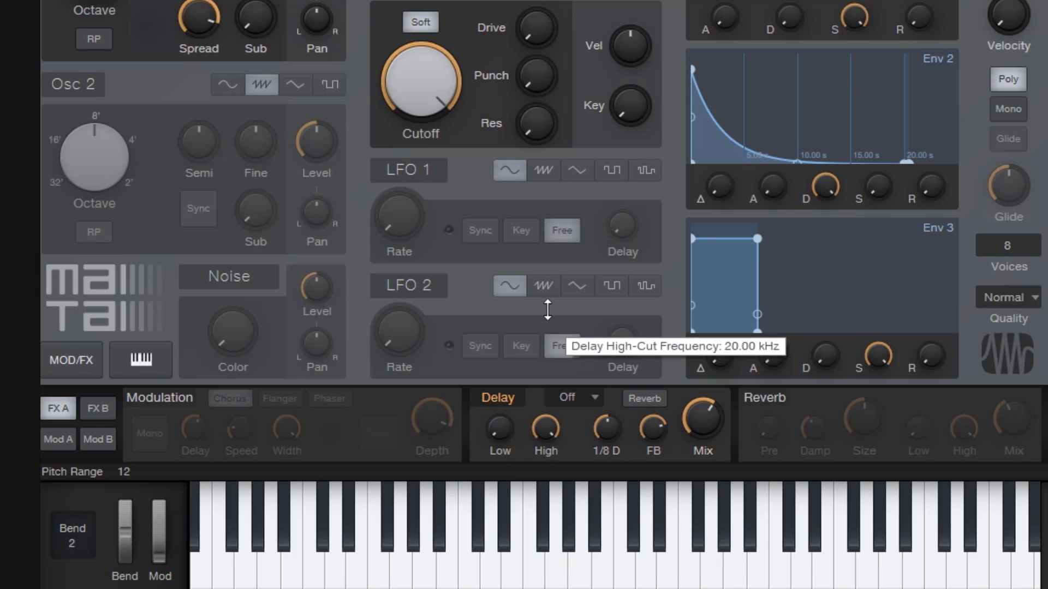
Set the Delay's ping-pong mode to Panned and lower its Mix to about half.
click(580, 398)
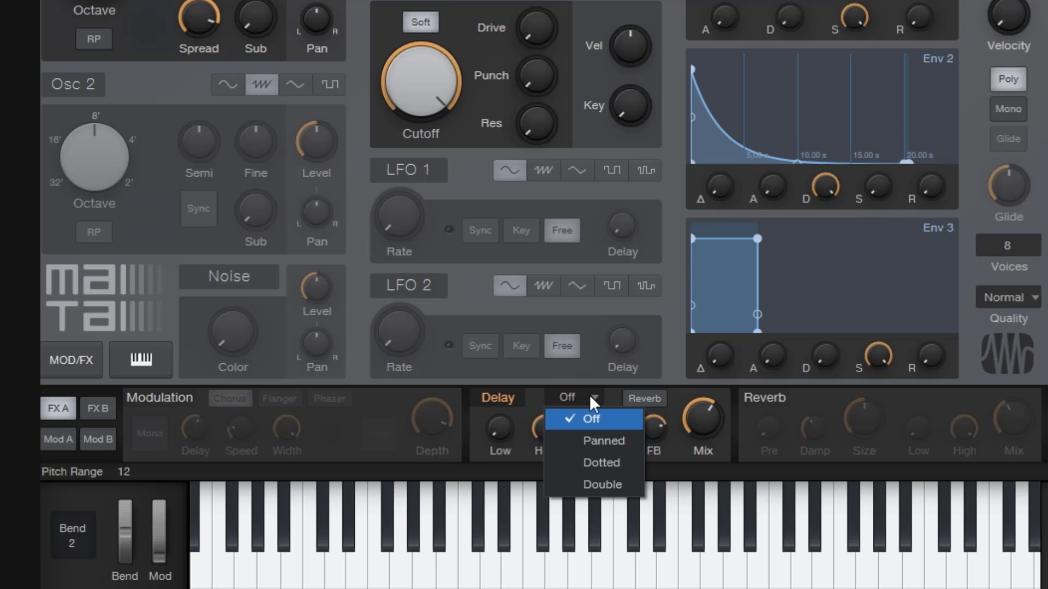
click(614, 441)
drag(715, 425, 713, 436)
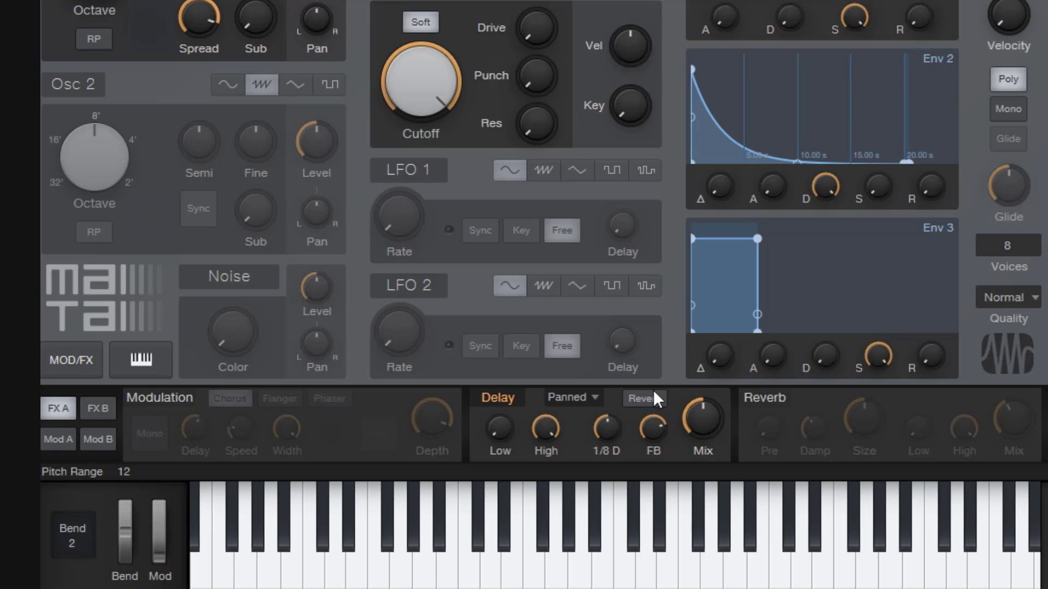
Compare the Dotted and Double ping-pong modes of the Delay.
click(592, 396)
click(601, 458)
click(580, 400)
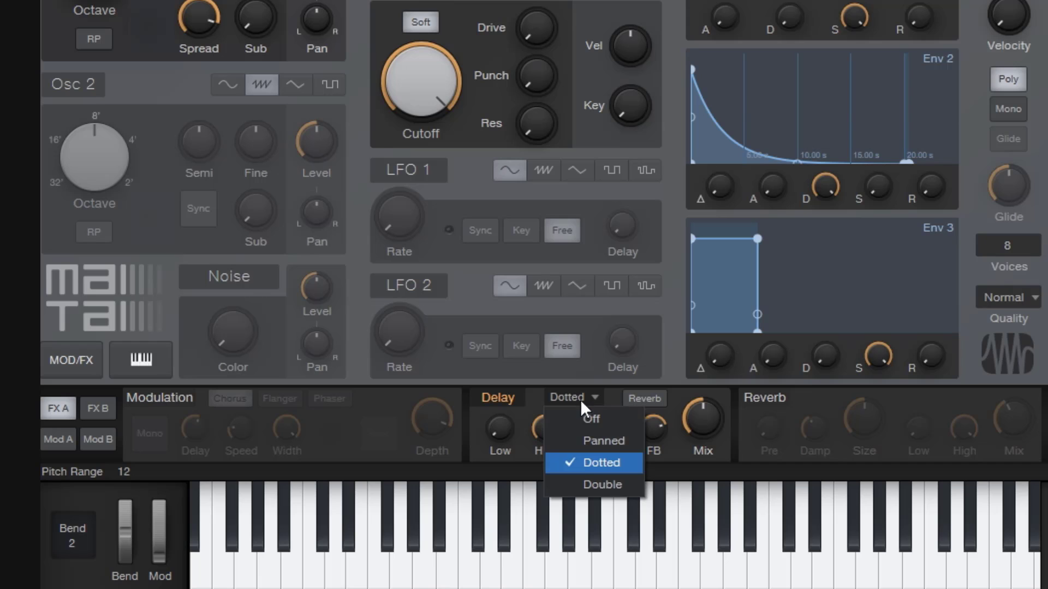
click(609, 482)
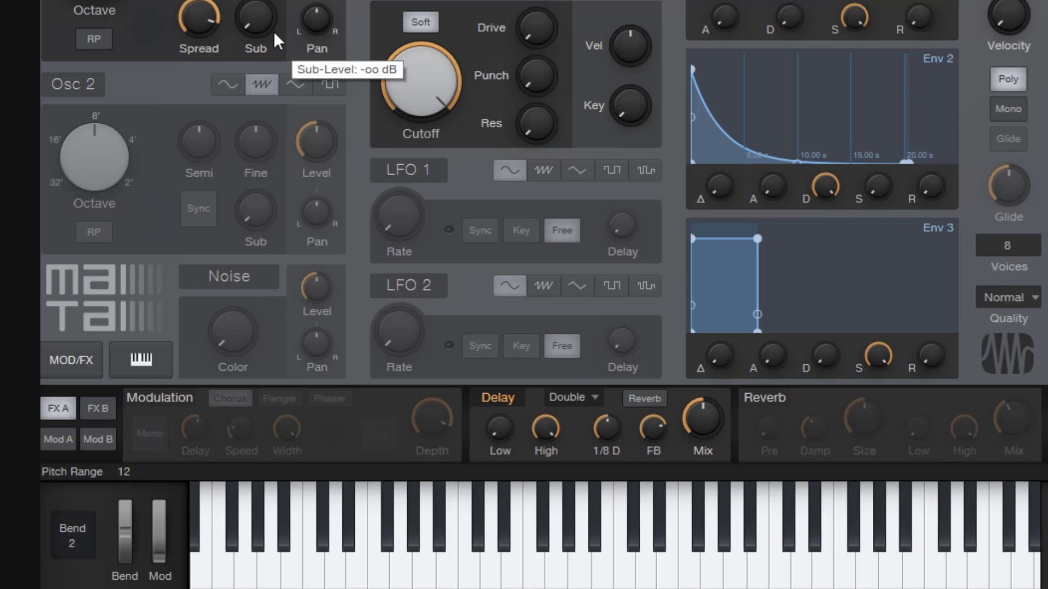
click(567, 398)
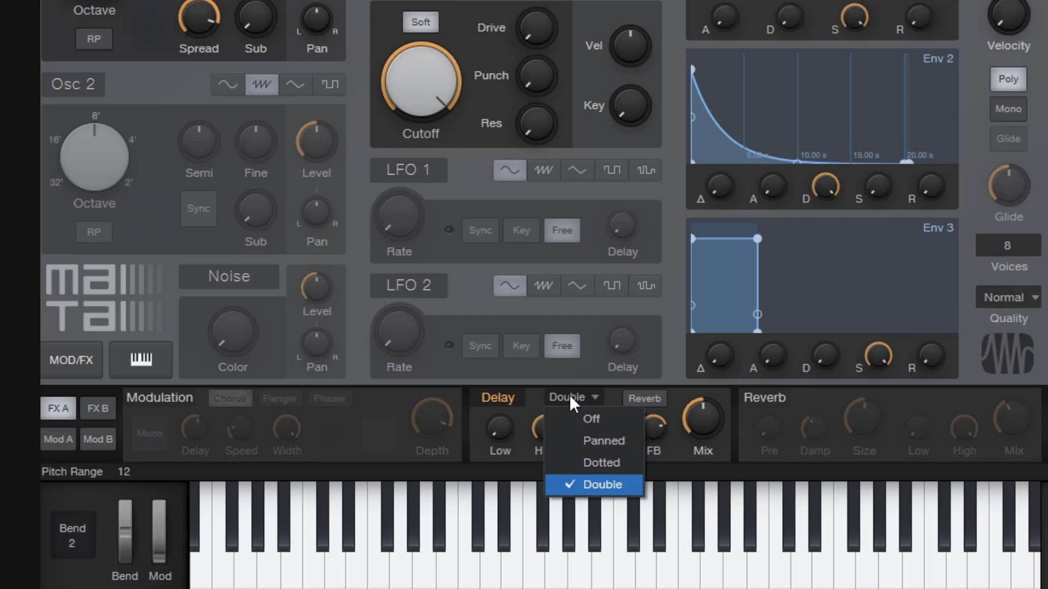
click(669, 350)
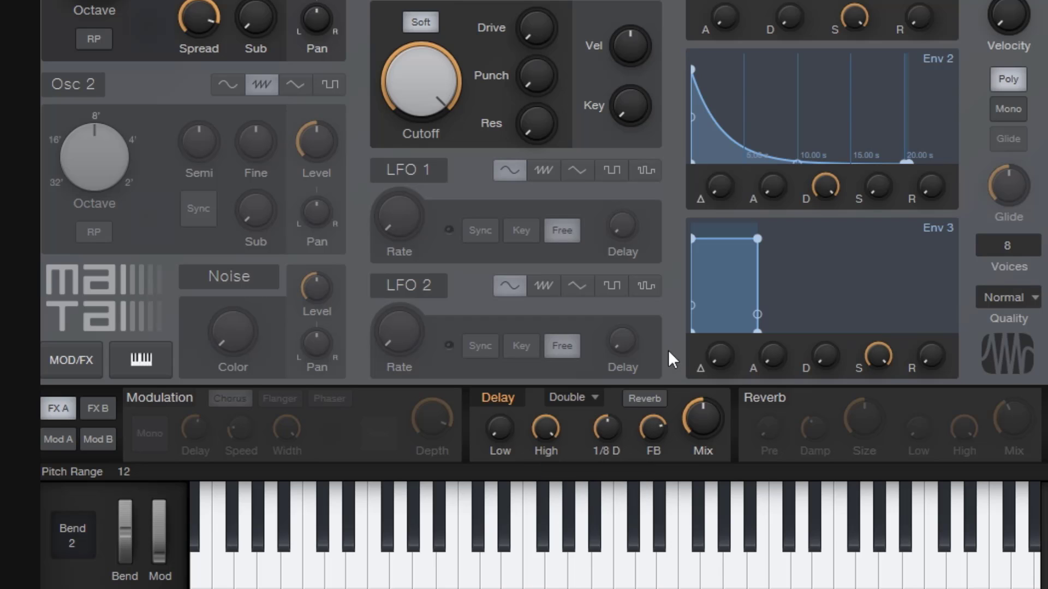
Lower the Delay feedback to 0%, and compare the Double and Panned ping-pong modes, ending on Panned.
drag(667, 424, 667, 475)
click(571, 394)
click(578, 441)
mouse_move(655, 432)
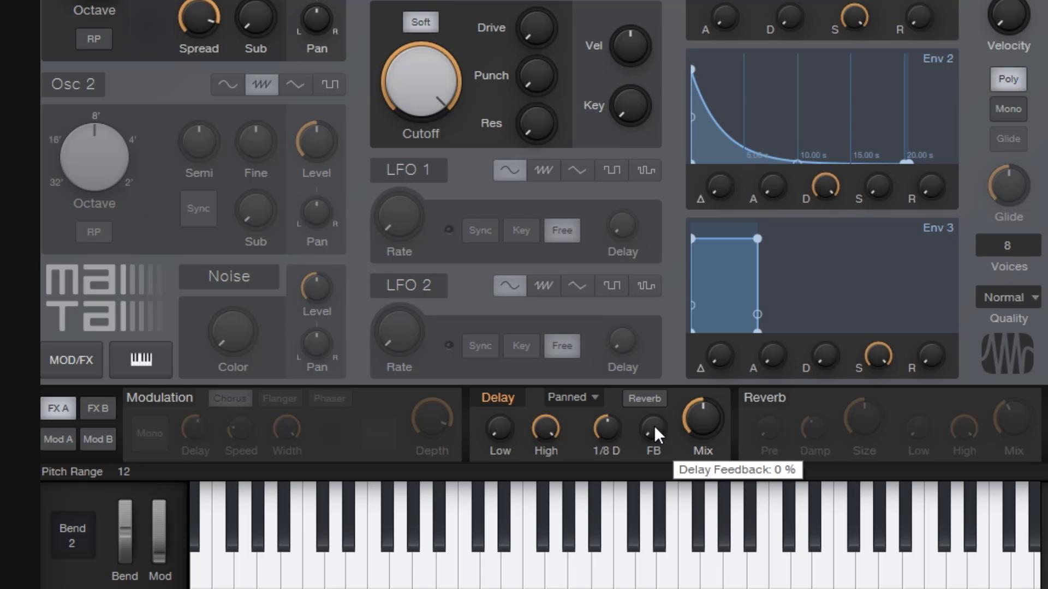
click(569, 400)
click(599, 483)
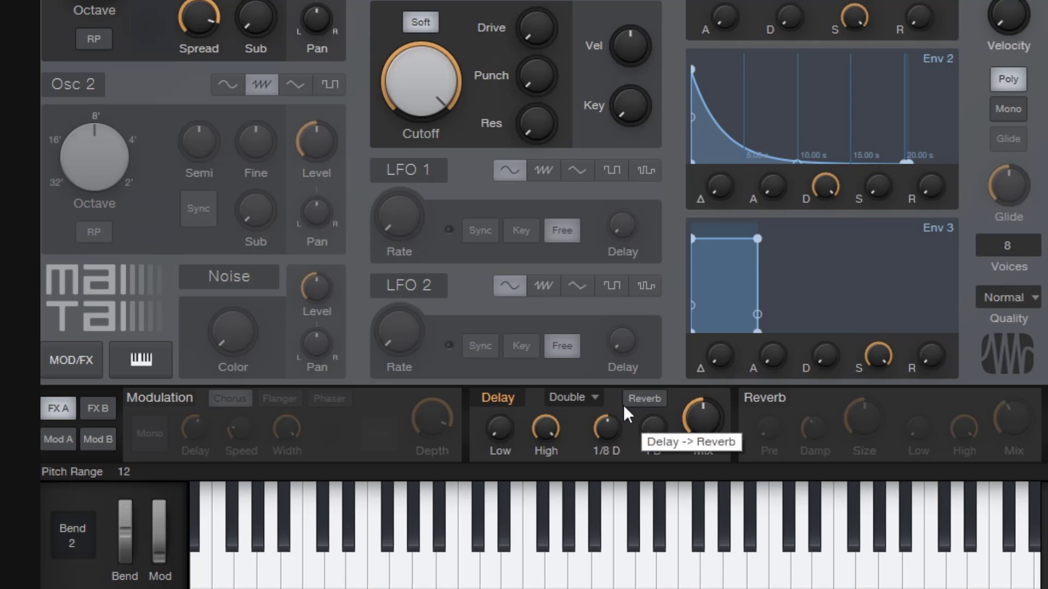
click(598, 398)
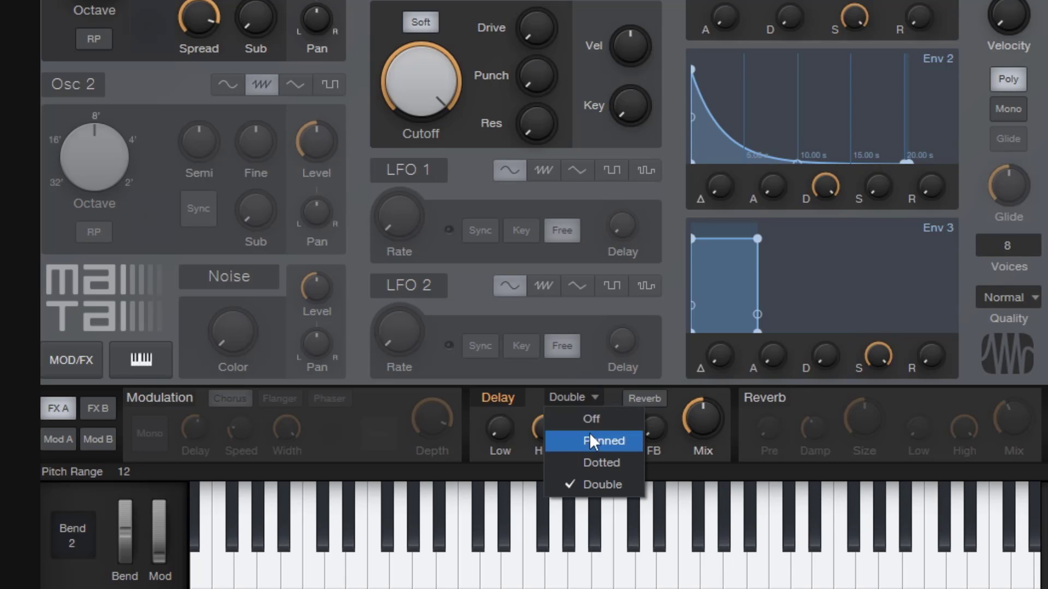
click(604, 439)
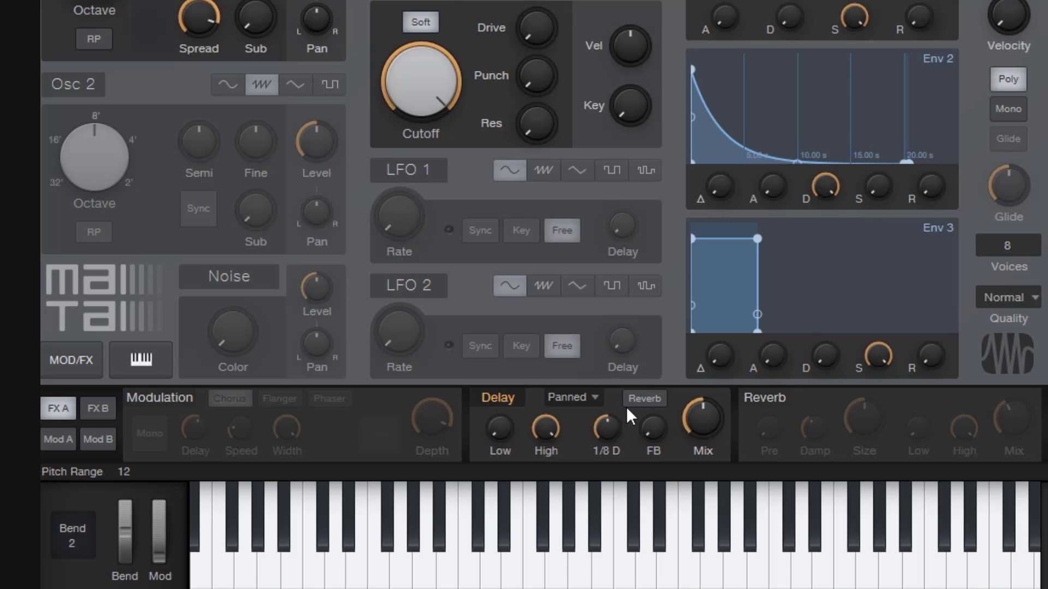
Enable the Reverb, switching the Delay off and back on, and audition several keyboard notes.
click(761, 402)
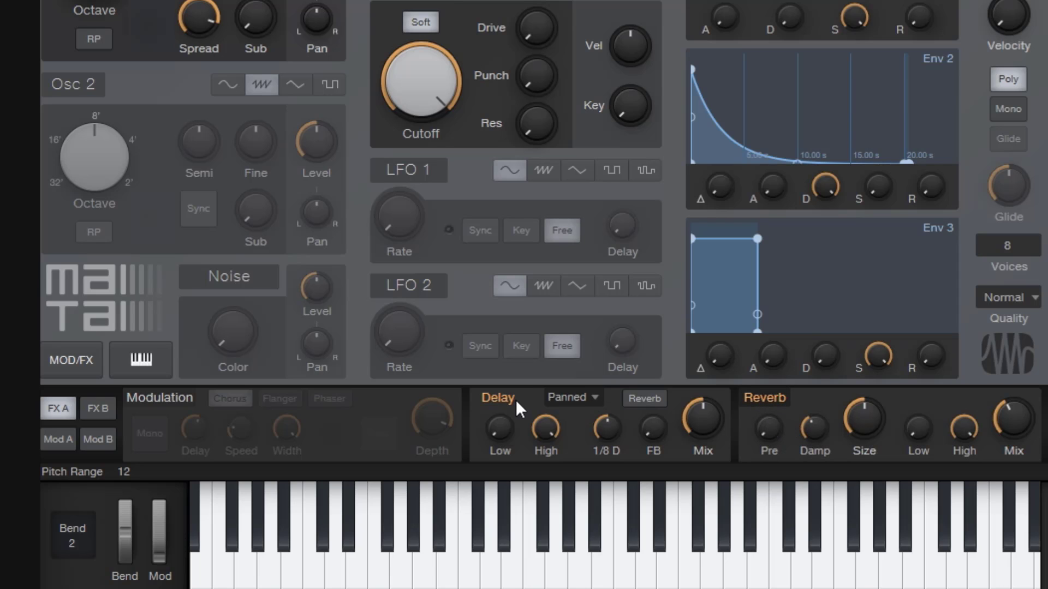
click(496, 398)
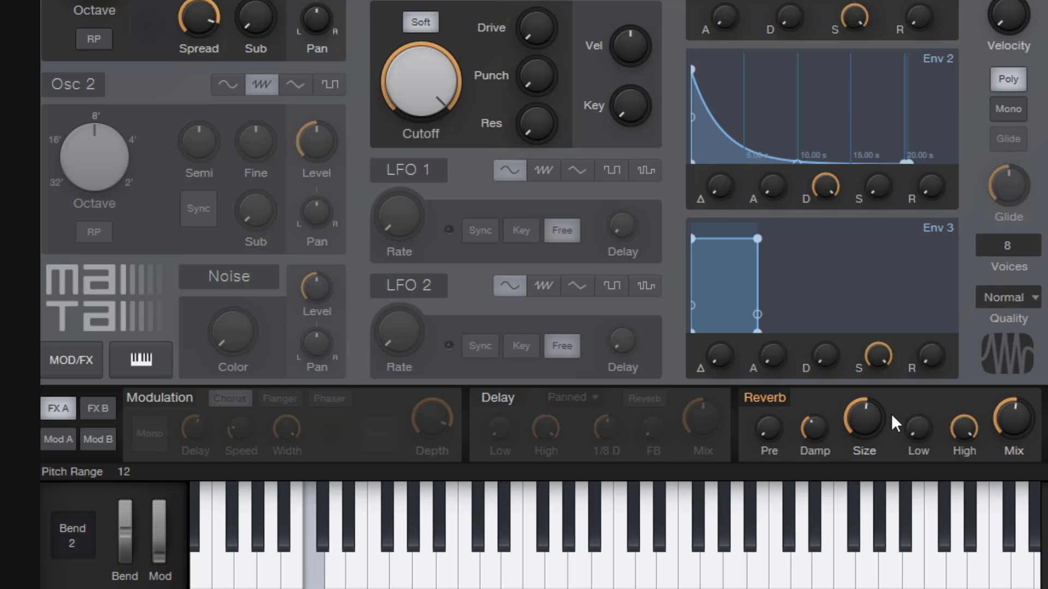
click(491, 403)
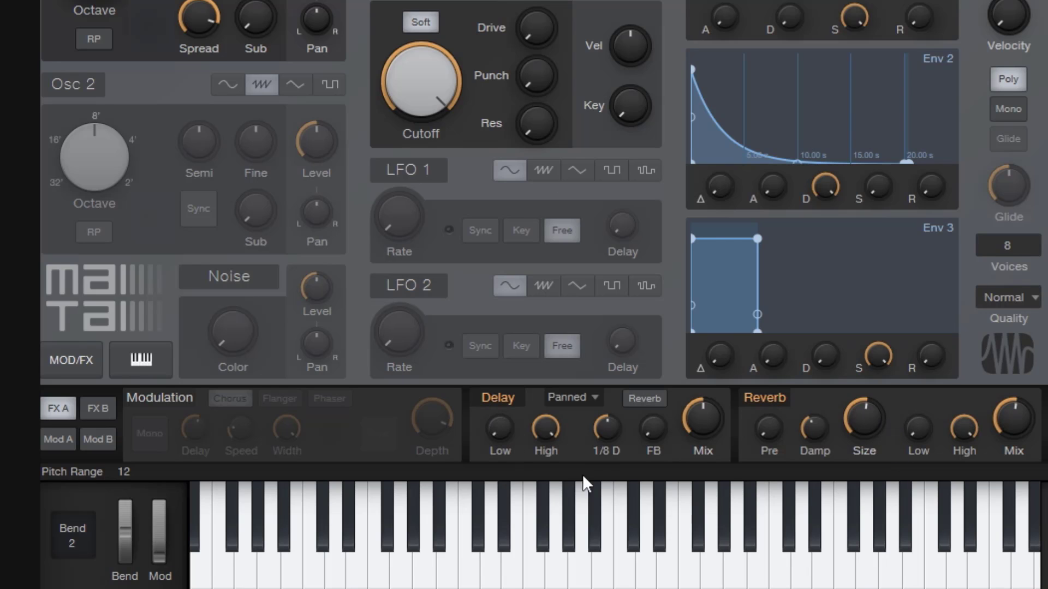
click(600, 508)
click(637, 499)
click(805, 490)
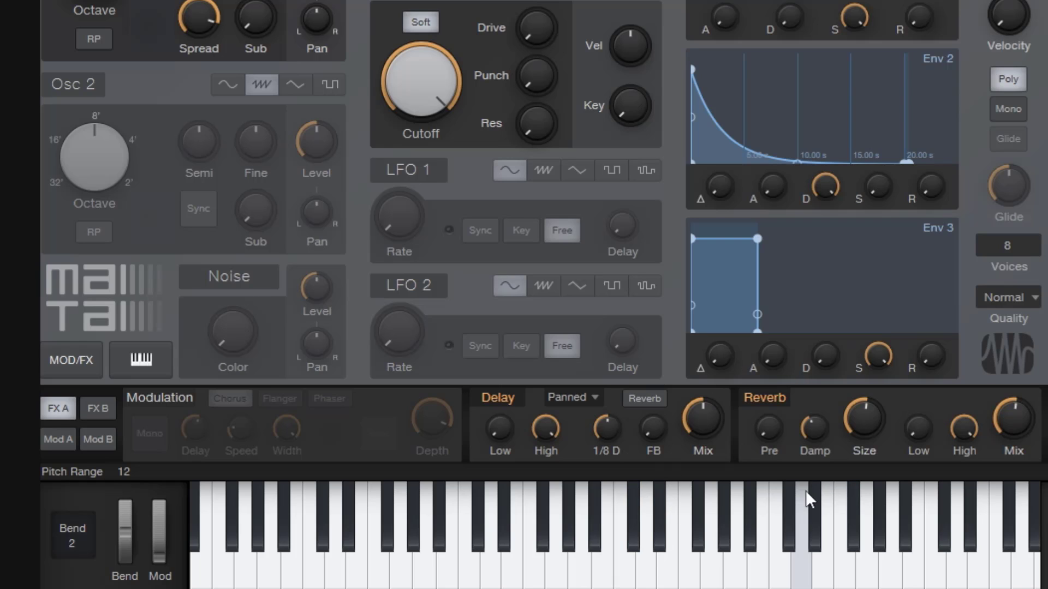
drag(806, 490, 883, 491)
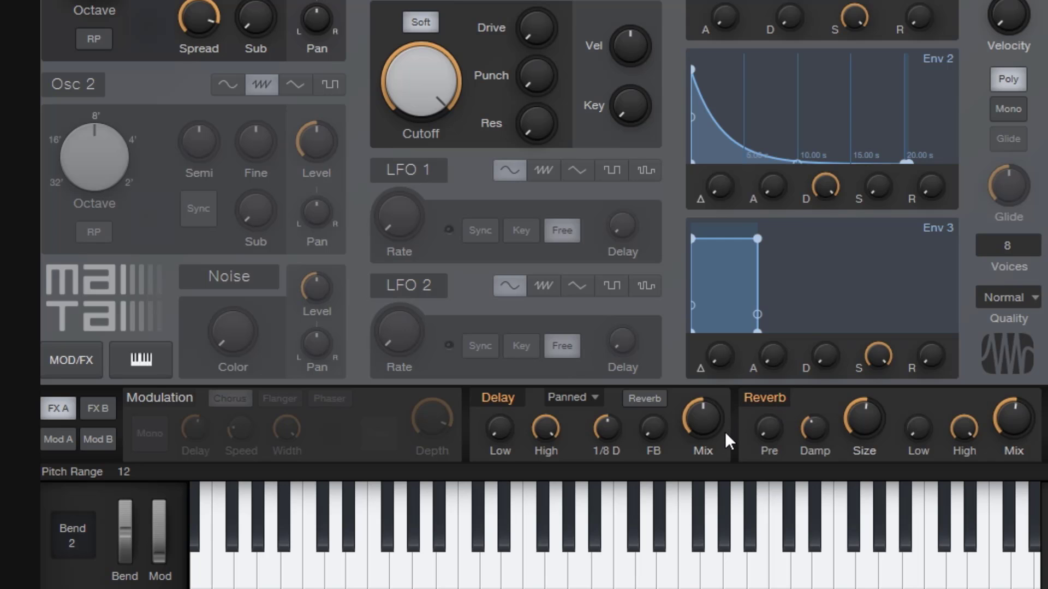
Raise the Delay feedback to about 45% and lower the Reverb mix to about a quarter.
drag(652, 433, 648, 340)
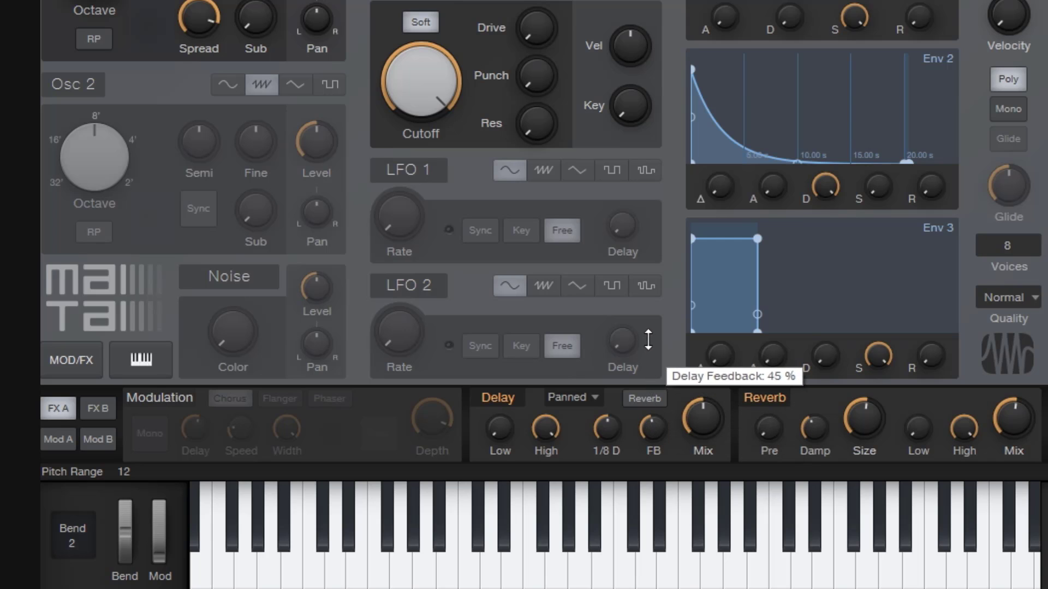
mouse_move(706, 412)
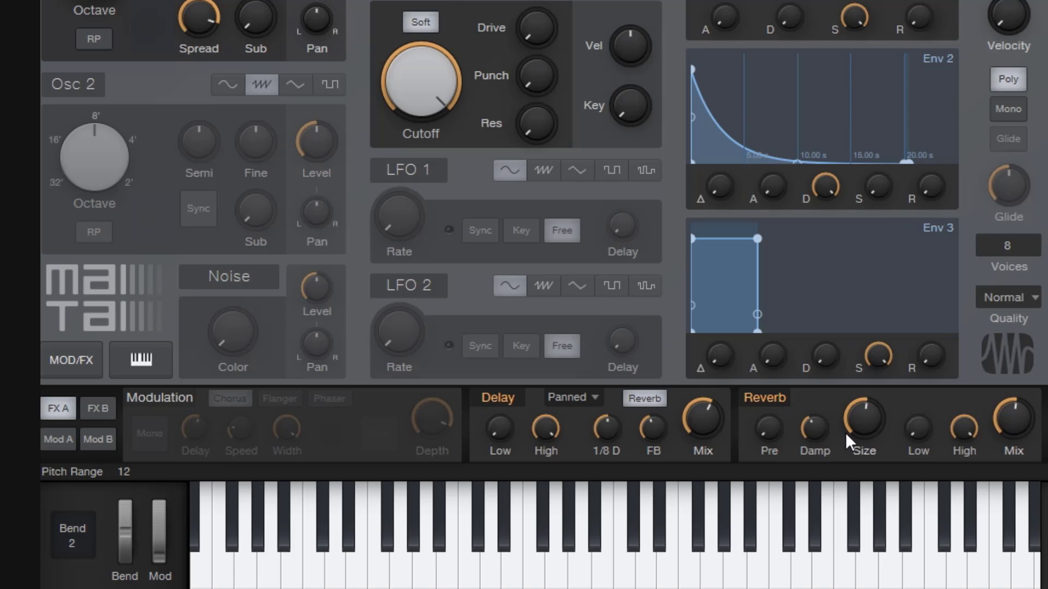
mouse_move(849, 434)
drag(1005, 424, 1010, 473)
Disable the Delay and Reverb, and enable the Gater among the FX B effects.
click(503, 404)
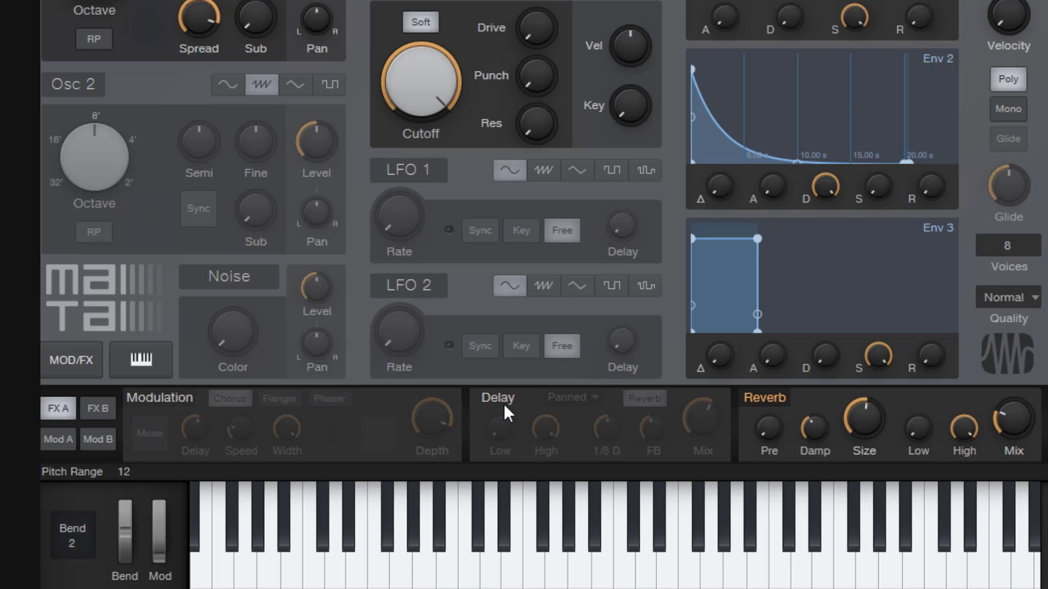
click(781, 404)
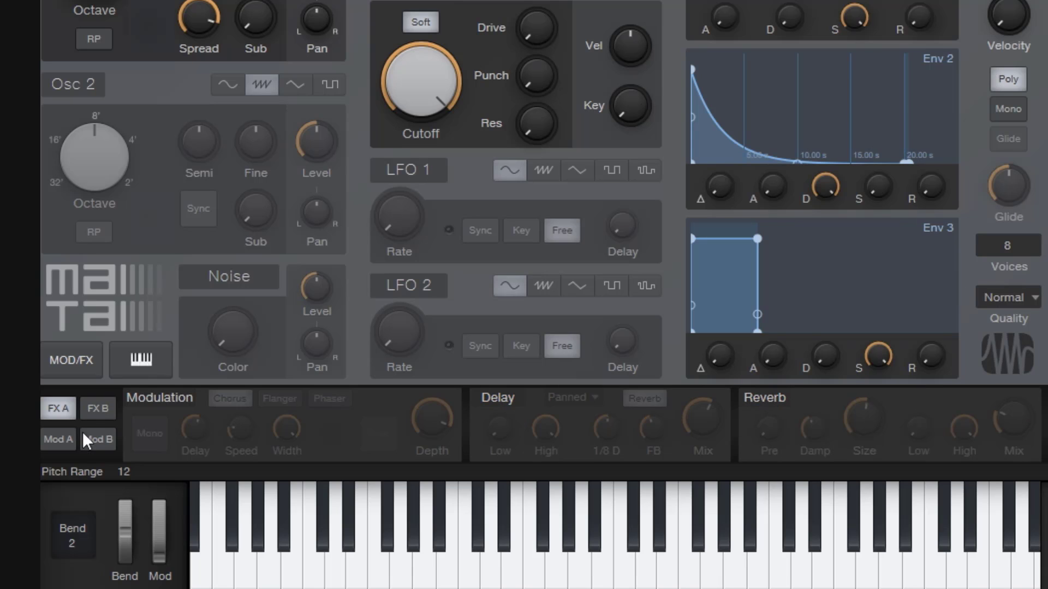
click(107, 416)
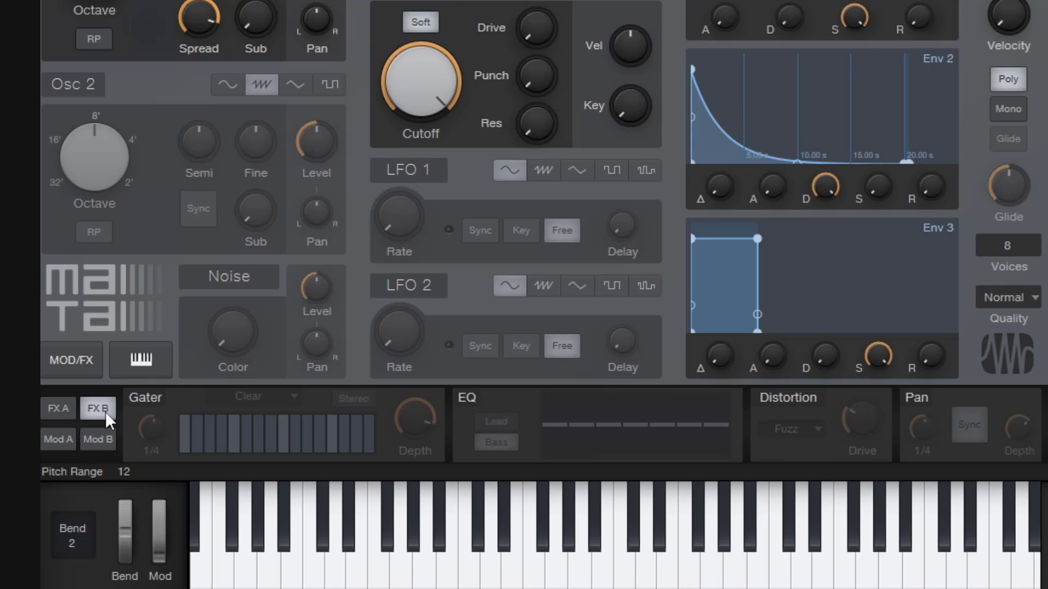
click(151, 397)
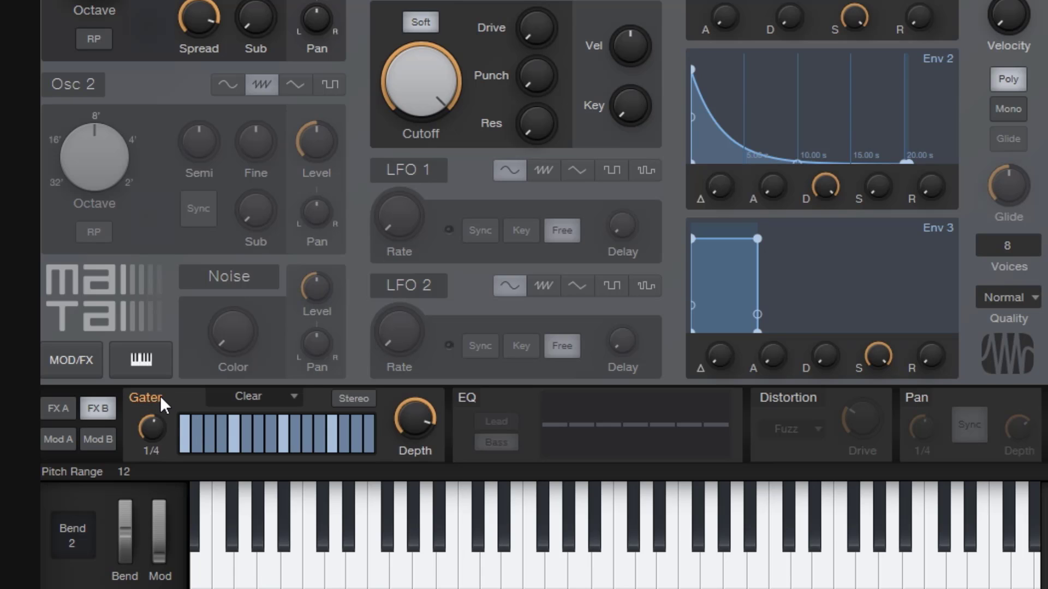
click(424, 541)
Raise the Gater's Depth to 100% and set its rate to 1/2.
mouse_move(416, 421)
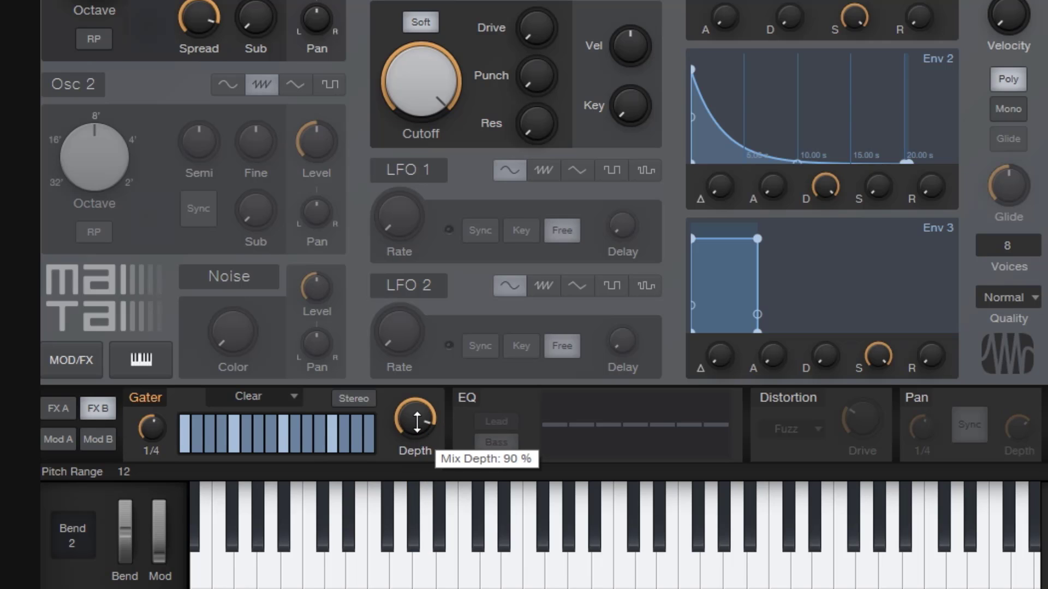
drag(417, 423, 412, 146)
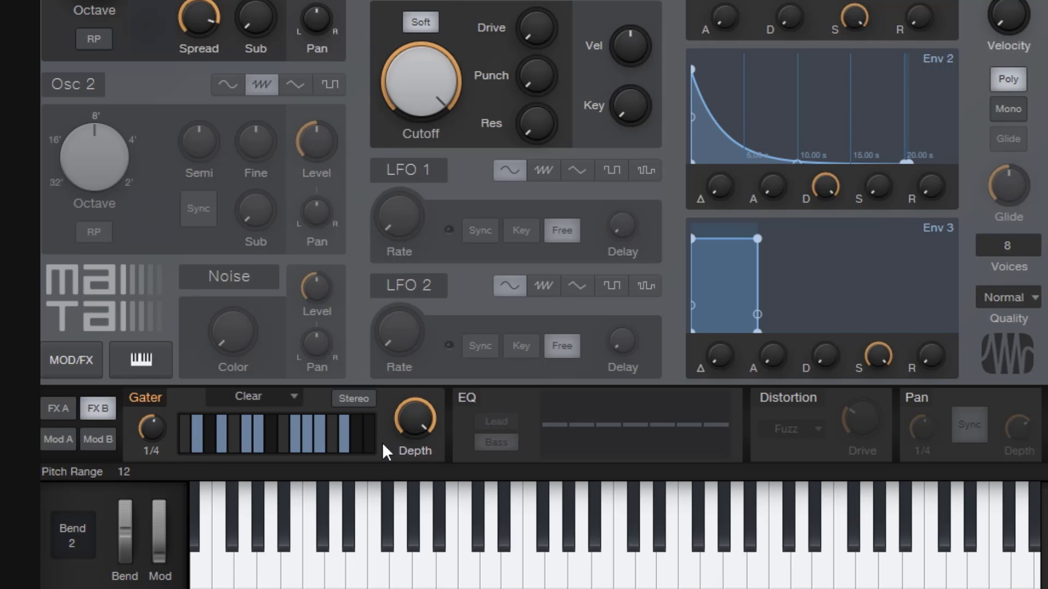
drag(155, 433, 162, 415)
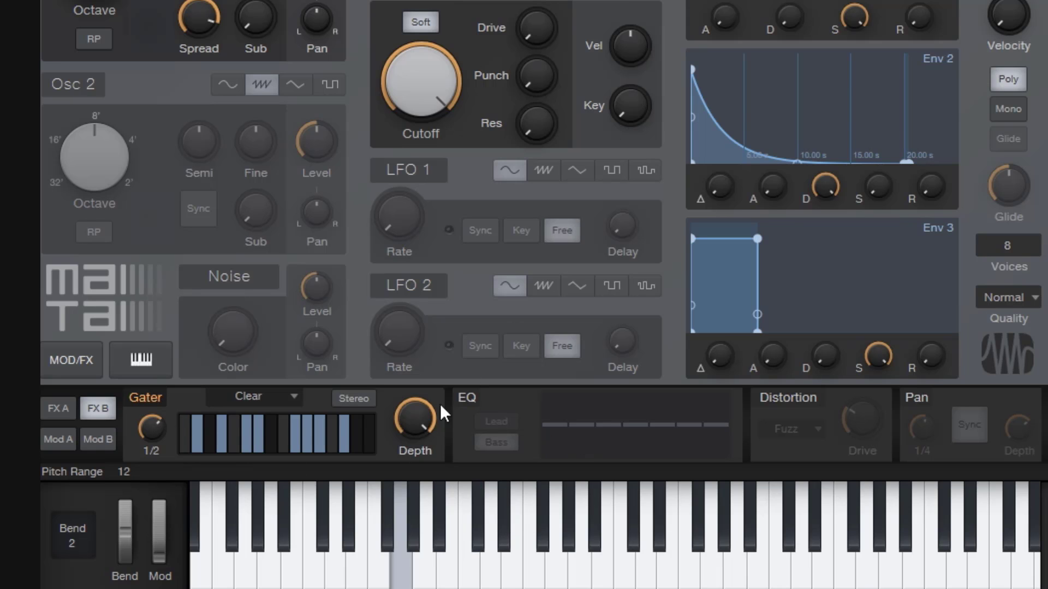
Redraw the Gater's step pattern so that only steps 4, 7, 11 and 14 are active.
drag(187, 441, 354, 450)
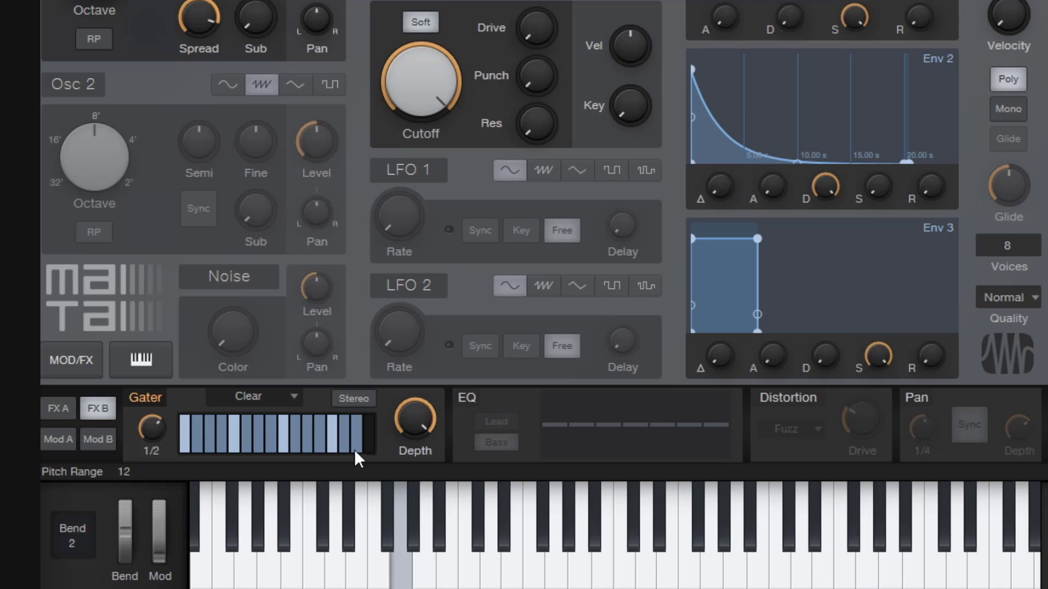
drag(186, 443, 250, 445)
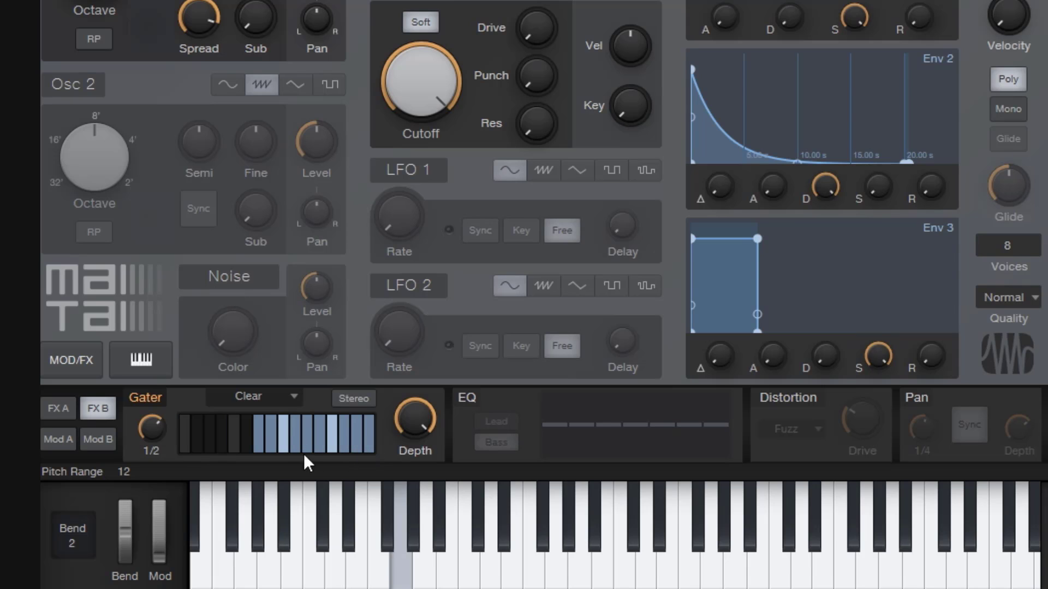
drag(339, 446, 362, 446)
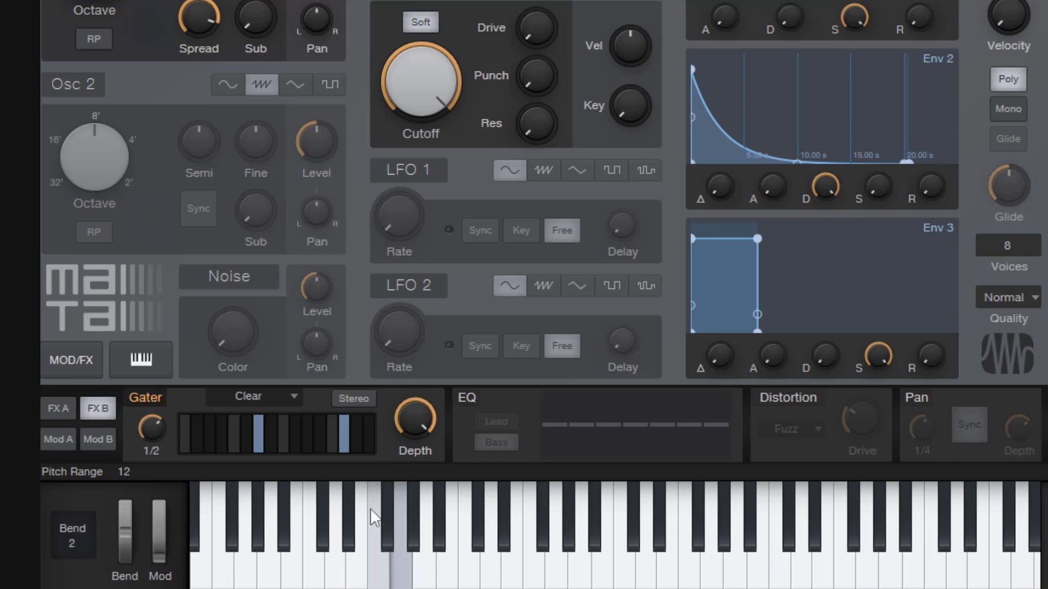
click(307, 434)
click(297, 491)
click(218, 439)
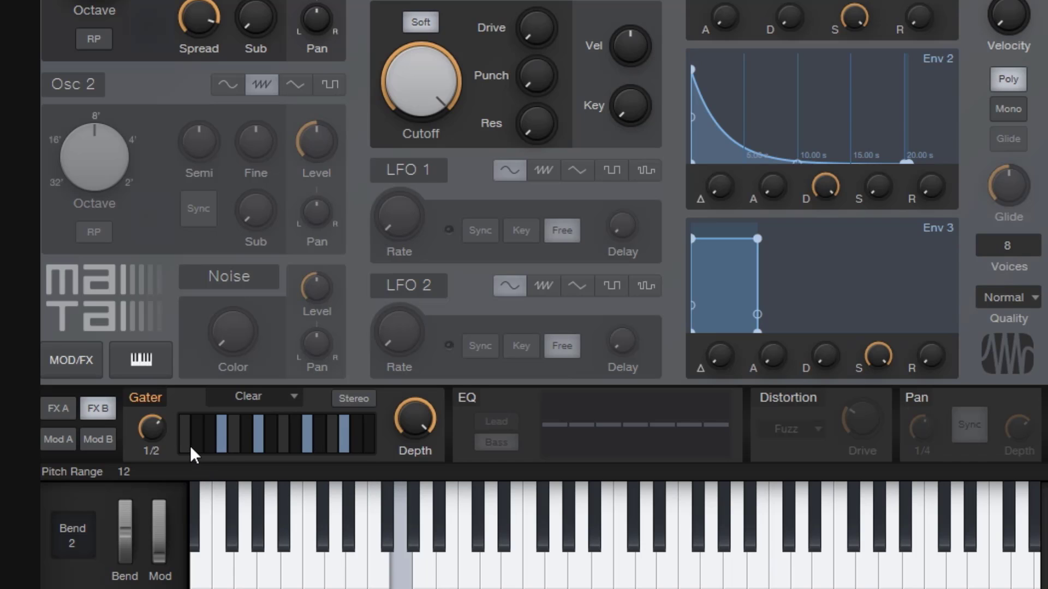
Load the Gater's Elektrostatik pattern, followed by the Pulsorate pattern.
click(294, 396)
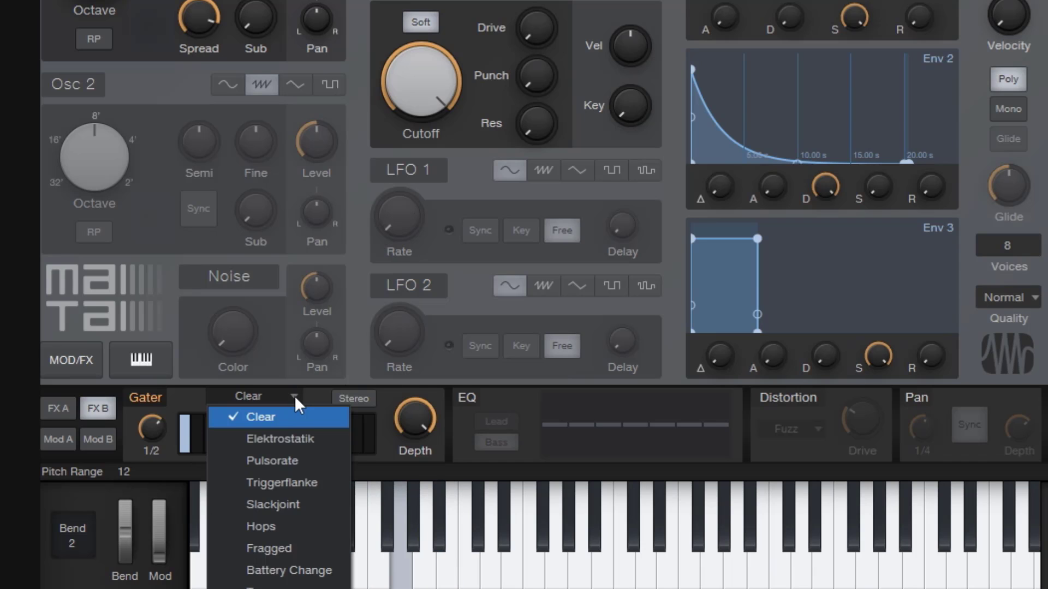
click(292, 438)
click(297, 396)
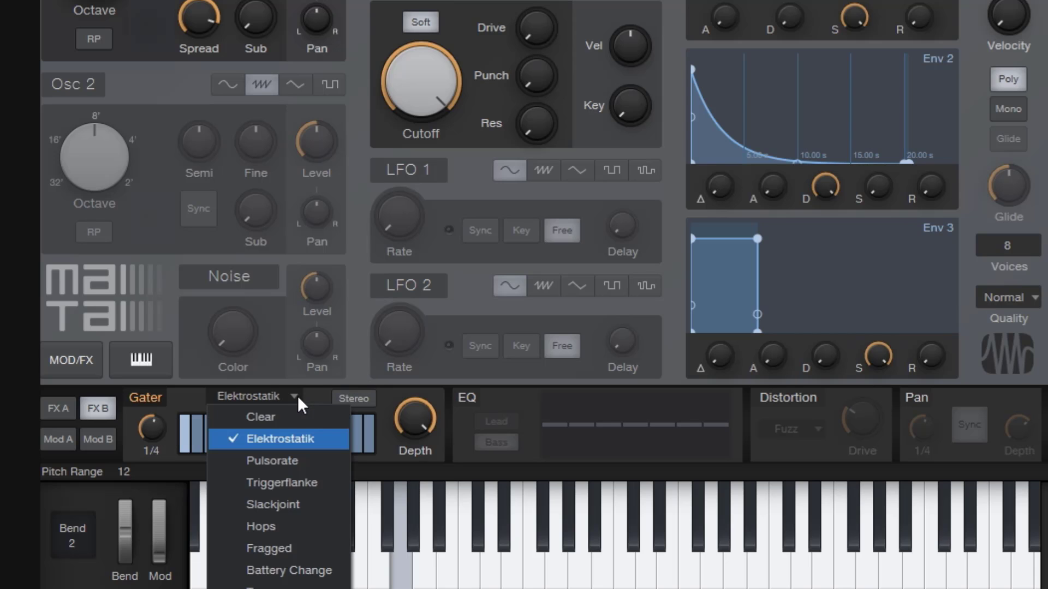
click(306, 461)
Lower the filter Cutoff to about 80% and raise its resonance to about 40%.
drag(421, 98, 421, 125)
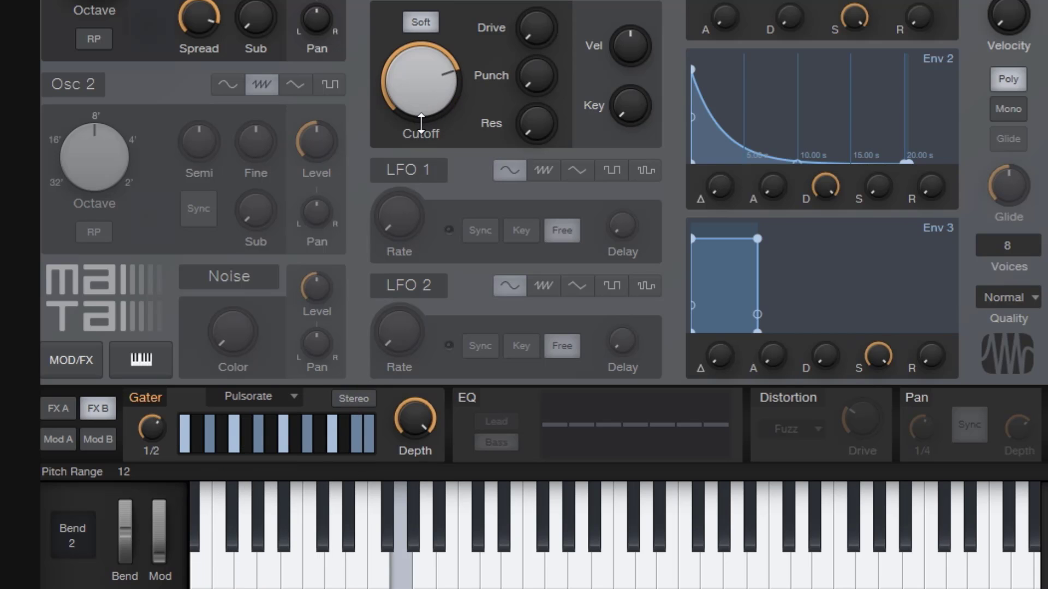
drag(530, 127, 552, 107)
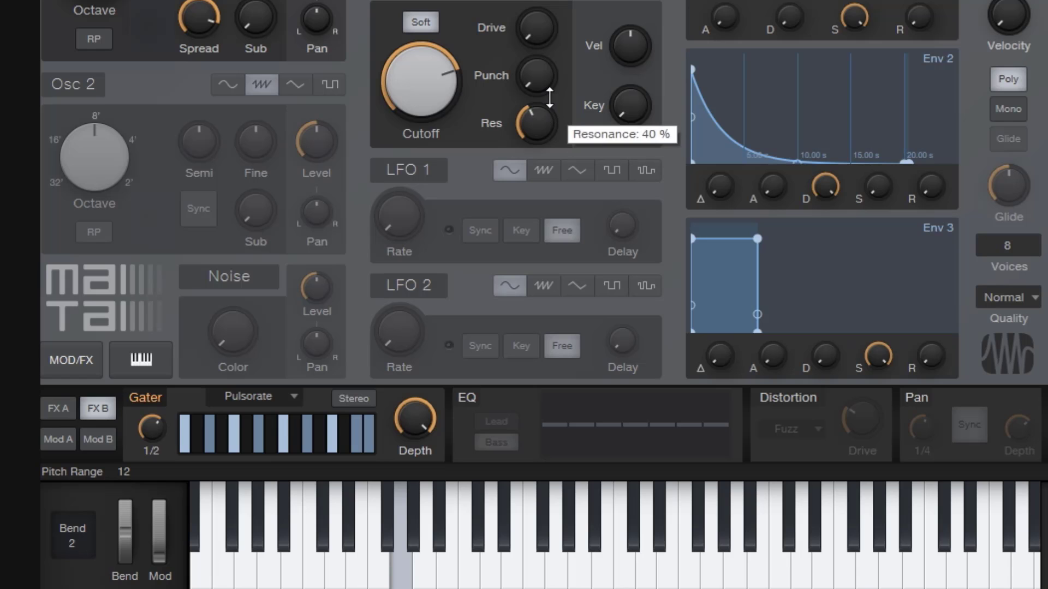
drag(420, 81, 420, 90)
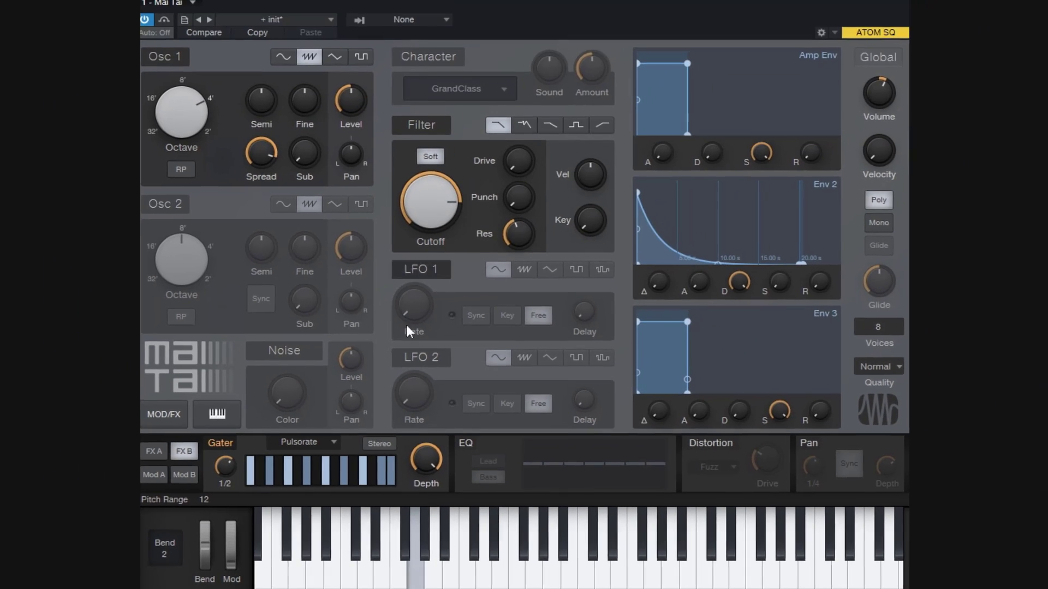
Load the Gater's Triggerflanke pattern with Depth at 100%, and turn on its Stereo mode.
click(287, 393)
click(335, 507)
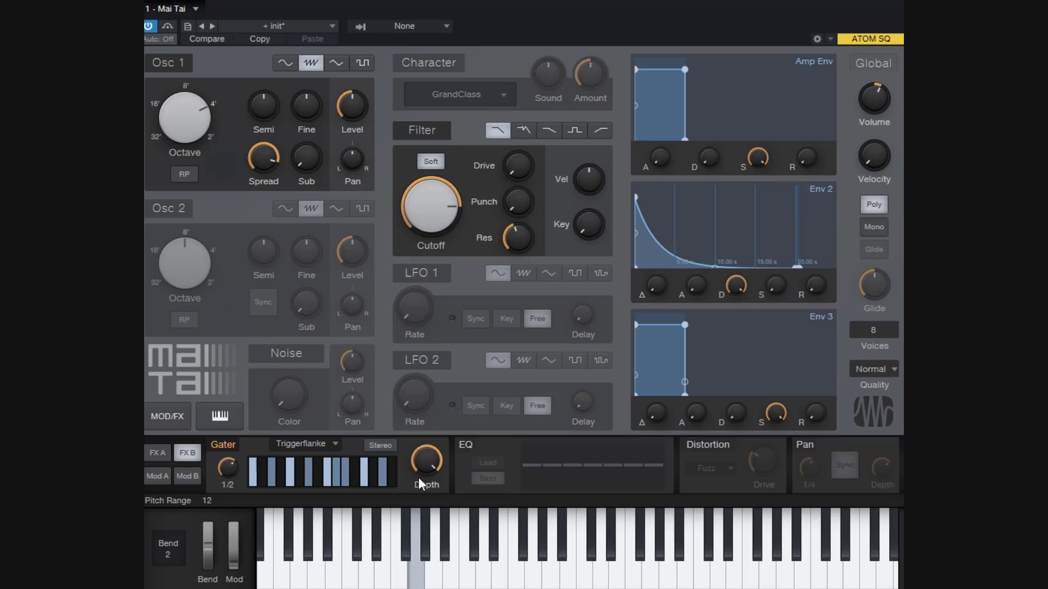
mouse_move(435, 472)
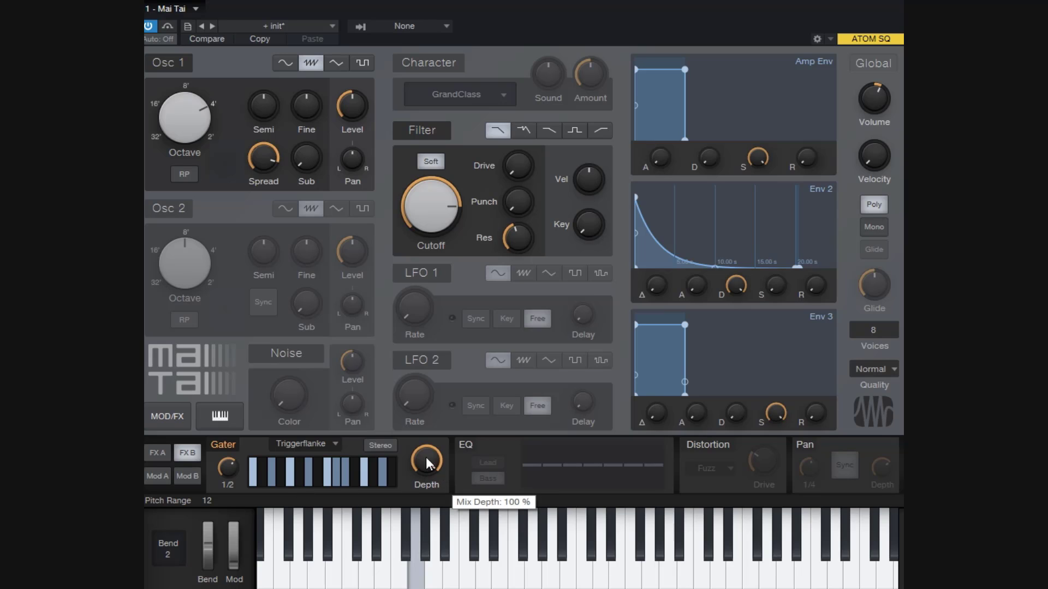
drag(439, 468, 478, 345)
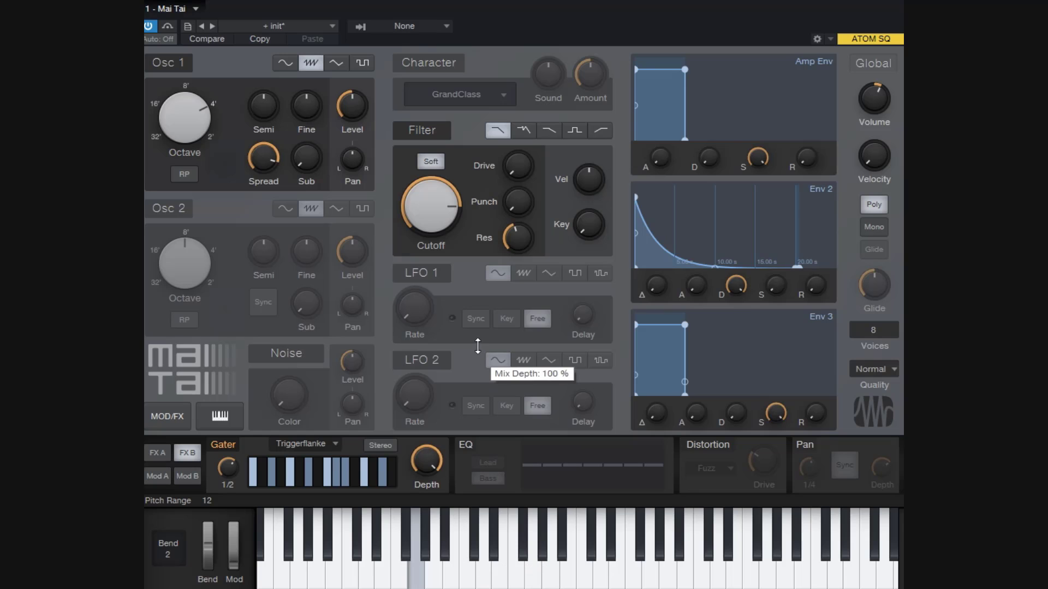
click(386, 447)
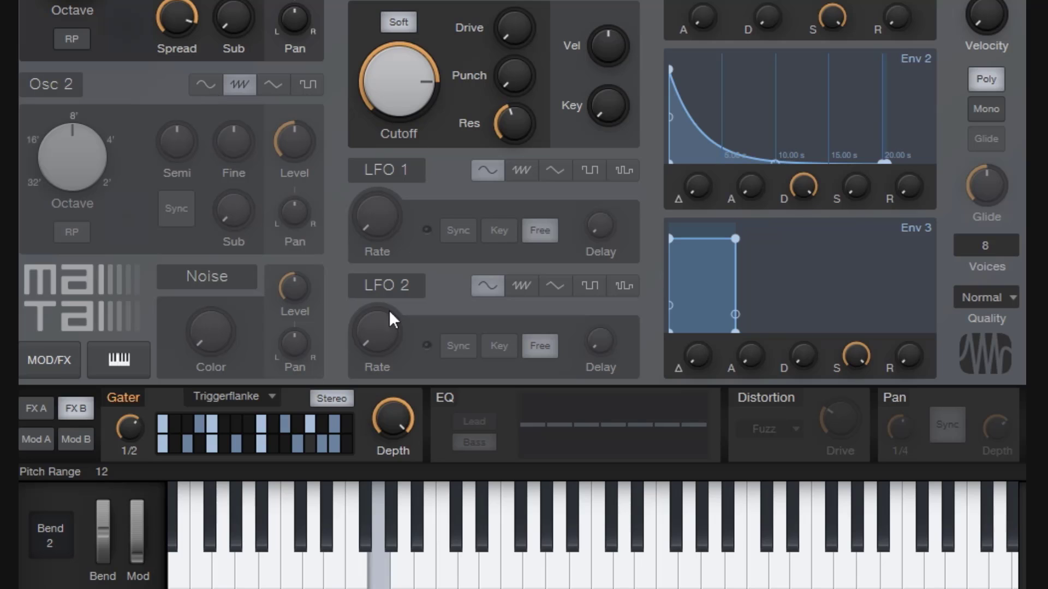
Turn on the Delay and the Reverb in the FX A section, and raise the Reverb's Mix slightly.
click(39, 411)
click(491, 398)
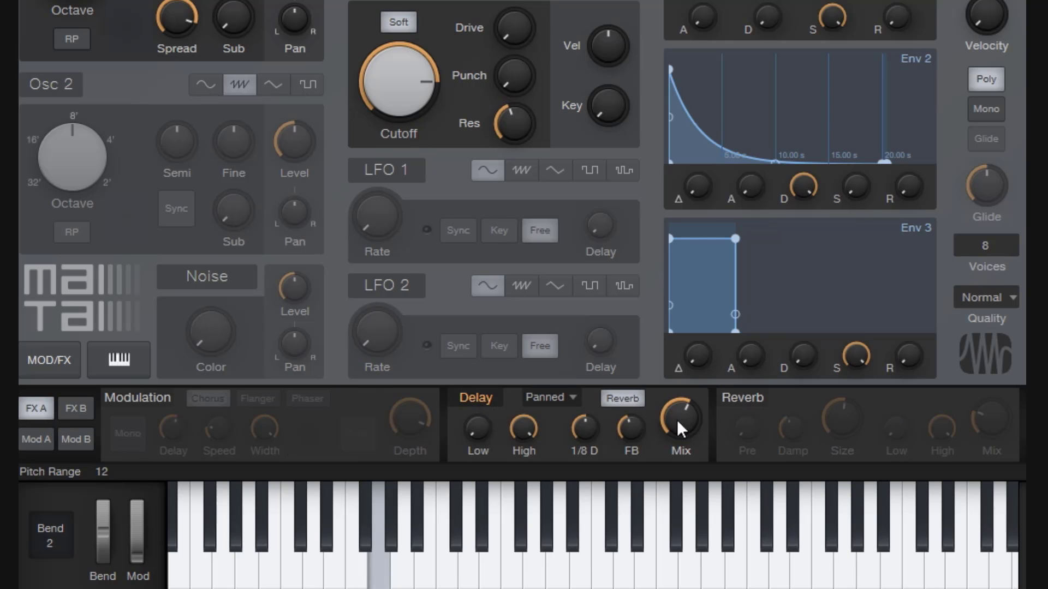
click(742, 401)
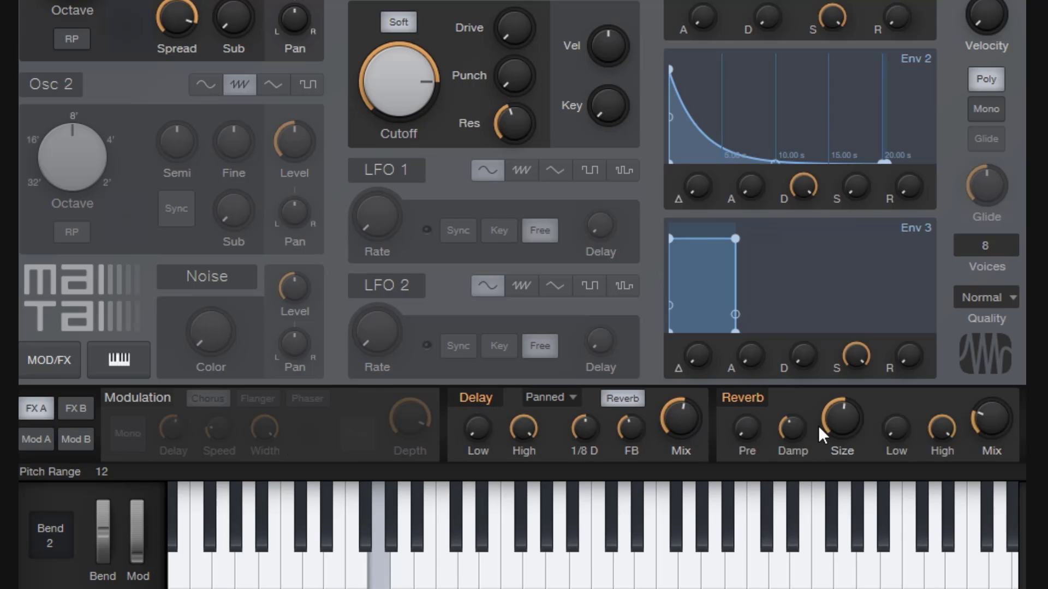
drag(986, 422, 985, 415)
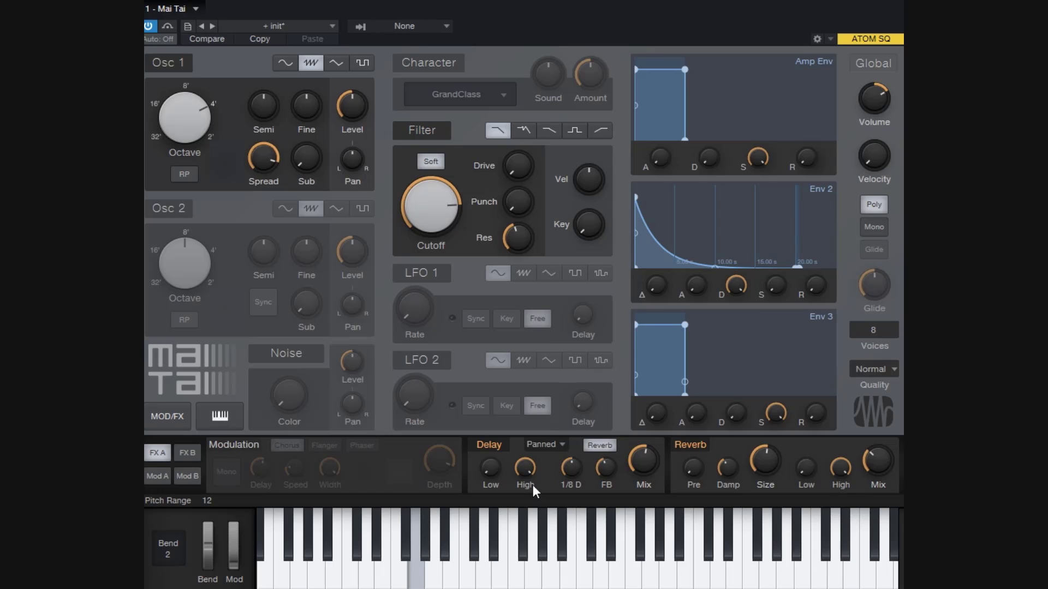
Turn off the Gater and enable the FX B EQ, boosting its fifth and sixth bands and slightly cutting the third and fourth.
click(188, 453)
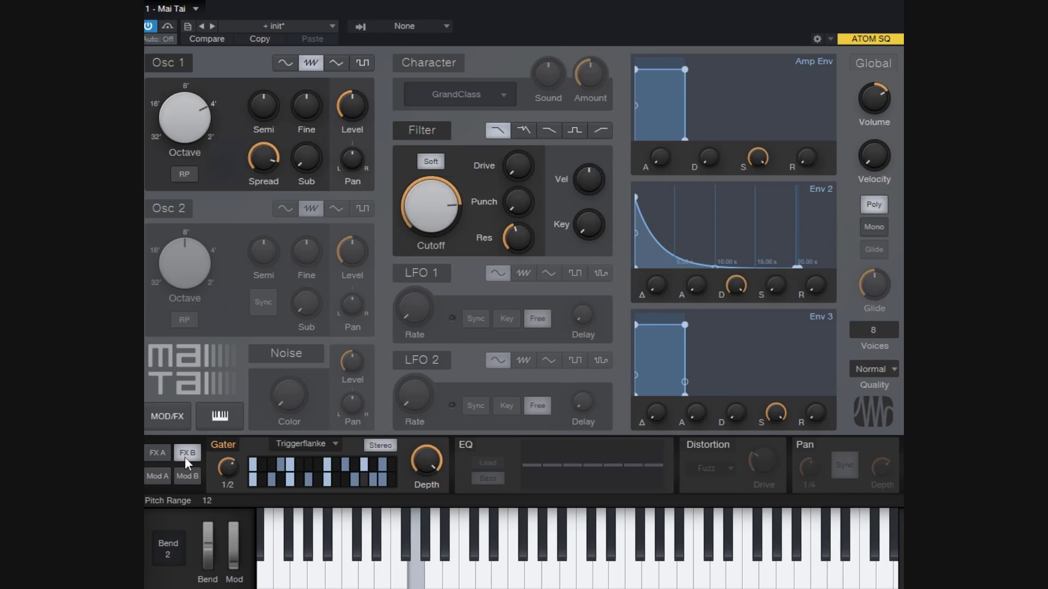
click(233, 445)
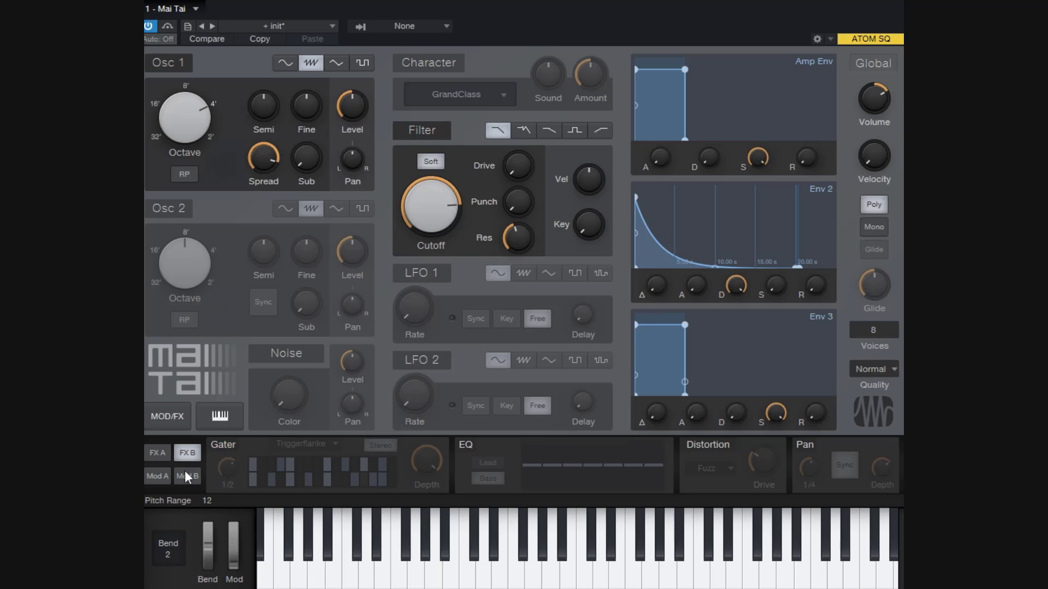
click(465, 444)
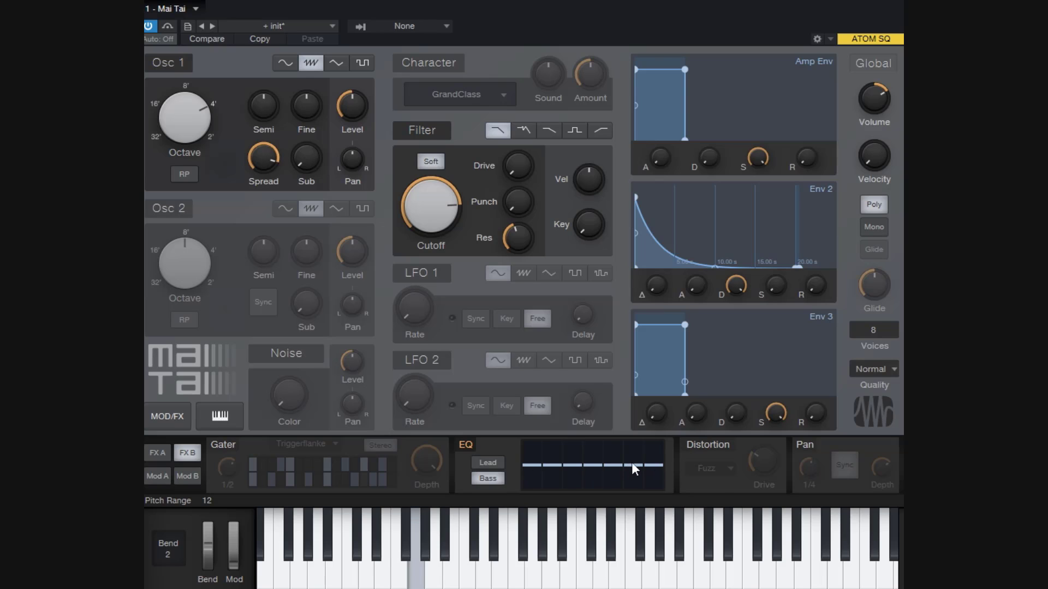
mouse_move(631, 462)
mouse_down()
mouse_move(637, 452)
mouse_move(656, 461)
mouse_move(611, 459)
mouse_up()
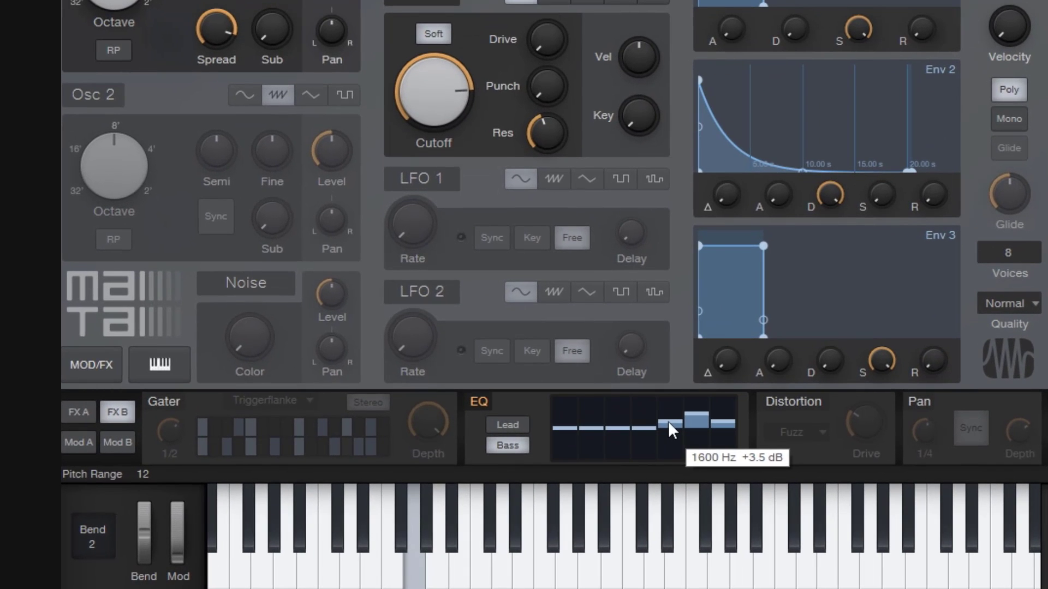
drag(650, 421, 674, 418)
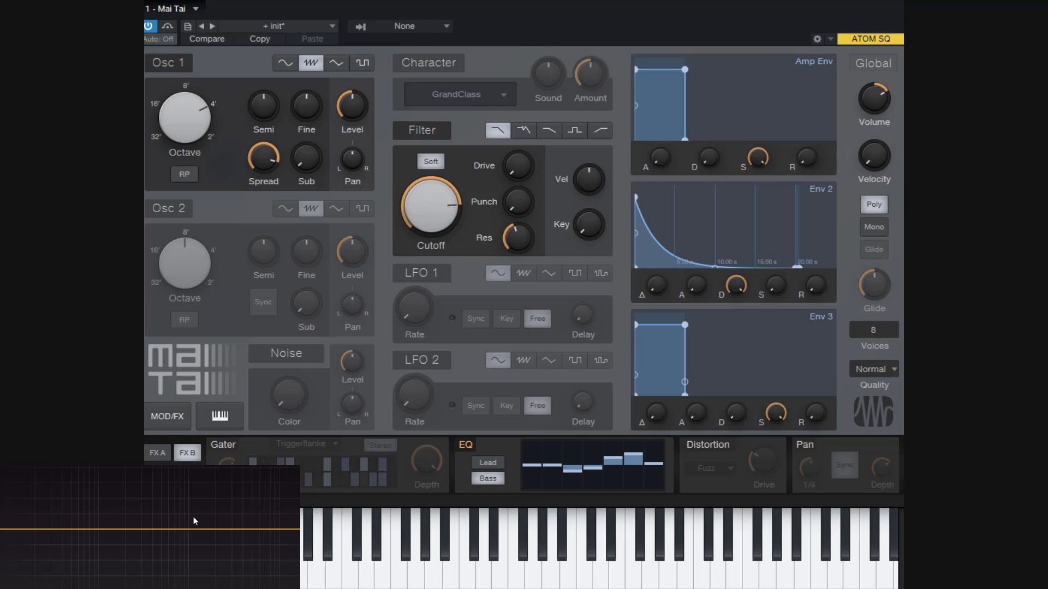
Try a band of about +5 dB near 270 Hz with Q about 2 in the separate equalizer, and remove it.
click(131, 529)
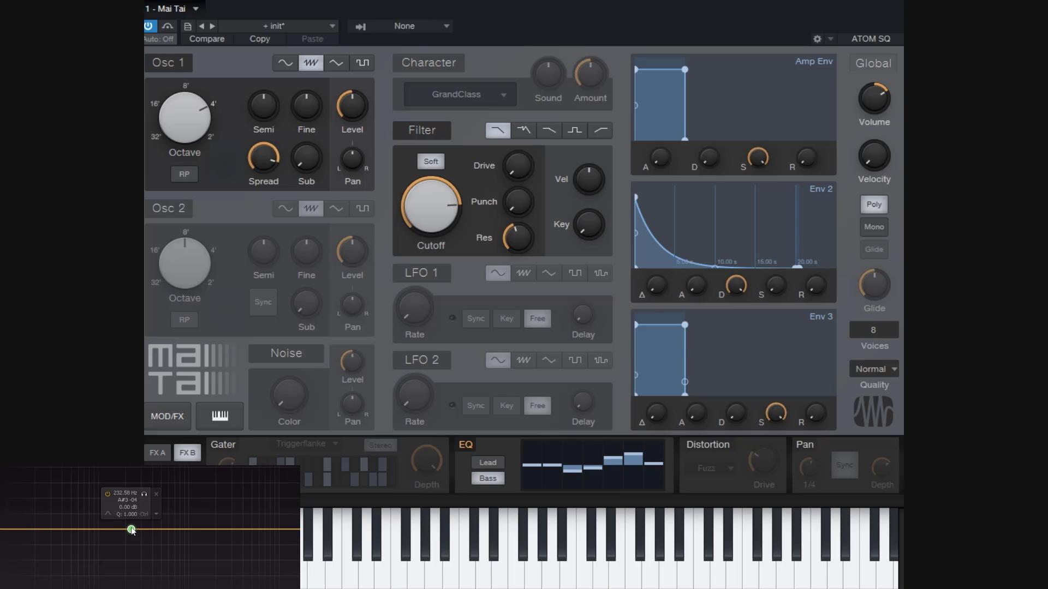
drag(131, 529, 131, 507)
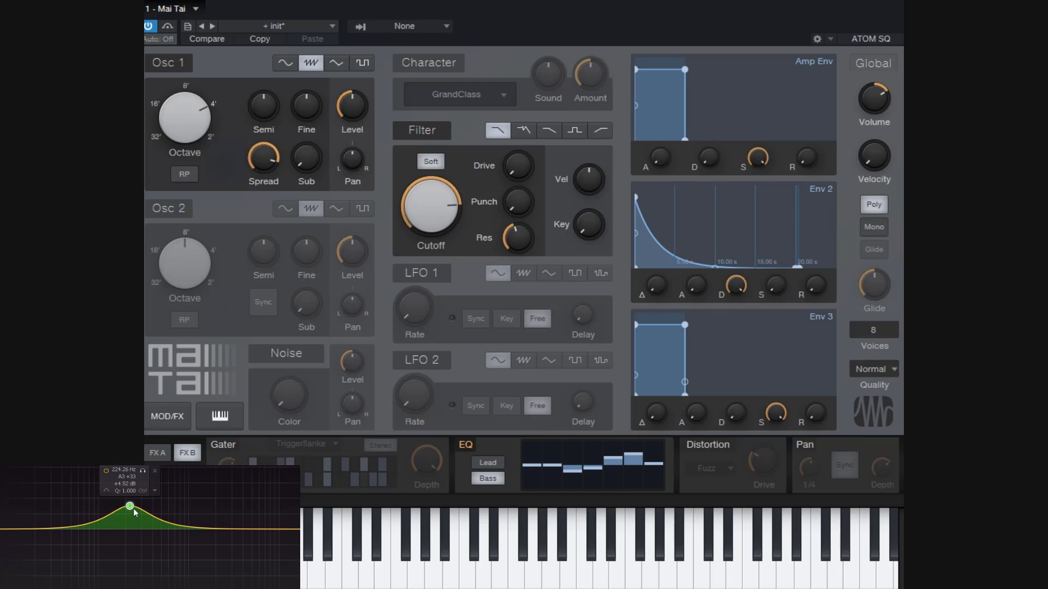
mouse_move(131, 509)
mouse_down()
mouse_move(133, 490)
mouse_move(139, 544)
mouse_move(138, 509)
mouse_up()
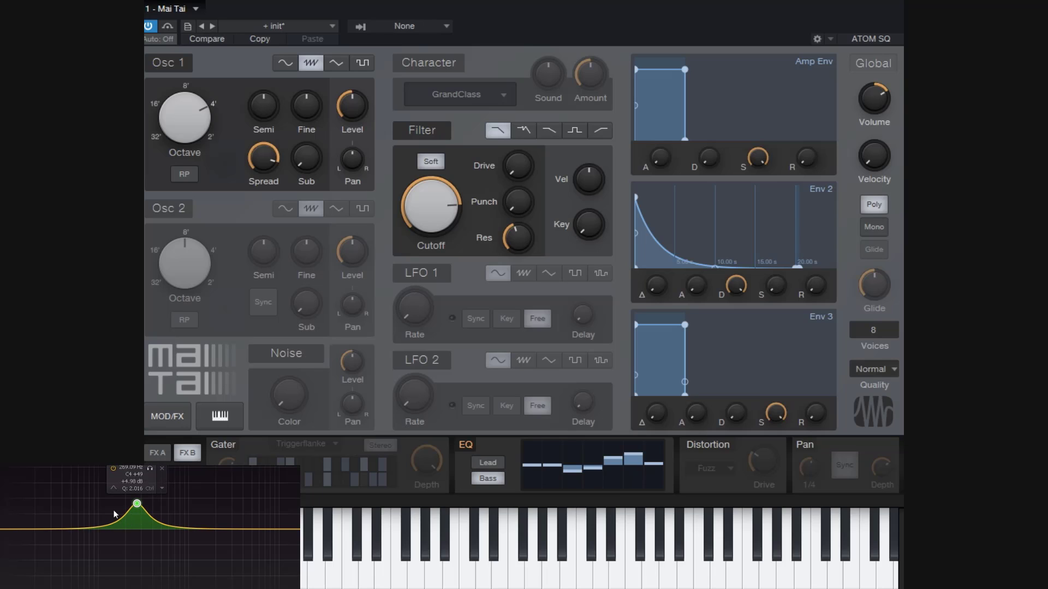
click(163, 468)
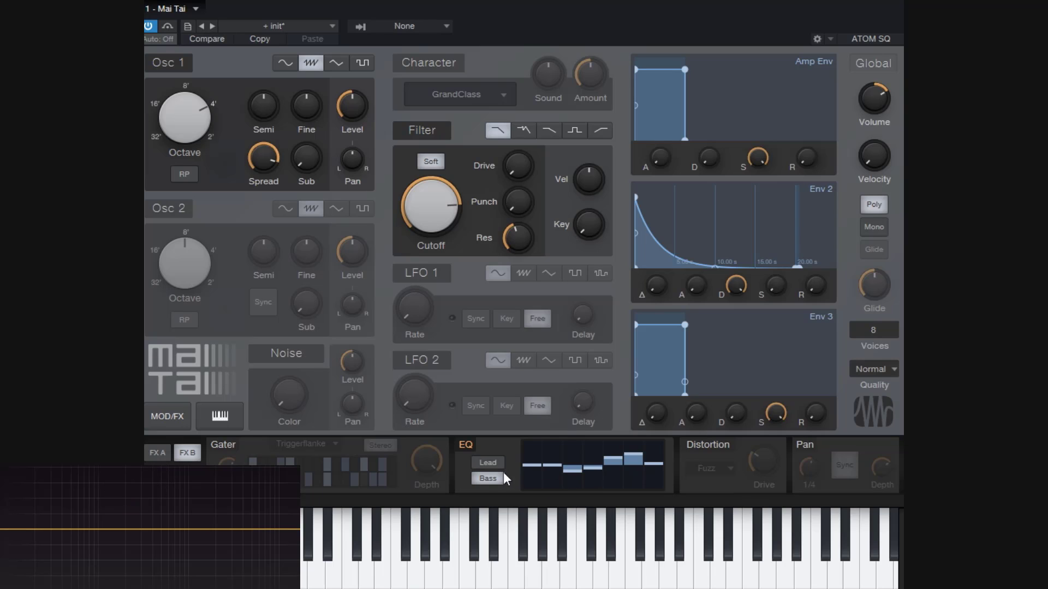
Try the EQ in Lead mode with the 800 Hz band at -5.0 dB, sixth band raised and seventh lowered, and turn the EQ off.
click(489, 480)
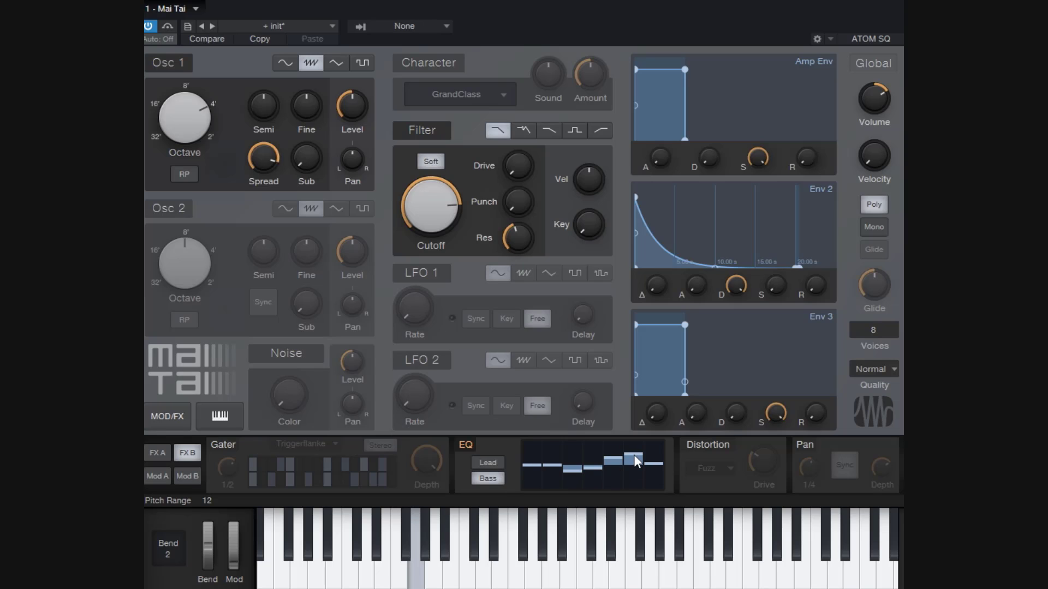
click(490, 464)
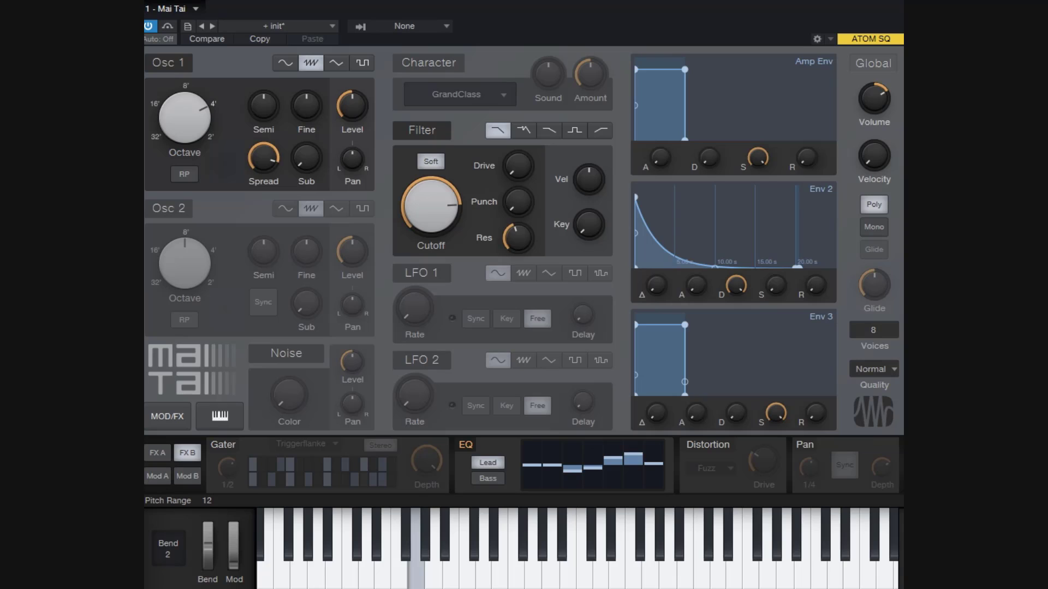
drag(638, 454, 663, 478)
click(616, 473)
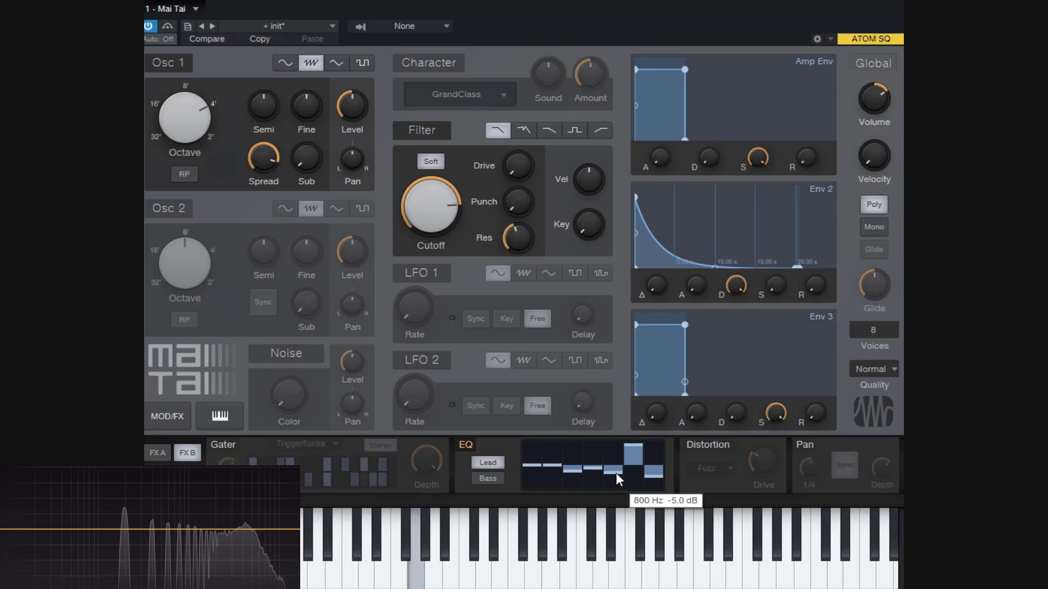
click(639, 443)
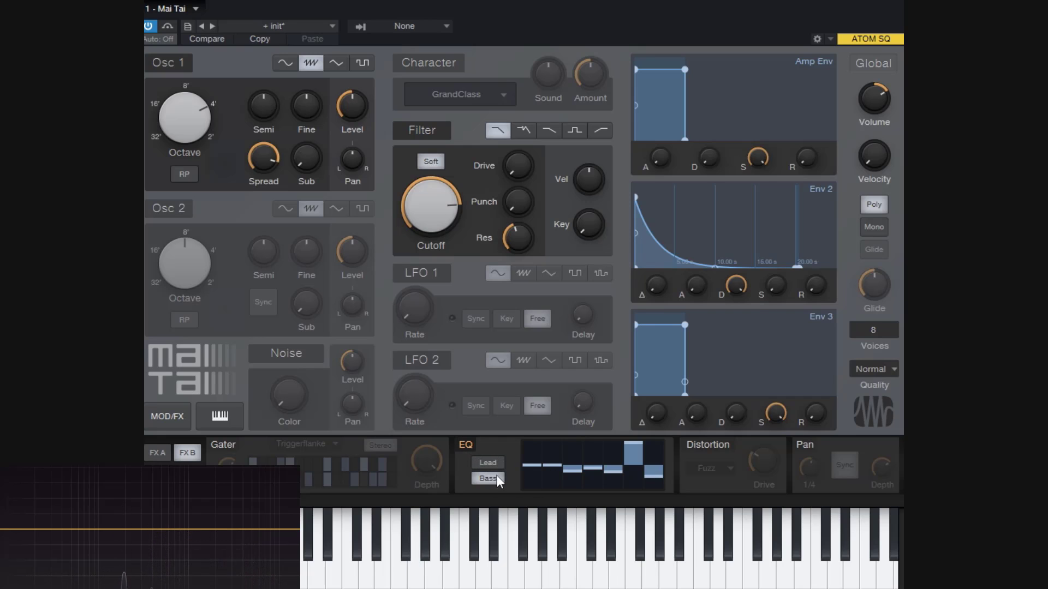
click(463, 445)
Turn on the Distortion, raise its Drive to maximum and change its type to Soft Tube.
click(726, 445)
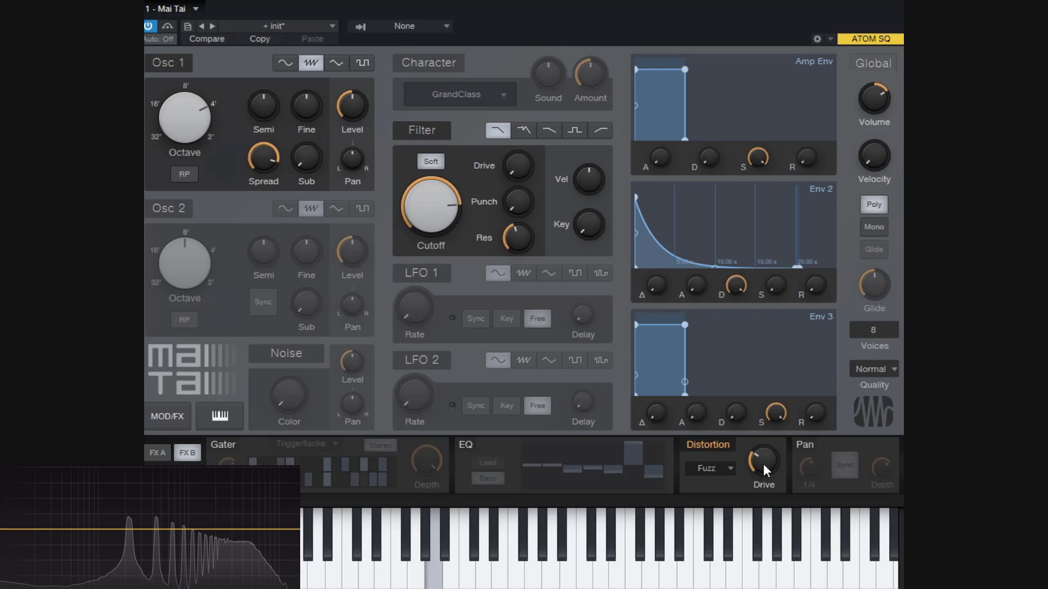
drag(770, 462, 785, 316)
click(732, 469)
click(734, 500)
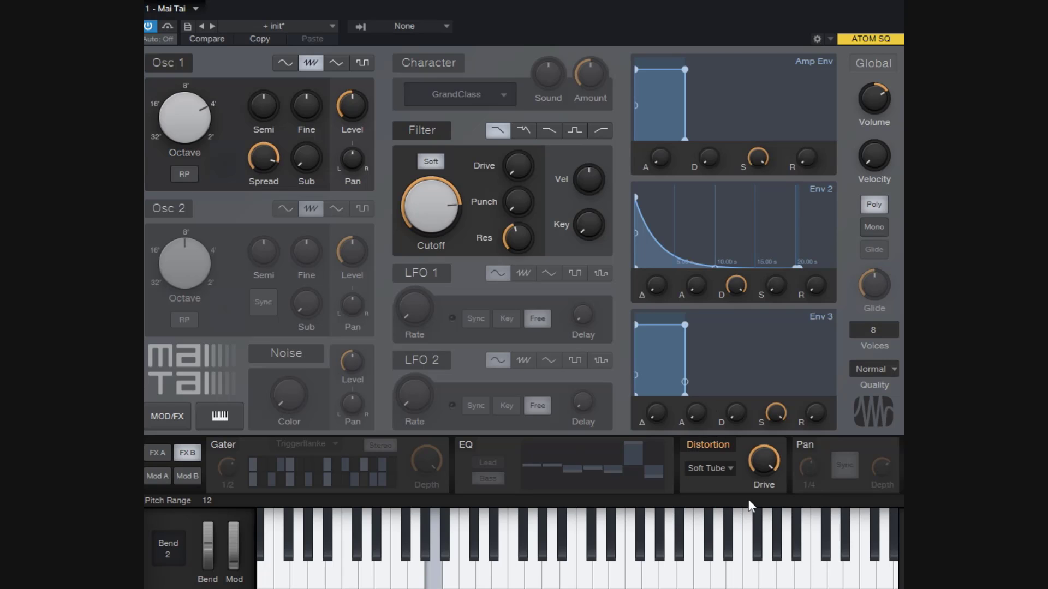
Try the Distortion types Soft Tube2 and Bad Tube2, lower the Drive, and turn the Distortion off.
click(729, 468)
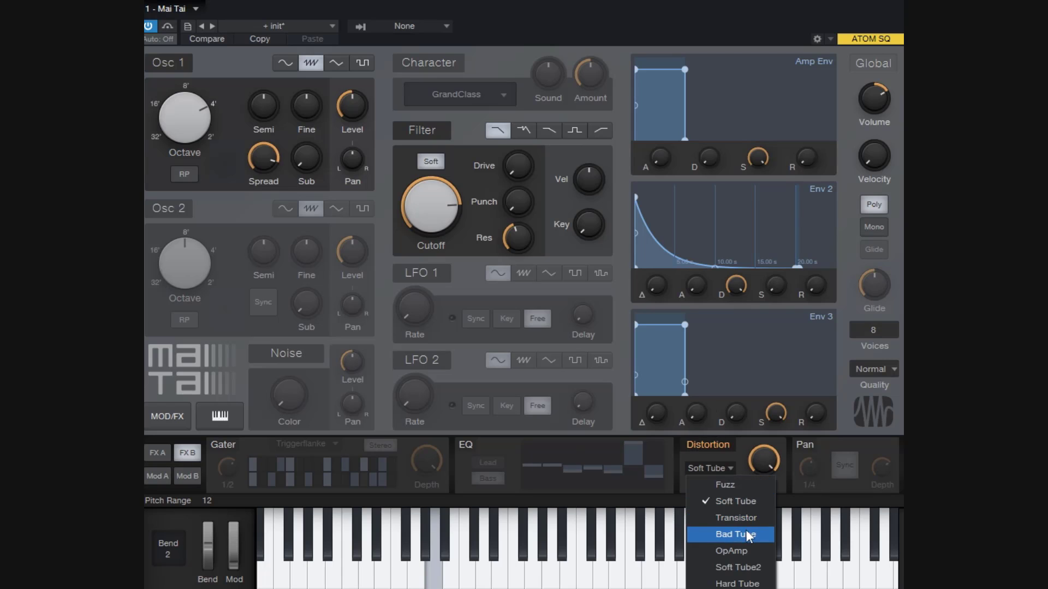
click(748, 565)
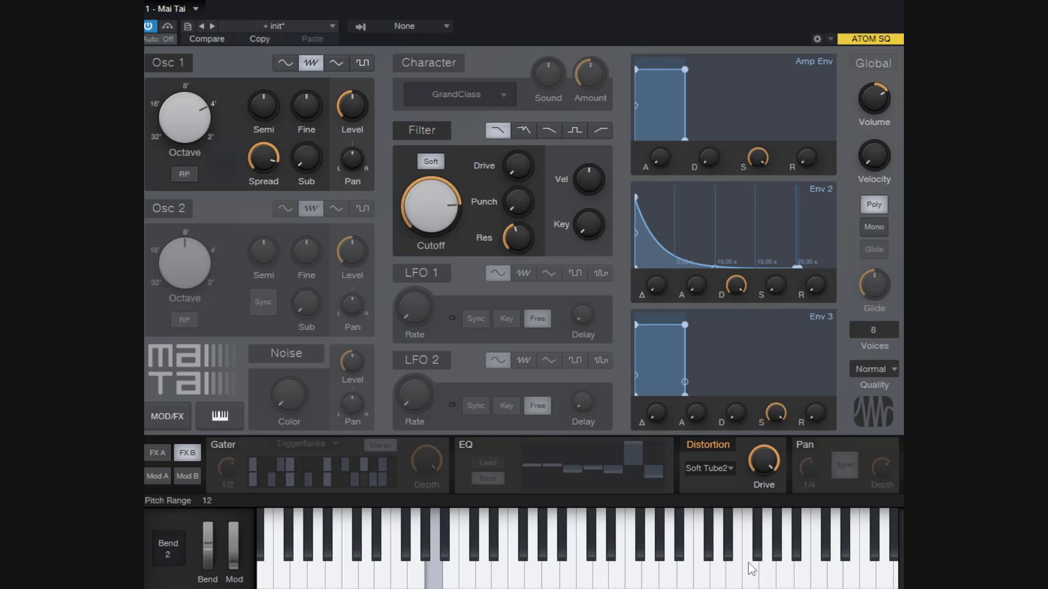
click(737, 466)
click(753, 579)
drag(765, 461, 772, 540)
click(720, 448)
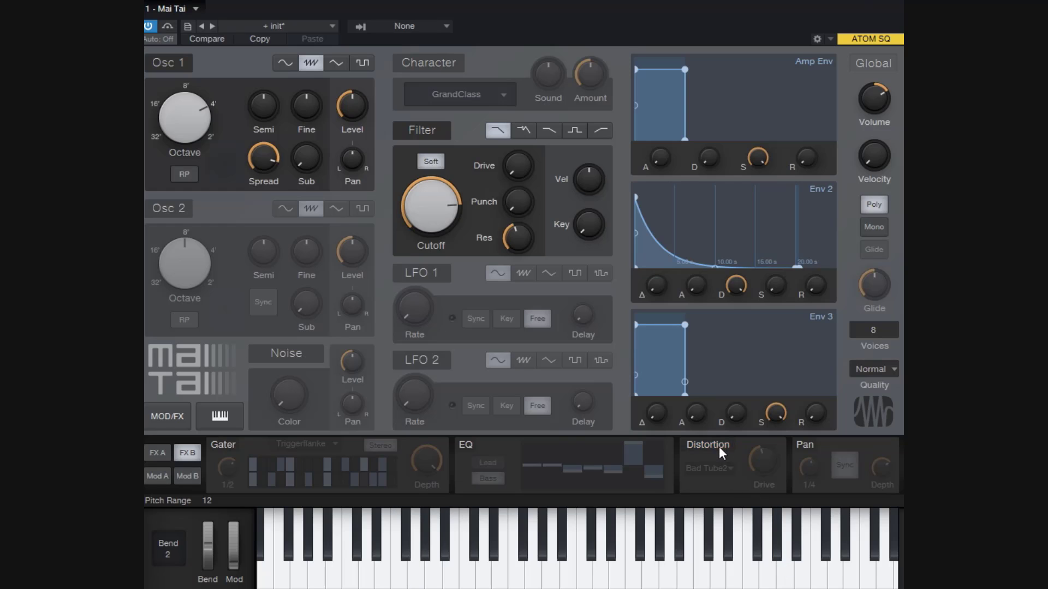
Turn on the Pan effect with its synced rate at 1/8 D, and set the pitch bend range to 12.
click(822, 450)
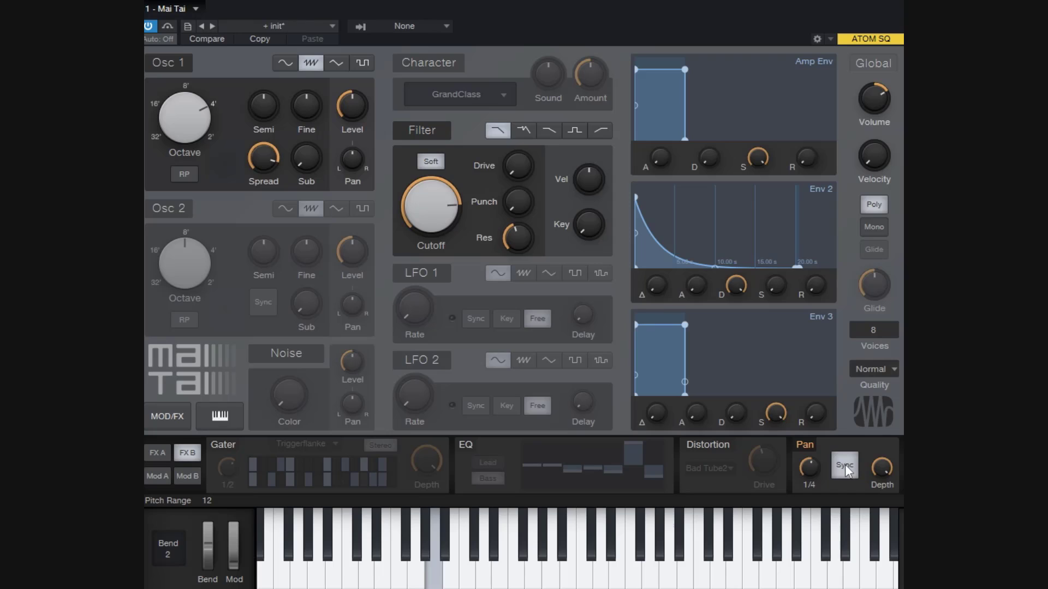
drag(814, 471, 839, 515)
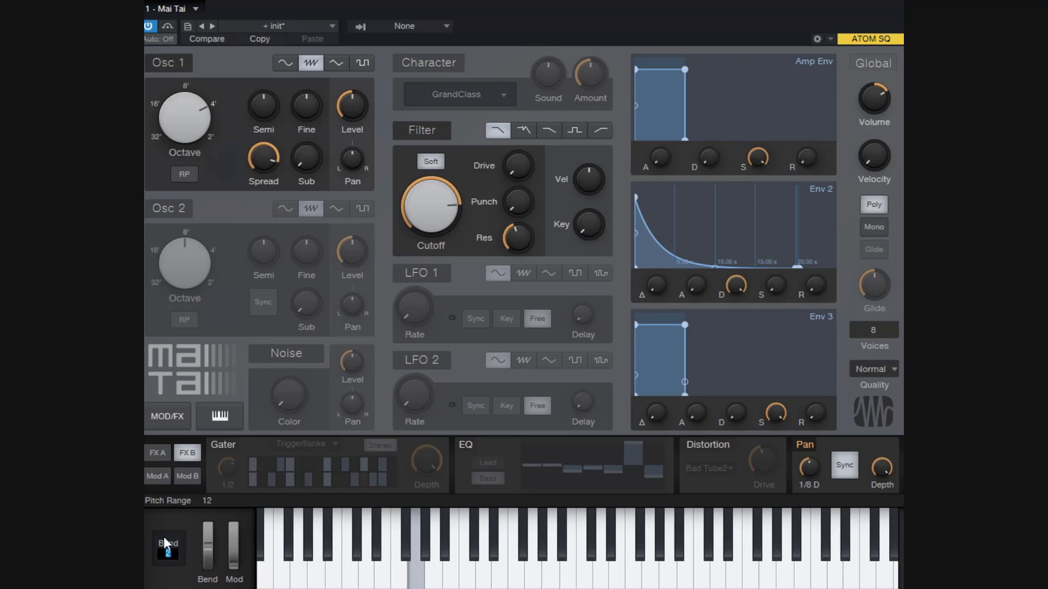
text(12)
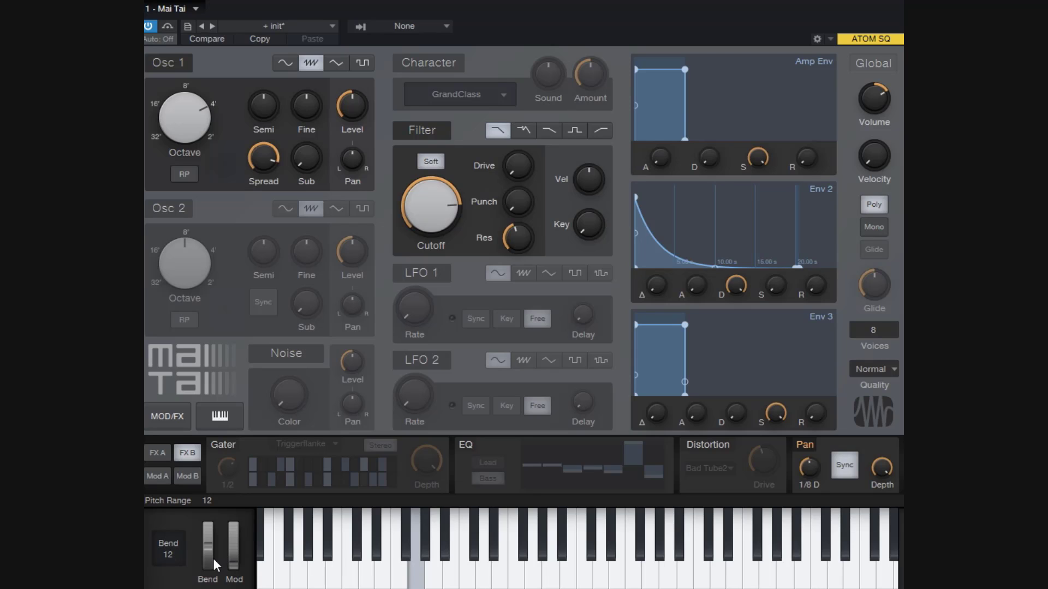